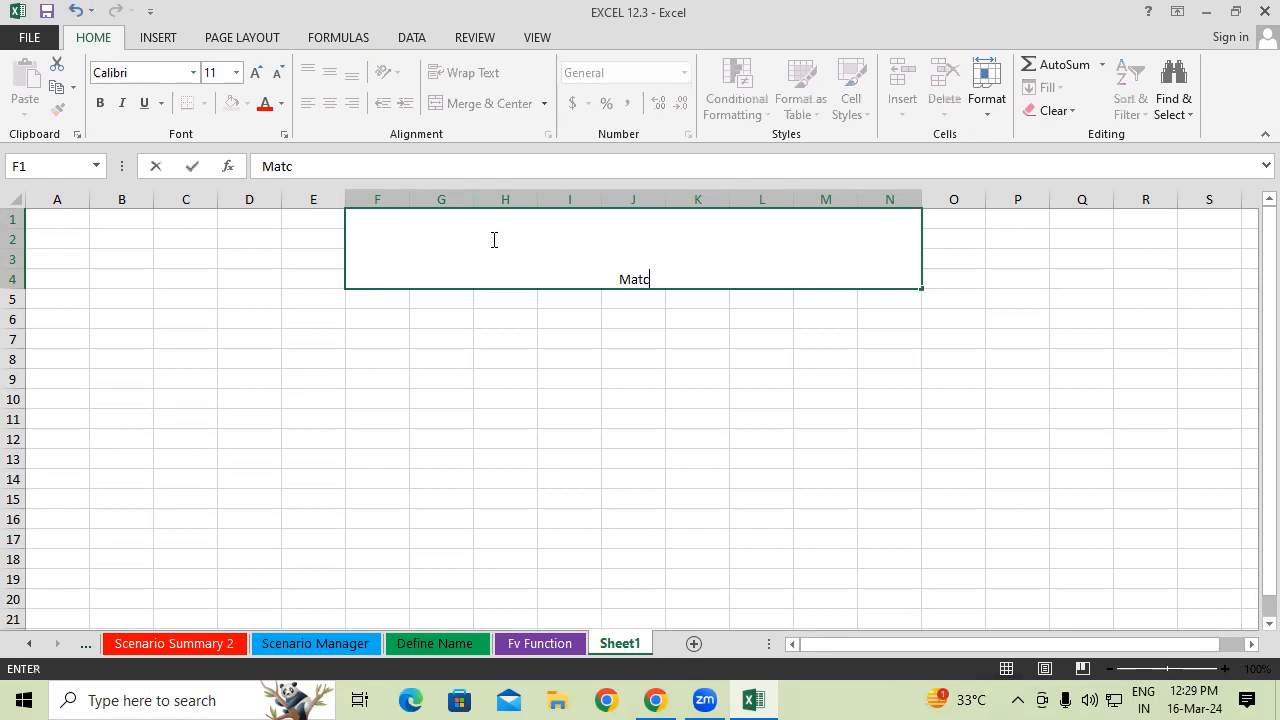
- Complete the title text "Match & Index" in the merged cell F1:N4
key("BackSpace")
type("& Index")
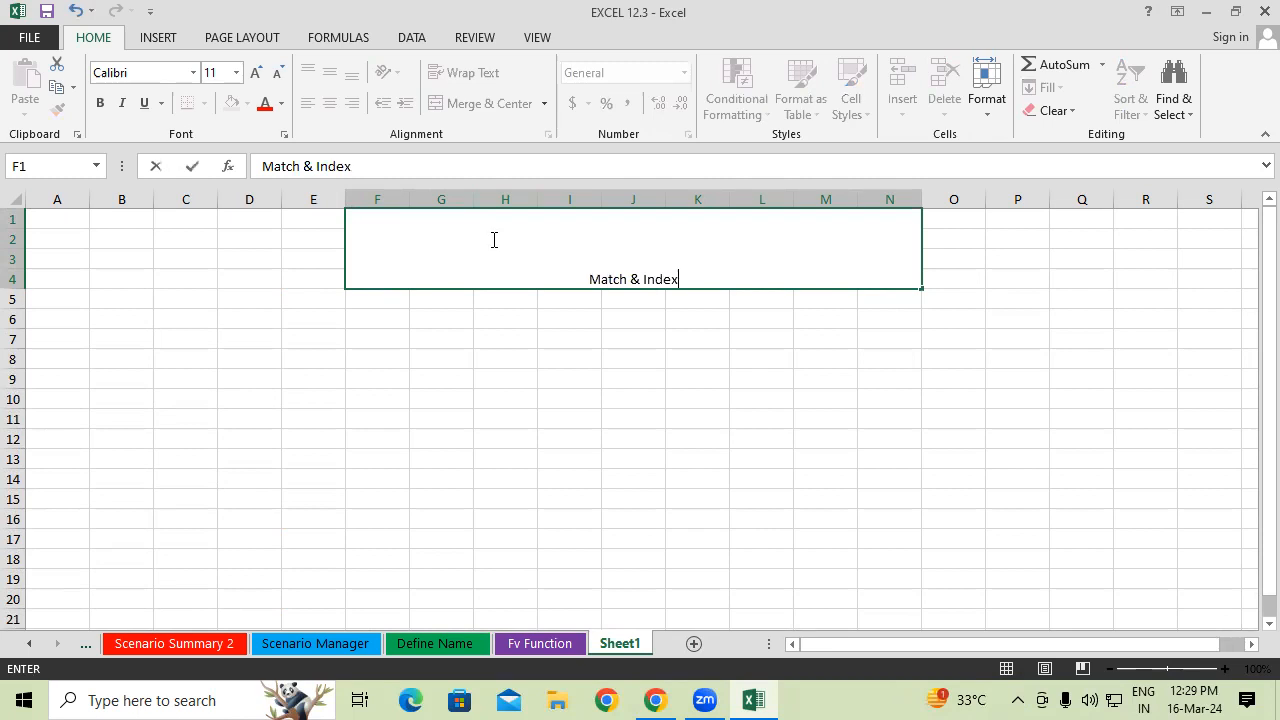
key("Return")
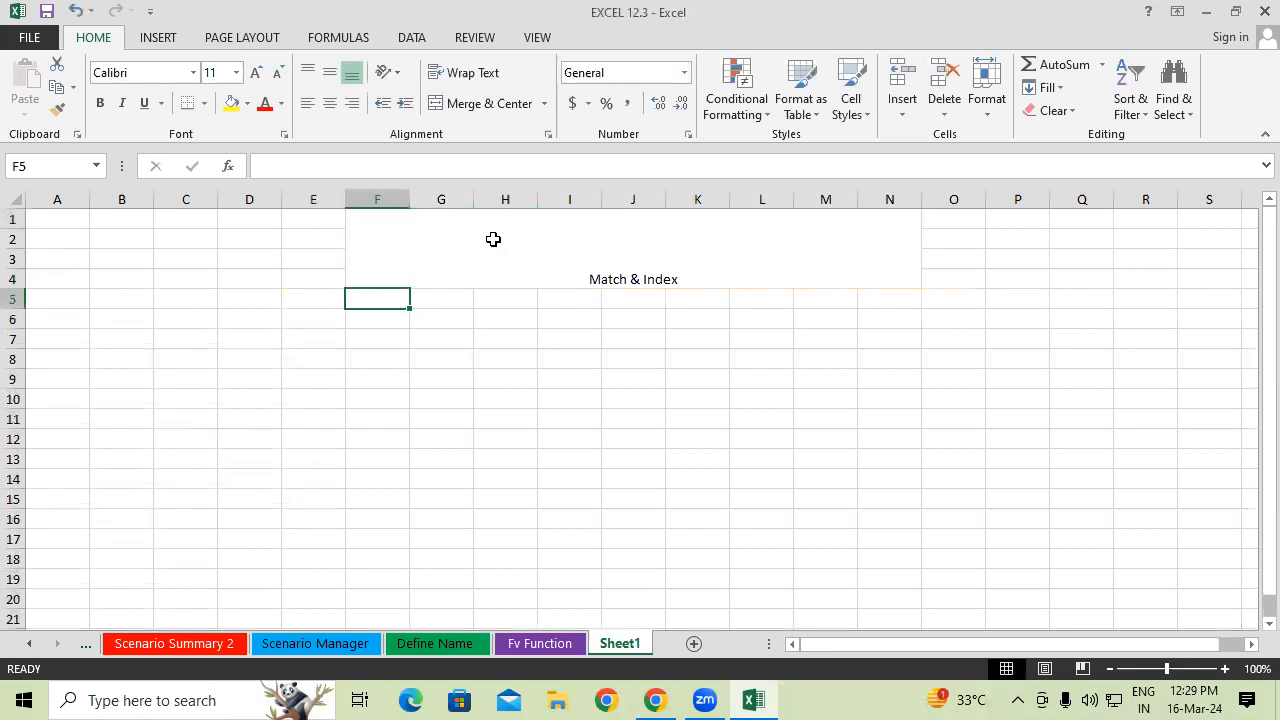
- Enlarge the font of the "Match & Index" title to size 48
left_click(493, 239)
left_click(255, 73)
left_click(255, 73)
left_click(255, 73)
left_click(255, 73)
left_click(255, 73)
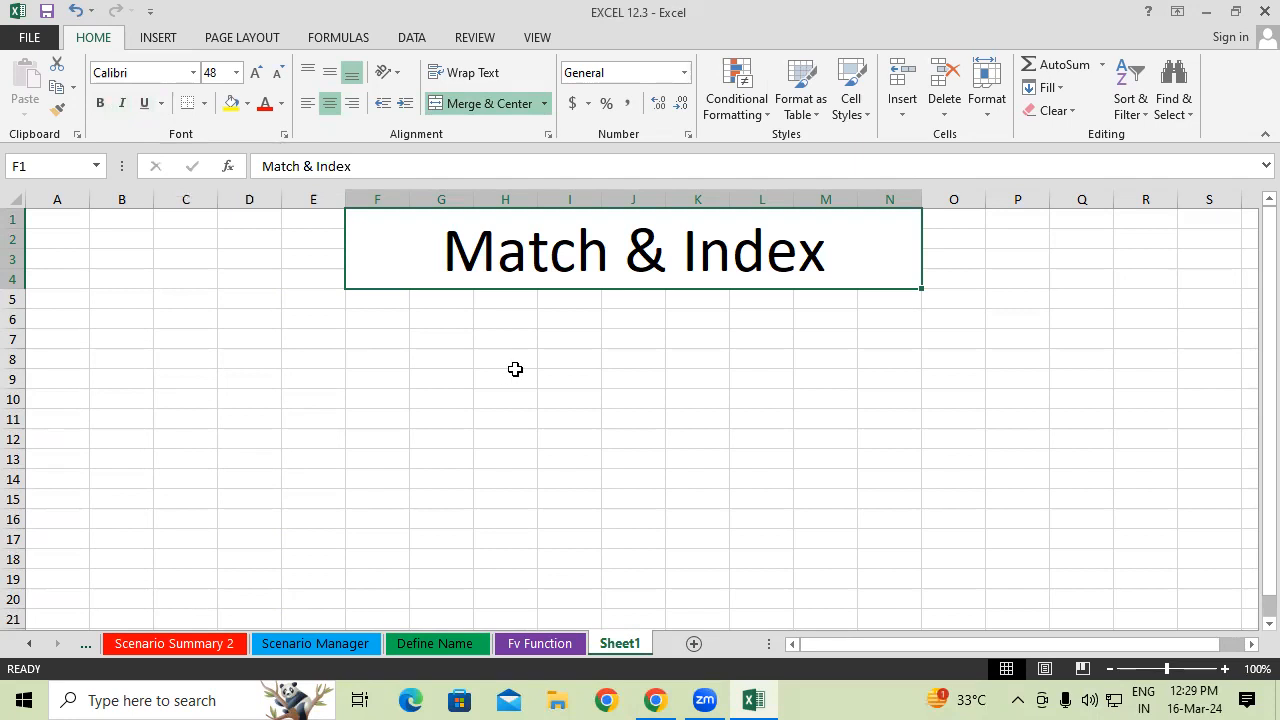
- Colour the title text orange and fill its merged cell with light blue
left_click(282, 104)
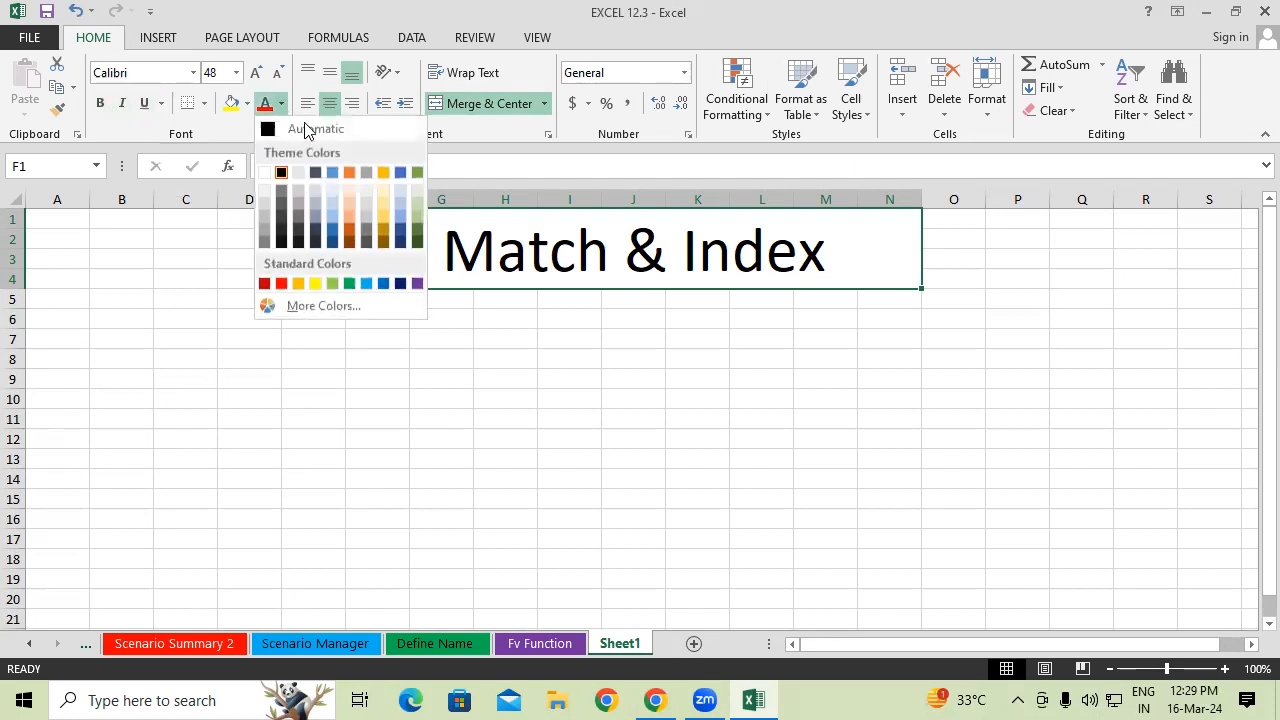
left_click(349, 172)
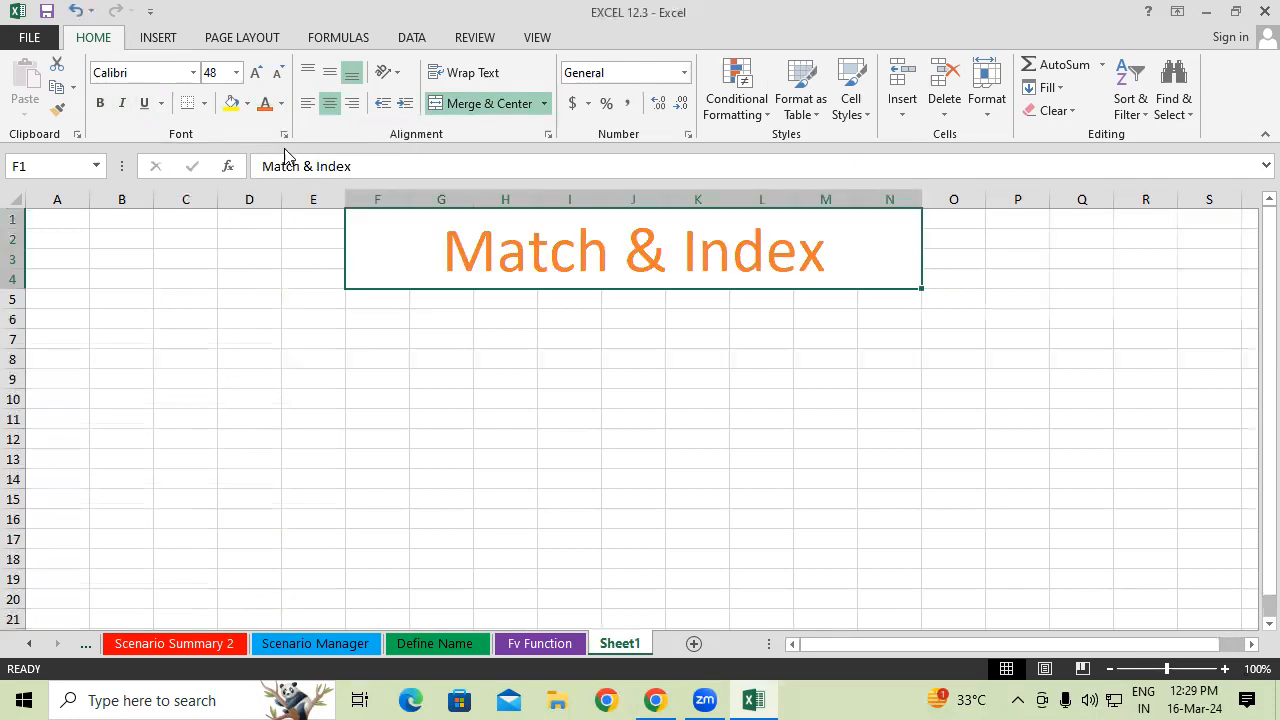
left_click(247, 104)
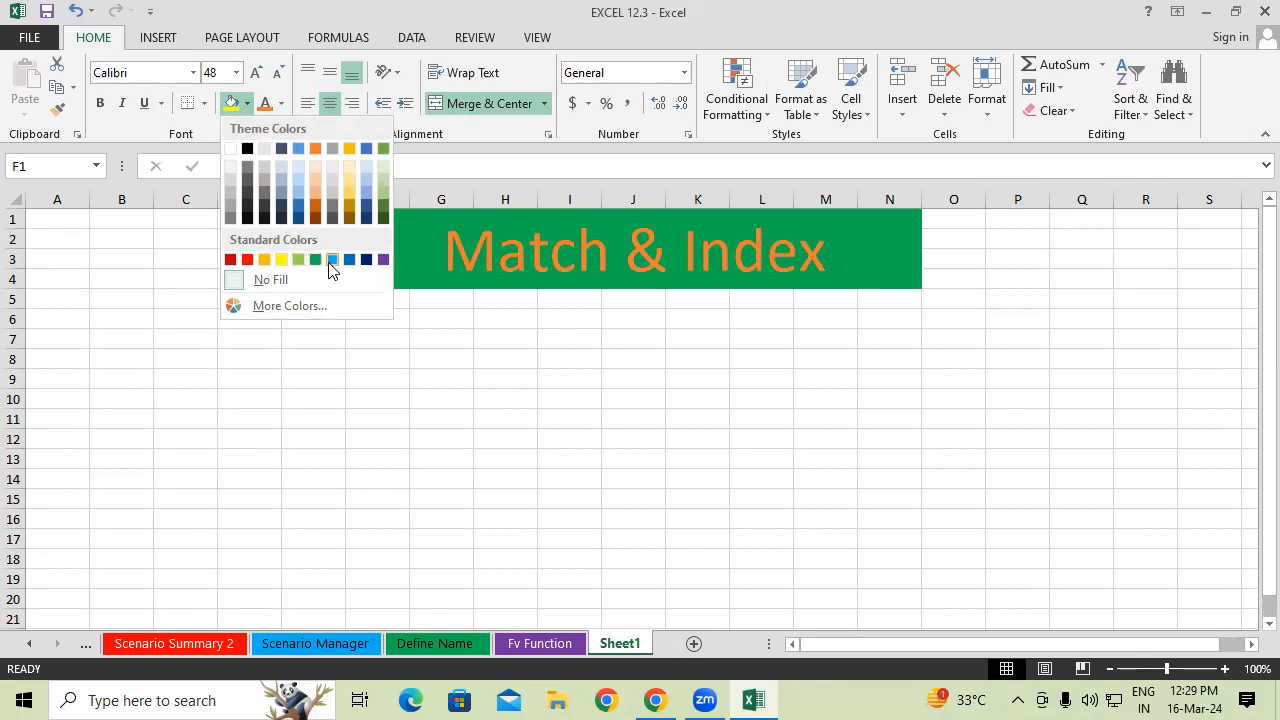
left_click(298, 174)
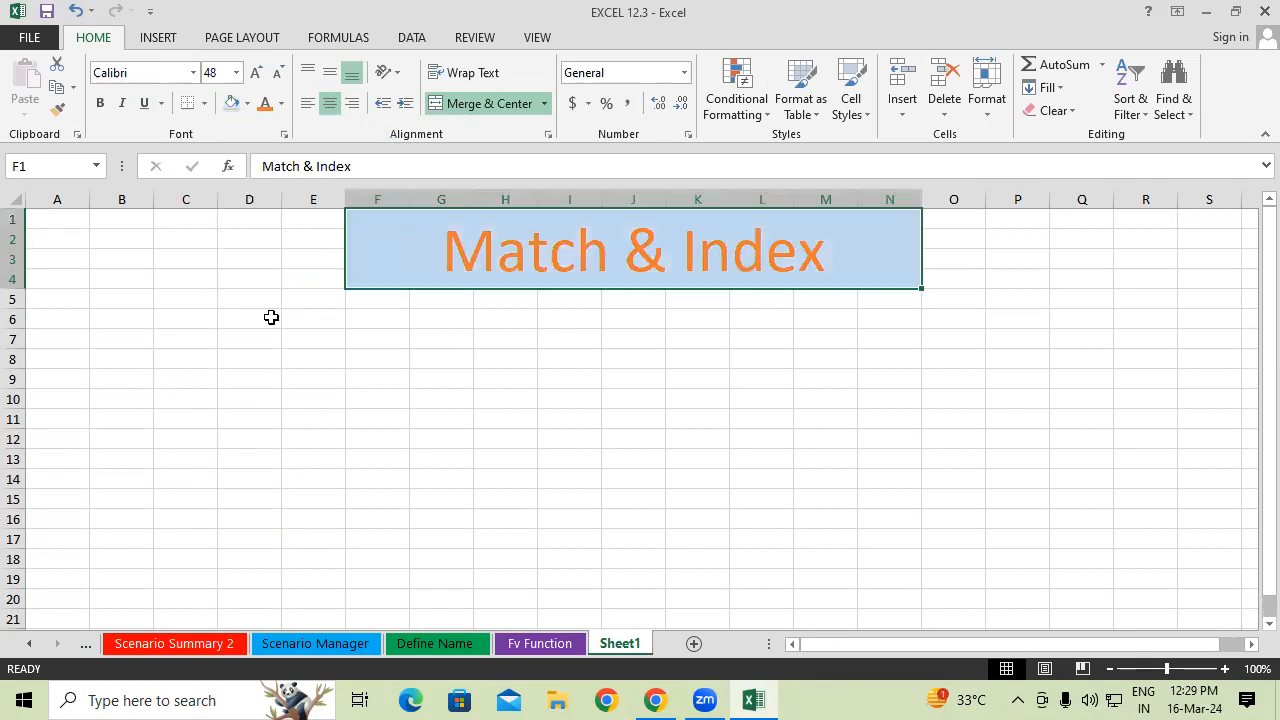
left_click(276, 440)
- Change the font colour of the "Match & Index" title to red
left_click(453, 255)
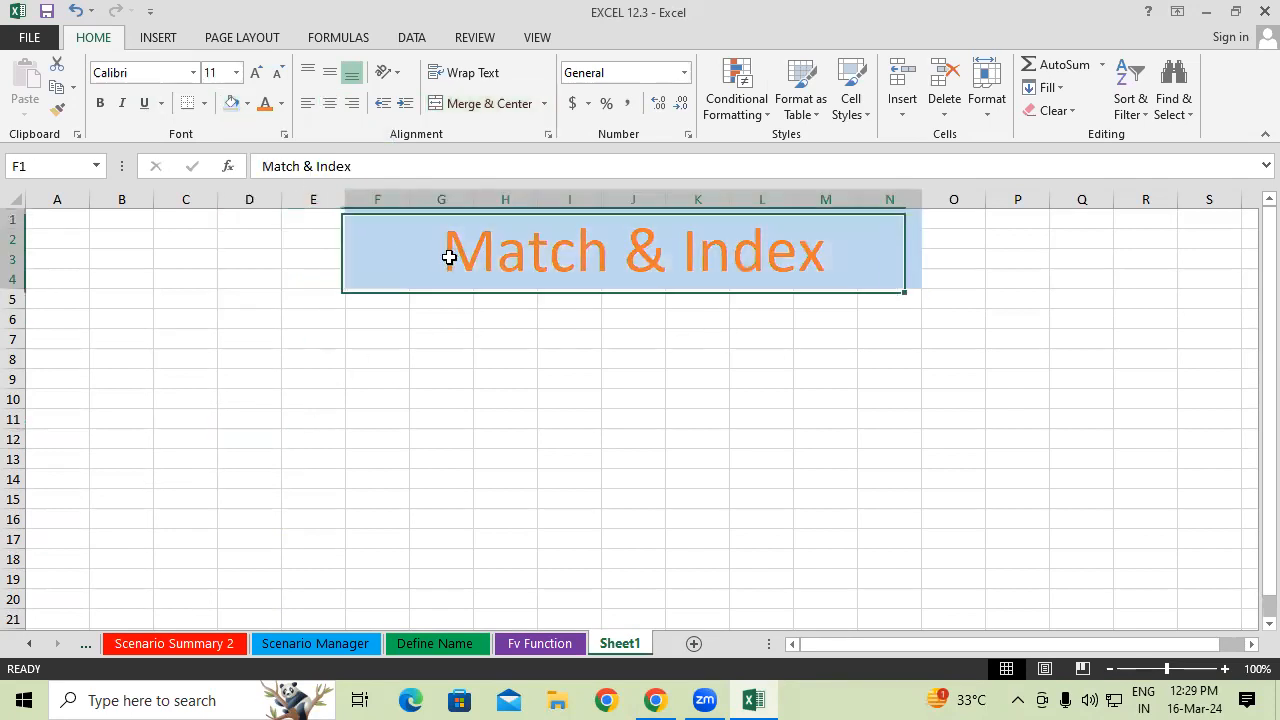
left_click(282, 104)
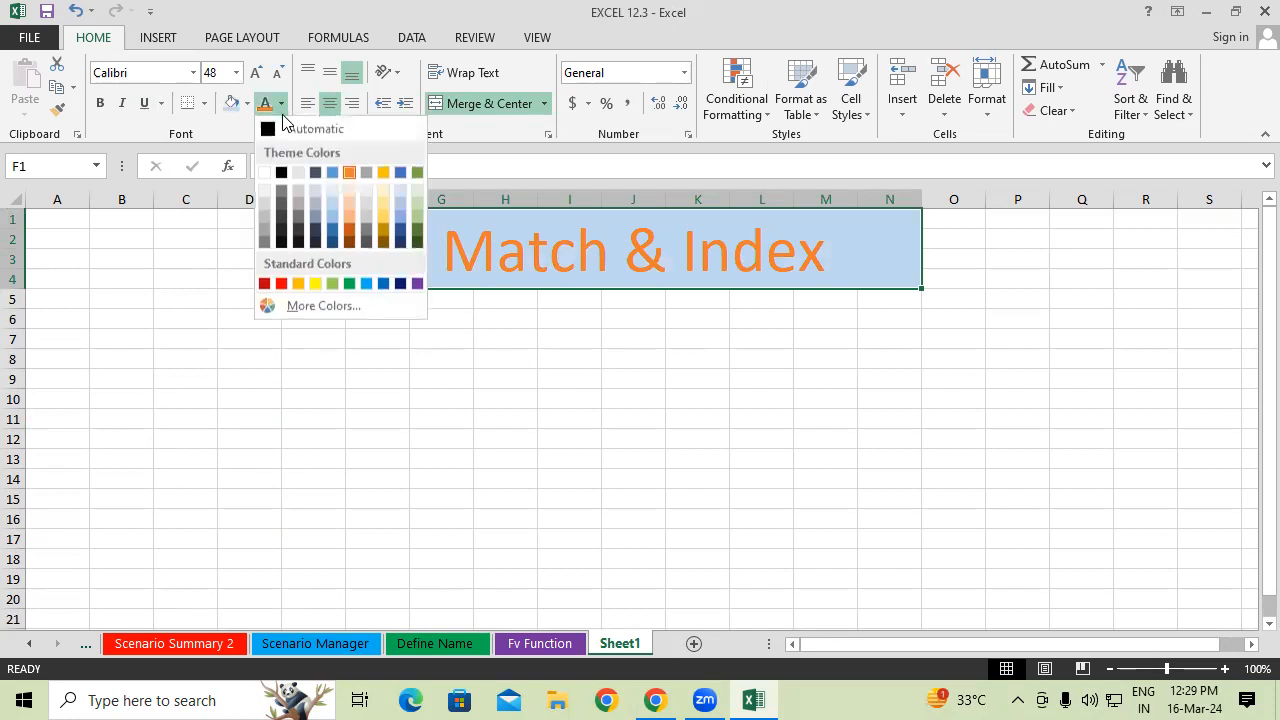
left_click(277, 286)
left_click(271, 347)
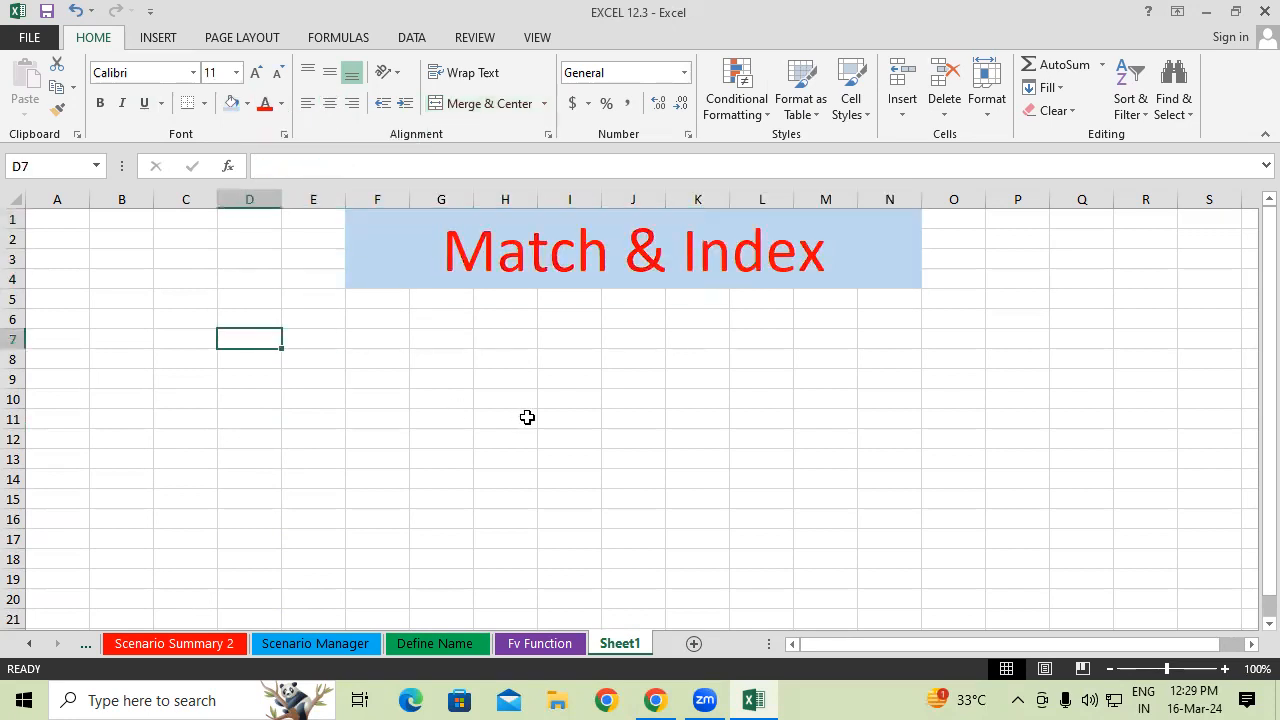
- Enter the column headers Product Name, Product Id and Rate in cells E7 to G7
left_click(301, 333)
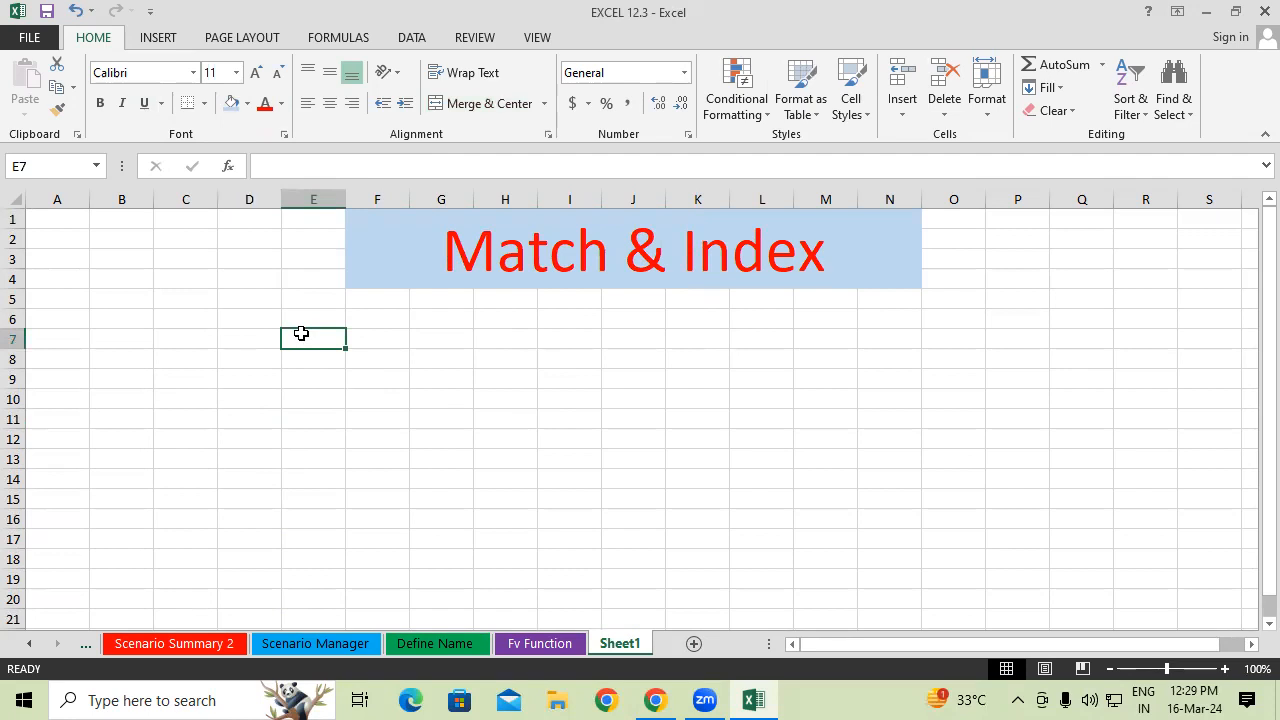
type("Prod")
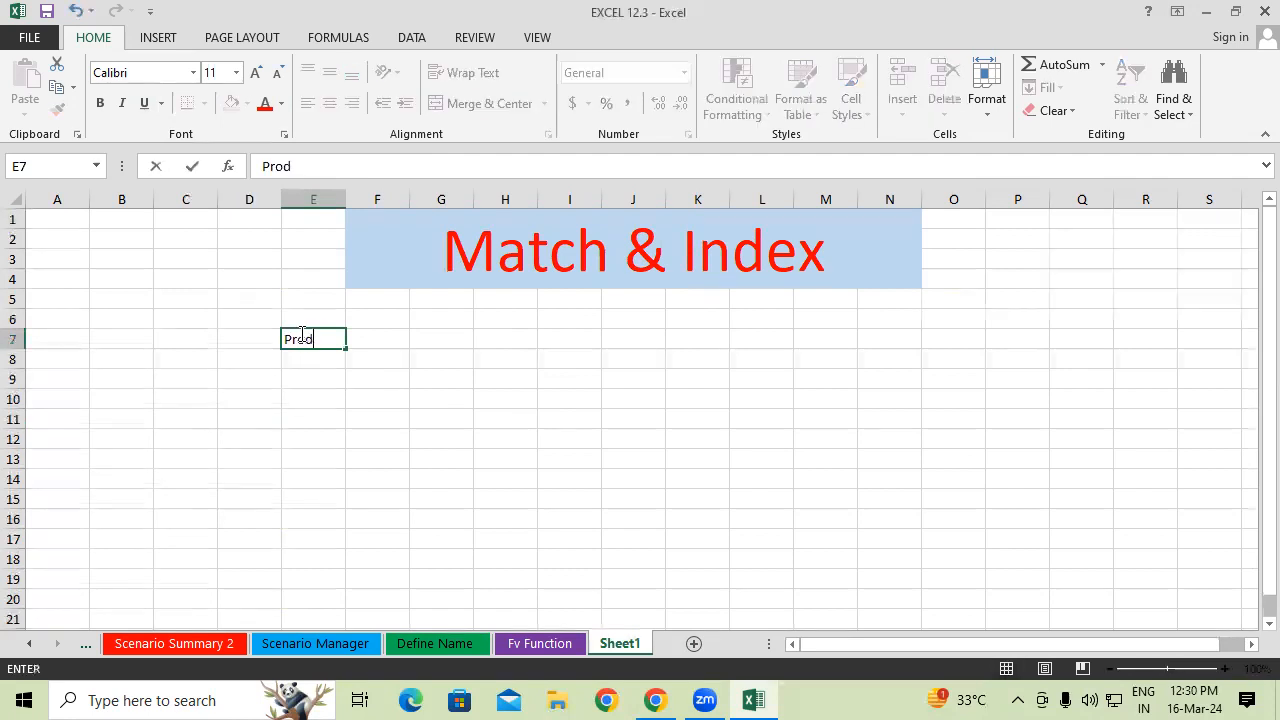
type("uct Name")
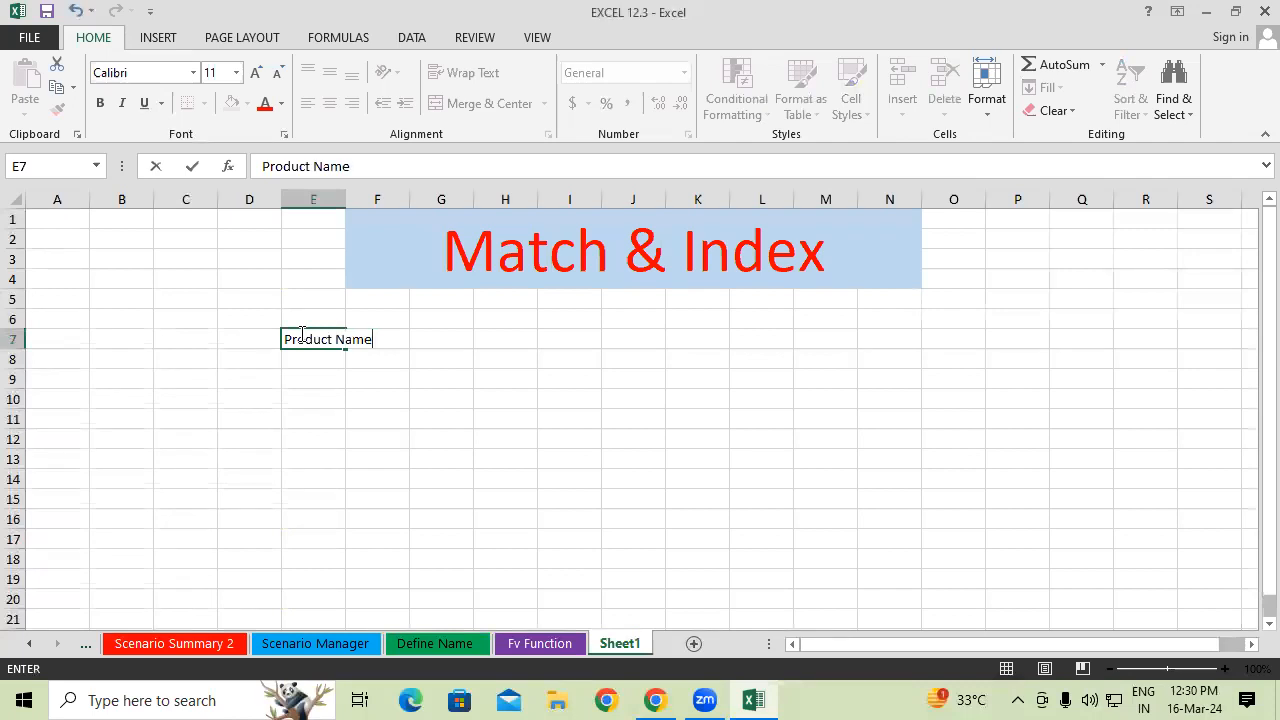
key("Tab")
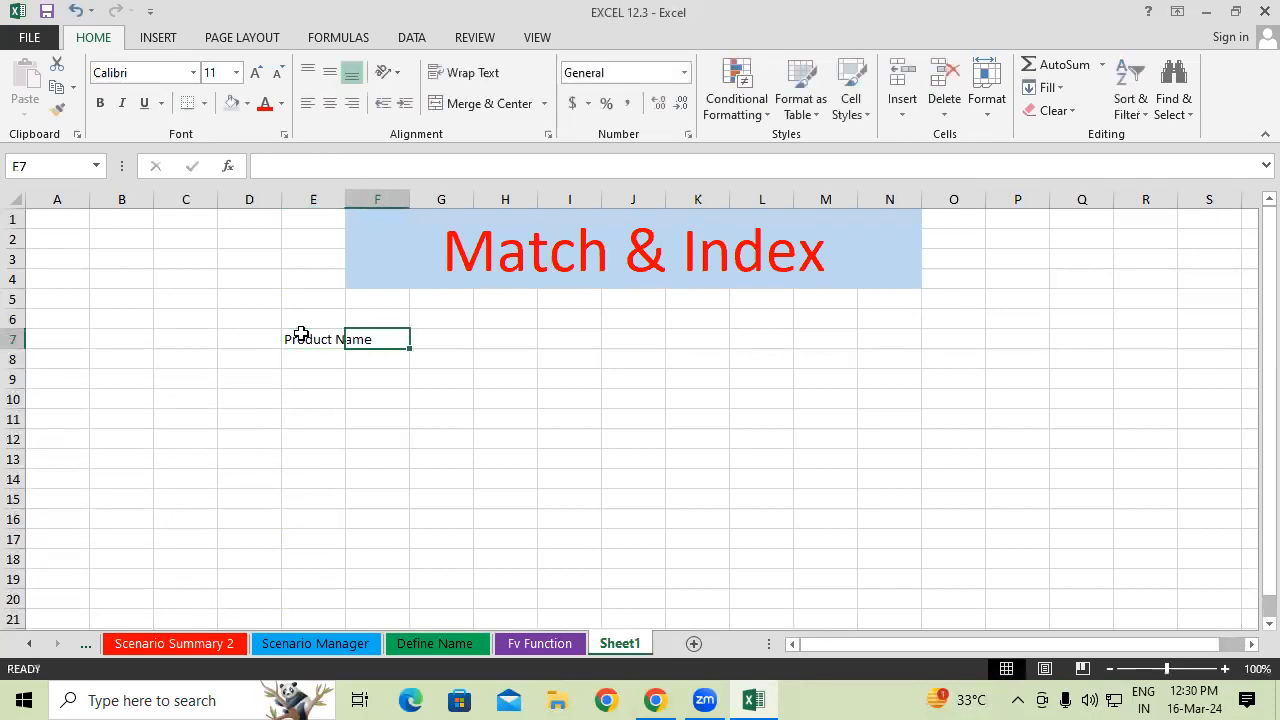
type("Product Id")
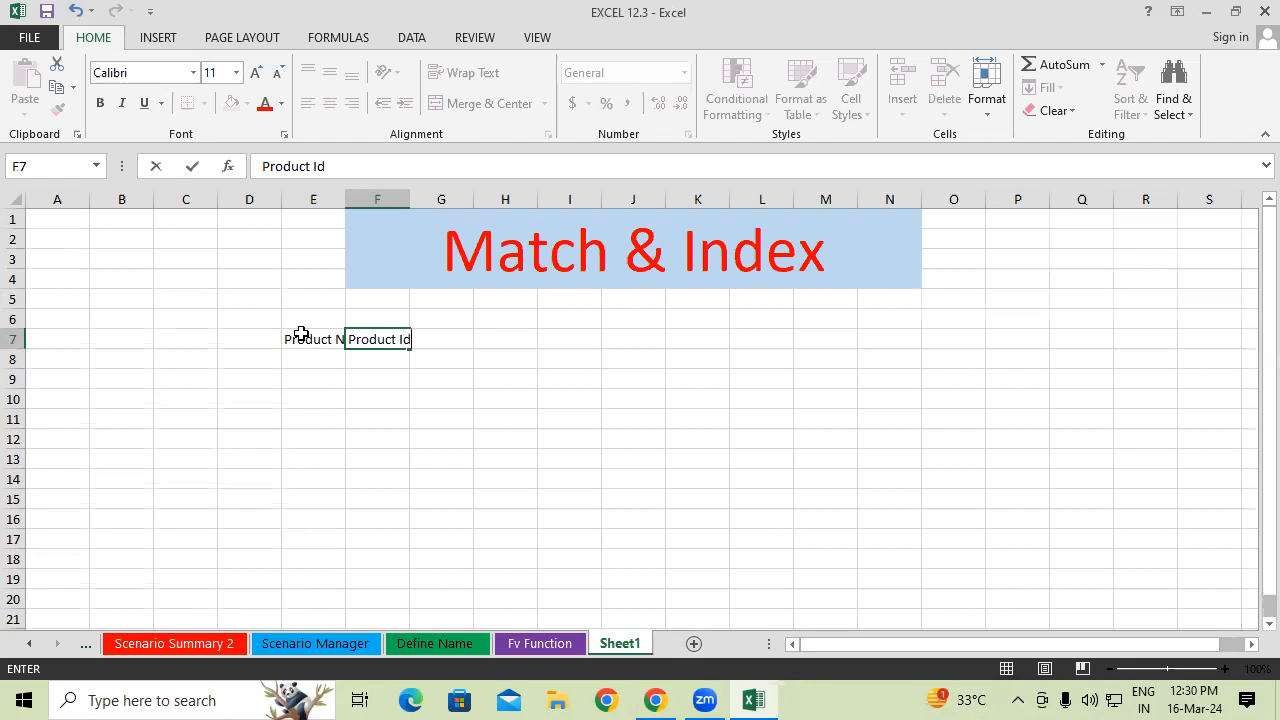
key("Tab")
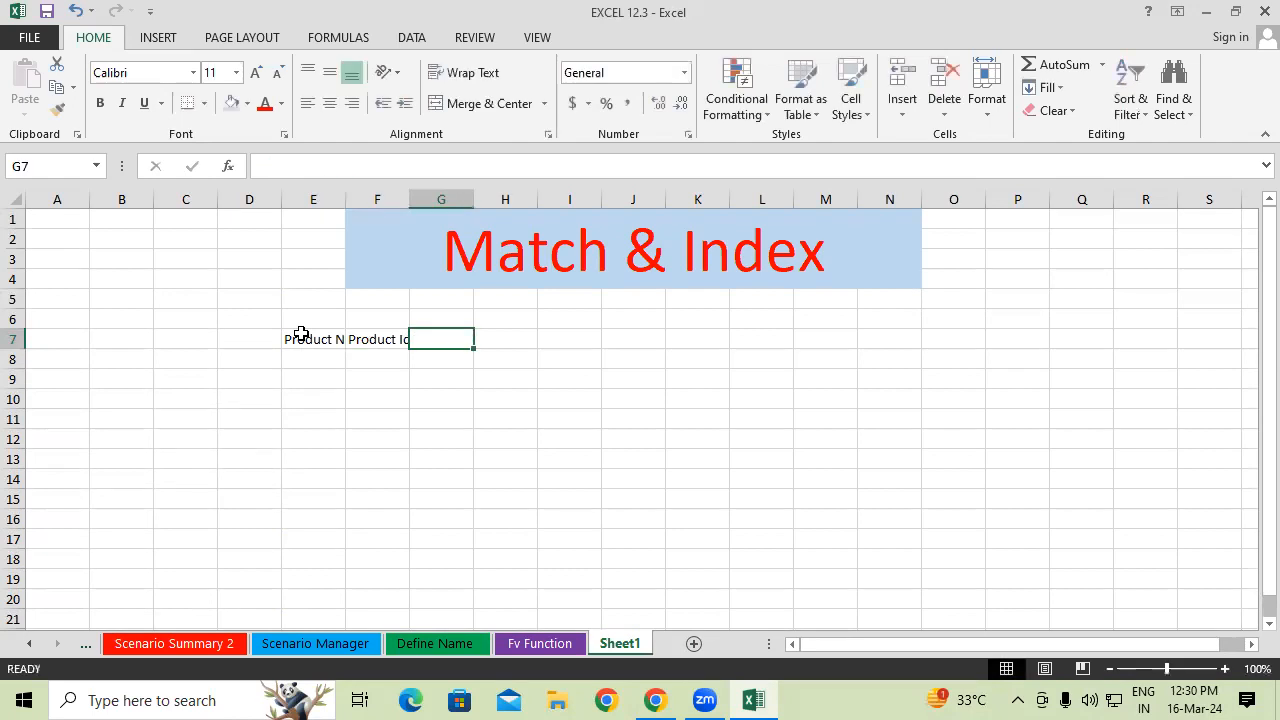
type("Rate")
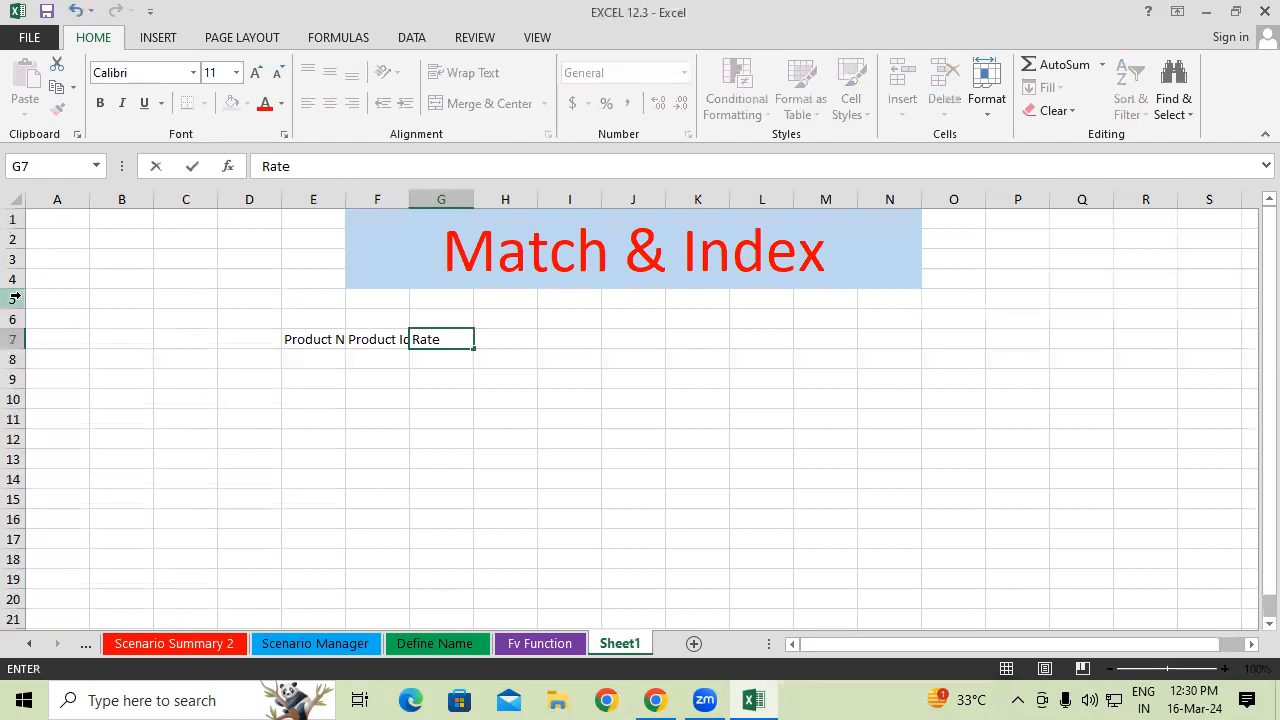
- Auto-fit the widths of columns E to G to their header text
left_click(318, 205)
left_click_drag(327, 207, 500, 207)
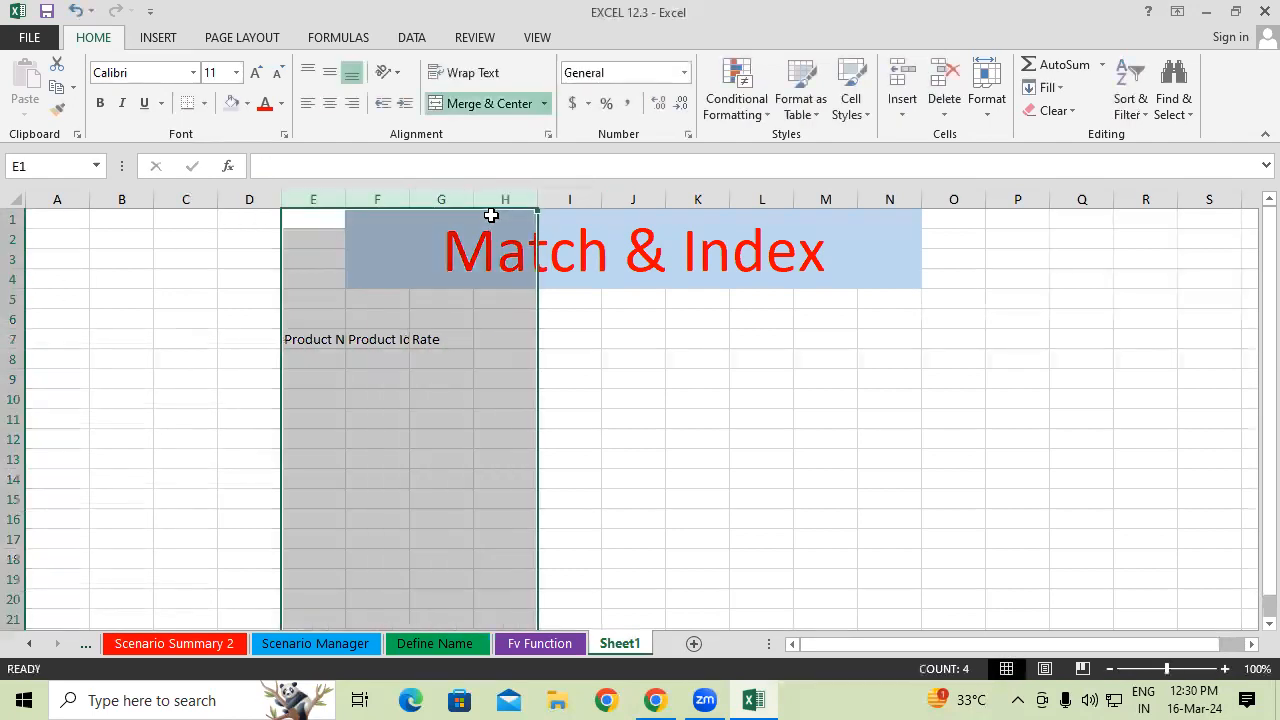
double_click(473, 200)
left_click(412, 478)
- Make the headers in E7:G7 bold and increase their font size by two increments
left_click_drag(335, 340, 465, 338)
left_click(100, 103)
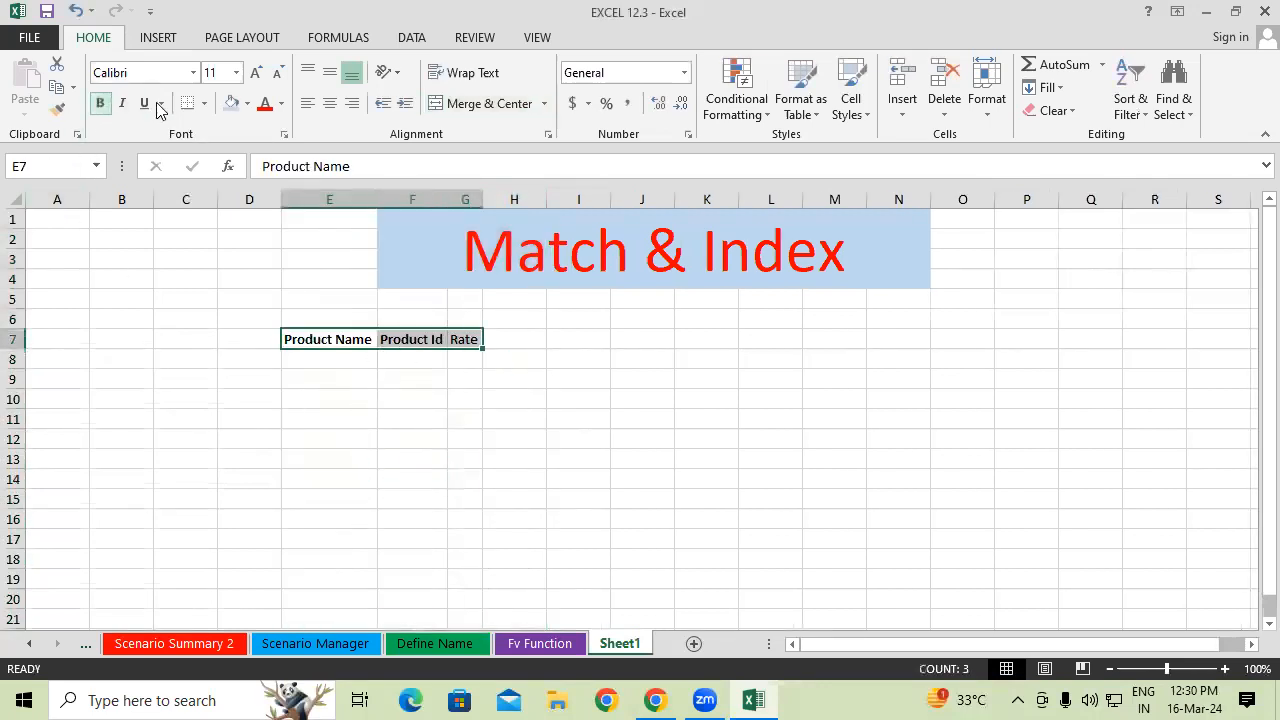
left_click(256, 72)
left_click(256, 72)
- Auto-fit columns E to G again to suit the enlarged bold headers
left_click_drag(333, 203, 572, 197)
double_click(482, 203)
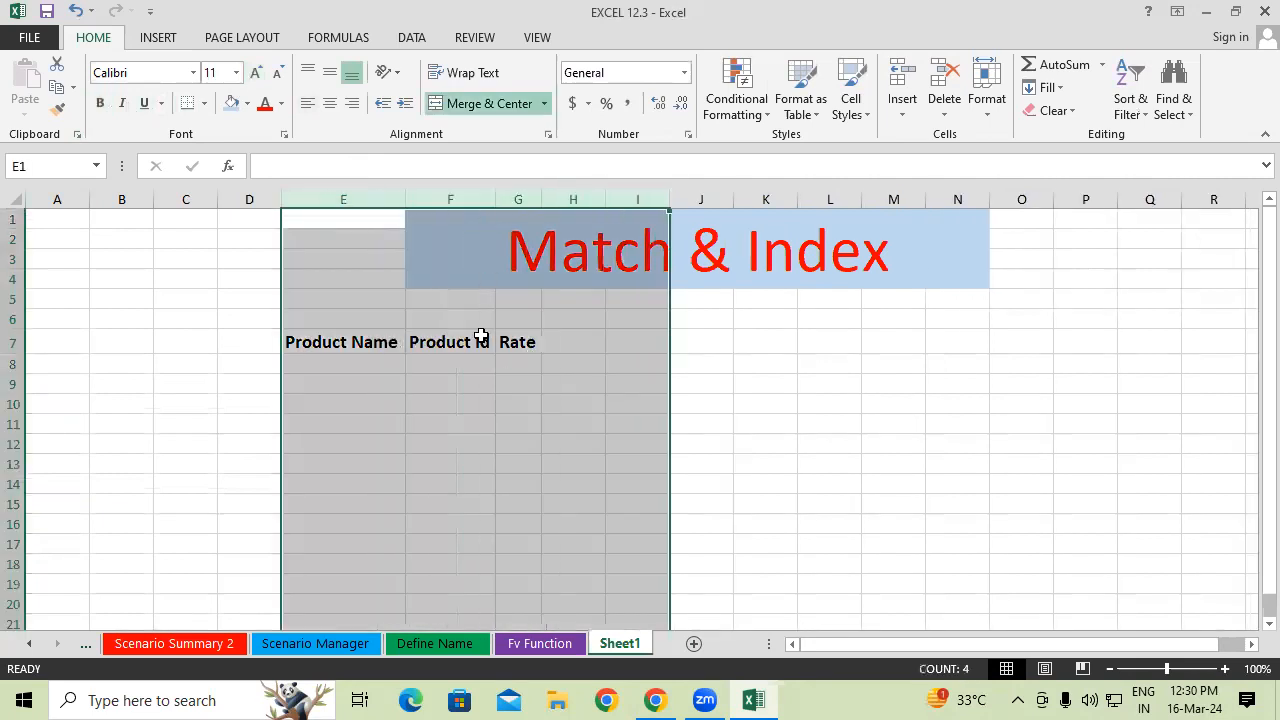
left_click(470, 425)
left_click(425, 366)
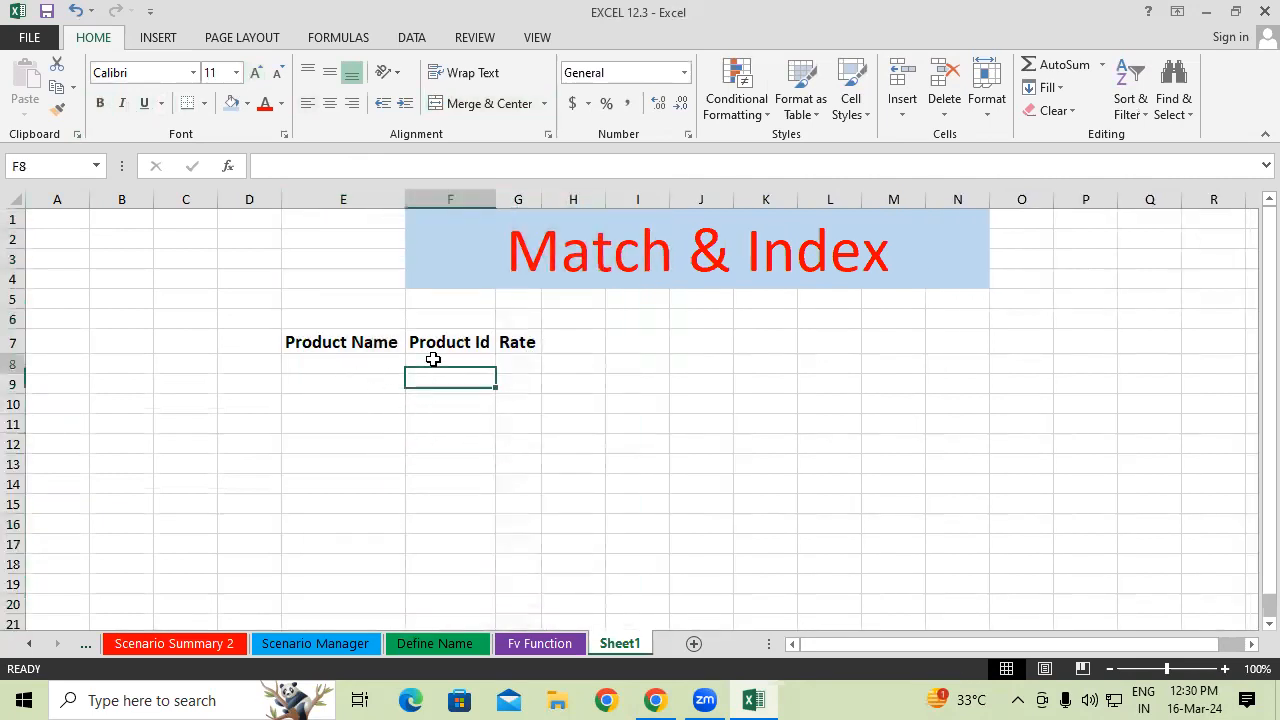
left_click_drag(323, 359, 363, 480)
left_click_drag(460, 368, 447, 482)
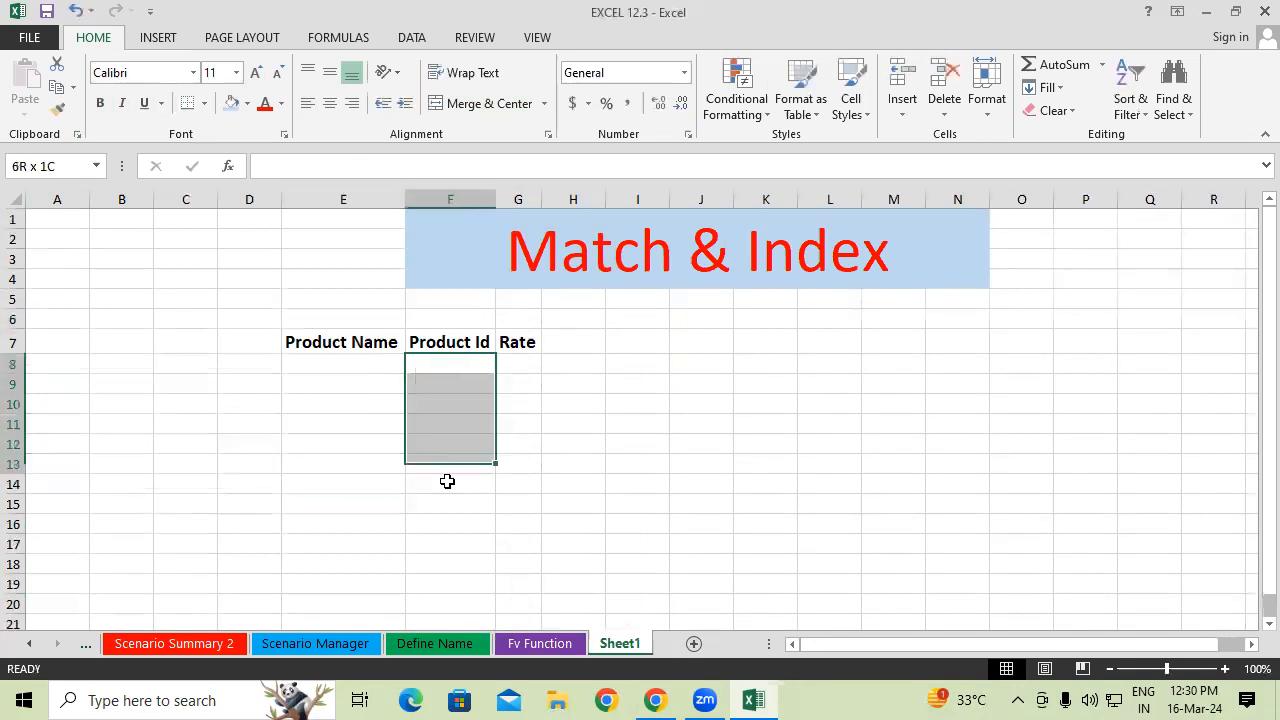
left_click_drag(517, 345, 518, 441)
left_click(449, 359)
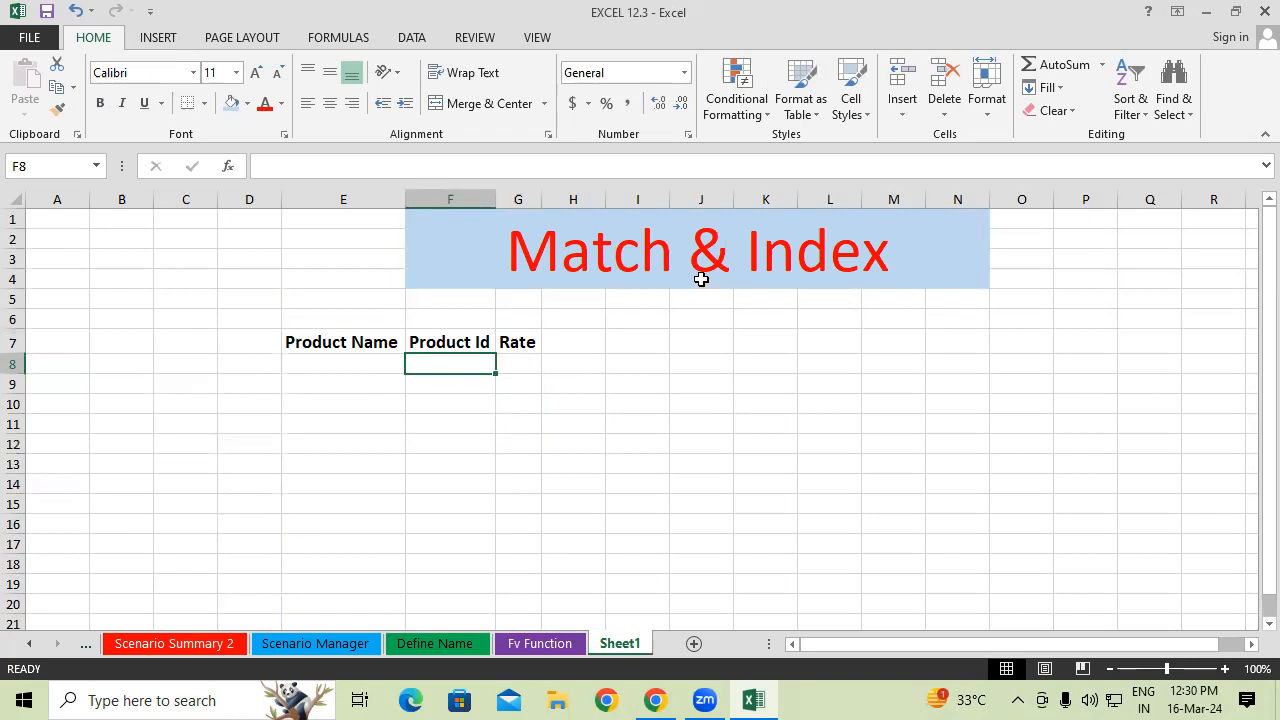
- Copy the product names HDD, SSD, LCD, LED and TV from cells H8:H12 of the Sumif & Sumifs sheet
left_click(333, 366)
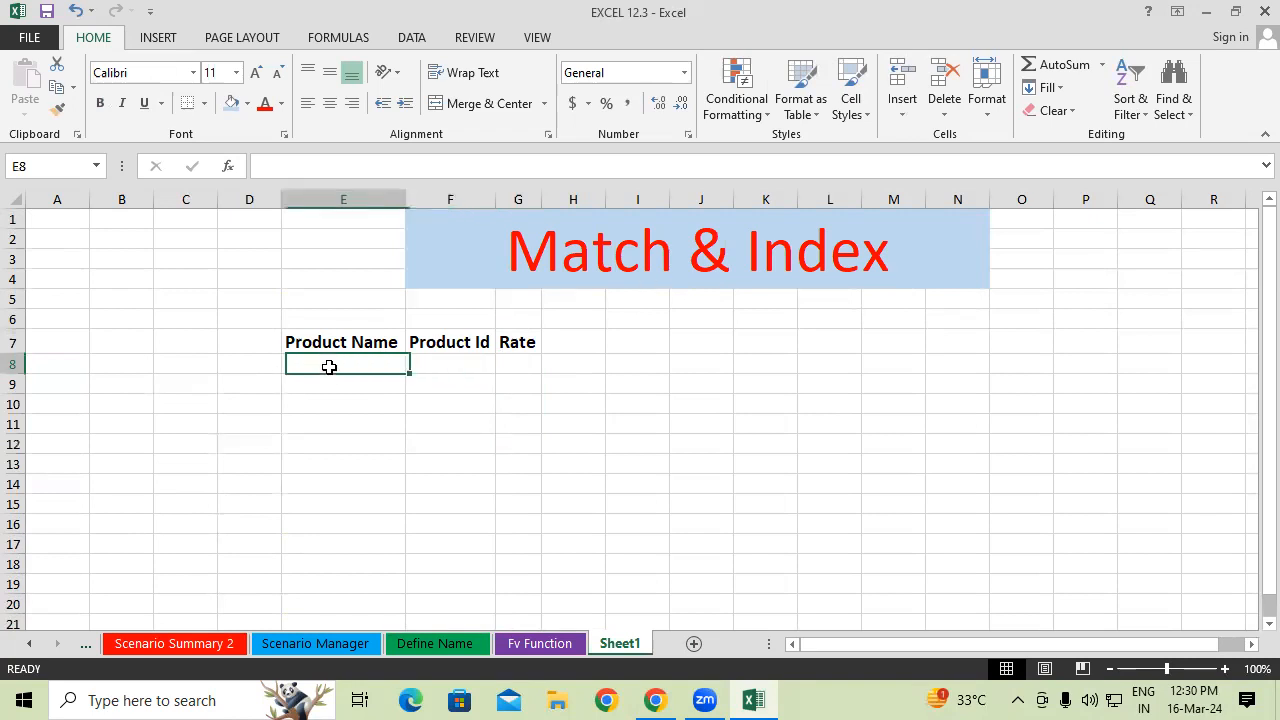
left_click(445, 644)
left_click(290, 648)
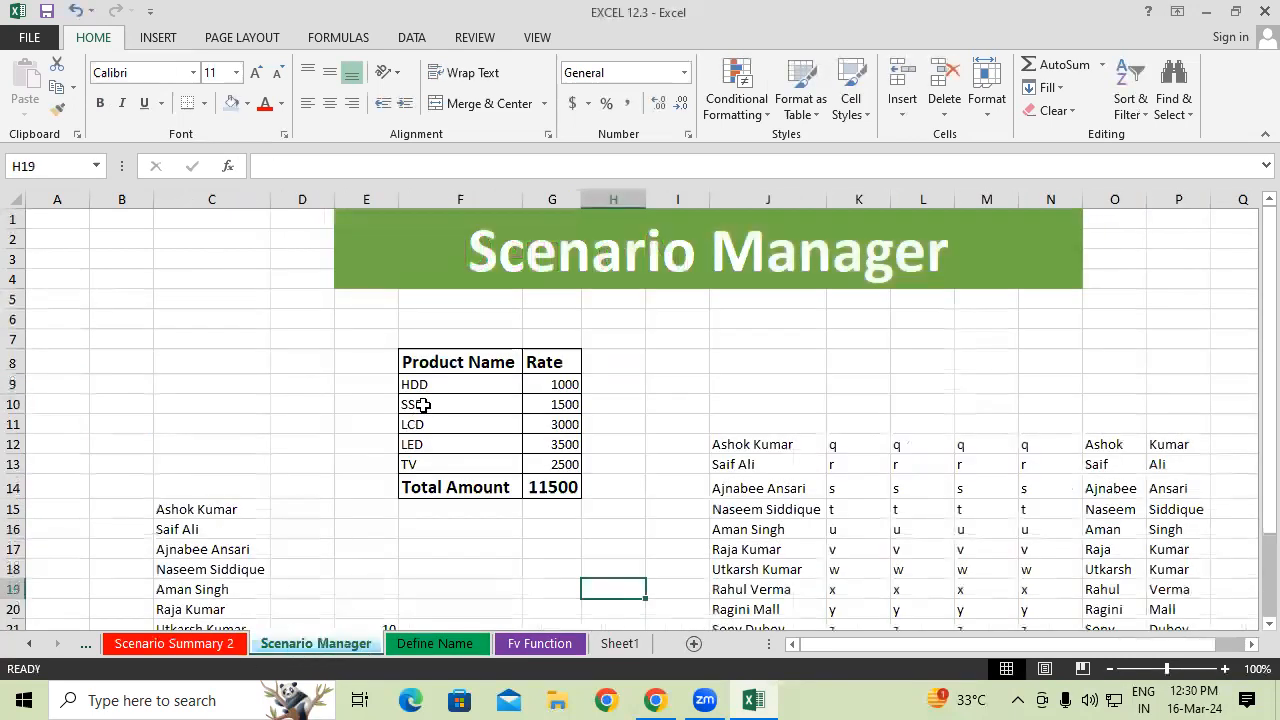
left_click(192, 646)
left_click(87, 652)
left_click(86, 652)
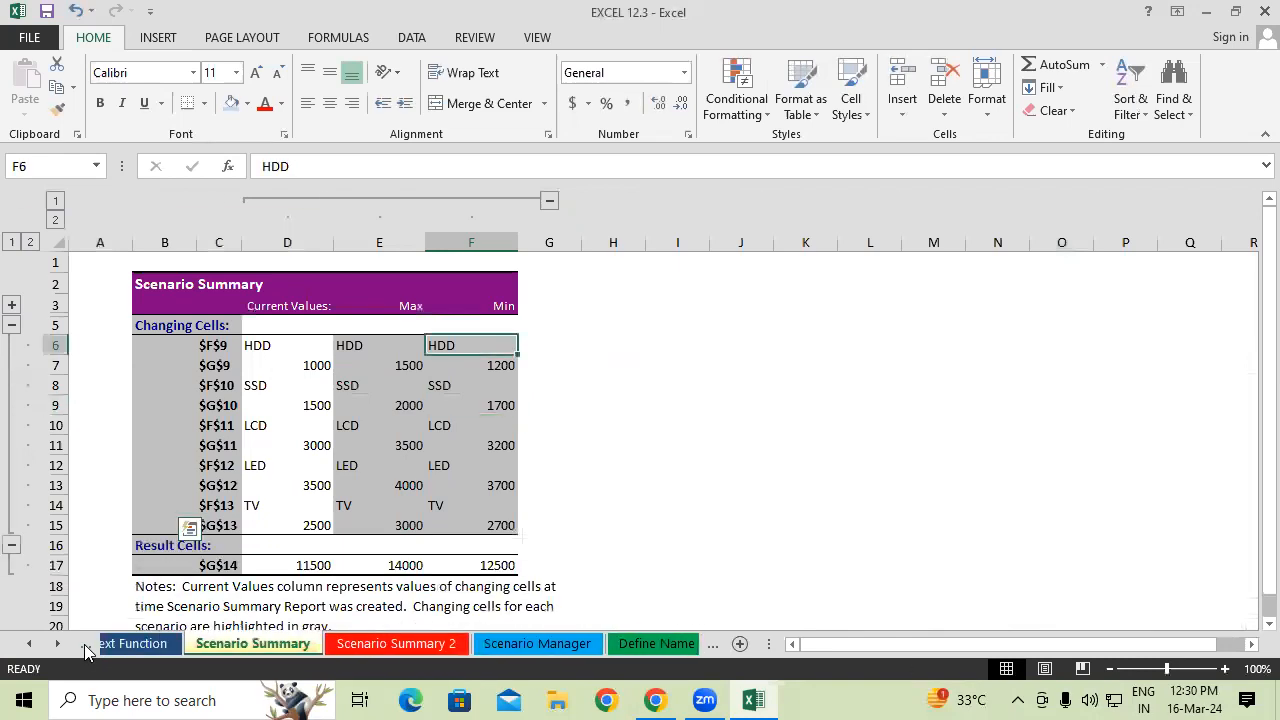
left_click(86, 652)
left_click(86, 652)
left_click(86, 652)
left_click_drag(428, 368, 421, 449)
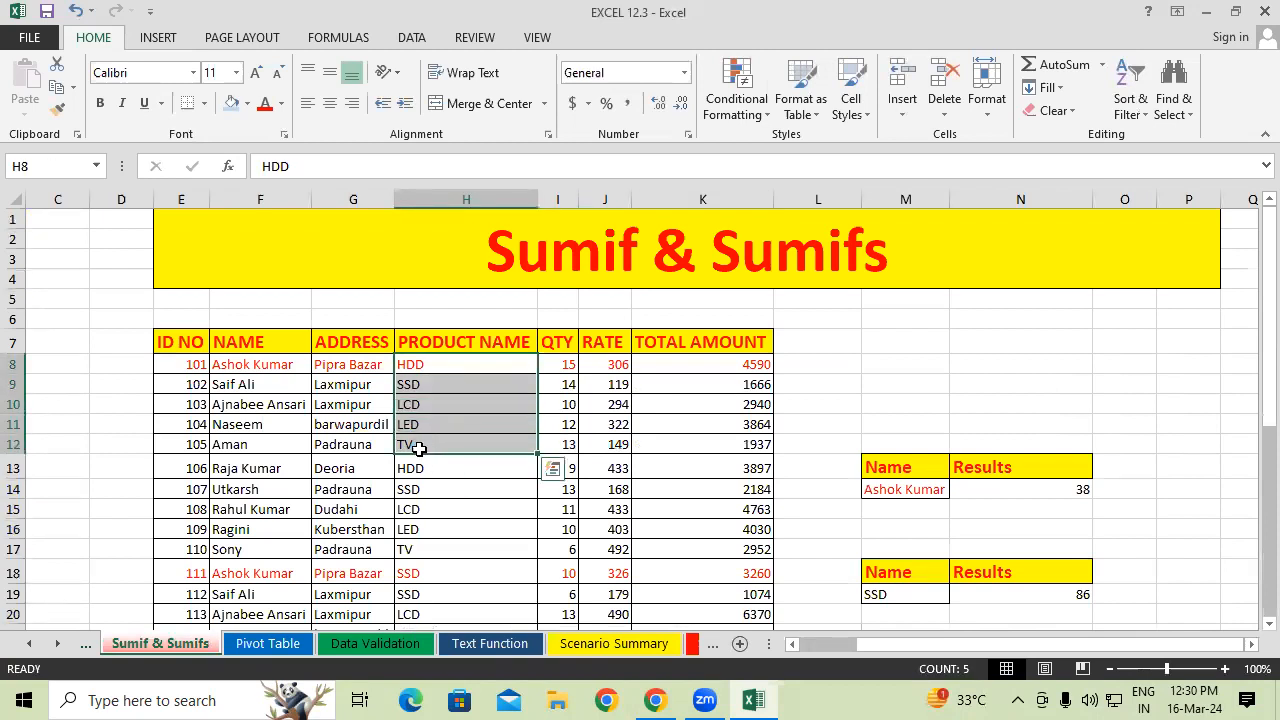
key("ctrl+c")
- Paste the copied product names under the Product Name header in Sheet1, starting at cell E8
left_click(714, 643)
left_click(714, 643)
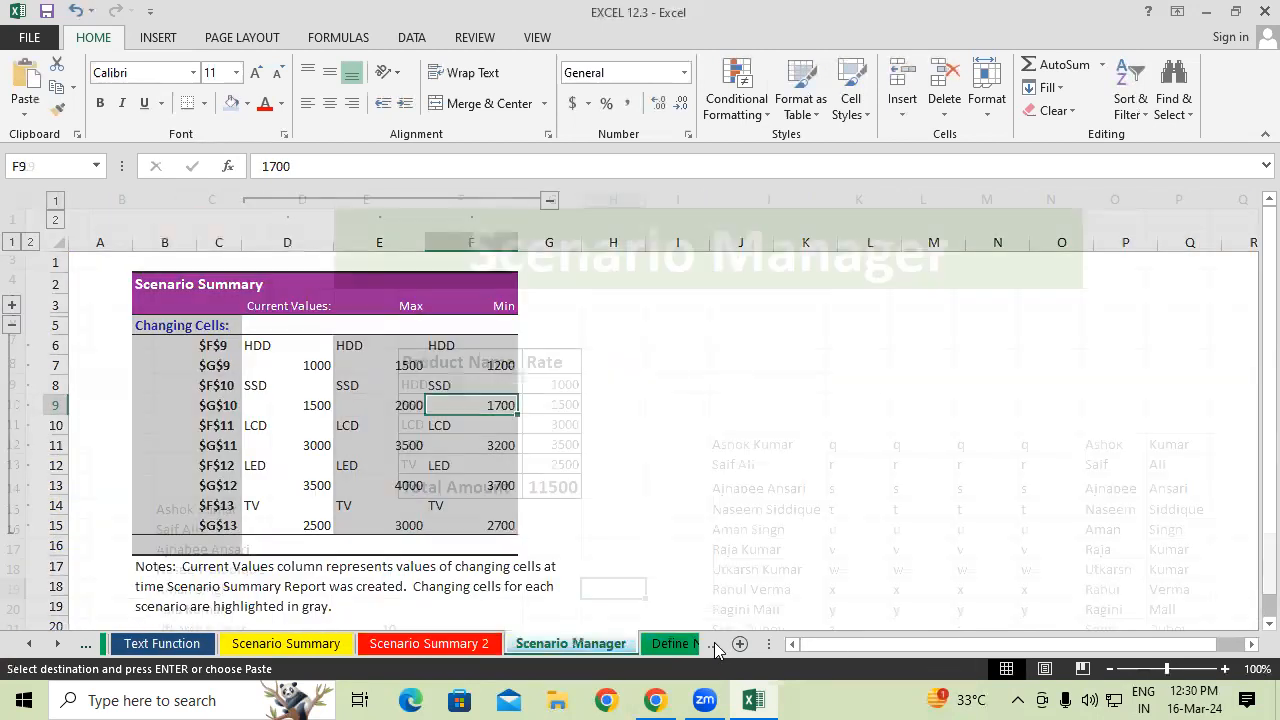
left_click(690, 643)
left_click(662, 645)
left_click(619, 645)
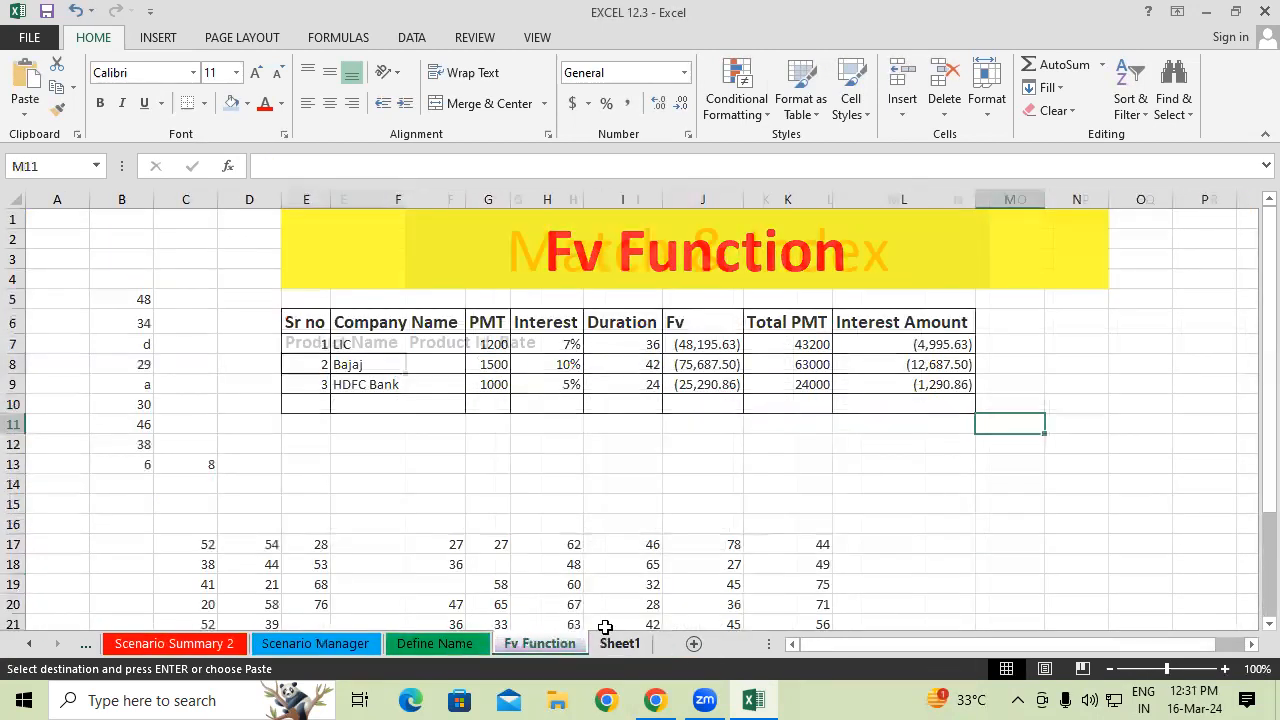
key("ctrl+v")
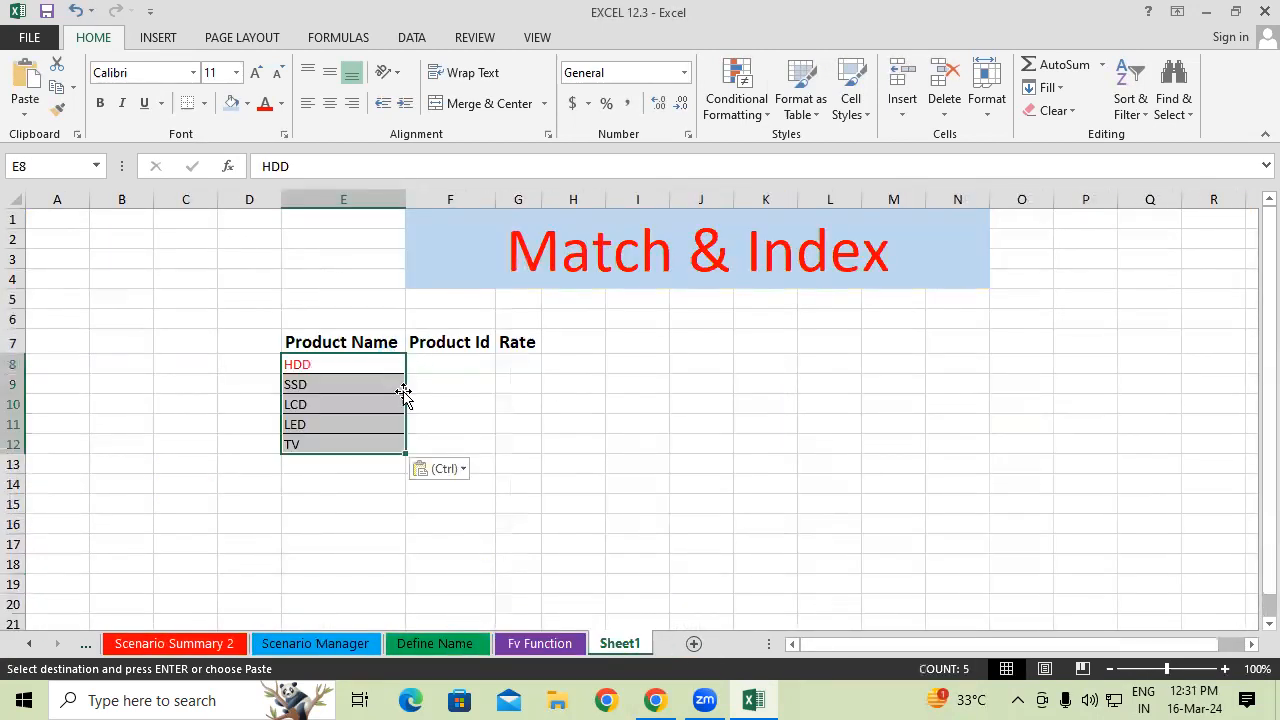
- Enter the product IDs 101 and 102 in cells F8 and F9
left_click(430, 403)
left_click(429, 364)
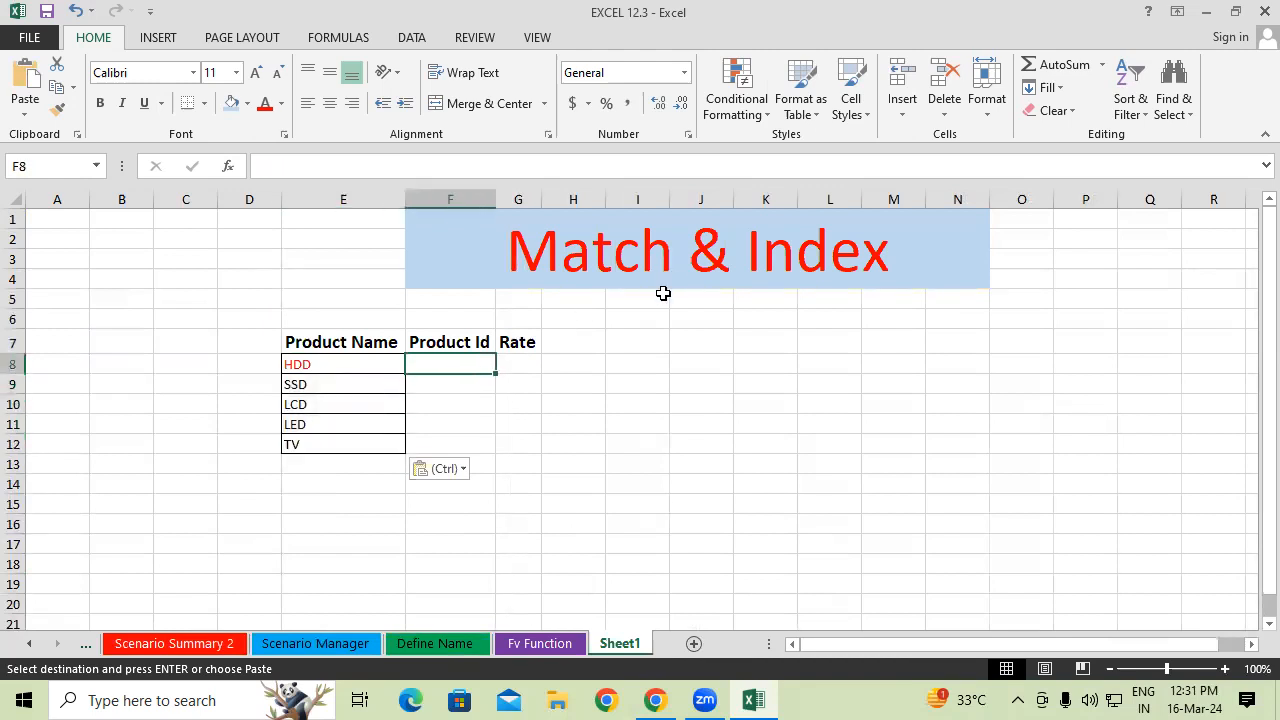
type("101")
key("Return")
type("1022")
key("BackSpace")
key("Return")
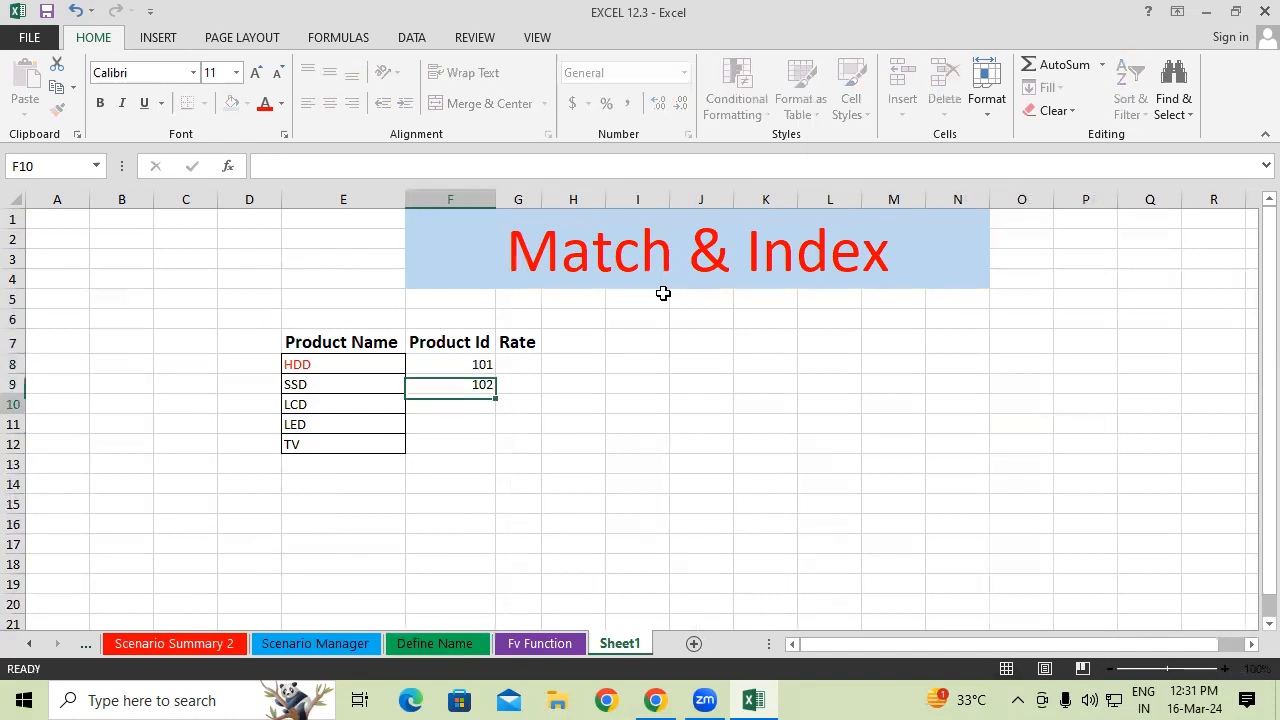
- Fill the product ID series from F8:F9 down to F12, ending at 105
left_click(476, 364)
left_click(471, 385, "shift")
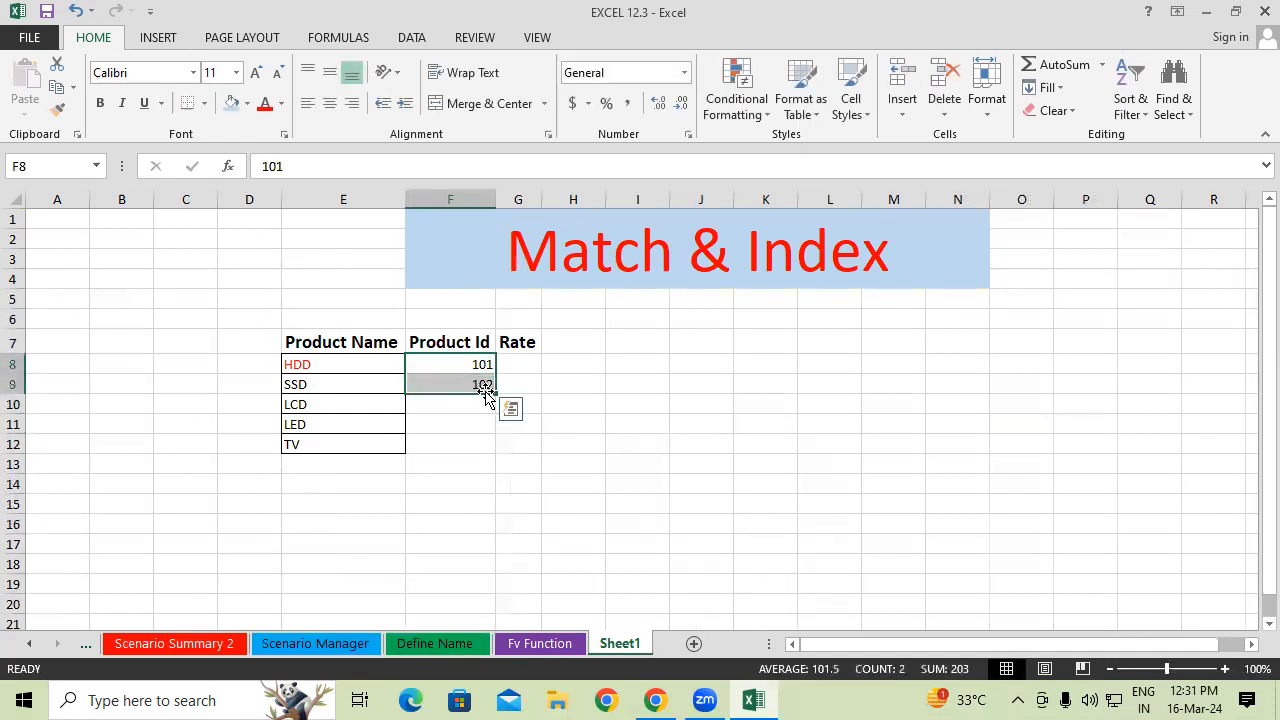
left_click_drag(495, 394, 486, 450)
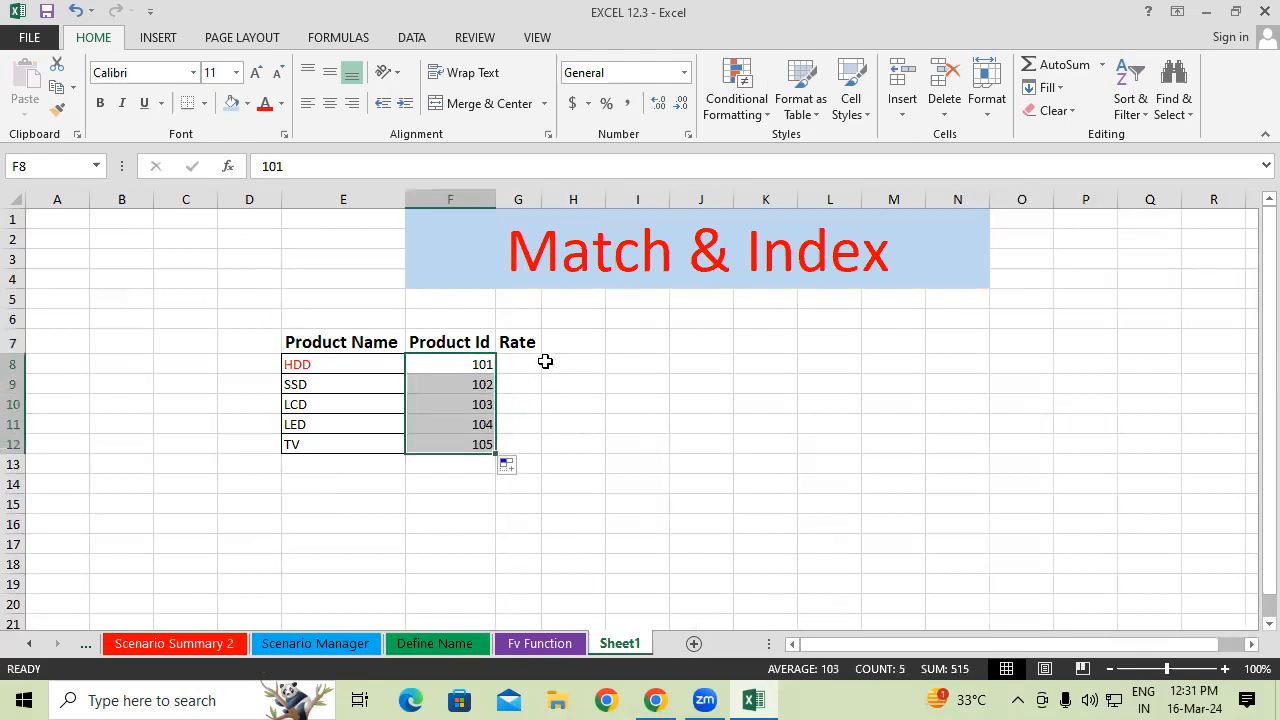
left_click(546, 362)
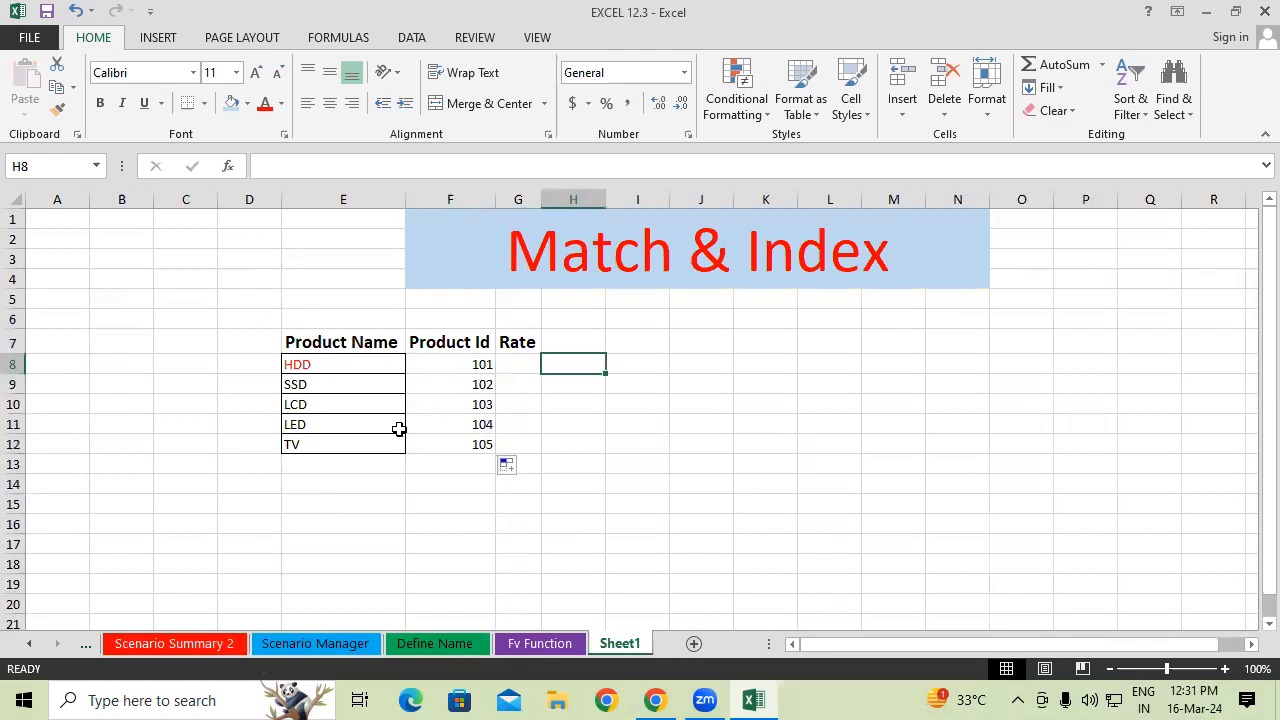
- Enter the rates 2000, 3000, 3500, 4000 and 2000 in cells G8:G12 under the Rate header
left_click(520, 364)
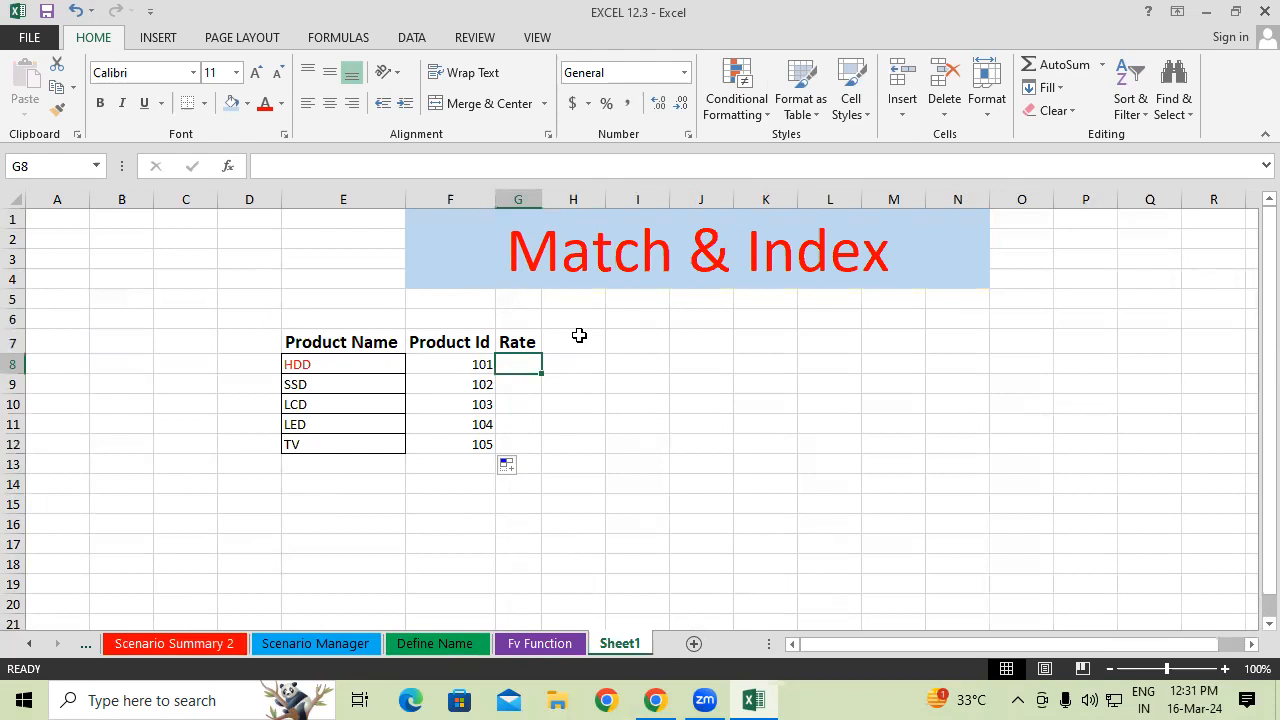
type("2000")
key("Return")
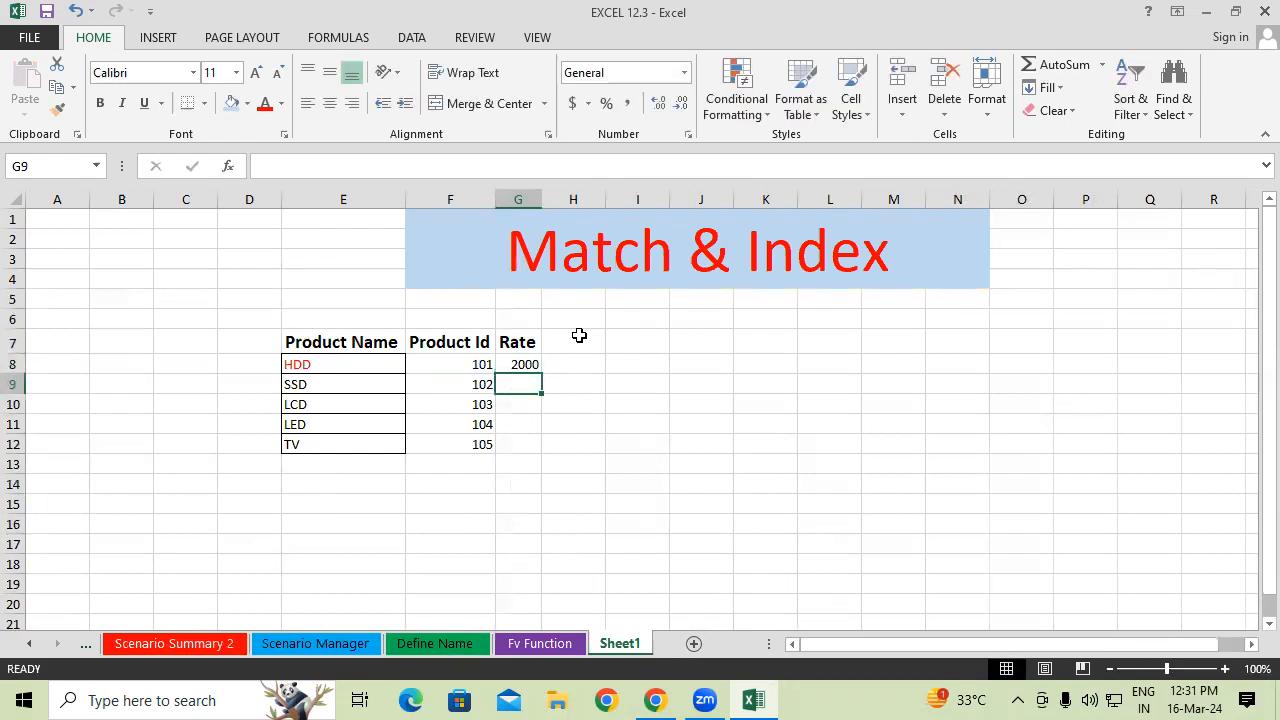
type("3000")
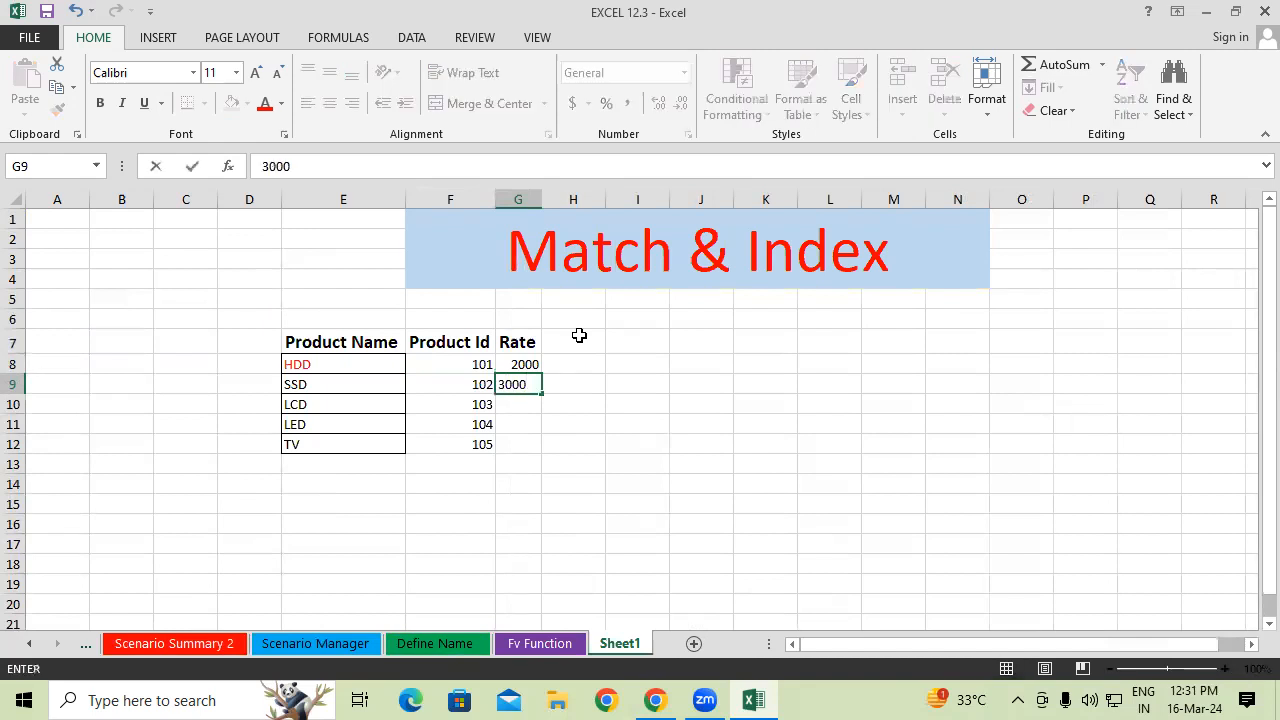
key("Return")
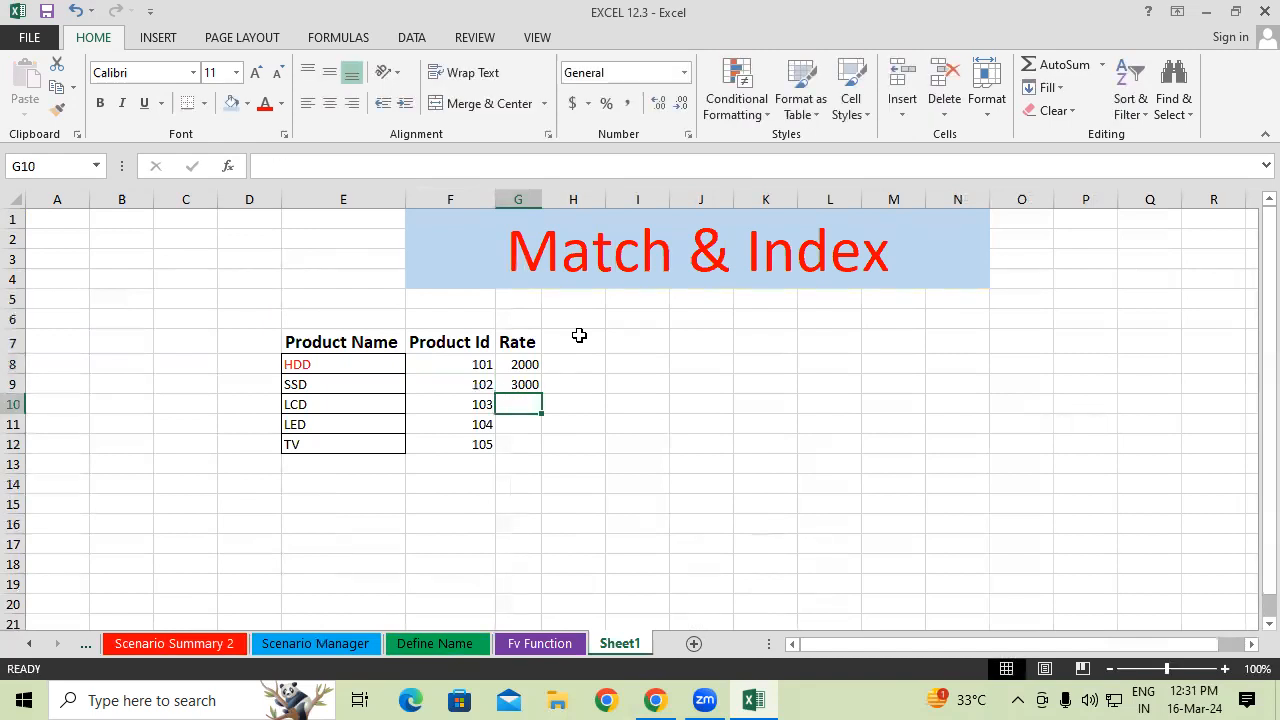
type("3500")
key("Return")
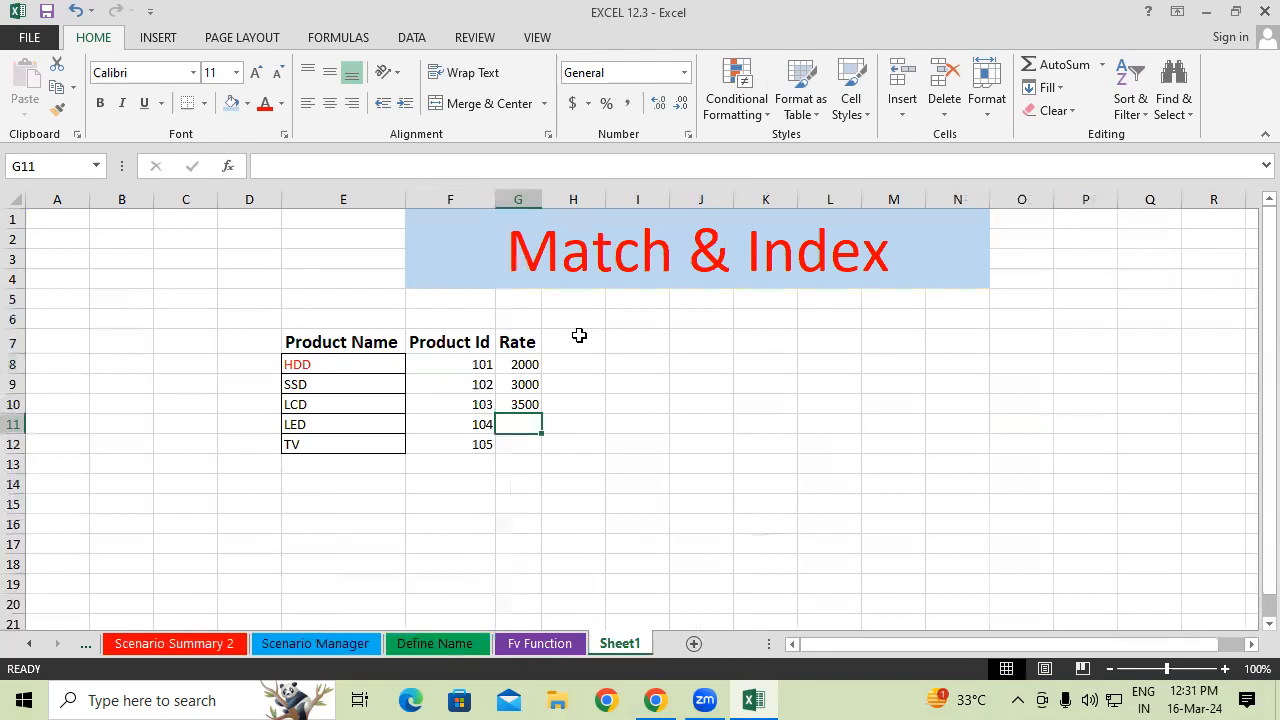
type("4000")
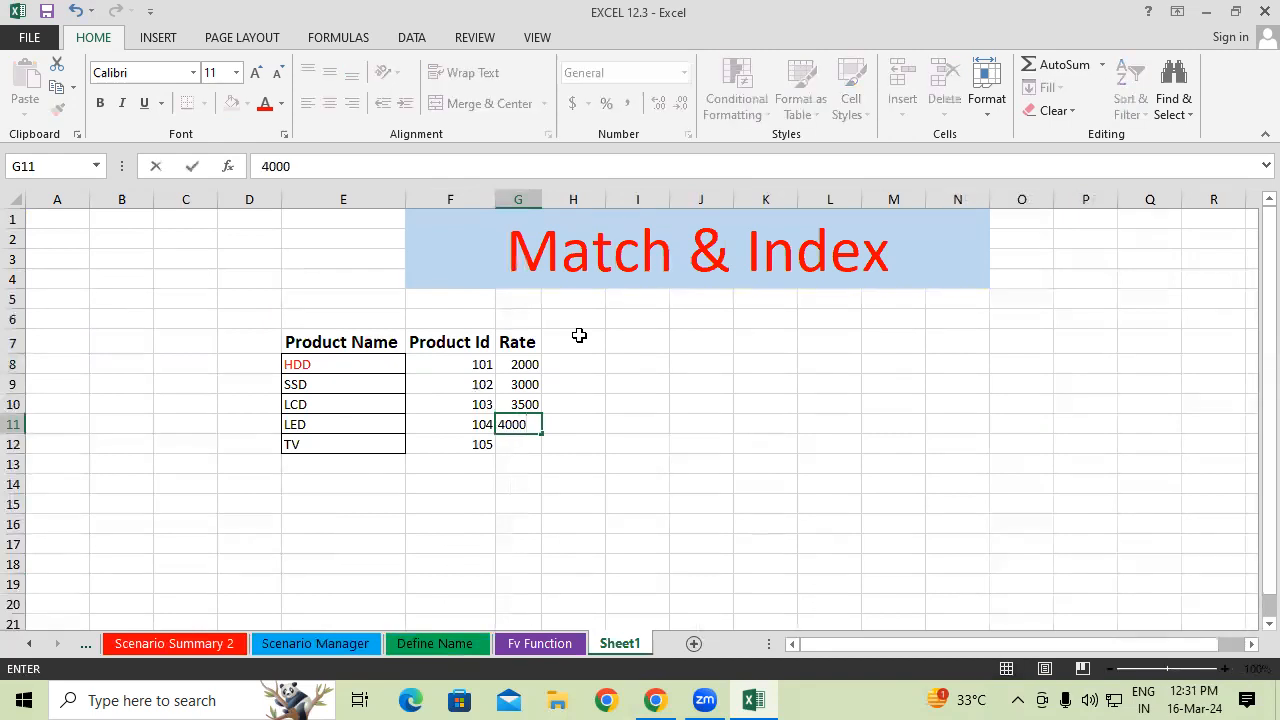
key("Return")
type("2000")
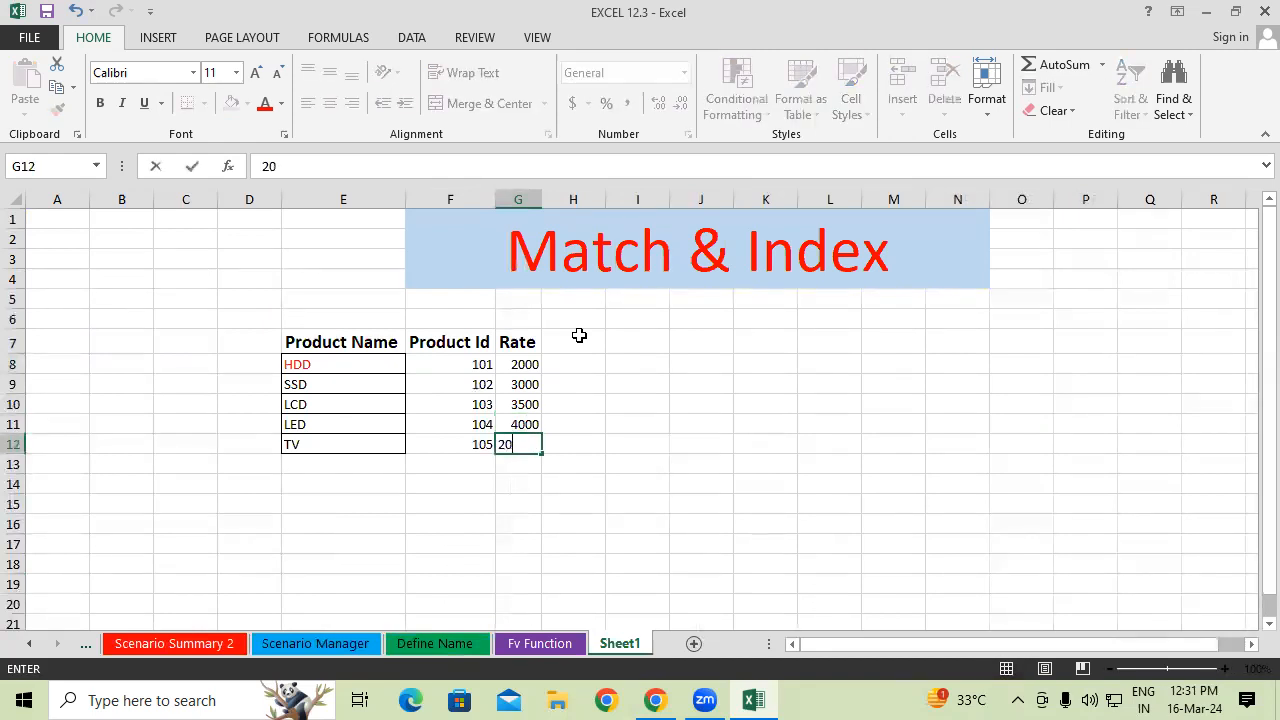
key("Return")
- Apply all borders to the whole product table, E7:G12
left_click_drag(365, 340, 522, 446)
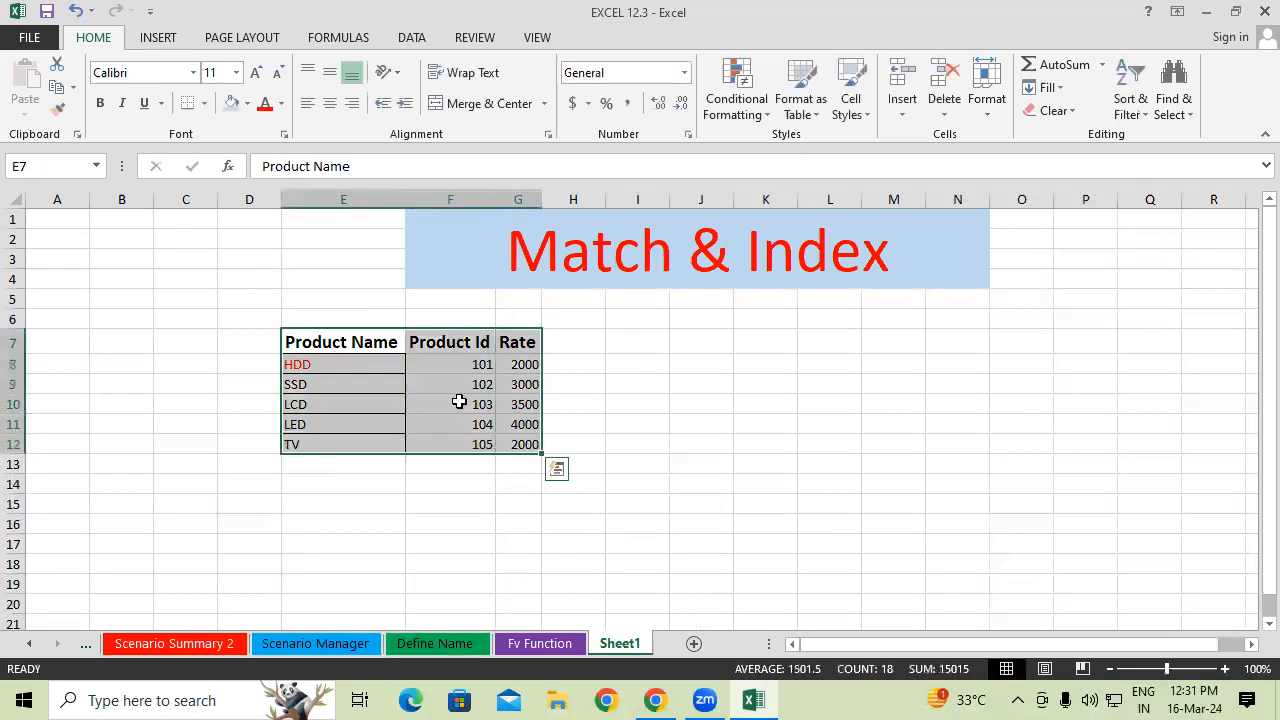
left_click(203, 103)
left_click(215, 271)
left_click_drag(520, 544, 570, 544)
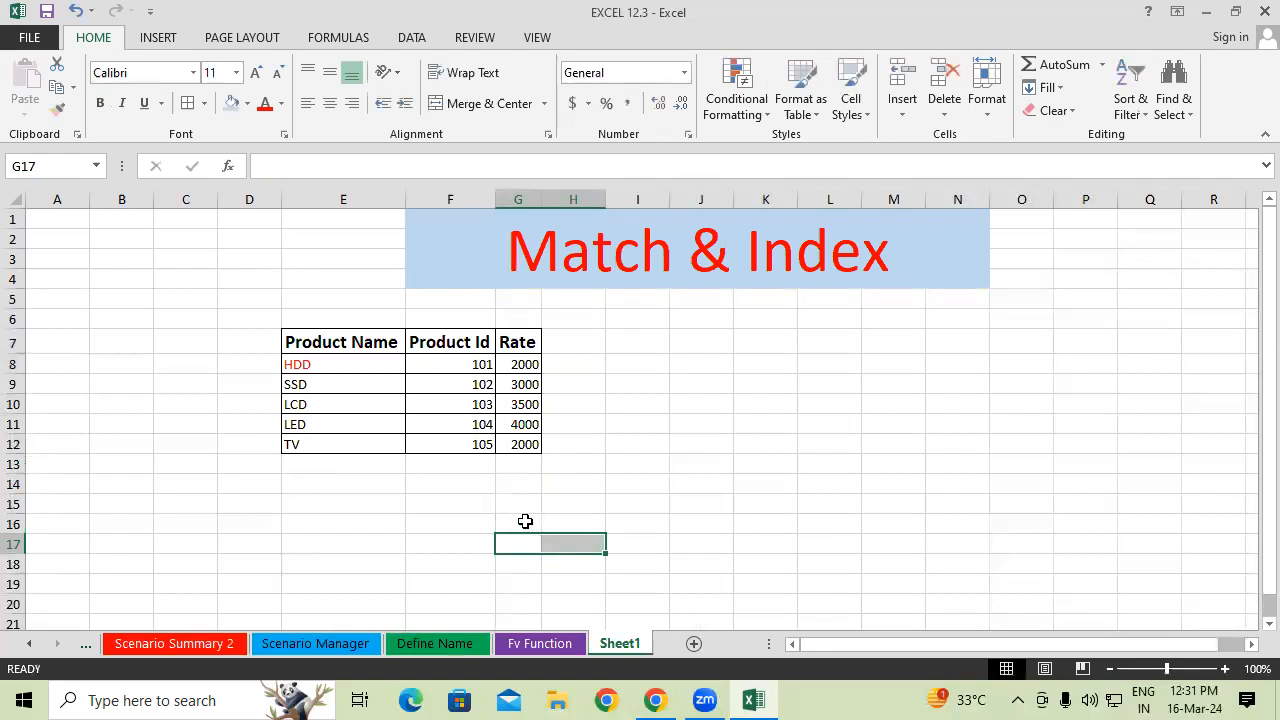
left_click_drag(350, 372, 517, 441)
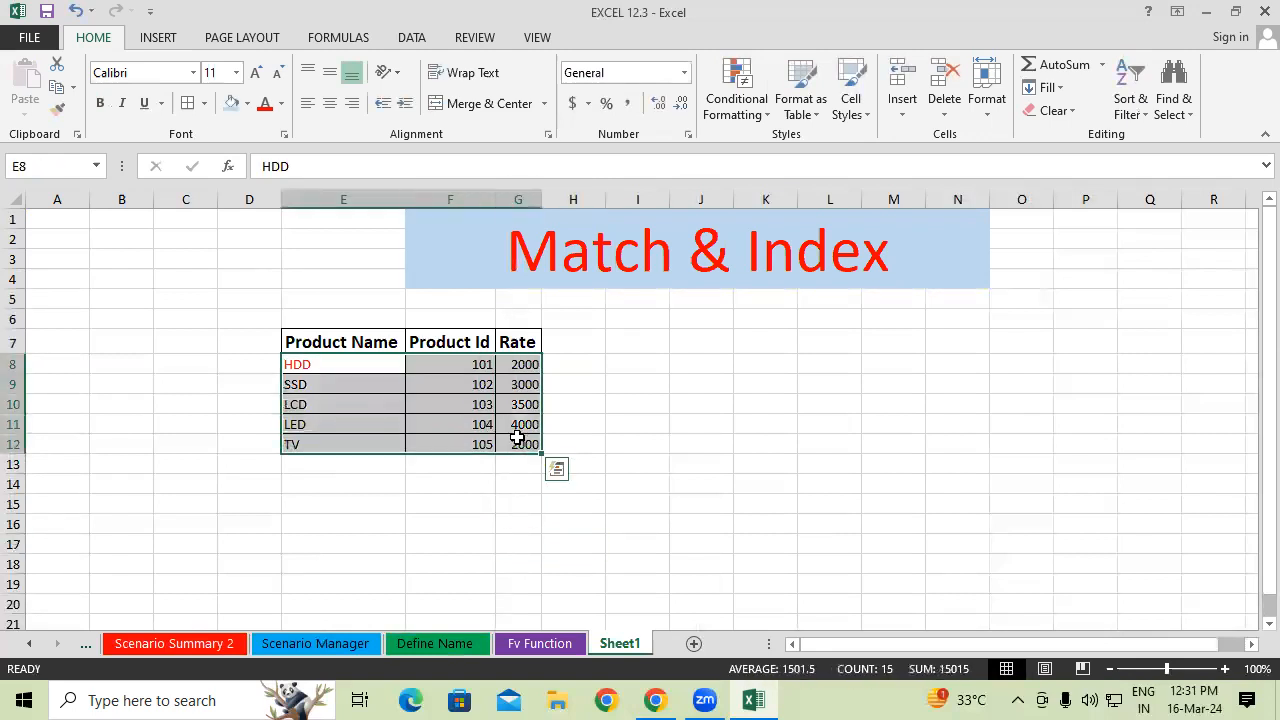
left_click_drag(327, 477, 517, 594)
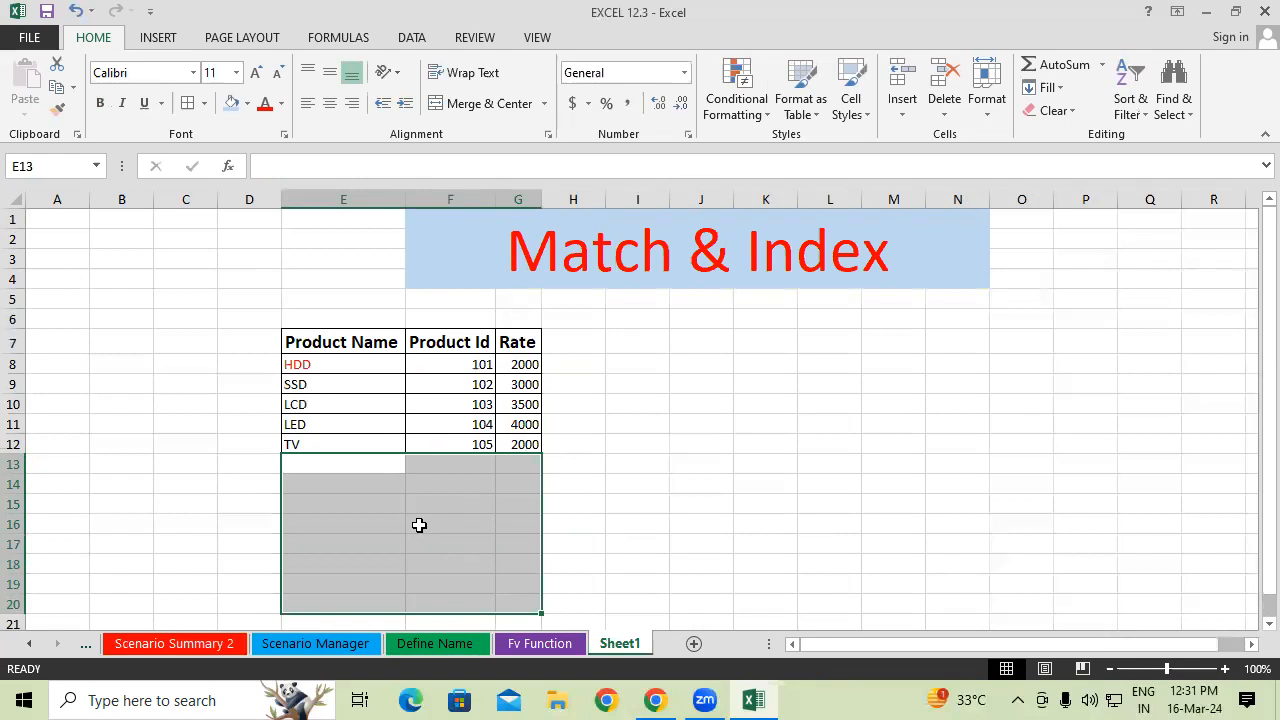
scroll(614, 517, "down", 2)
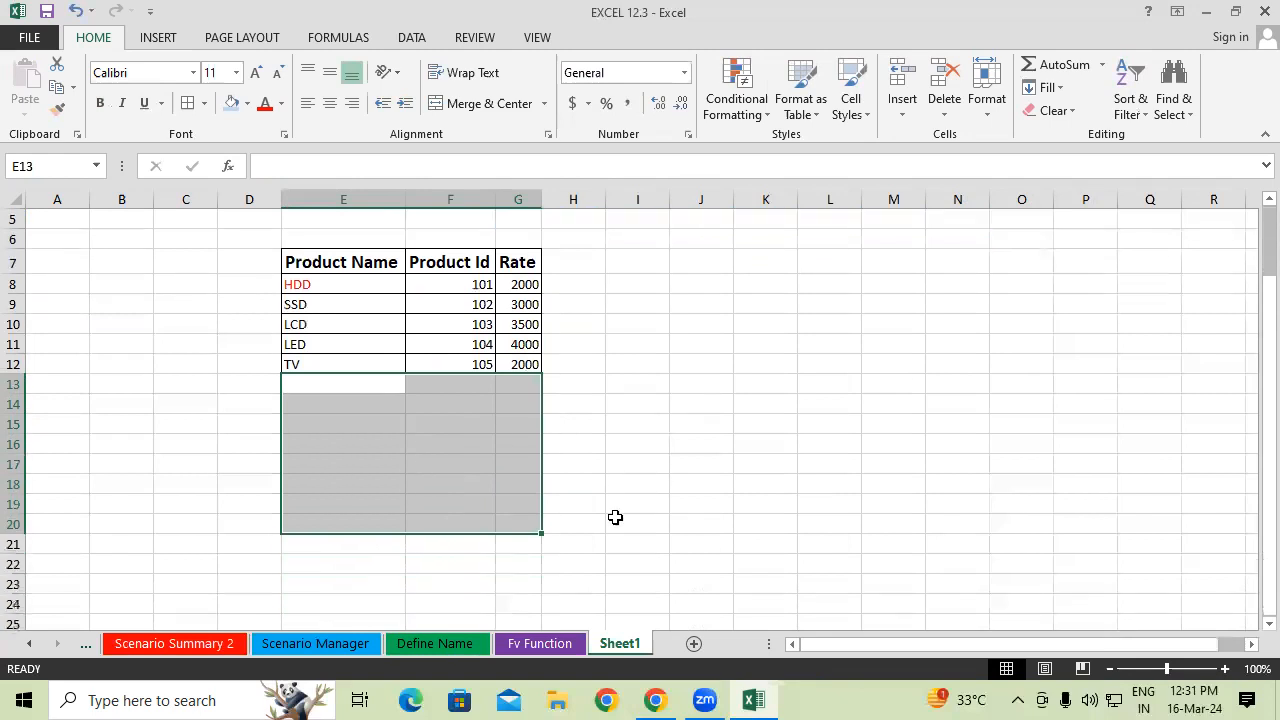
left_click(632, 463)
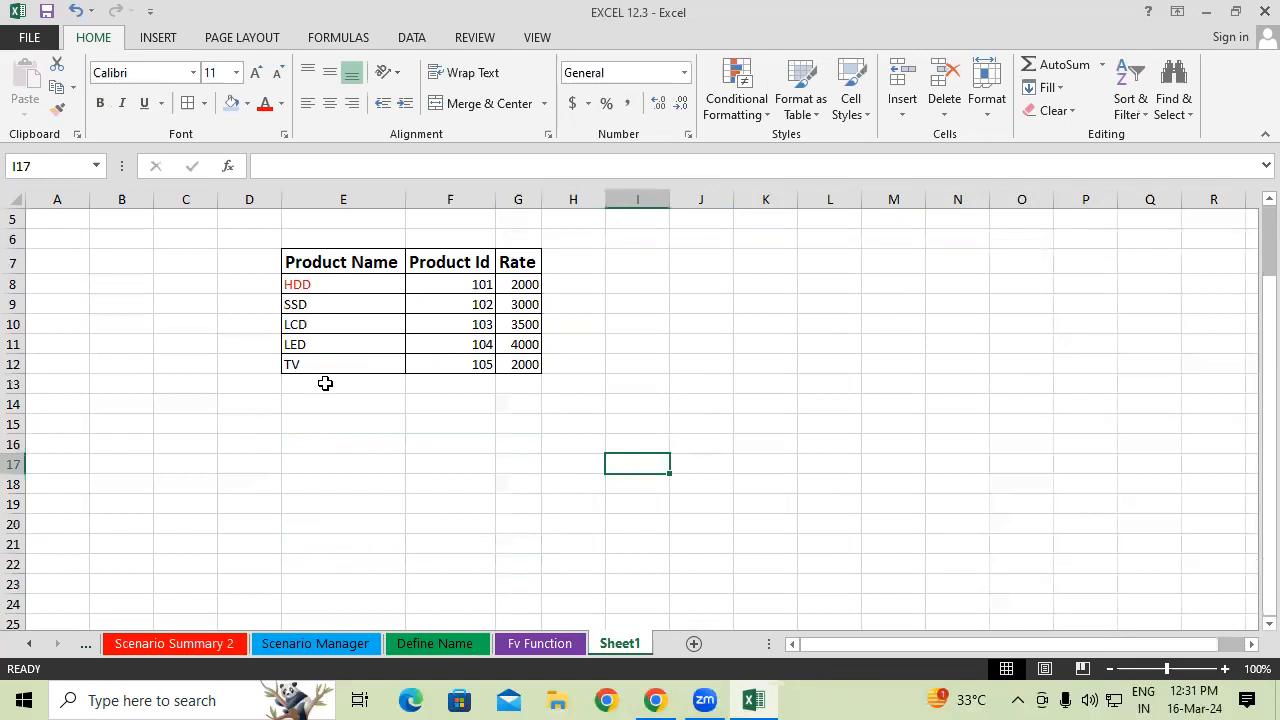
left_click_drag(325, 383, 334, 545)
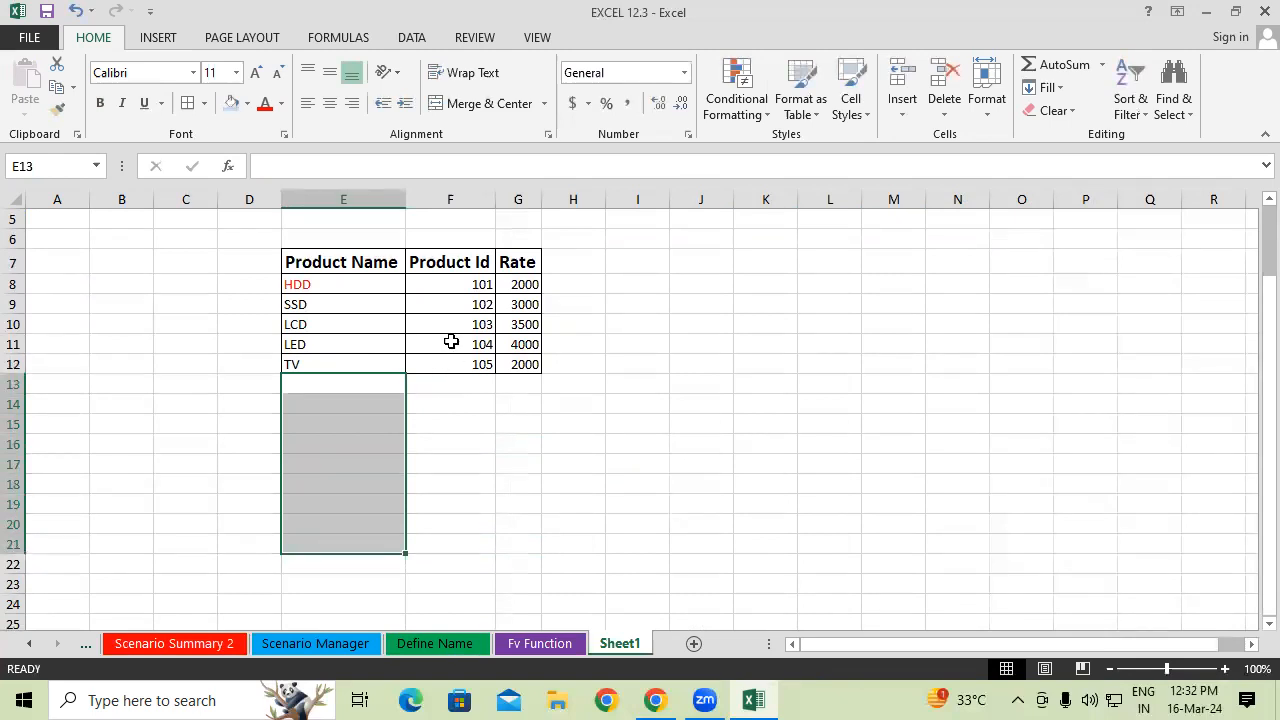
left_click_drag(464, 288, 450, 404)
left_click(339, 284)
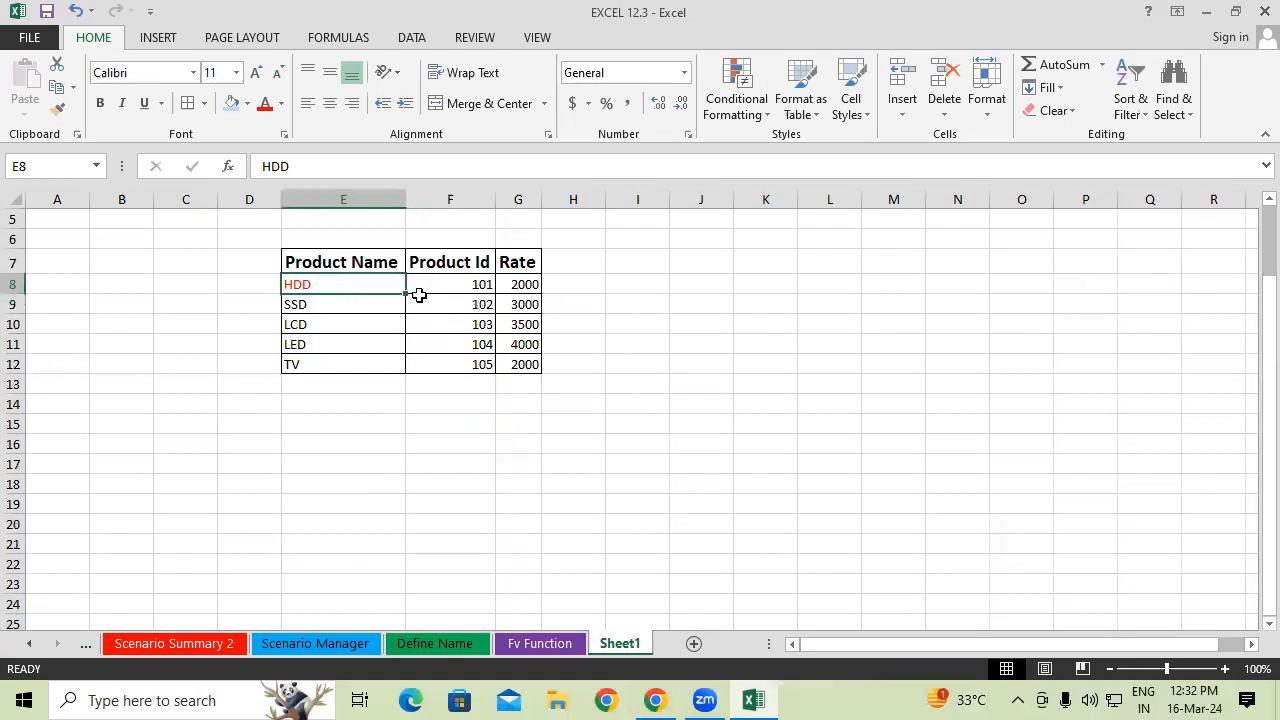
left_click(509, 285)
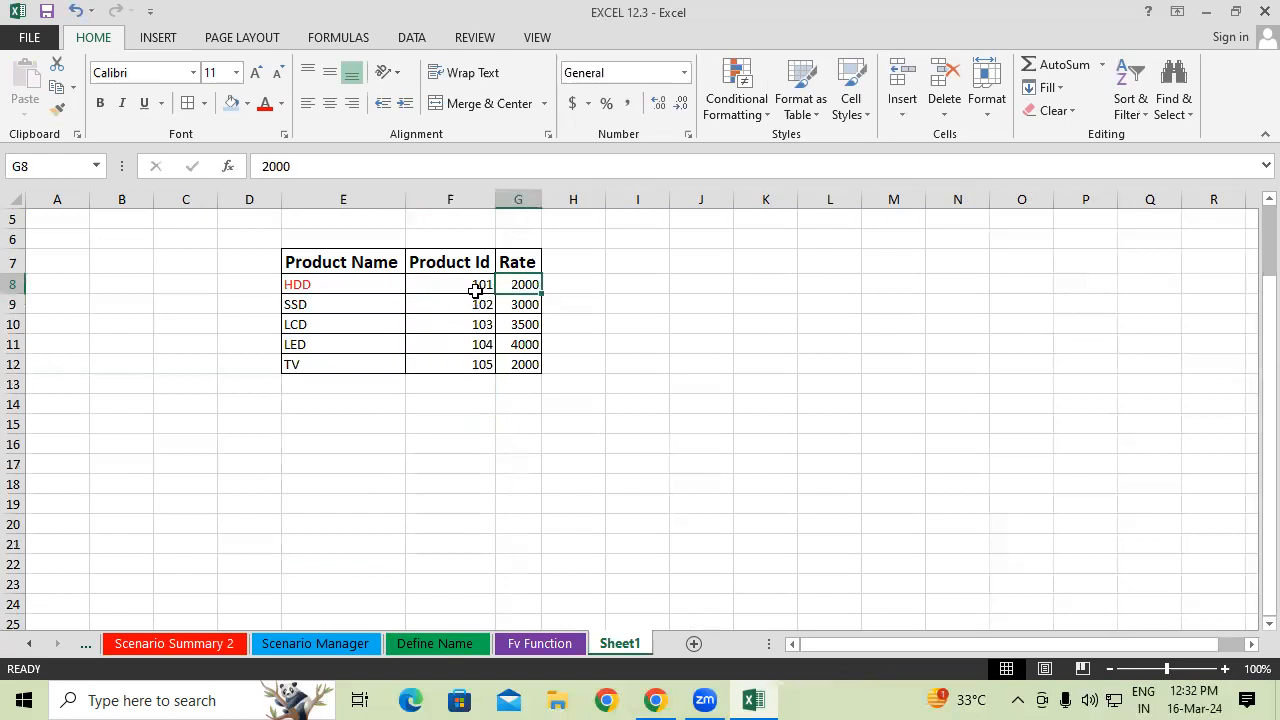
left_click(413, 400)
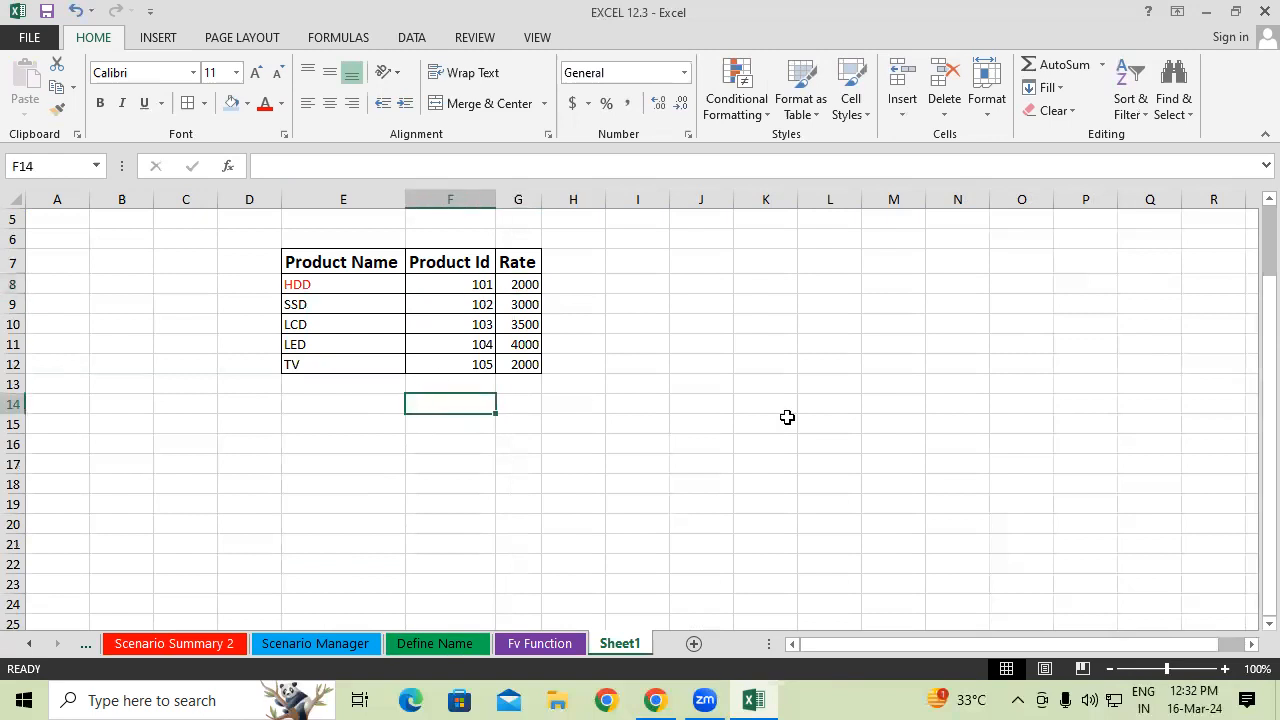
left_click(815, 380)
scroll(812, 378, "up", 1)
left_click(617, 385)
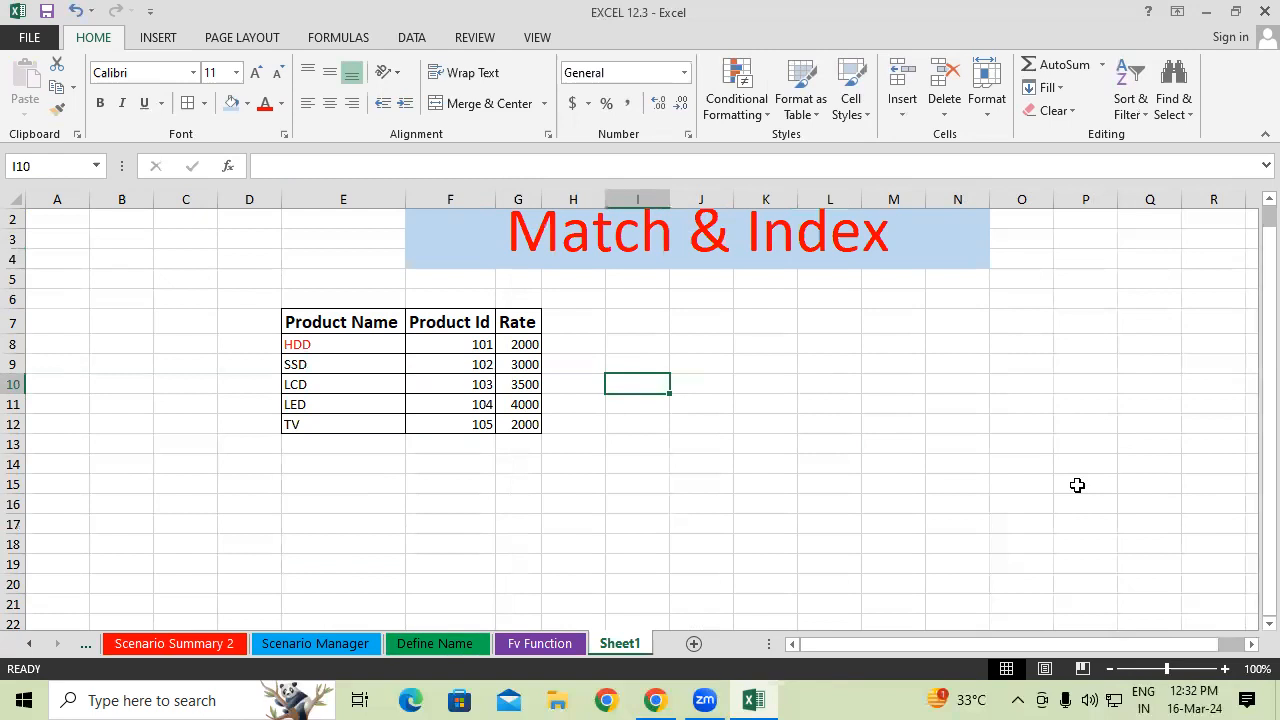
- Enter the label Product ID in cell I8 and widen column I slightly to fit it
left_click(648, 354)
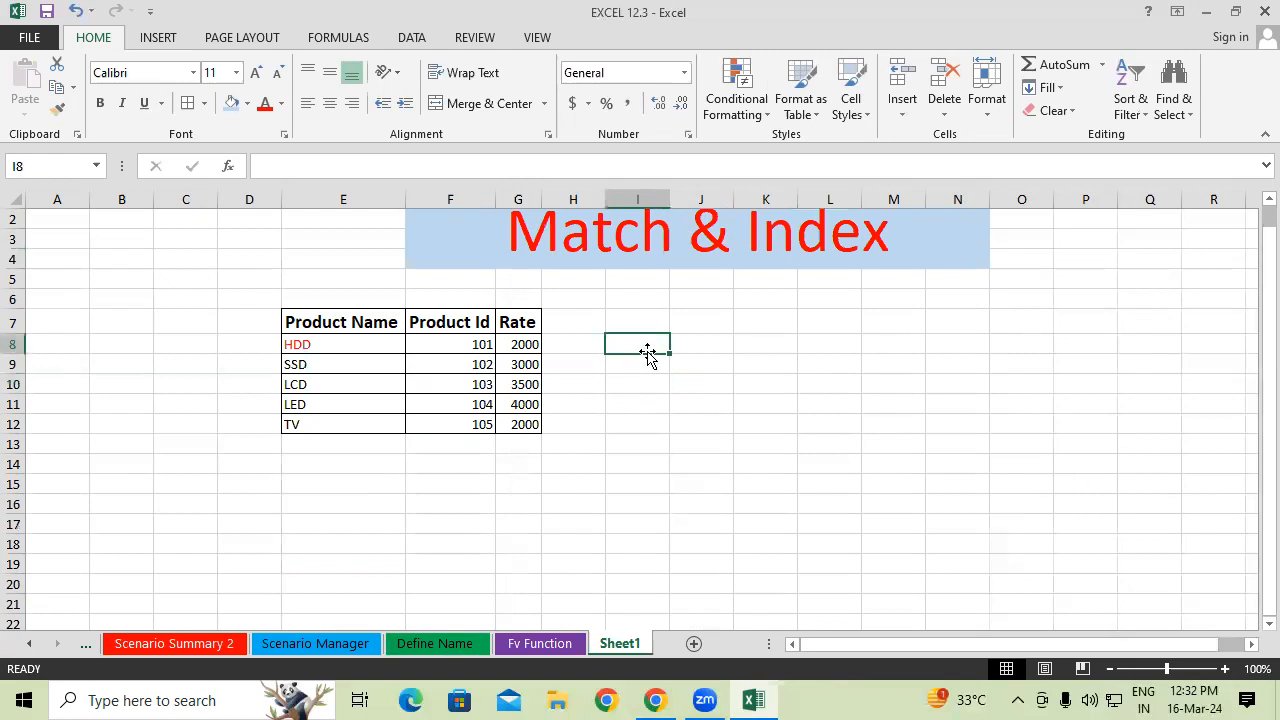
double_click(649, 353)
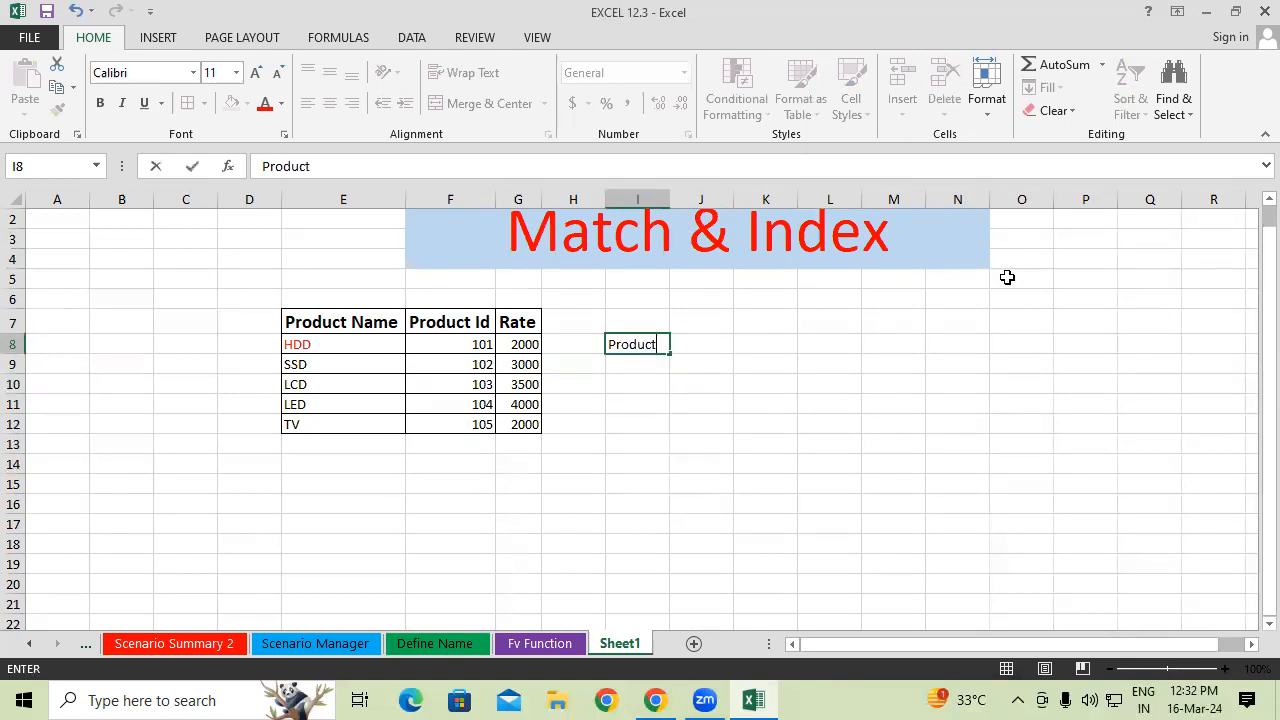
type("D")
left_click(664, 389)
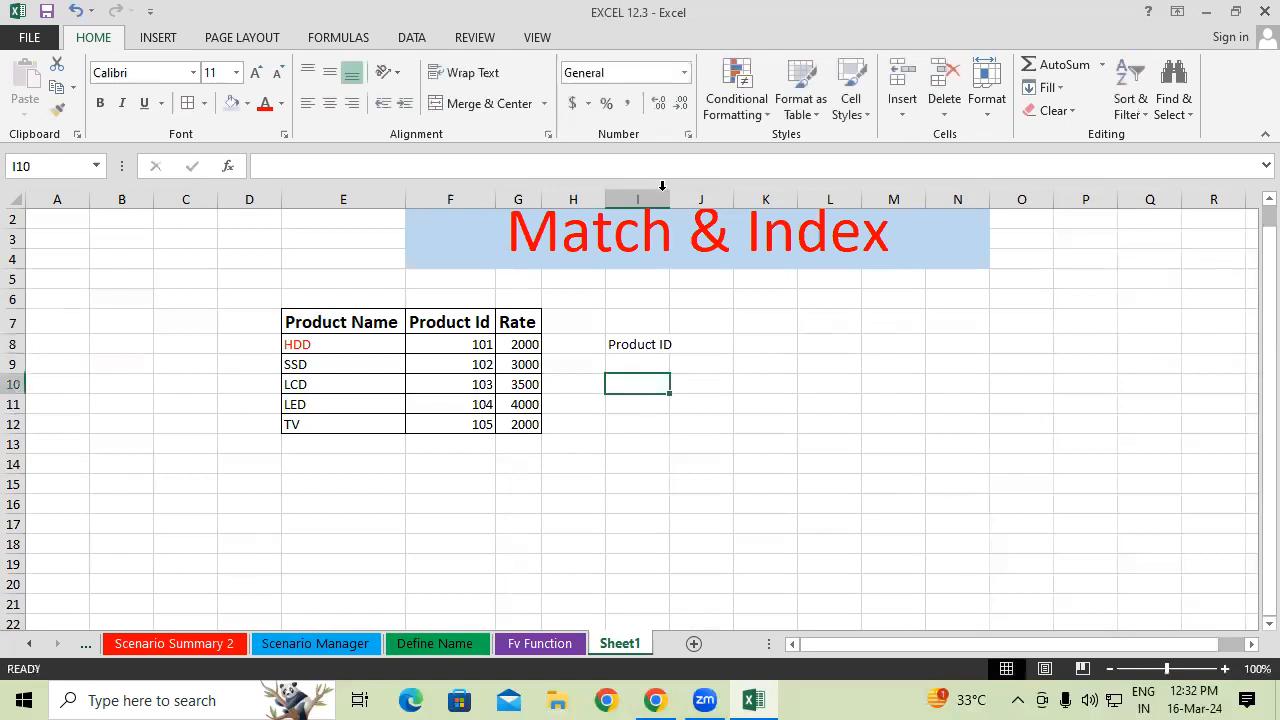
left_click_drag(667, 195, 675, 195)
- Add list data validation to cell J8 with the product IDs in =$F$8:$F$12 as its source
left_click(697, 341)
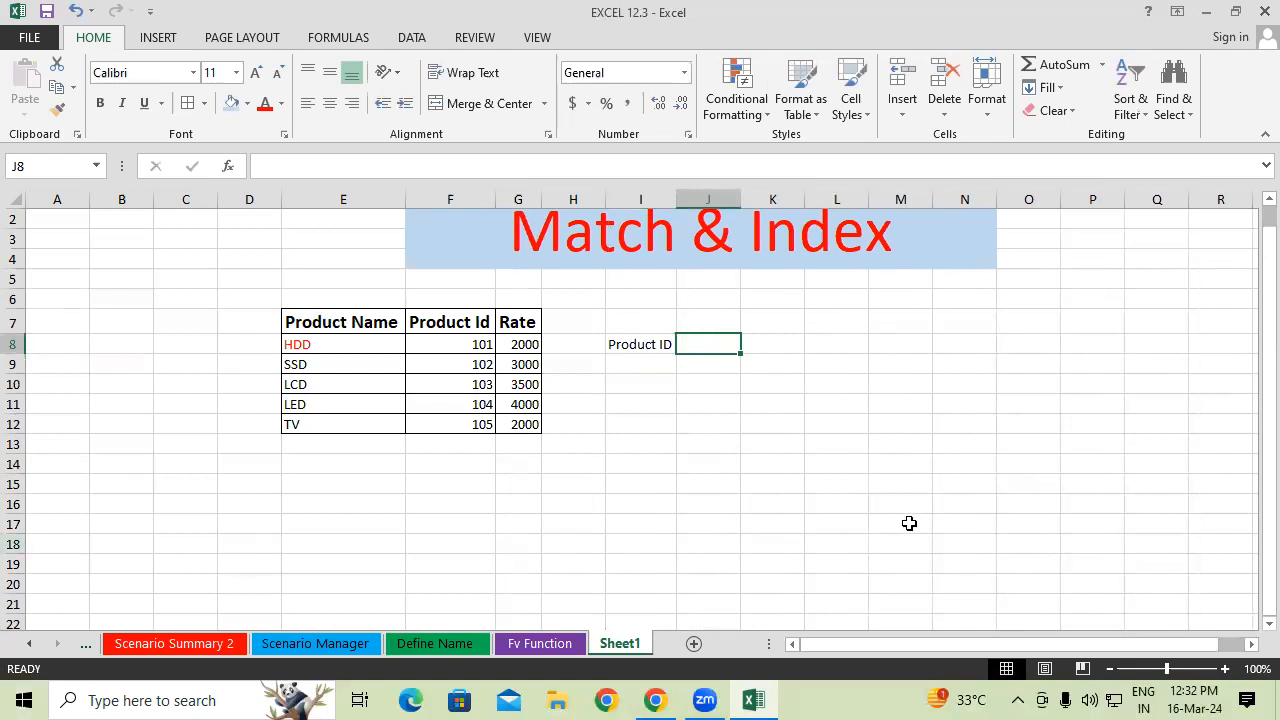
left_click(411, 37)
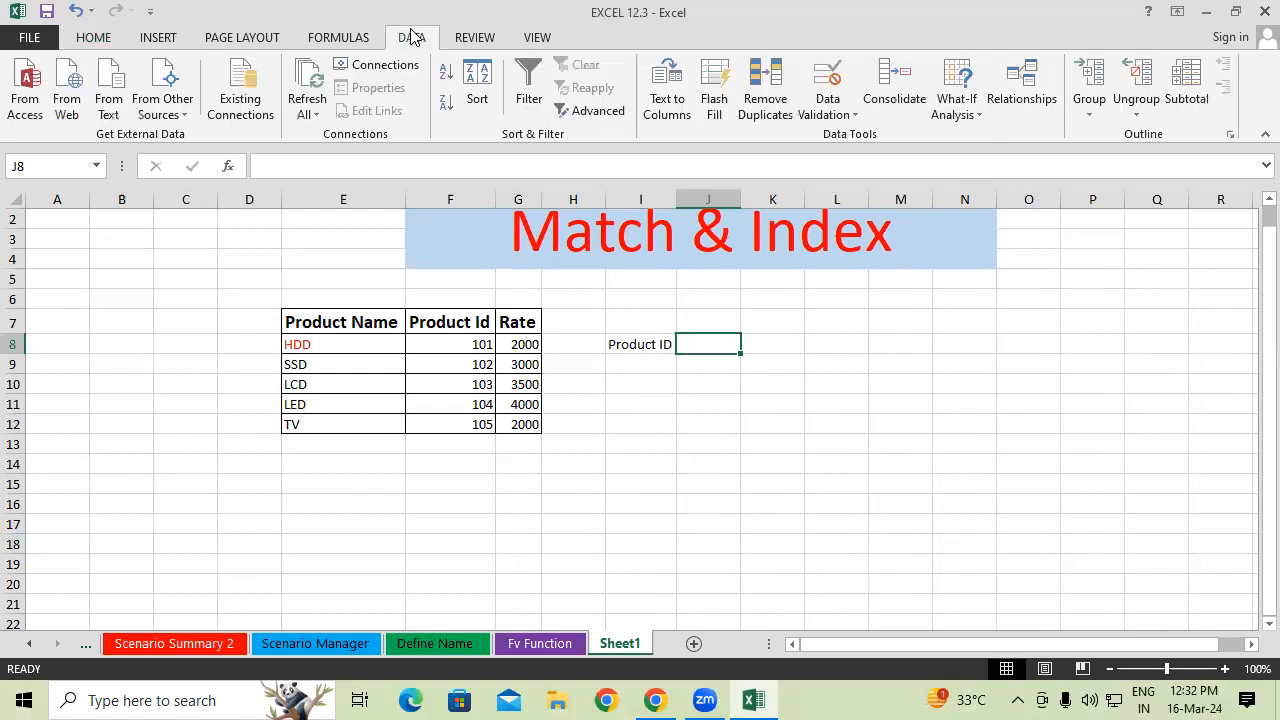
left_click(835, 80)
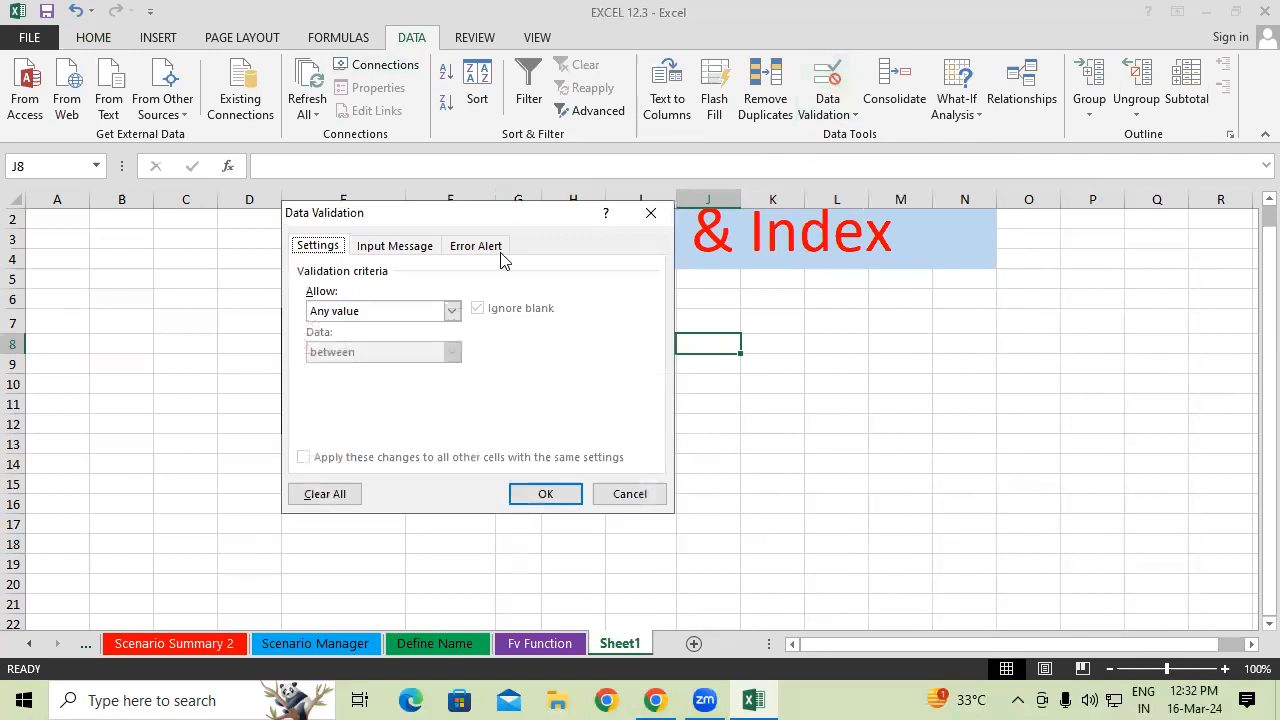
left_click_drag(497, 222, 1013, 101)
left_click(965, 189)
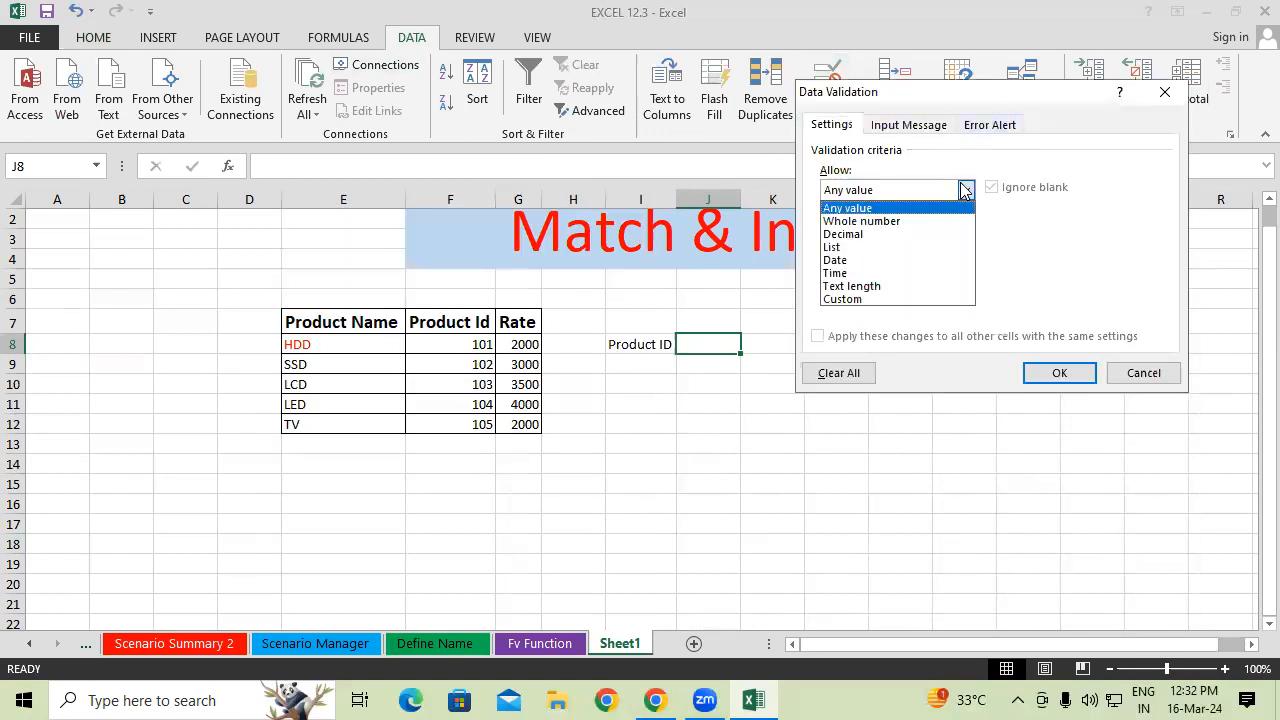
left_click(857, 249)
left_click(846, 266)
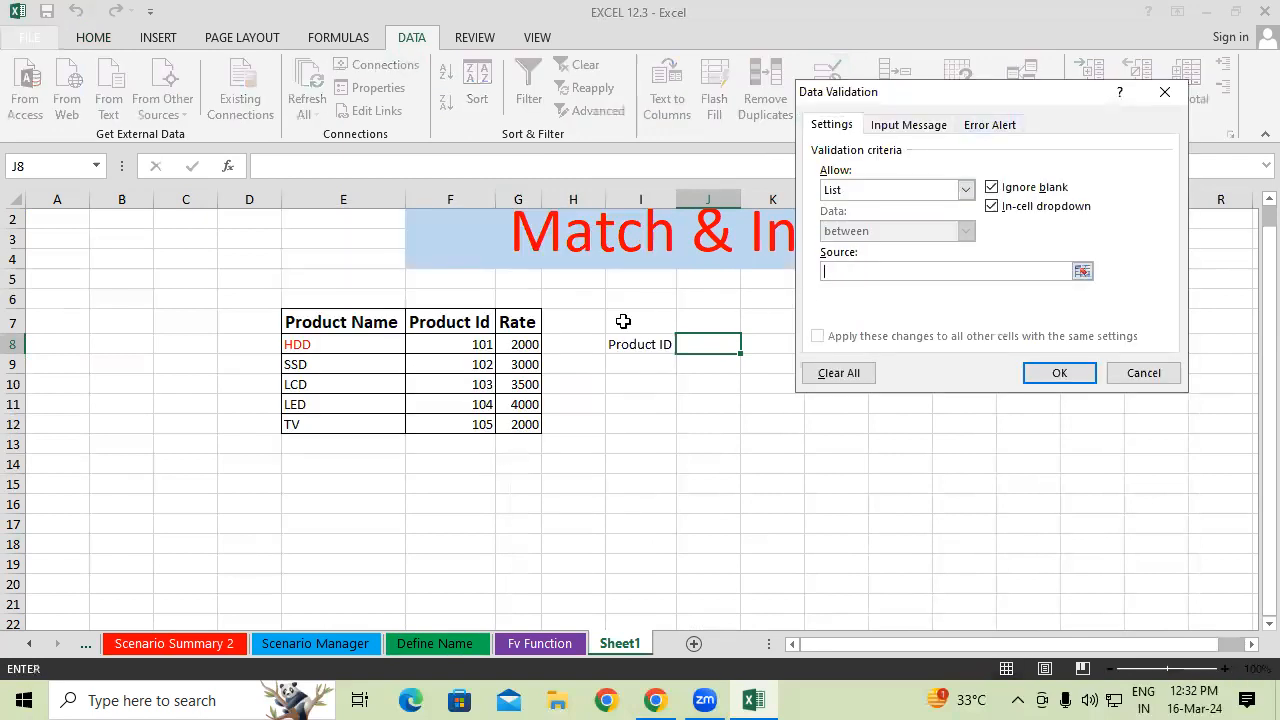
left_click_drag(437, 340, 433, 420)
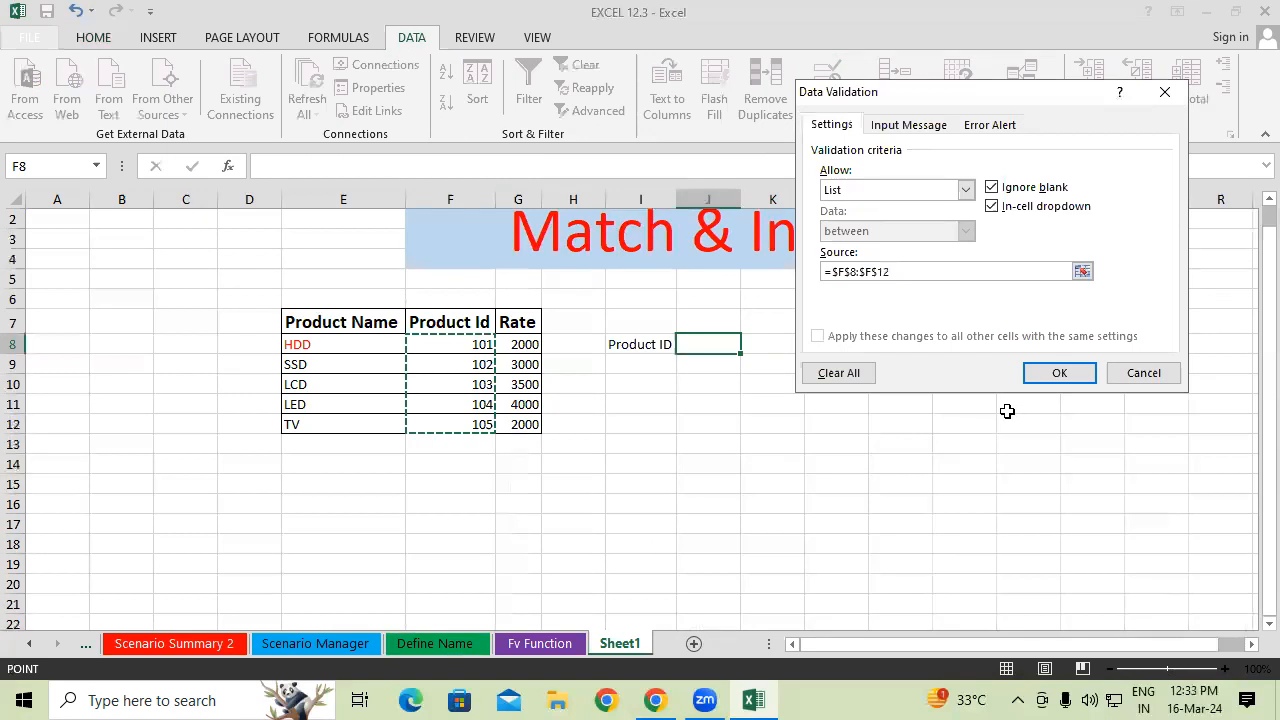
left_click(1054, 374)
- Try the validation list in cell J8 and choose product ID 104
left_click(750, 345)
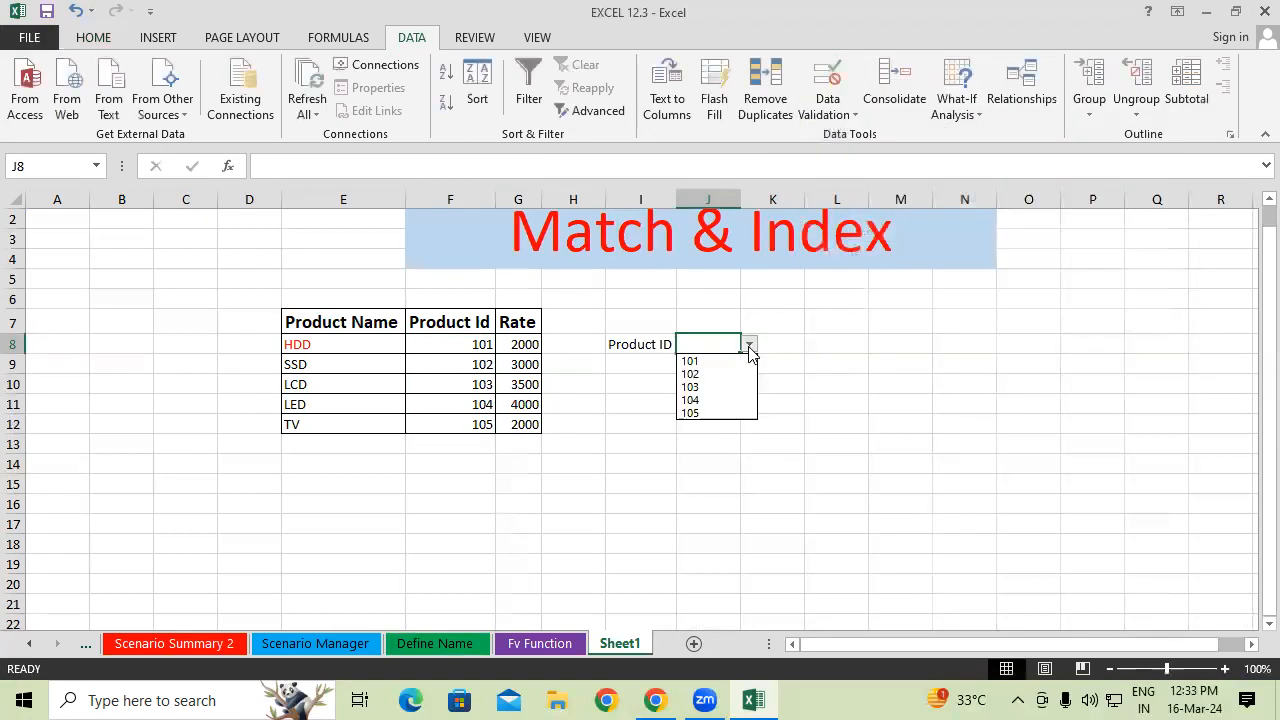
left_click(737, 371)
left_click(750, 345)
left_click(712, 398)
- Enter the label Product Name / Rate in cell I9 and autofit column I to it
left_click(660, 363)
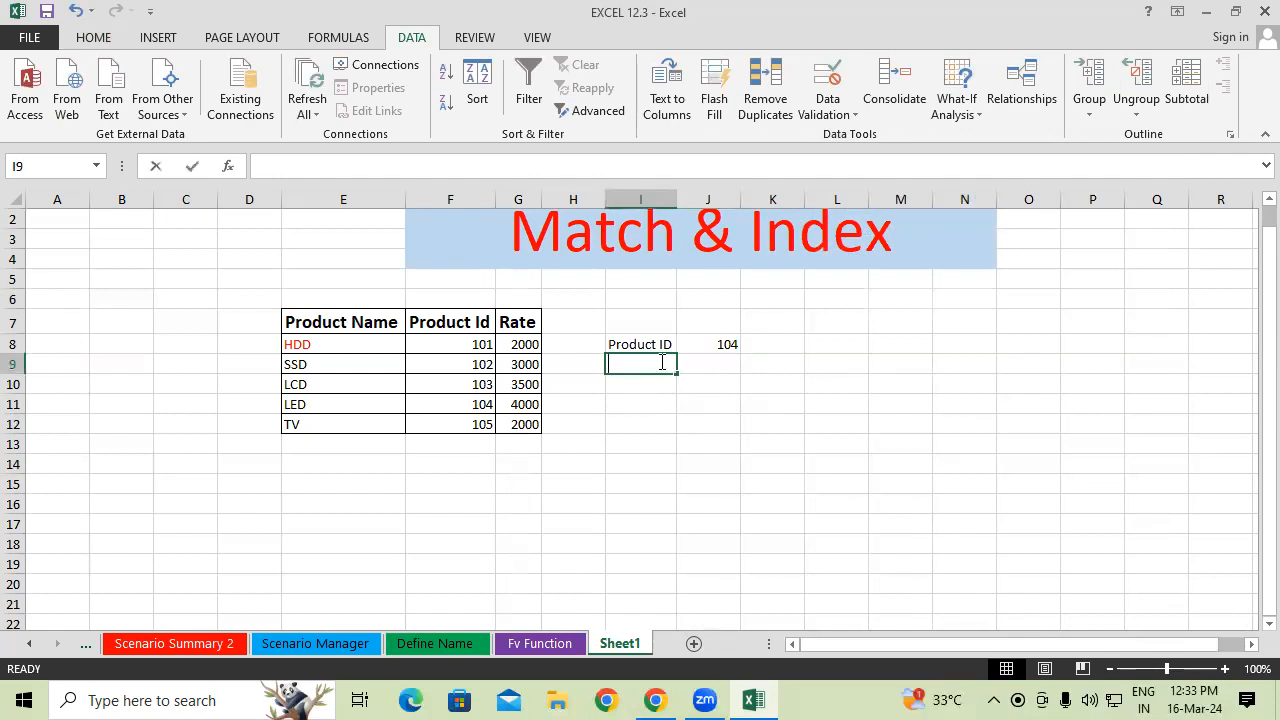
type("Product Name / Rate")
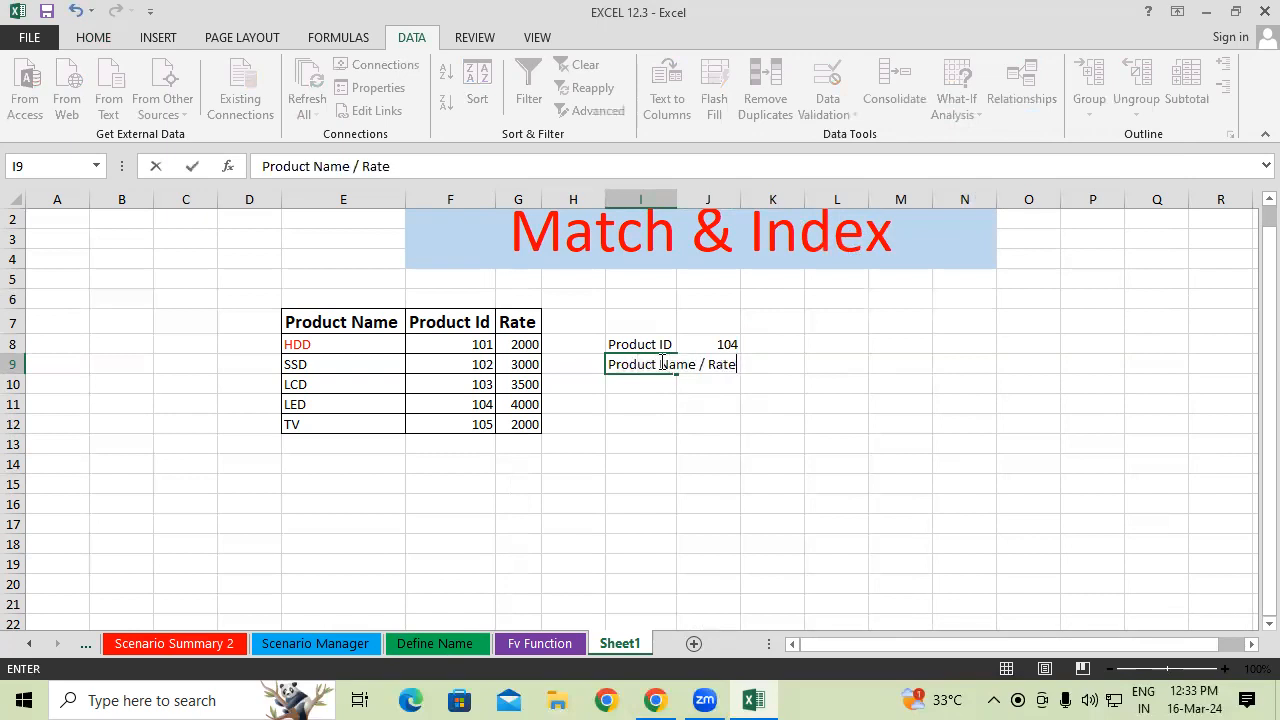
key("Return")
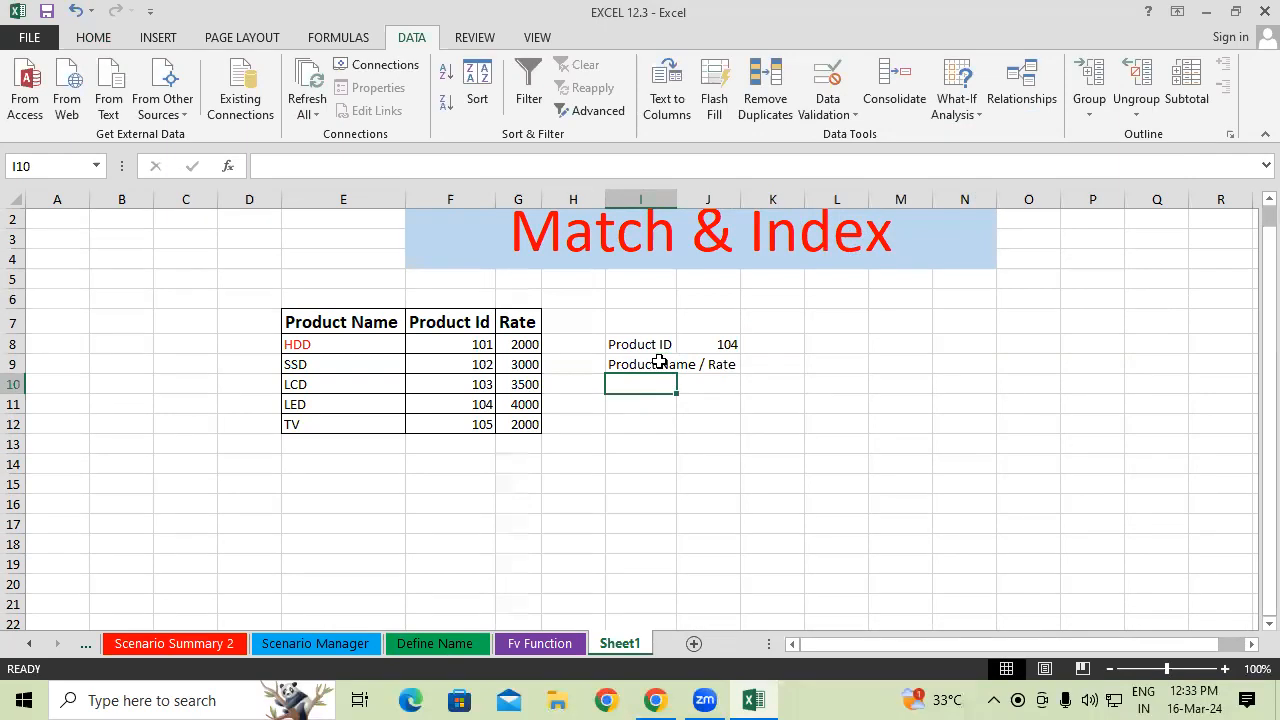
double_click(677, 203)
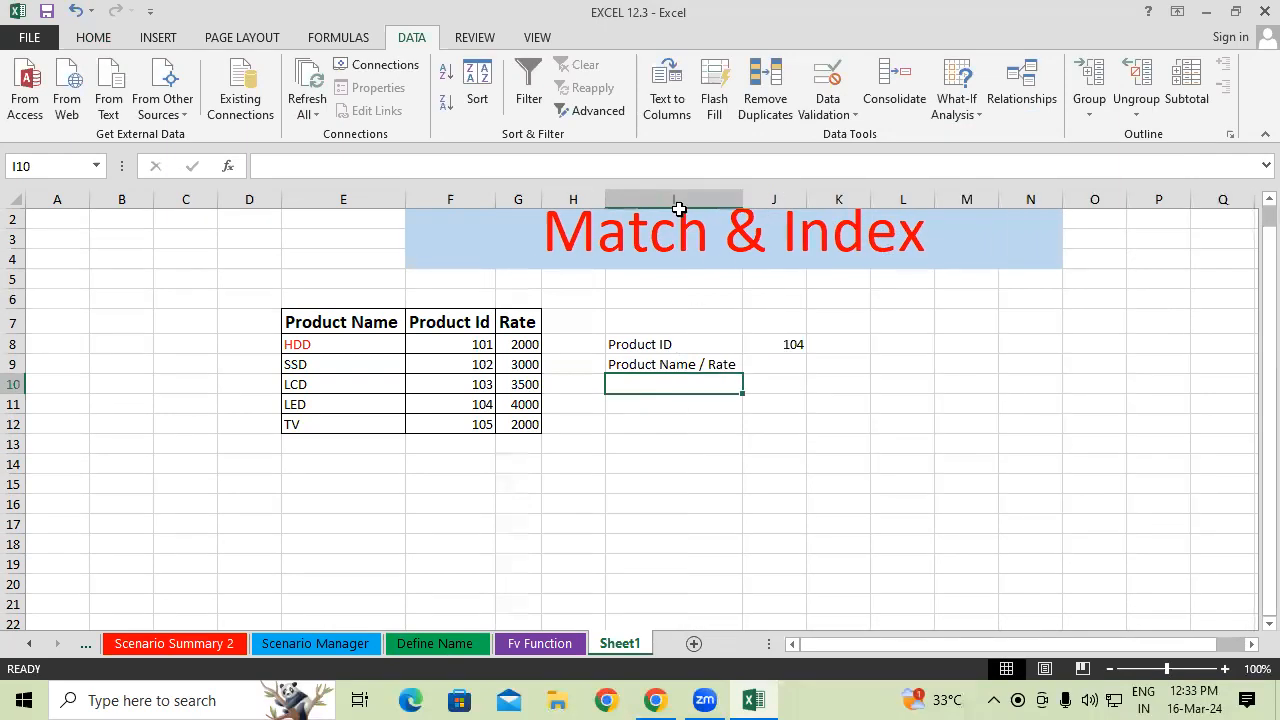
- Add list data validation to cell J9 with the table headers in =$E$7:$G$7 as its source
left_click_drag(350, 320, 520, 322)
left_click(768, 370)
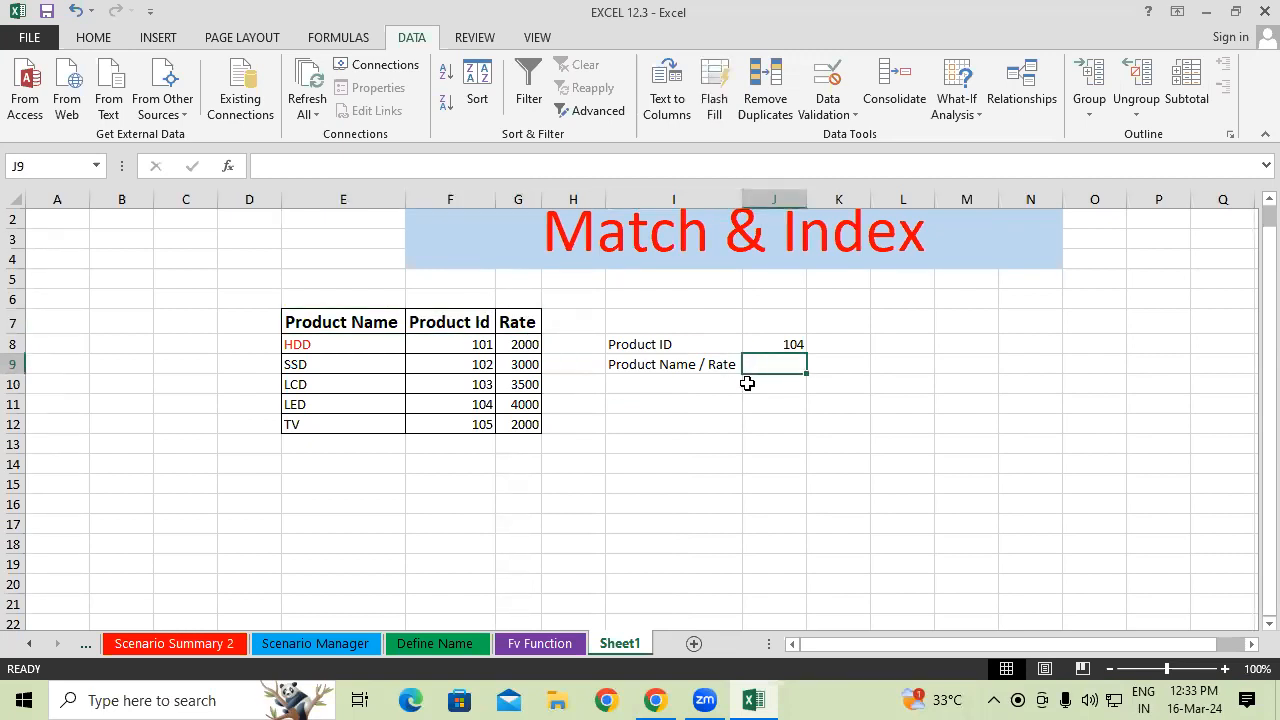
left_click(828, 84)
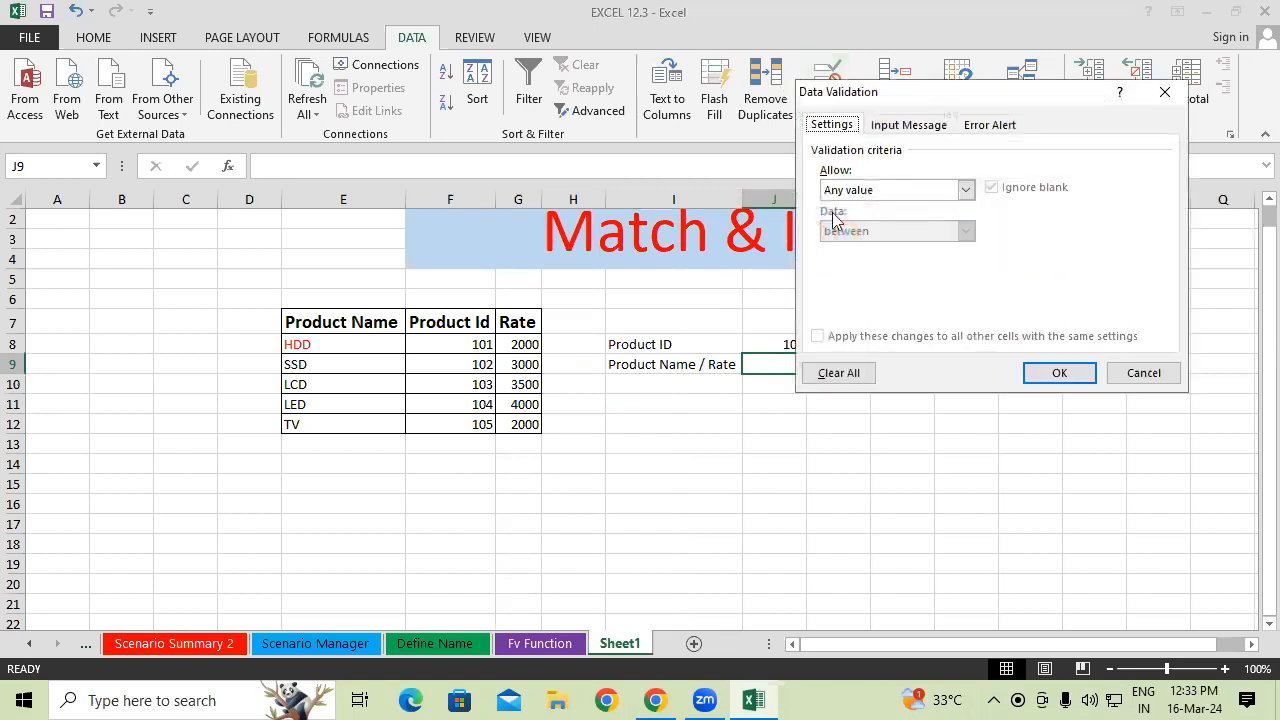
left_click(965, 190)
left_click(835, 247)
left_click(845, 271)
left_click_drag(337, 325, 505, 323)
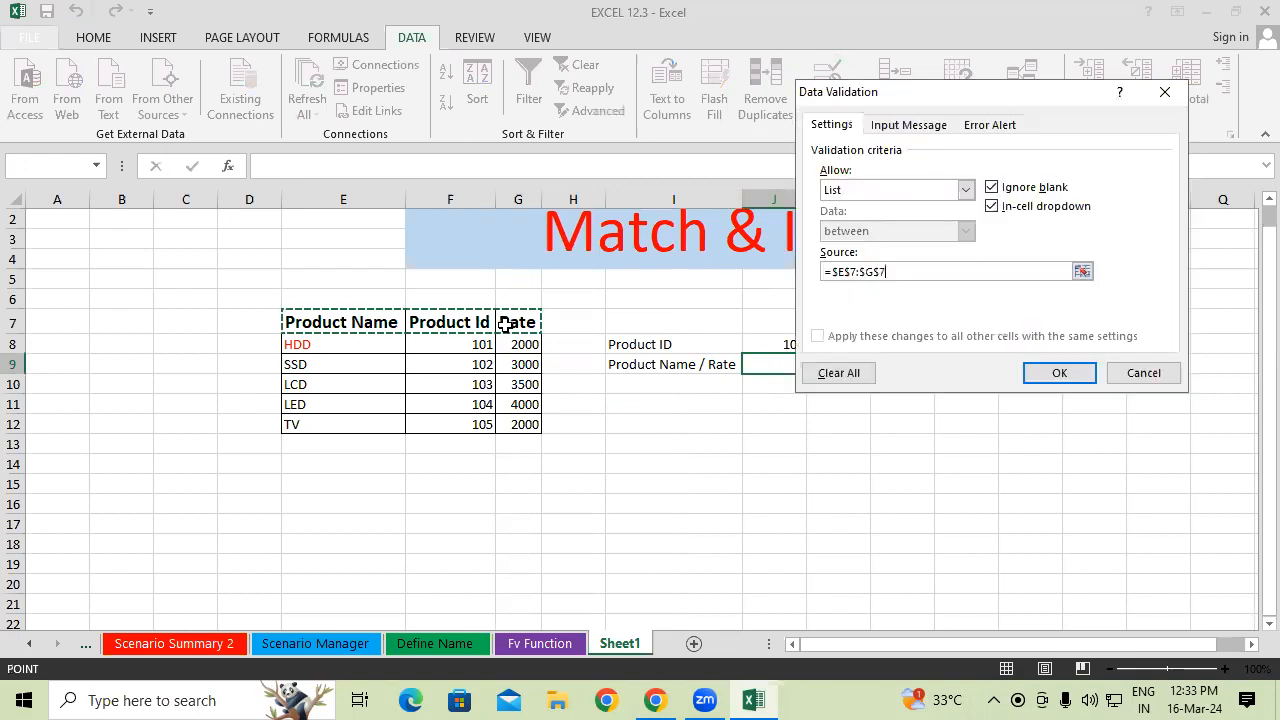
left_click(1062, 374)
- Choose Product Name from the validation list in cell J9 and autofit column J to it
left_click(815, 365)
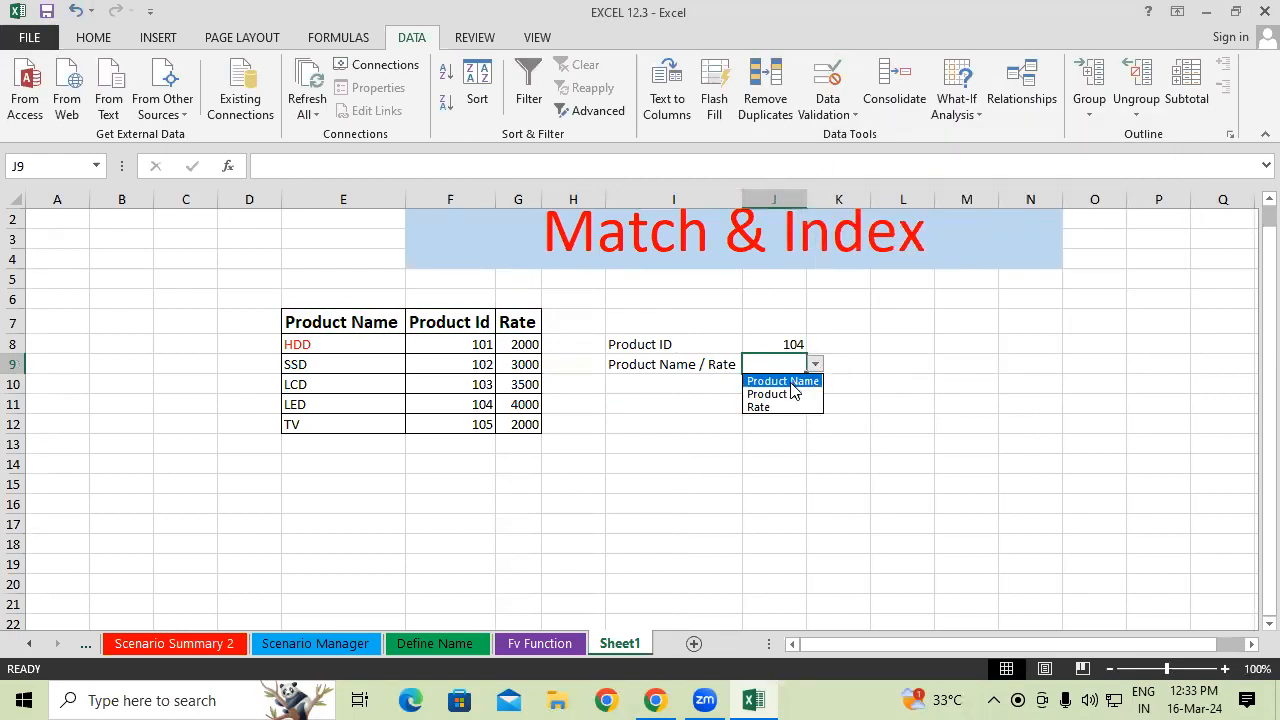
left_click(785, 375)
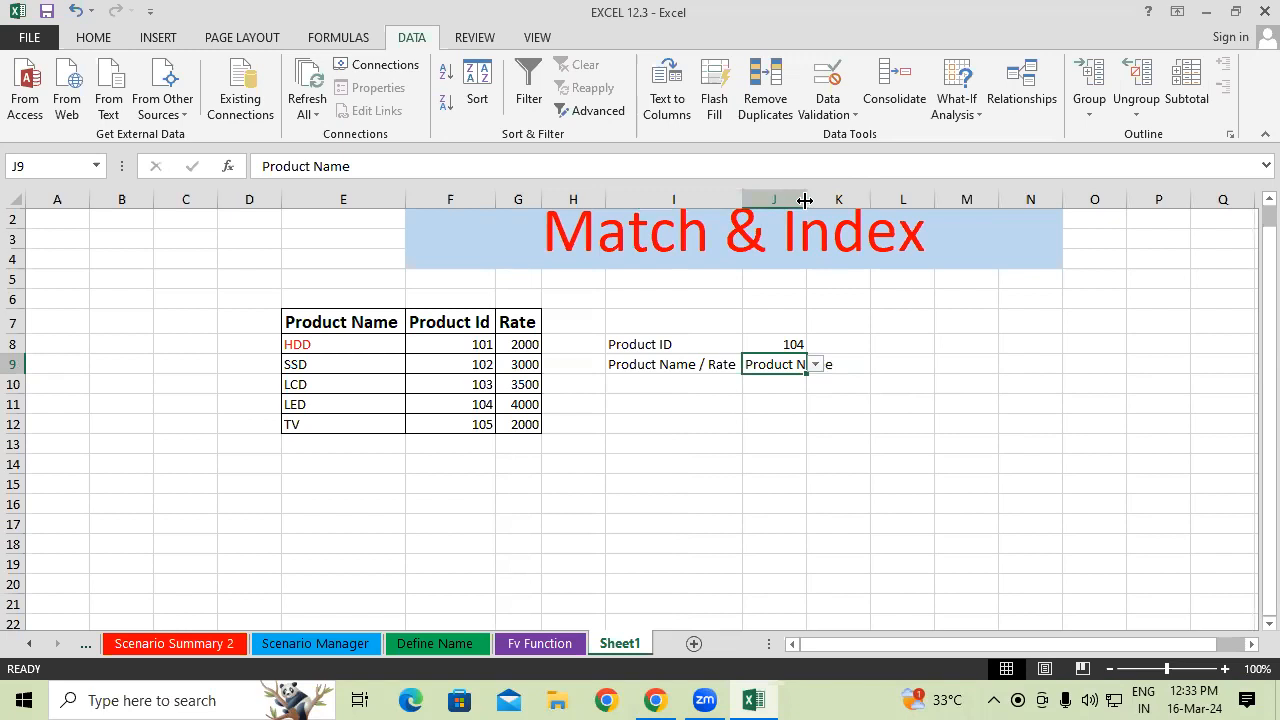
double_click(806, 194)
left_click(775, 480)
left_click(824, 366)
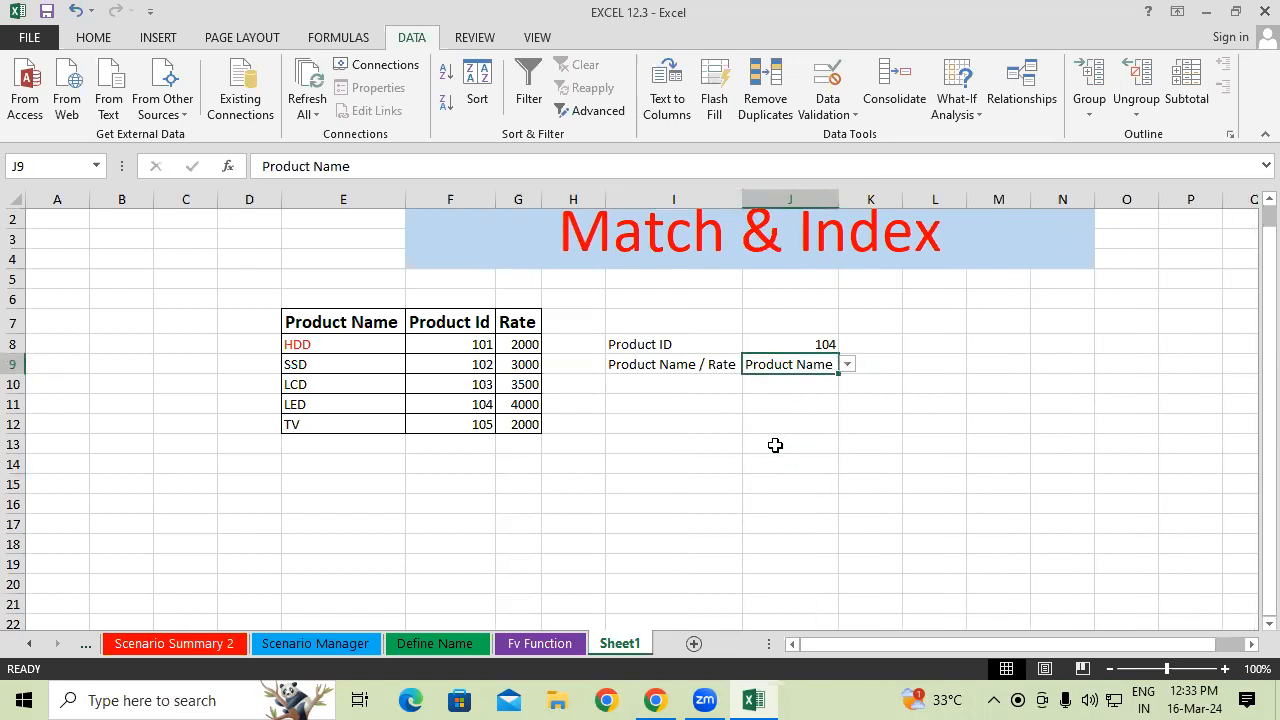
- Apply all borders to the lookup cells I8:J10
left_click_drag(684, 344, 800, 386)
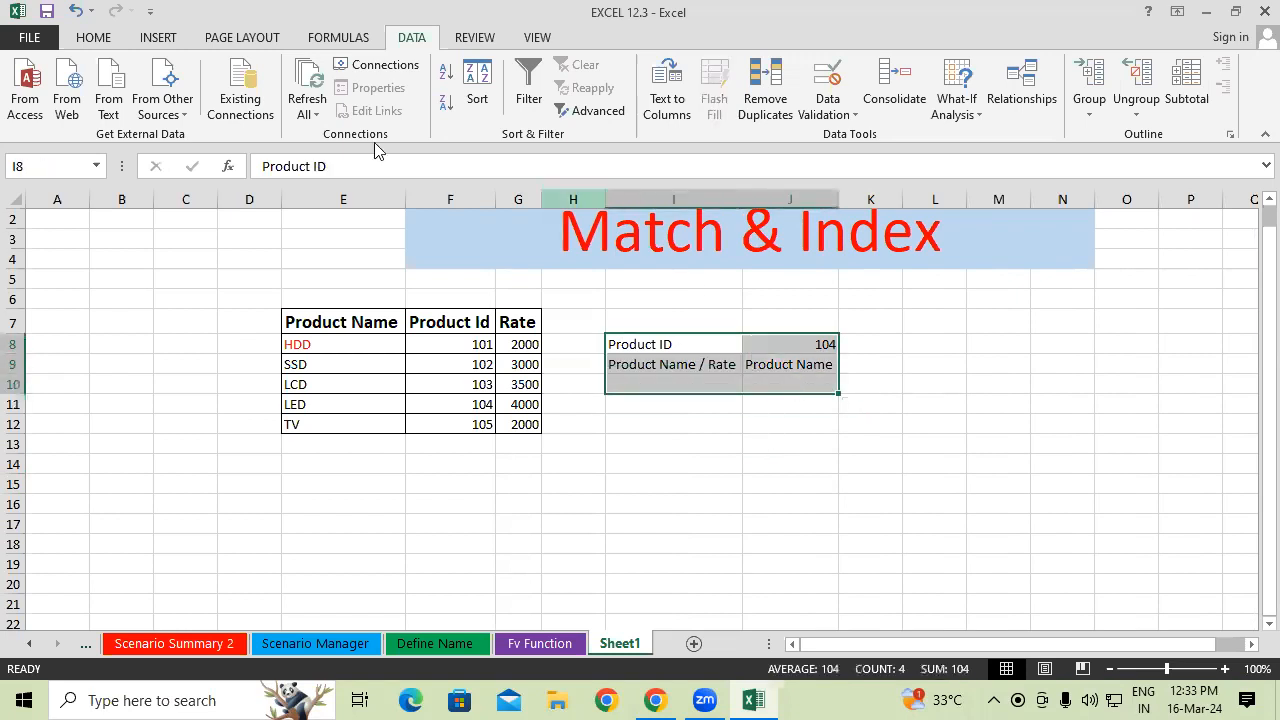
left_click(93, 37)
left_click(188, 103)
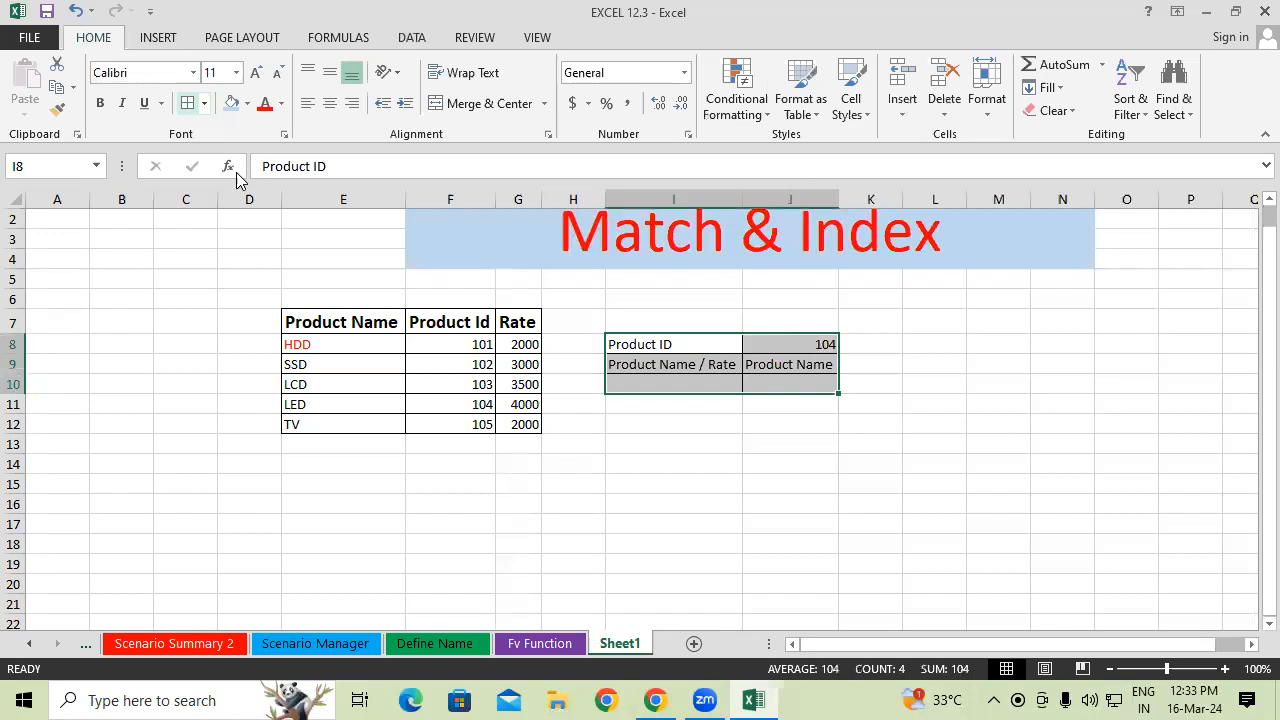
left_click(637, 424)
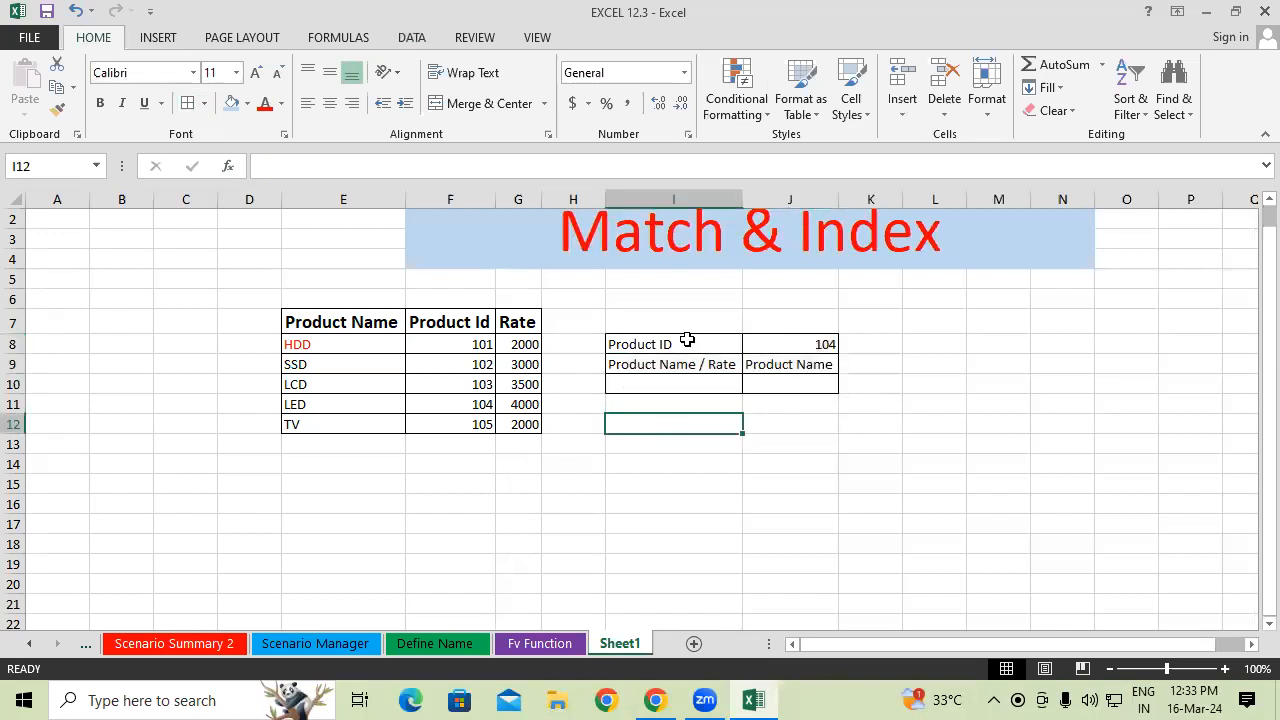
left_click(816, 437)
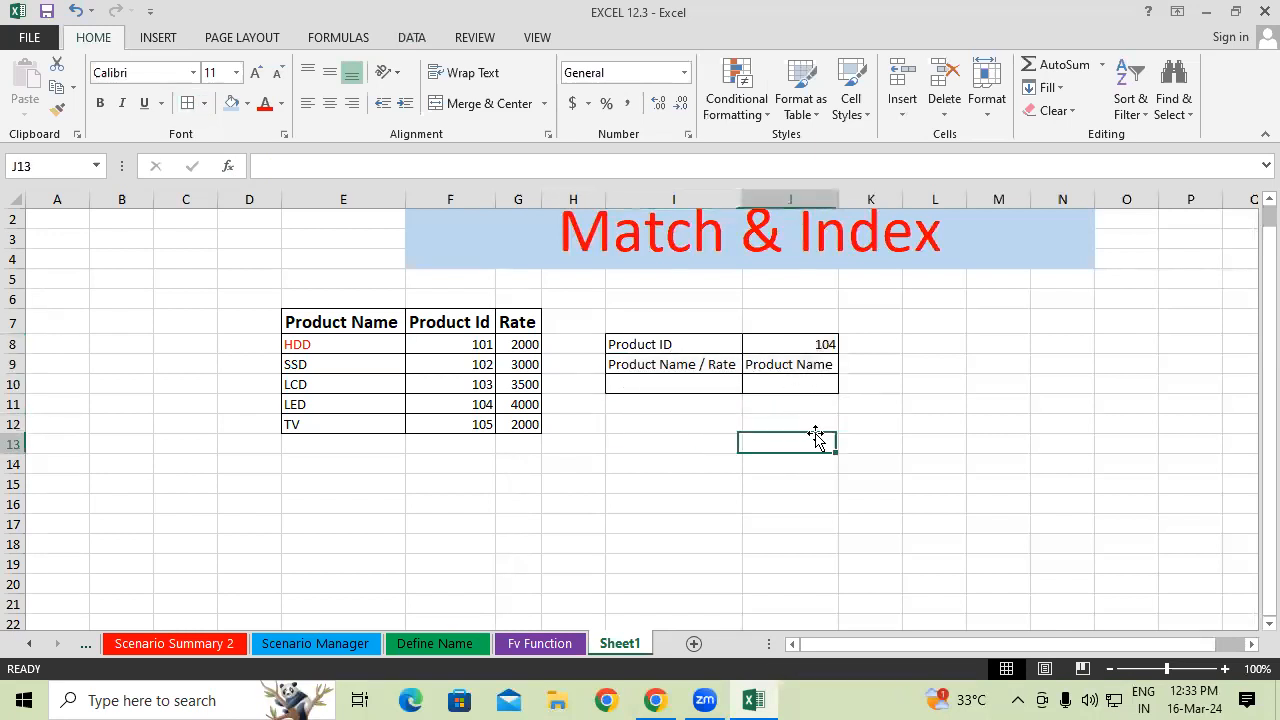
- Enter product ID 102 in cell J8 and widen column J slightly
left_click(822, 345)
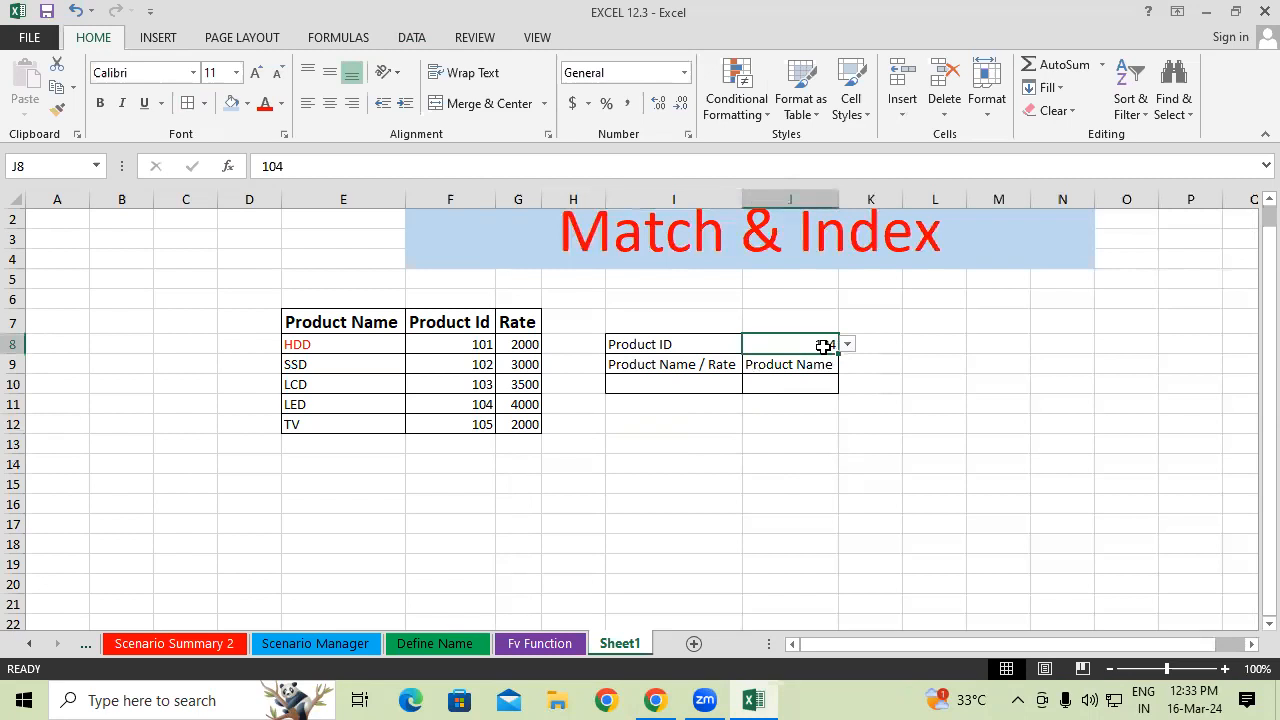
type("102")
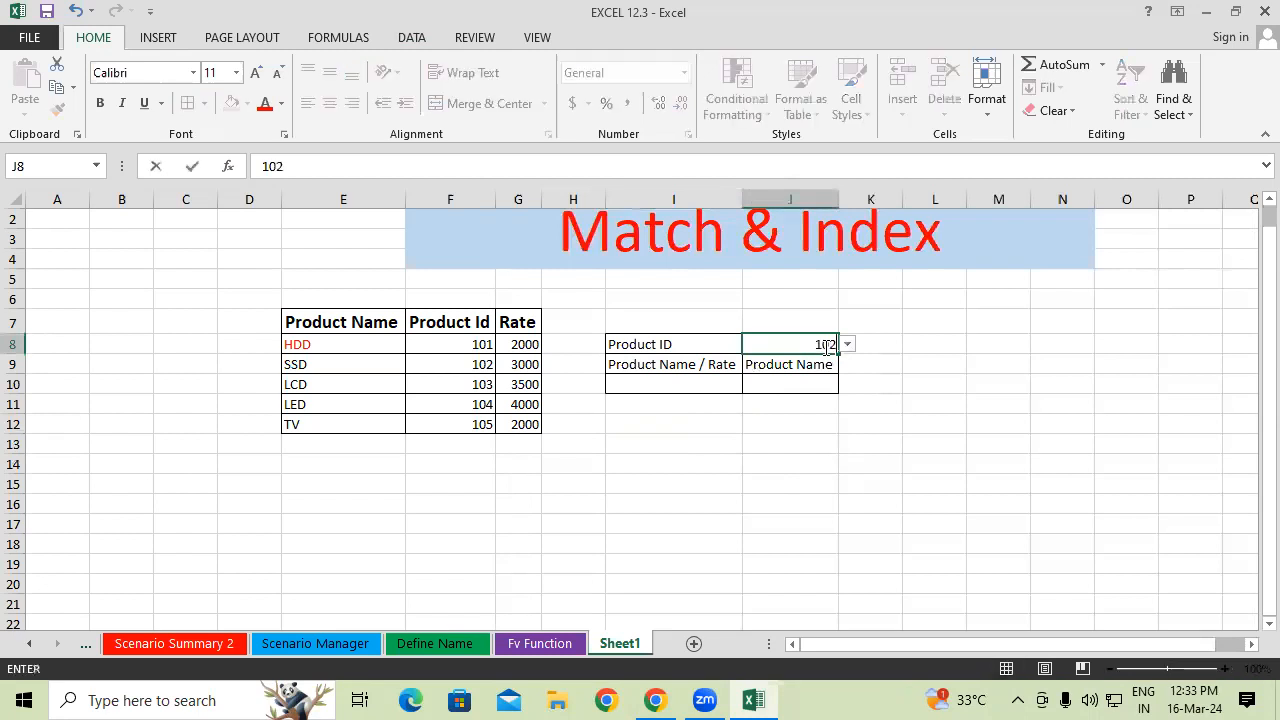
key("Return")
left_click(822, 345)
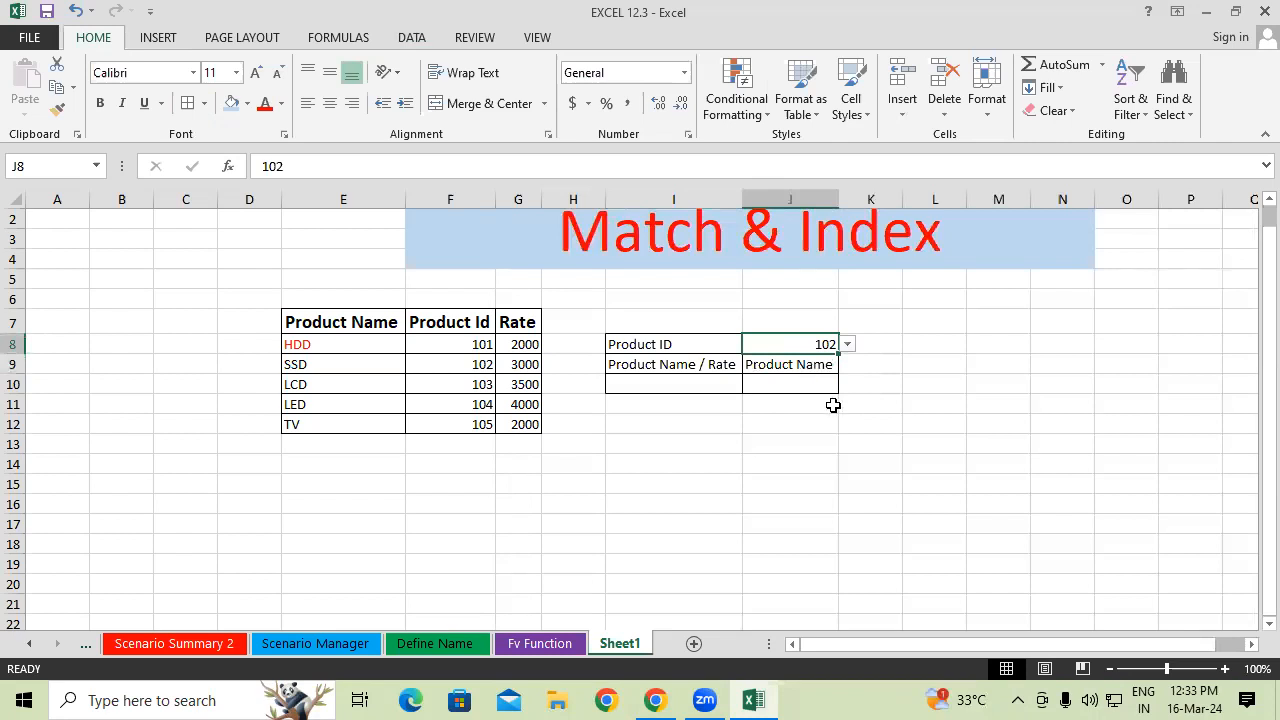
left_click_drag(840, 200, 860, 202)
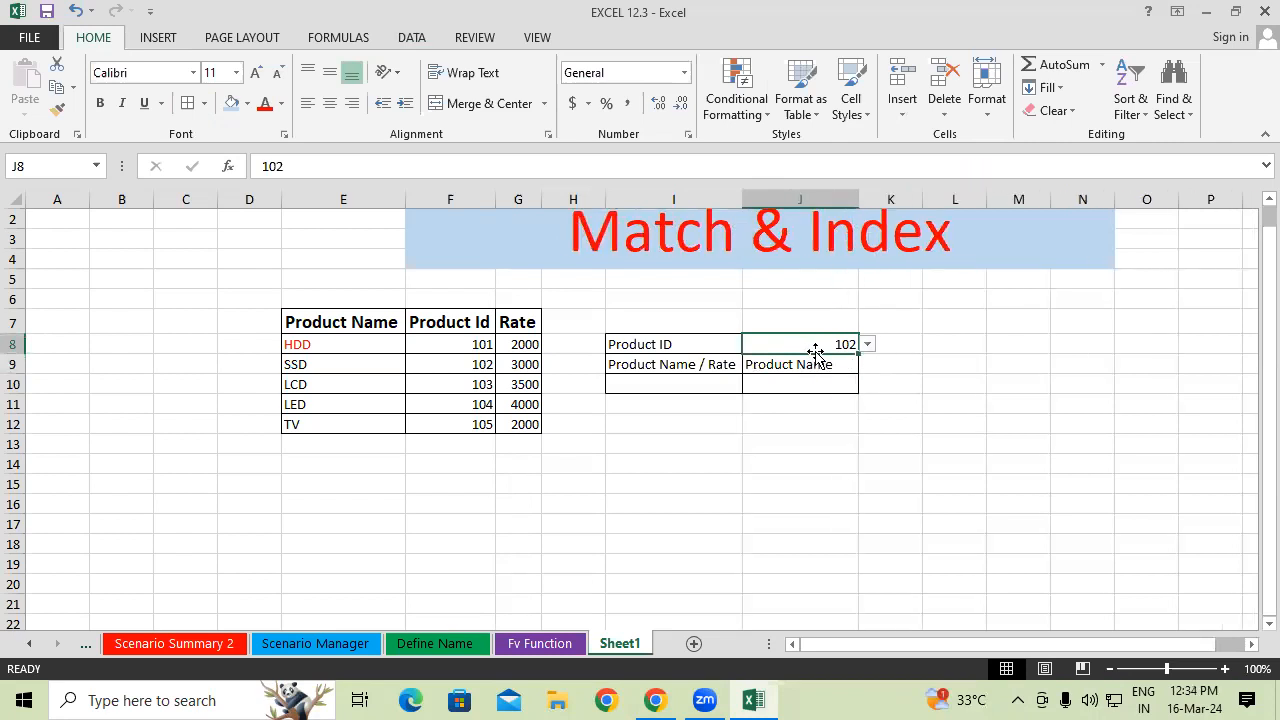
- Choose Rate from the validation list in cell J9
left_click(802, 366)
left_click(793, 393)
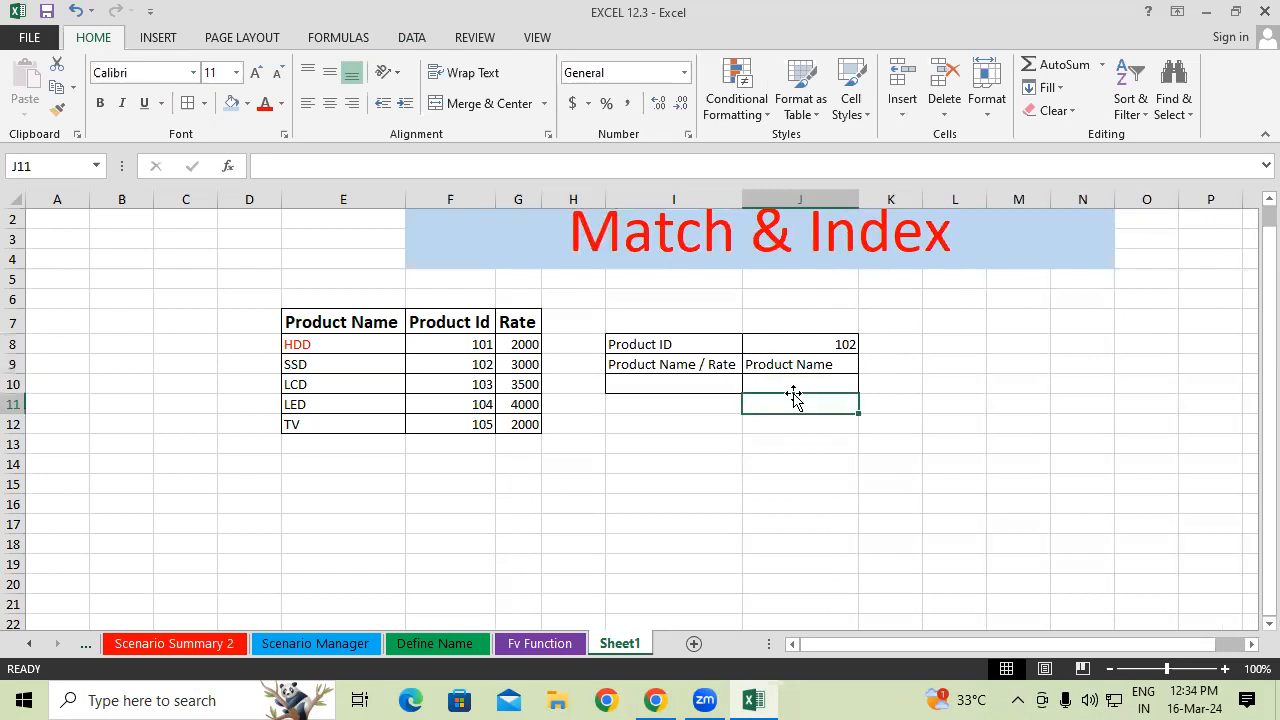
left_click(829, 364)
left_click(866, 364)
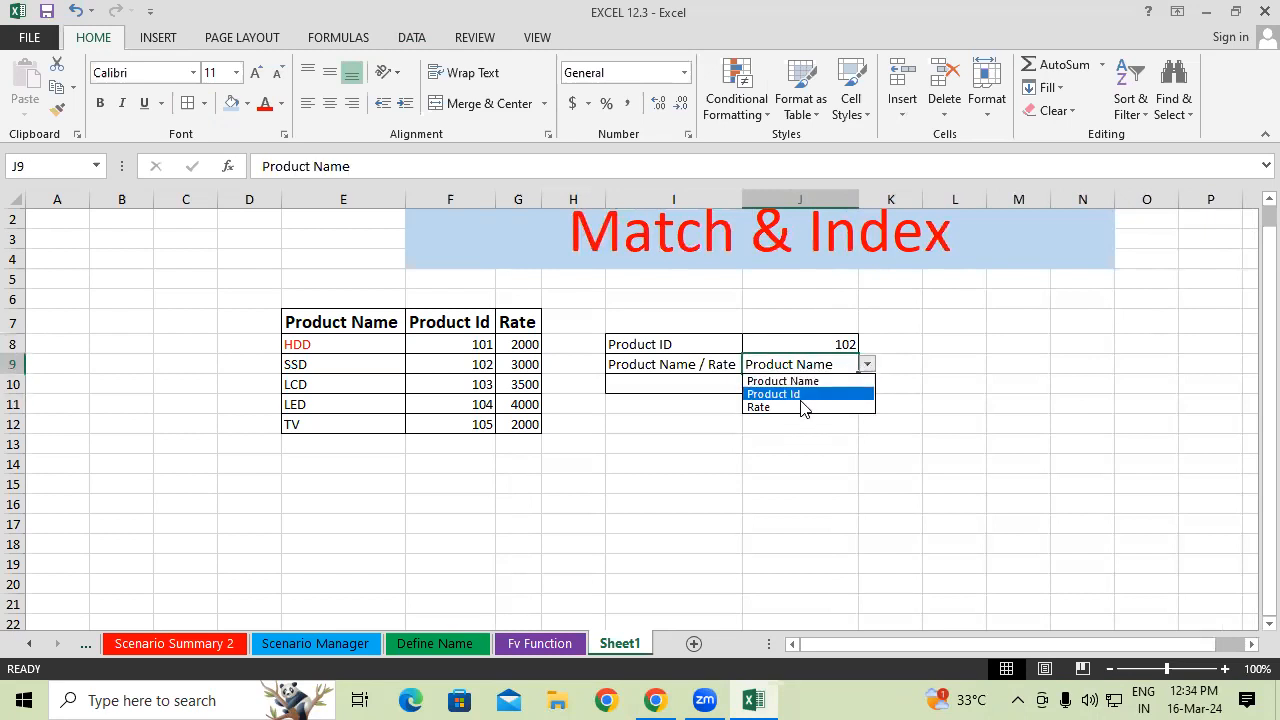
left_click(803, 406)
left_click(785, 384)
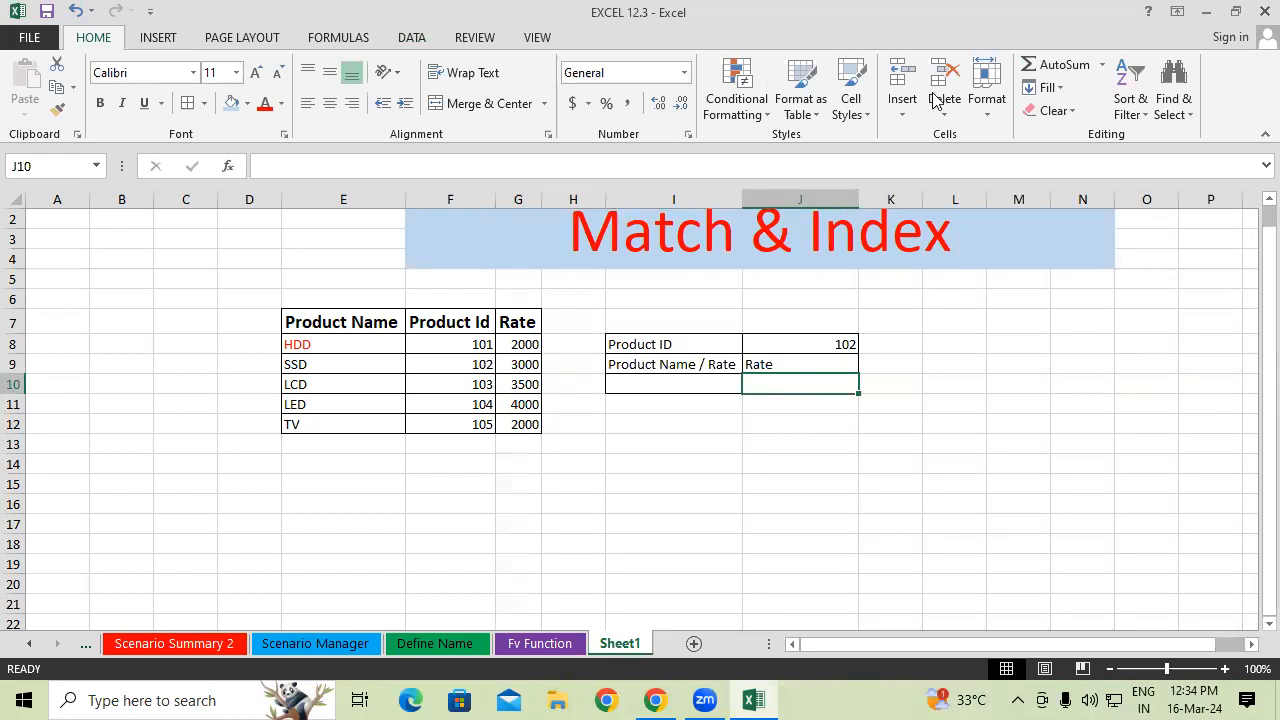
left_click_drag(760, 359, 815, 366)
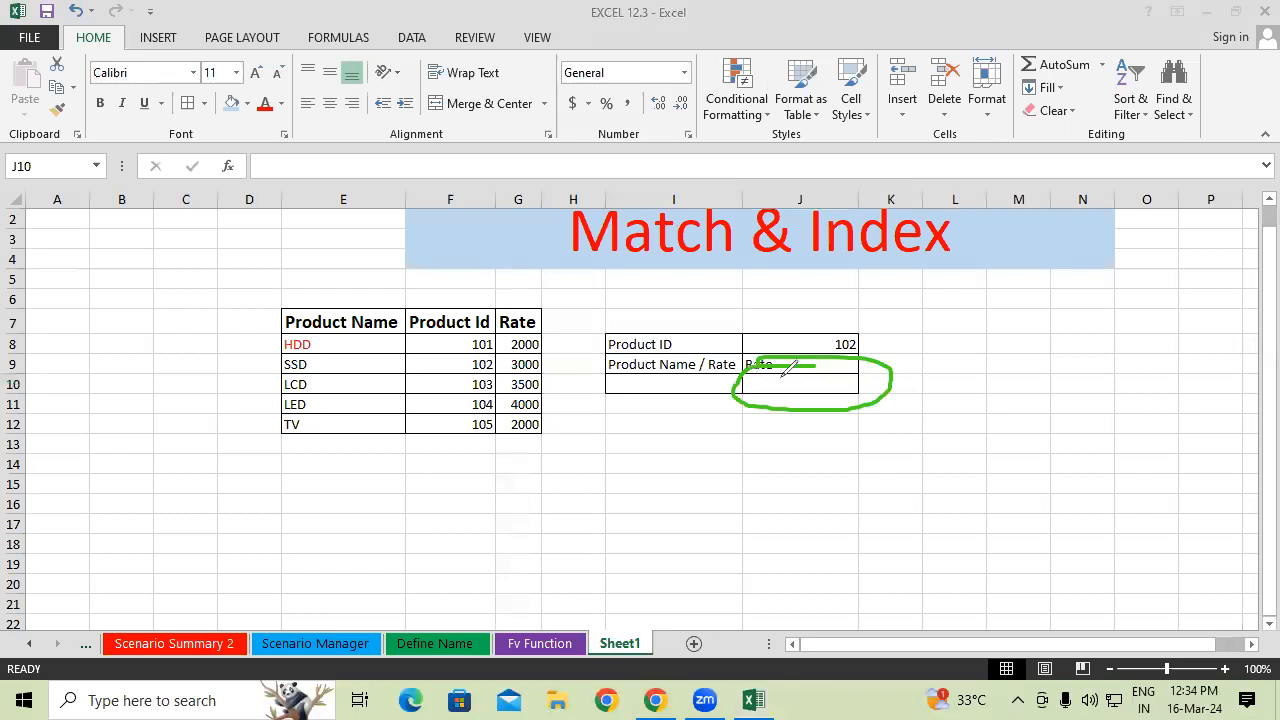
mouse_move(783, 350)
left_mouse_down()
mouse_move(778, 340)
mouse_move(745, 368)
mouse_move(805, 346)
left_mouse_up()
mouse_move(622, 395)
left_mouse_down()
mouse_move(628, 366)
mouse_move(645, 392)
mouse_move(664, 372)
mouse_move(666, 396)
mouse_move(708, 368)
mouse_move(735, 420)
mouse_move(680, 395)
mouse_move(696, 392)
left_mouse_up()
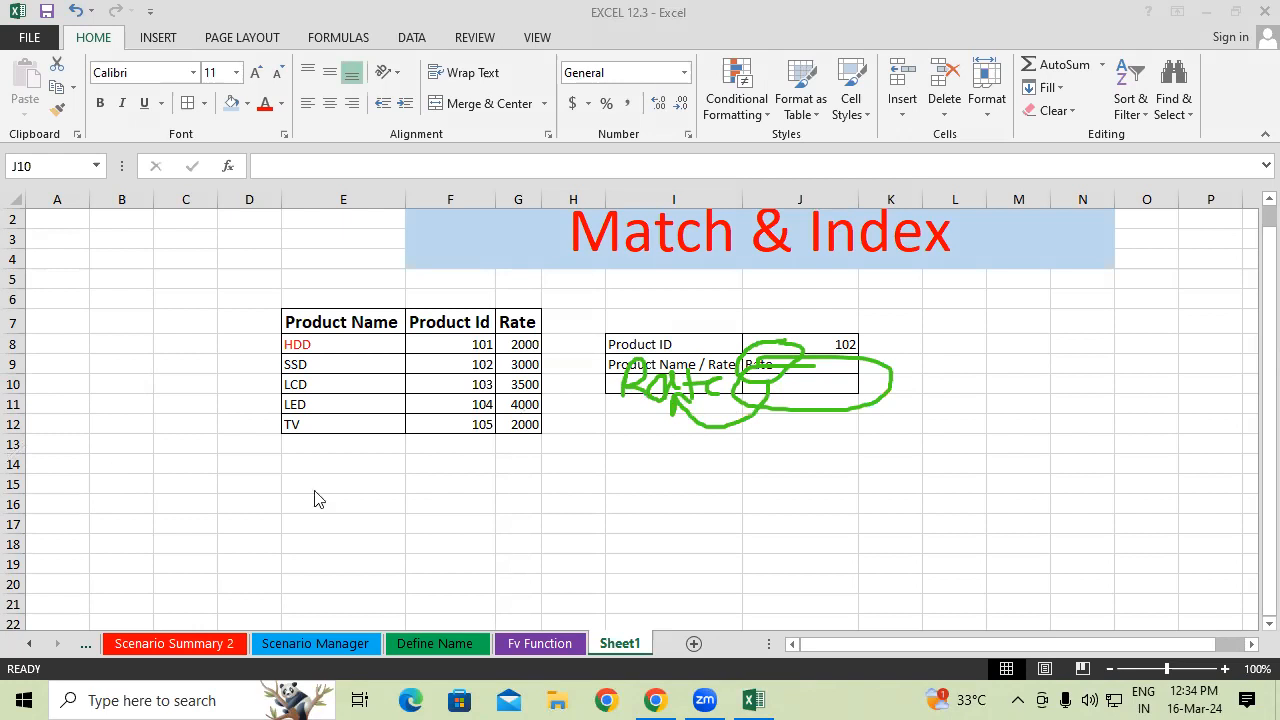
key("Escape")
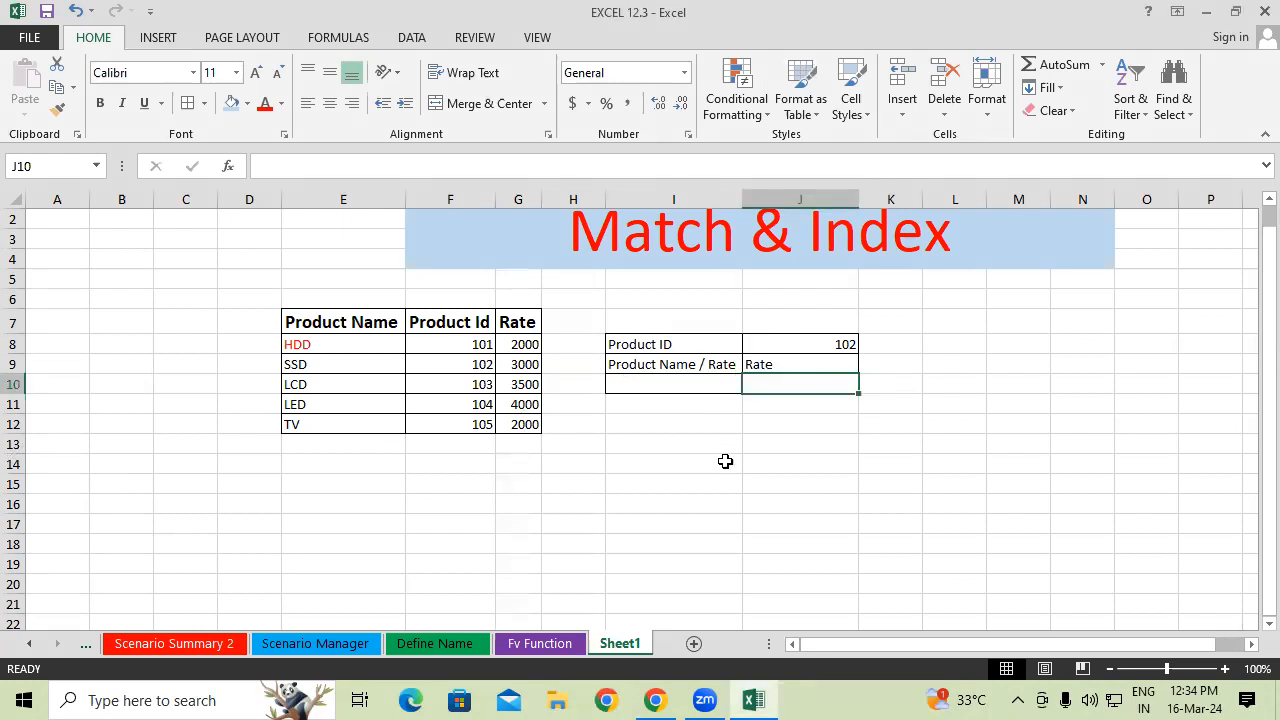
- Enter a sample first name in cell I17 and link cell J17 to it with =I17
left_click(648, 518)
type("Ra")
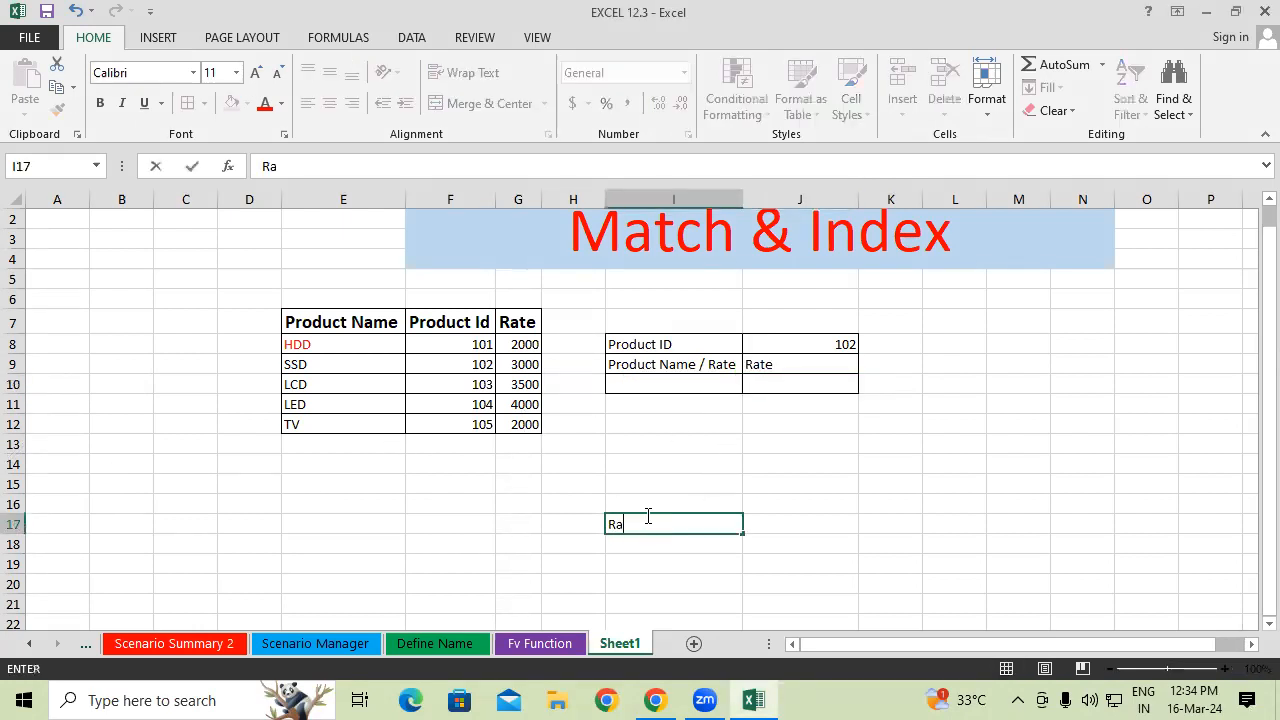
type("m")
key("Tab")
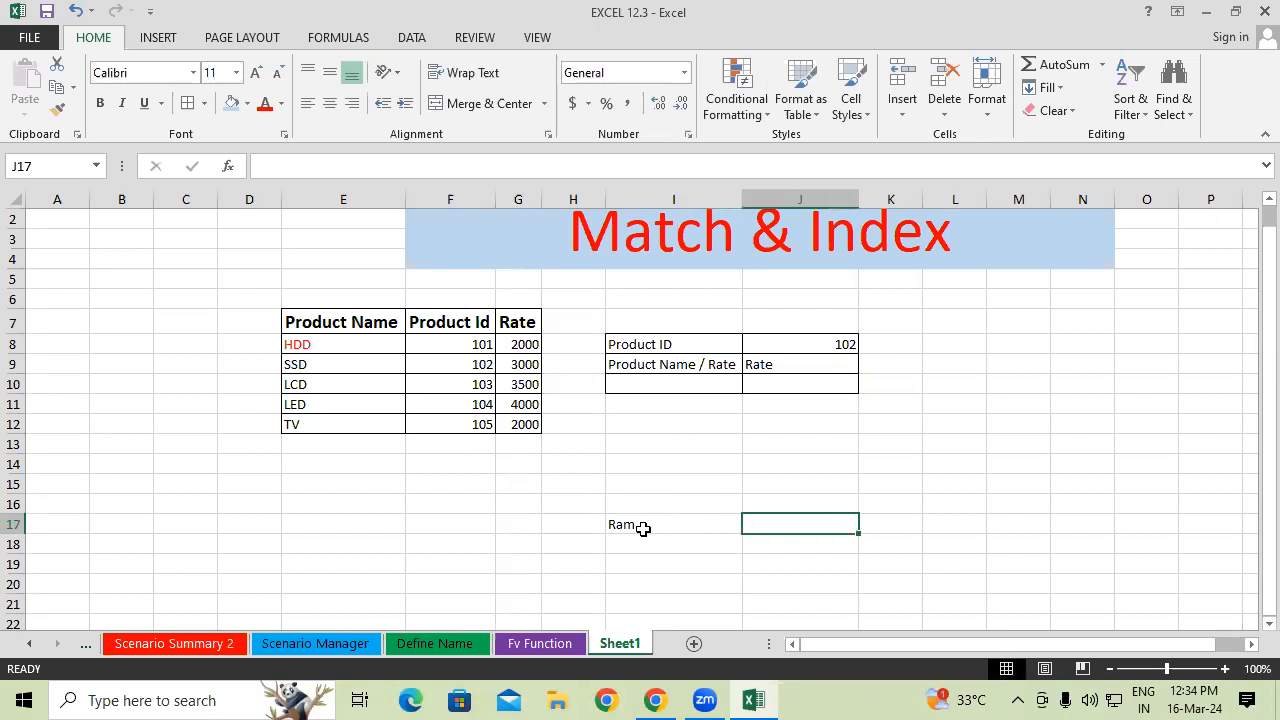
left_click(648, 527)
left_click(805, 525)
type("=")
left_click(635, 522)
key("Return")
left_click(793, 527)
left_click(662, 562)
- Replace the name in cell I17 with another sample name and check the linked cell J17
left_click(663, 523)
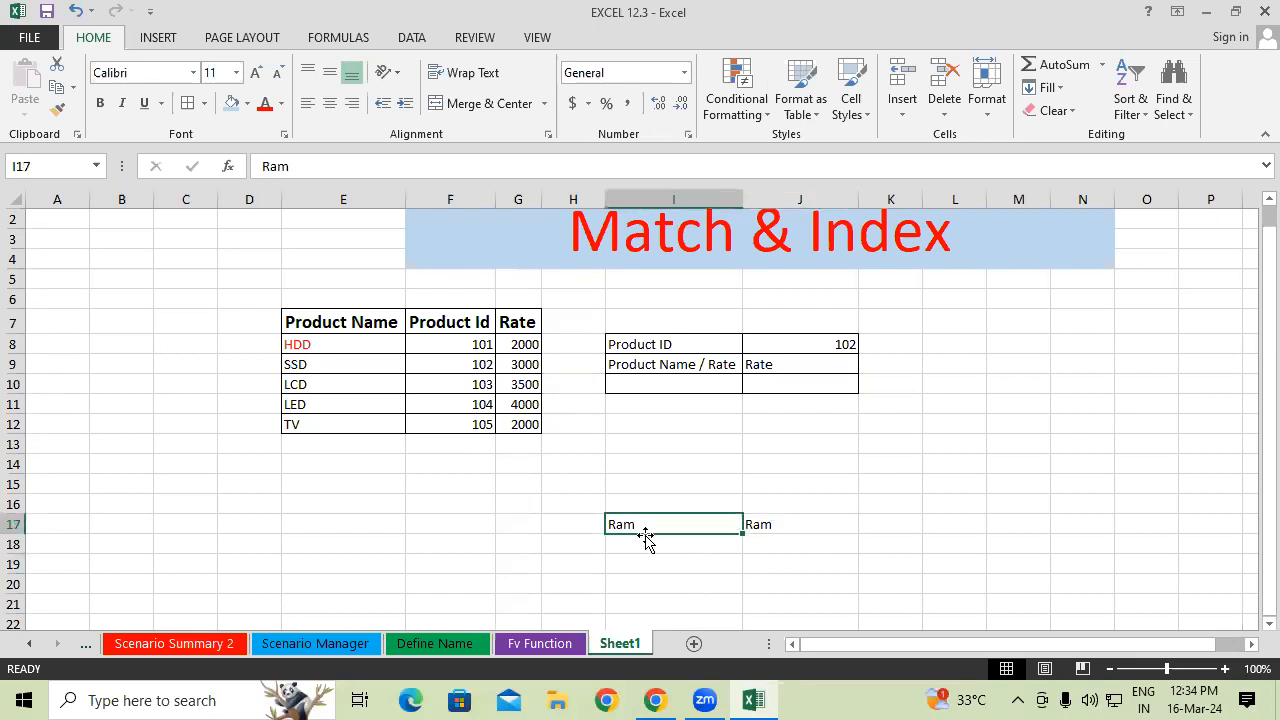
type("rakesh")
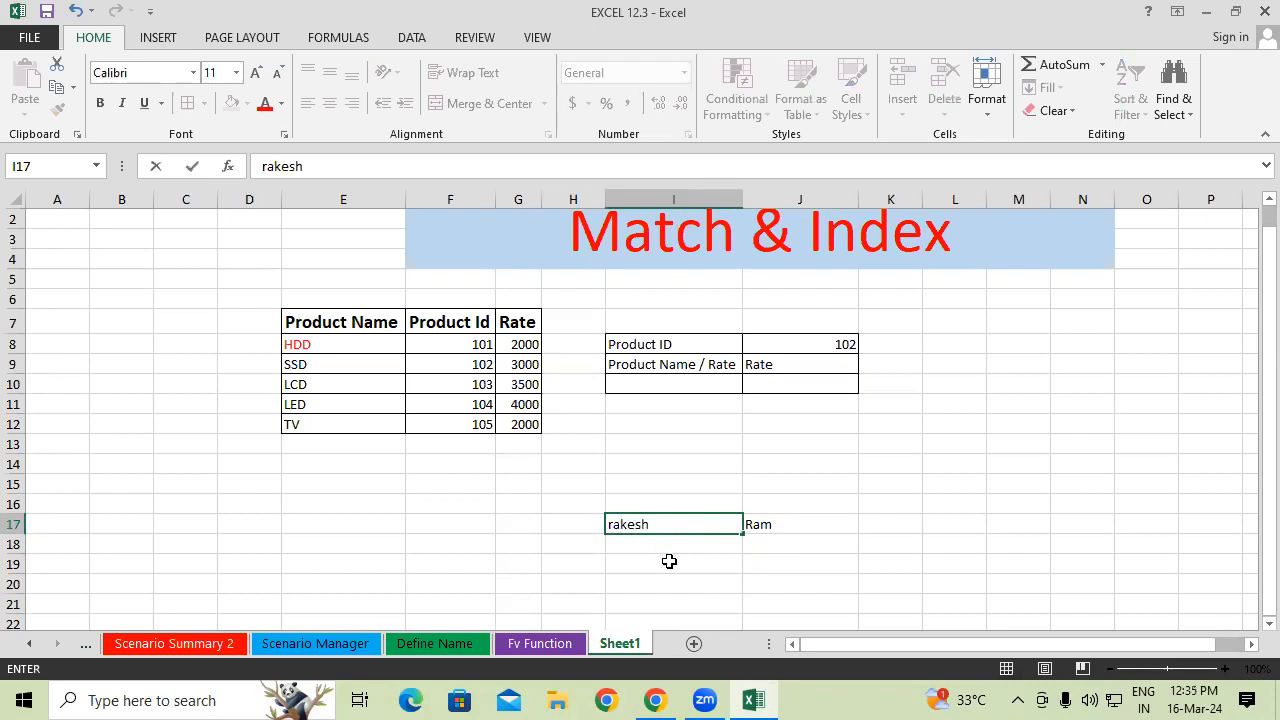
left_click(668, 560)
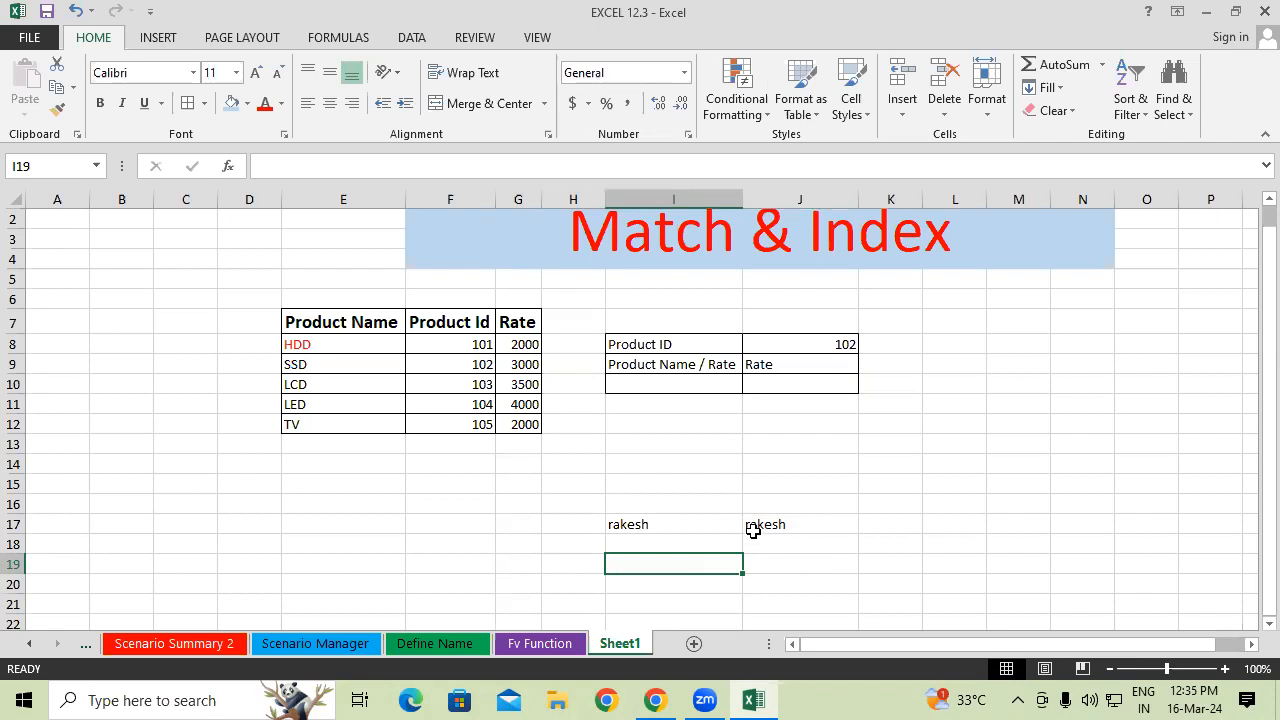
left_click(776, 526)
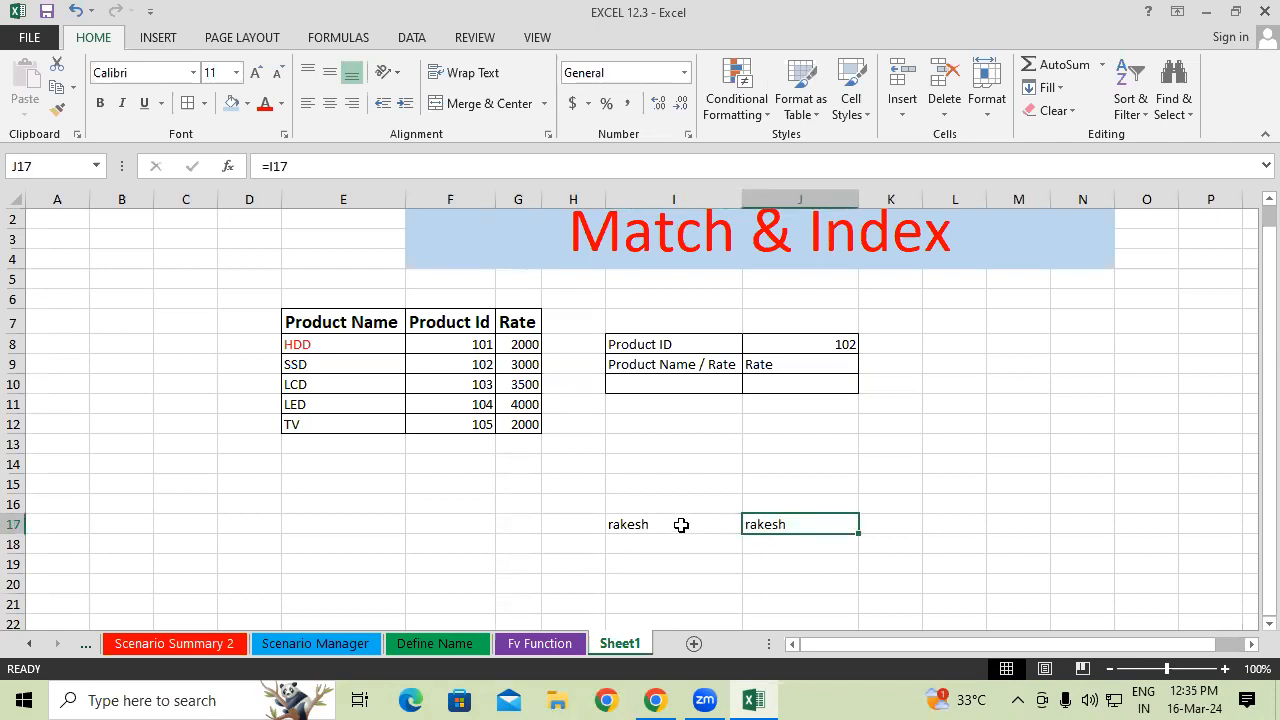
left_click(681, 525)
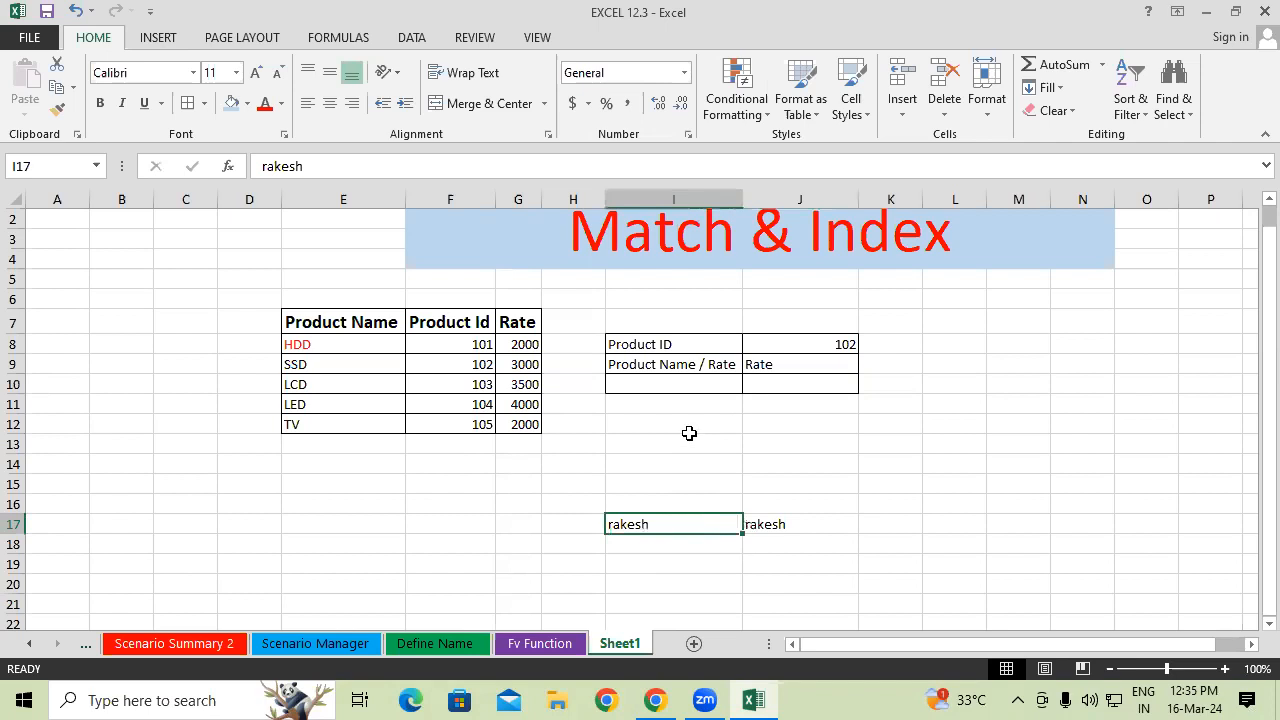
- Choose Product Name from the validation list in cell J9
left_click(692, 380)
left_click(774, 366)
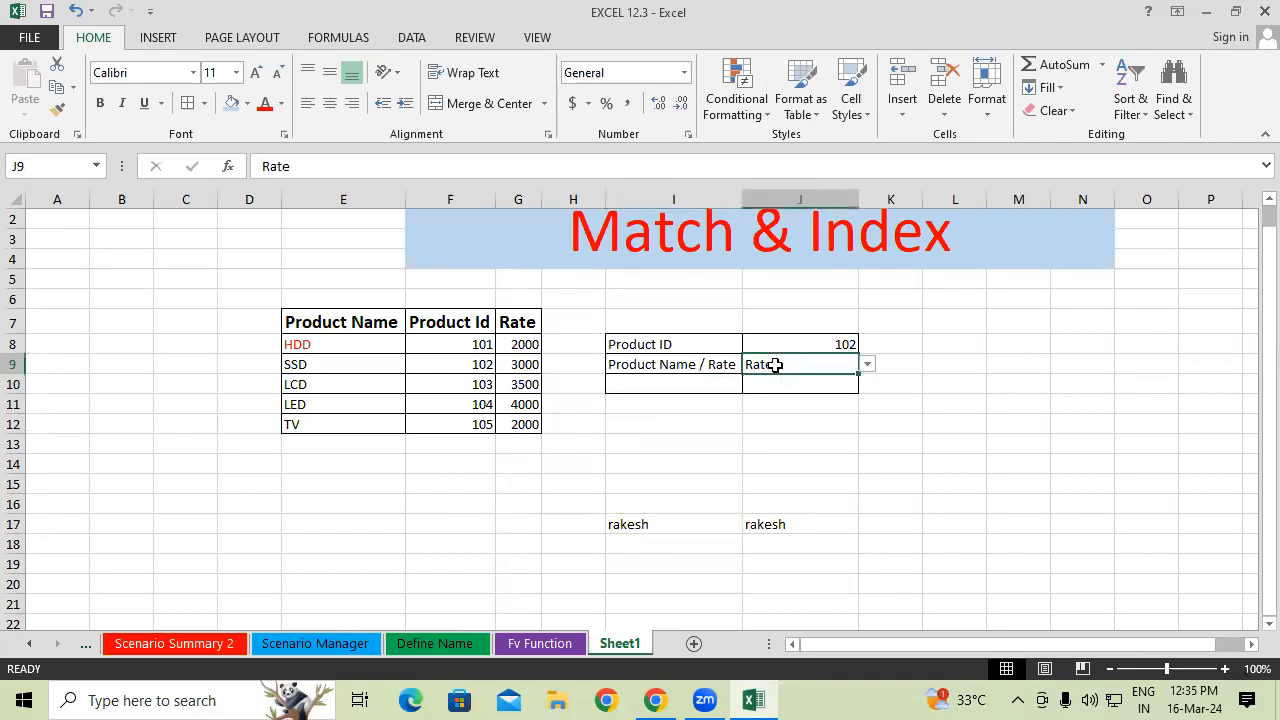
left_click(652, 385)
left_click(774, 367)
left_click(867, 365)
left_click(775, 379)
- Link cell I10 to the chosen field with the formula =J9
left_click(665, 385)
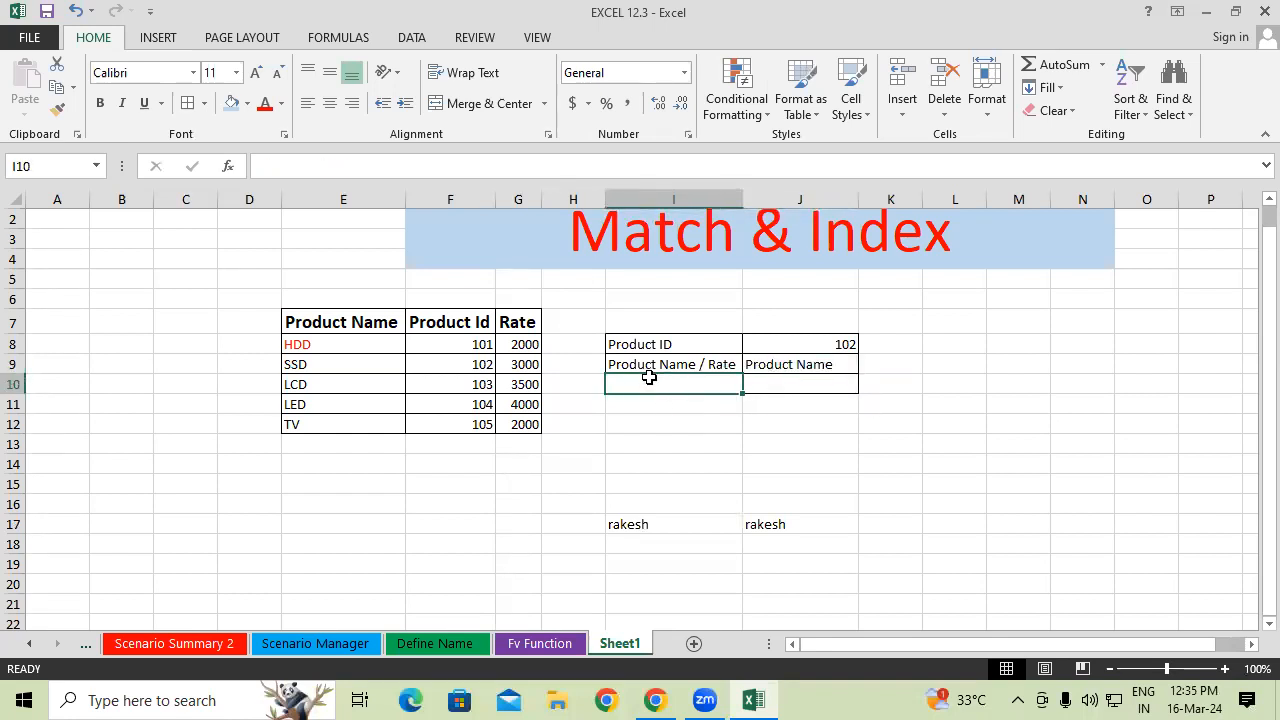
type("=")
left_click(776, 364)
key("Return")
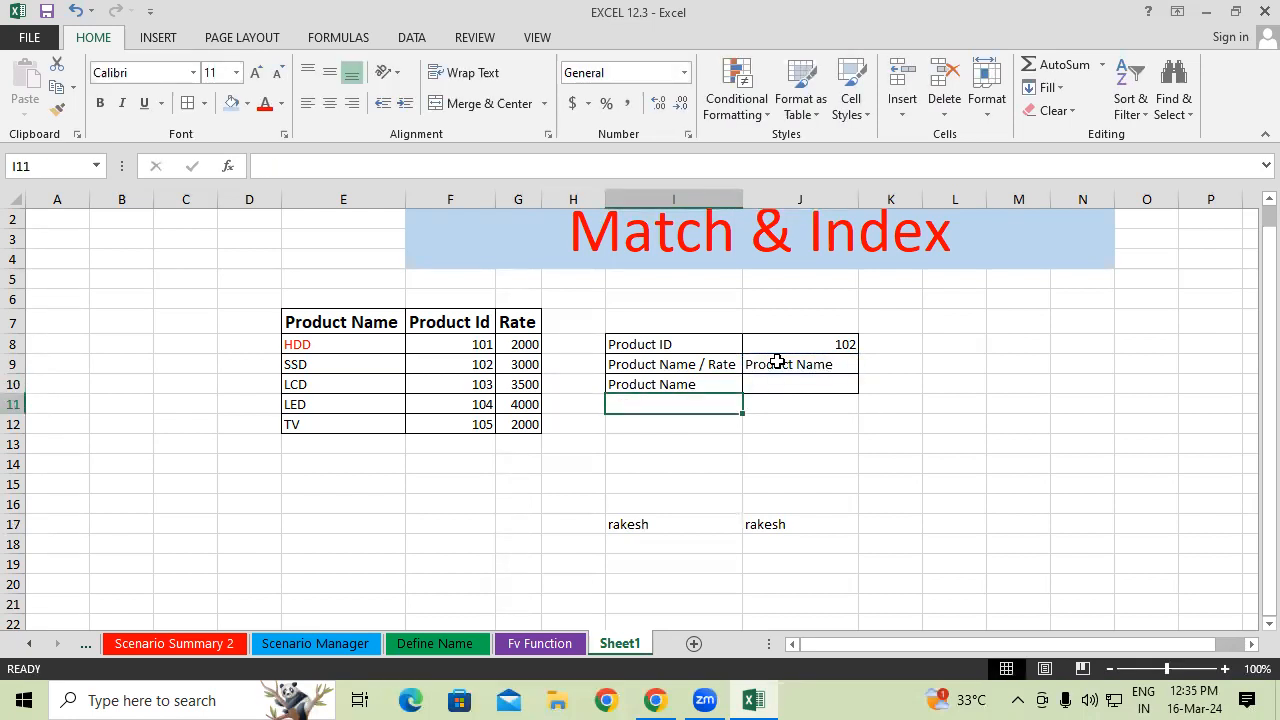
- Switch the field choice in cell J9 to Rate to test the linked label in I10
left_click(777, 363)
left_click(866, 364)
left_click(807, 413)
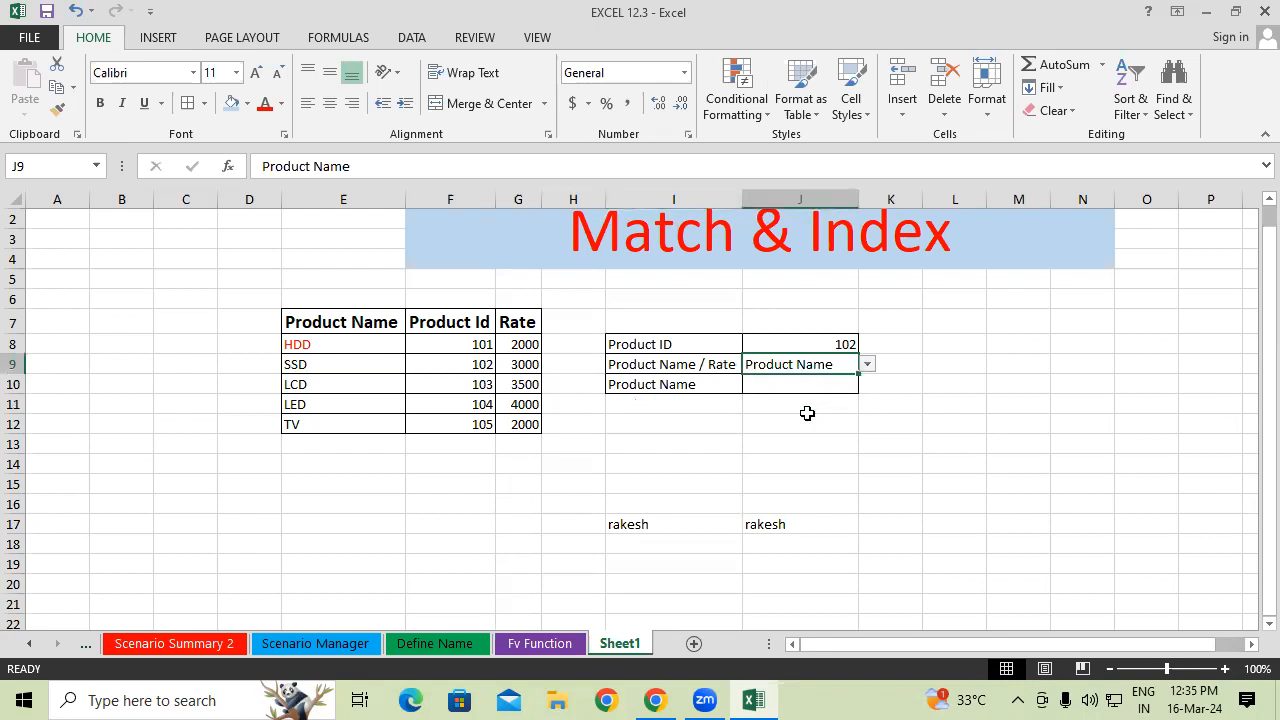
left_click(866, 366)
left_click(810, 403)
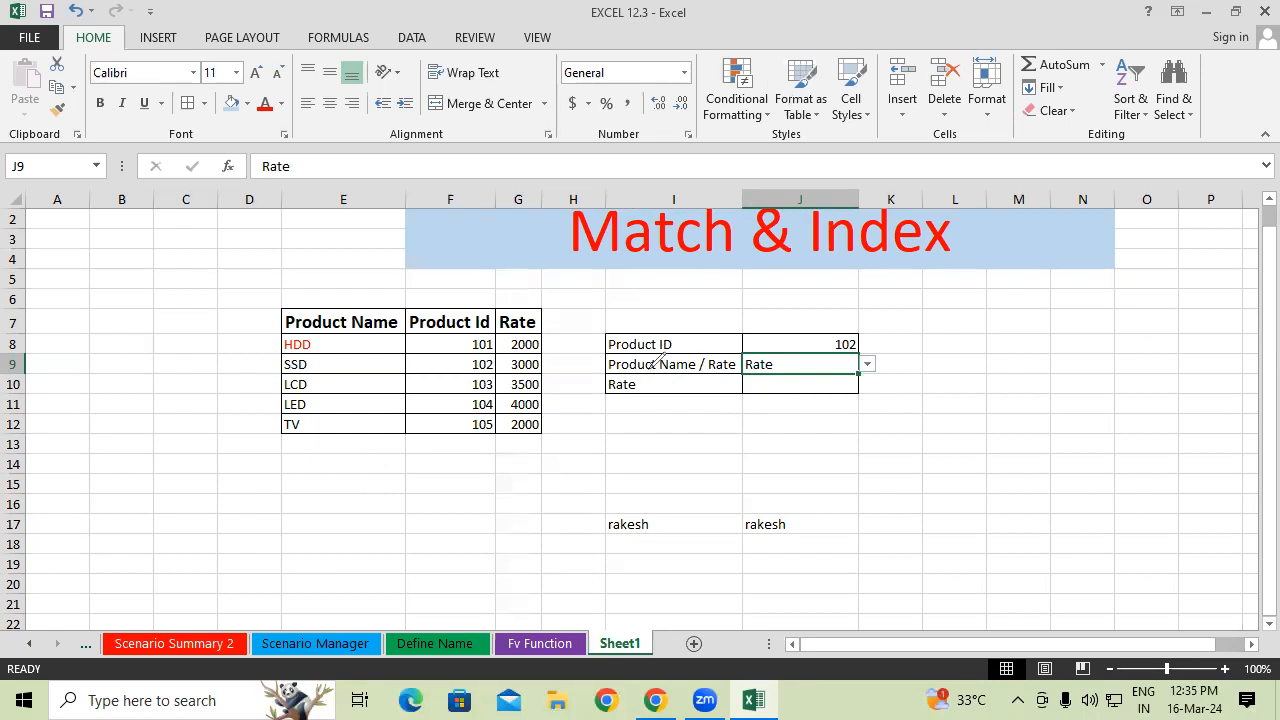
- Extend the label formula in cell I10 to =J9&" is = " so it adds fixed text after the chosen field
left_click_drag(656, 383, 673, 388)
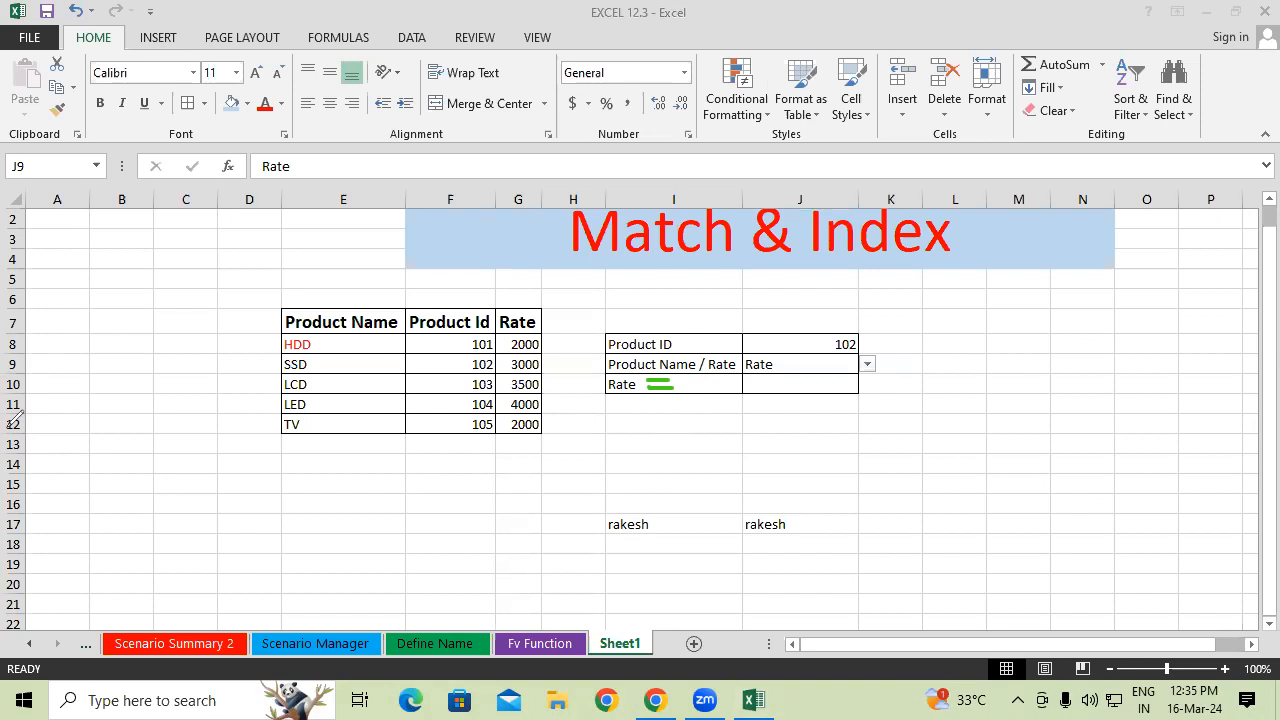
key("Escape")
left_click(690, 386)
type("=J9")
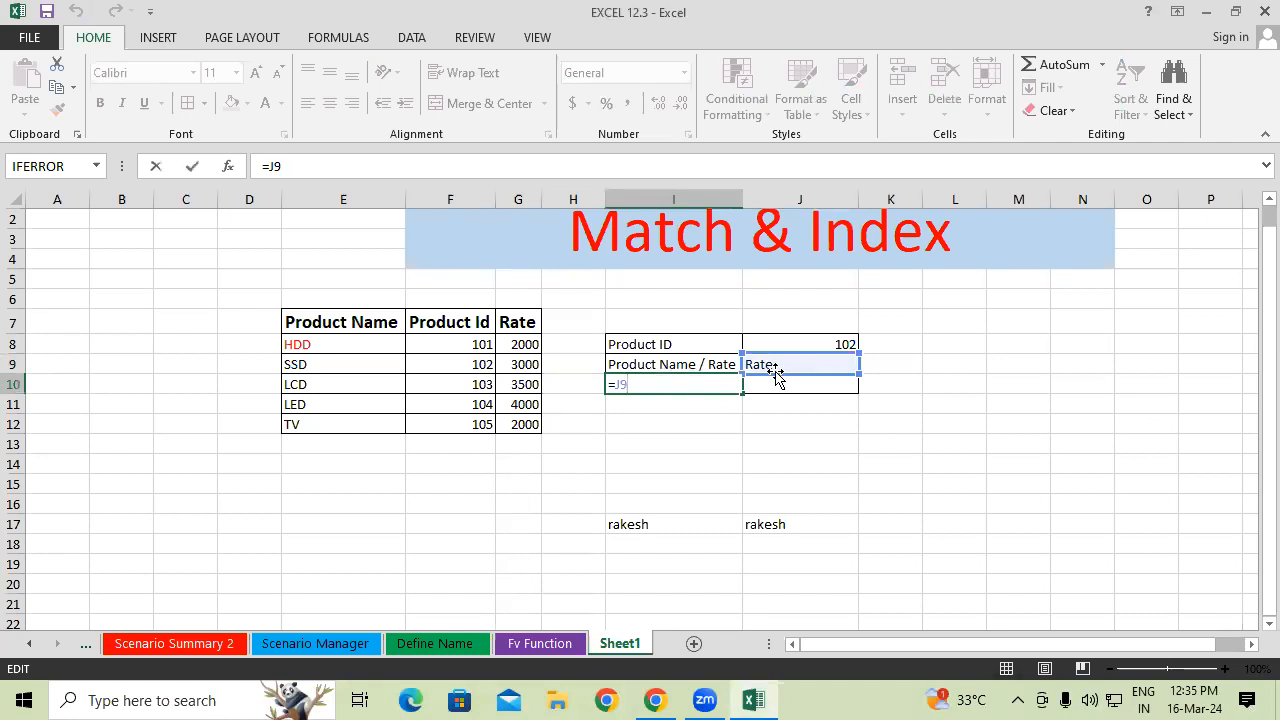
type("&")
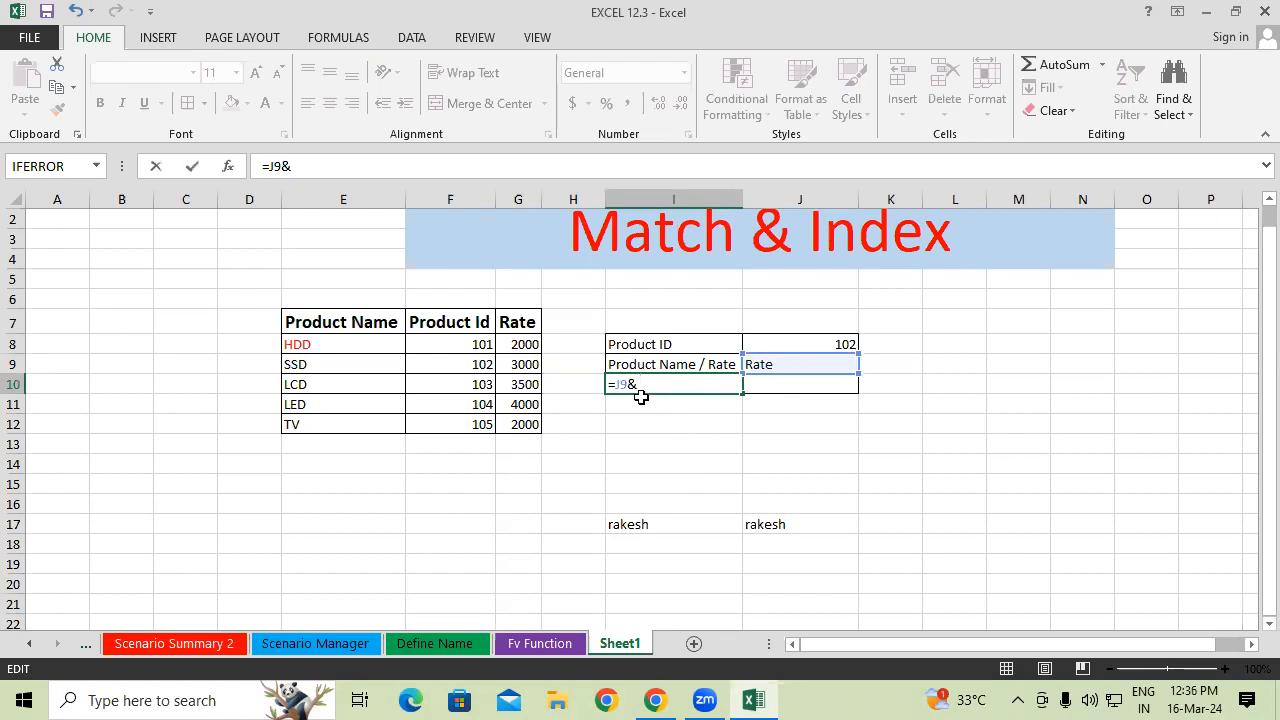
type("\"is = \"")
left_click(643, 384)
left_click_drag(692, 384, 580, 386)
left_click(620, 384)
key("Return")
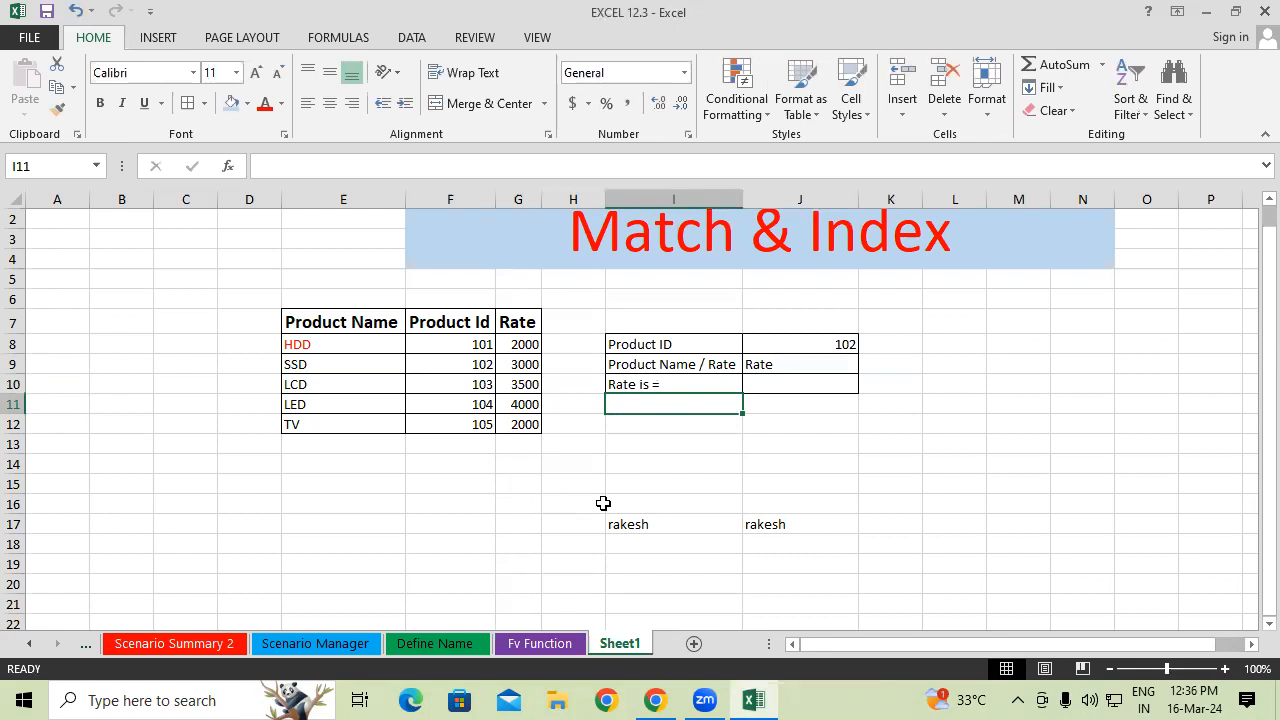
- Set the field choice in cell J9 to Product Name to test the label in I10
left_click(785, 370)
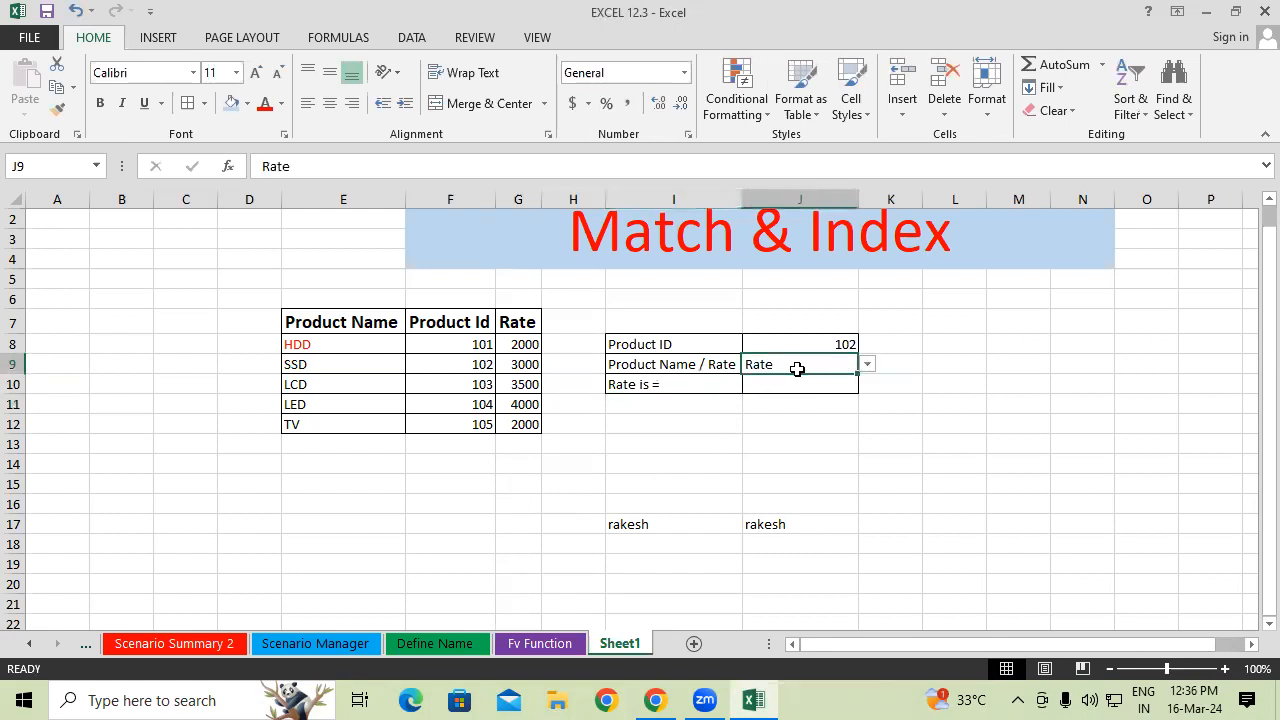
left_click(867, 368)
left_click(765, 407)
left_click(867, 366)
left_click(795, 381)
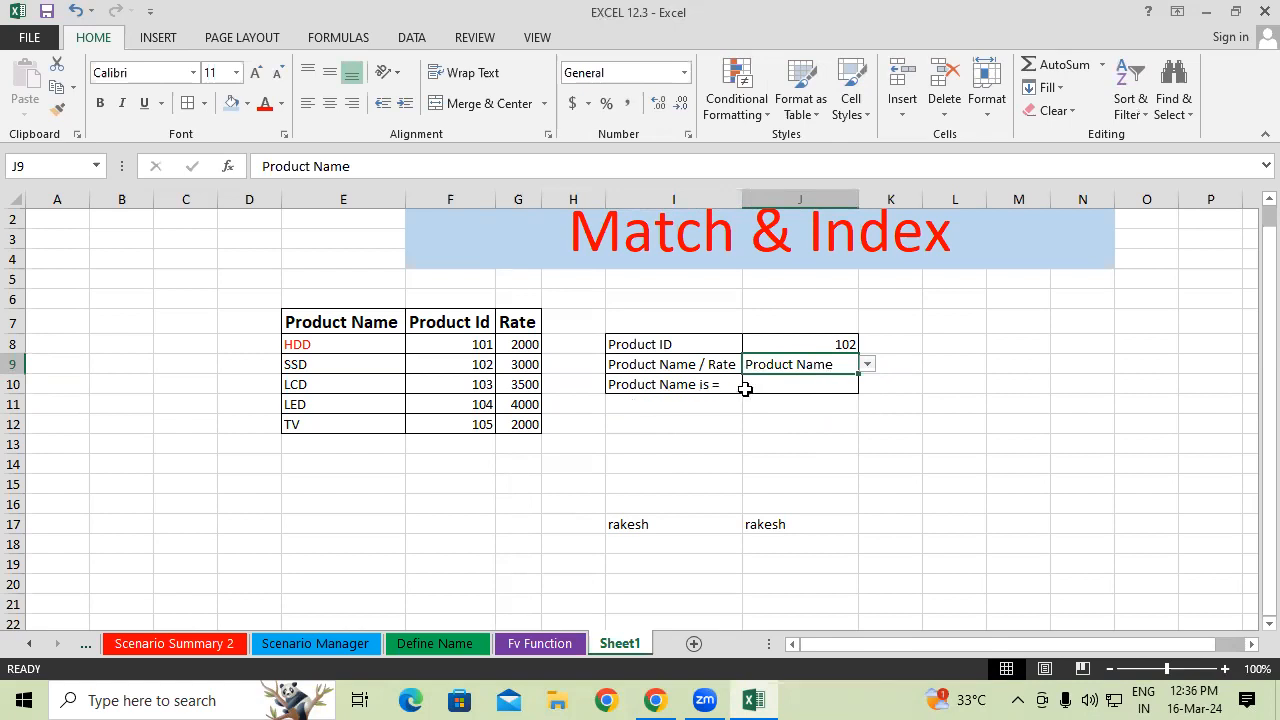
- Start an INDEX formula in cell J10 with the product table range E7:G16 as its array
left_click(772, 386)
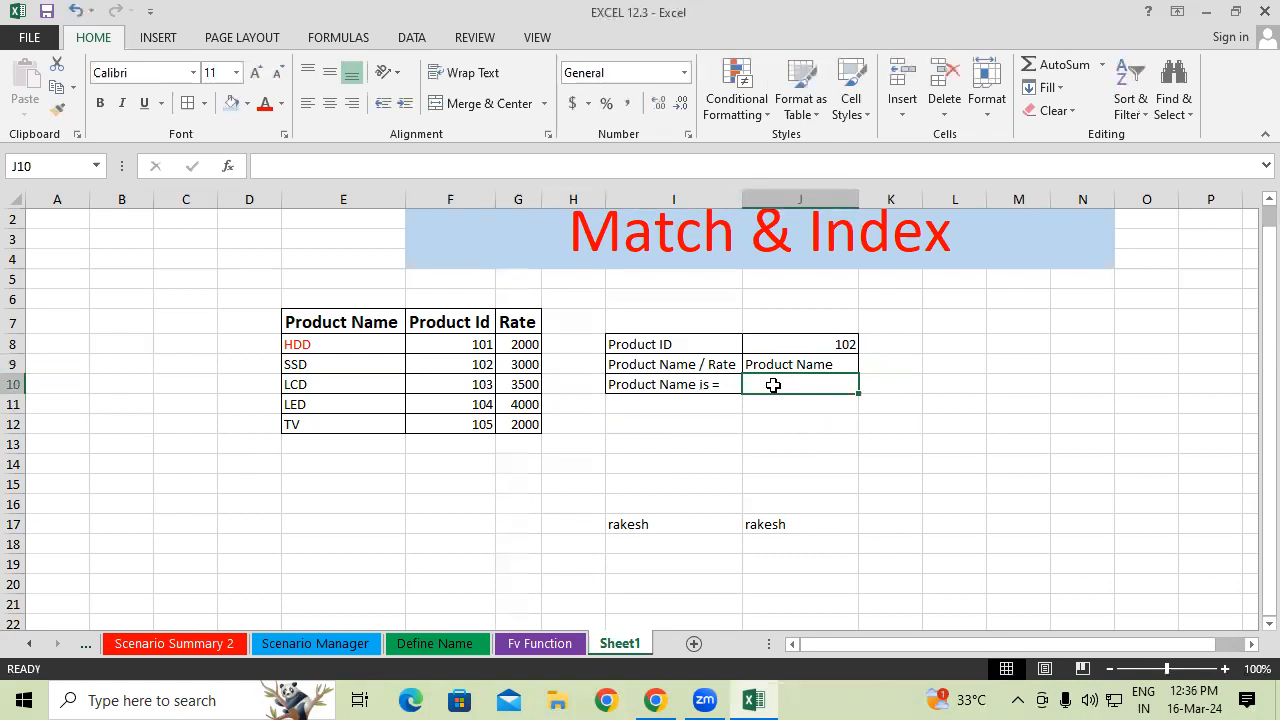
type("=")
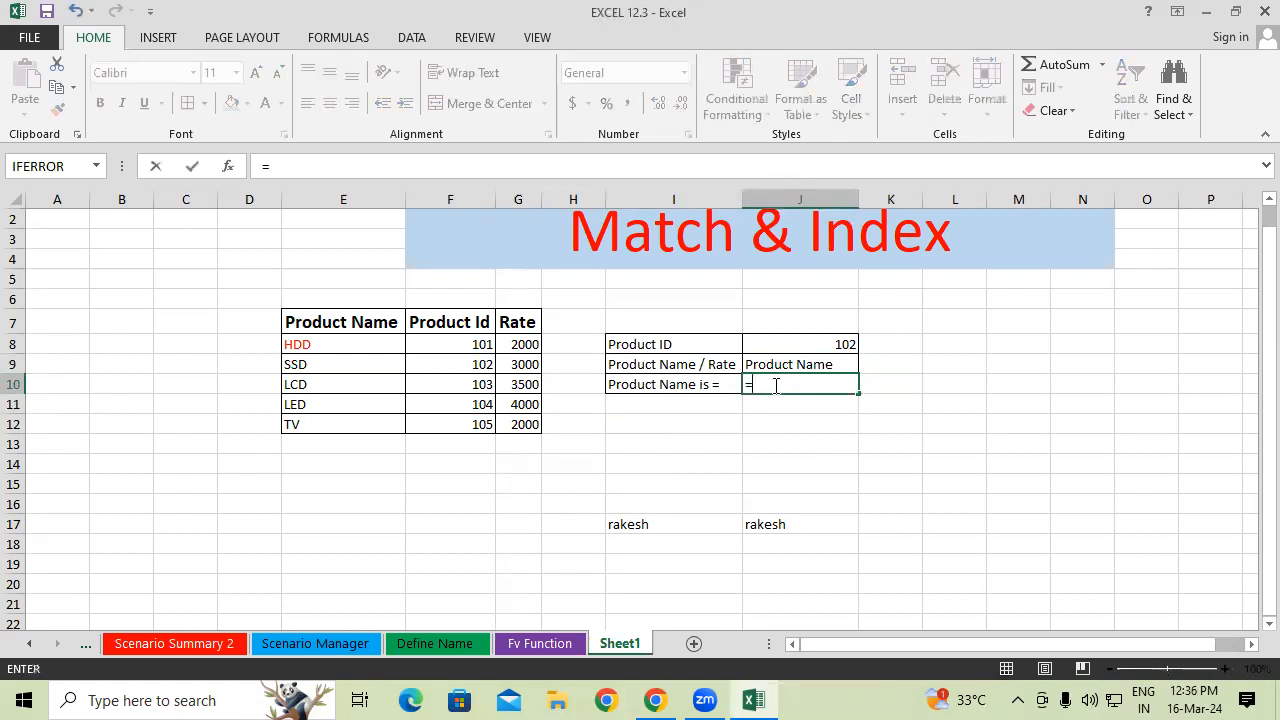
type("inde")
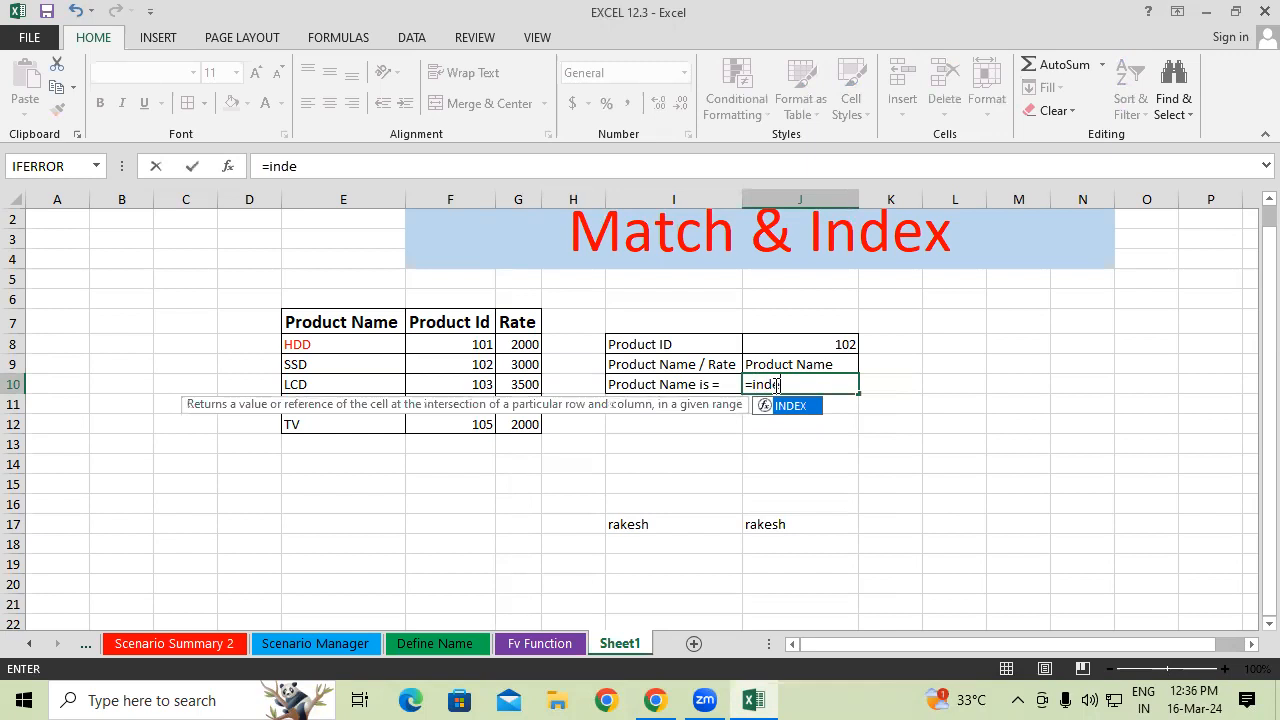
key("Tab")
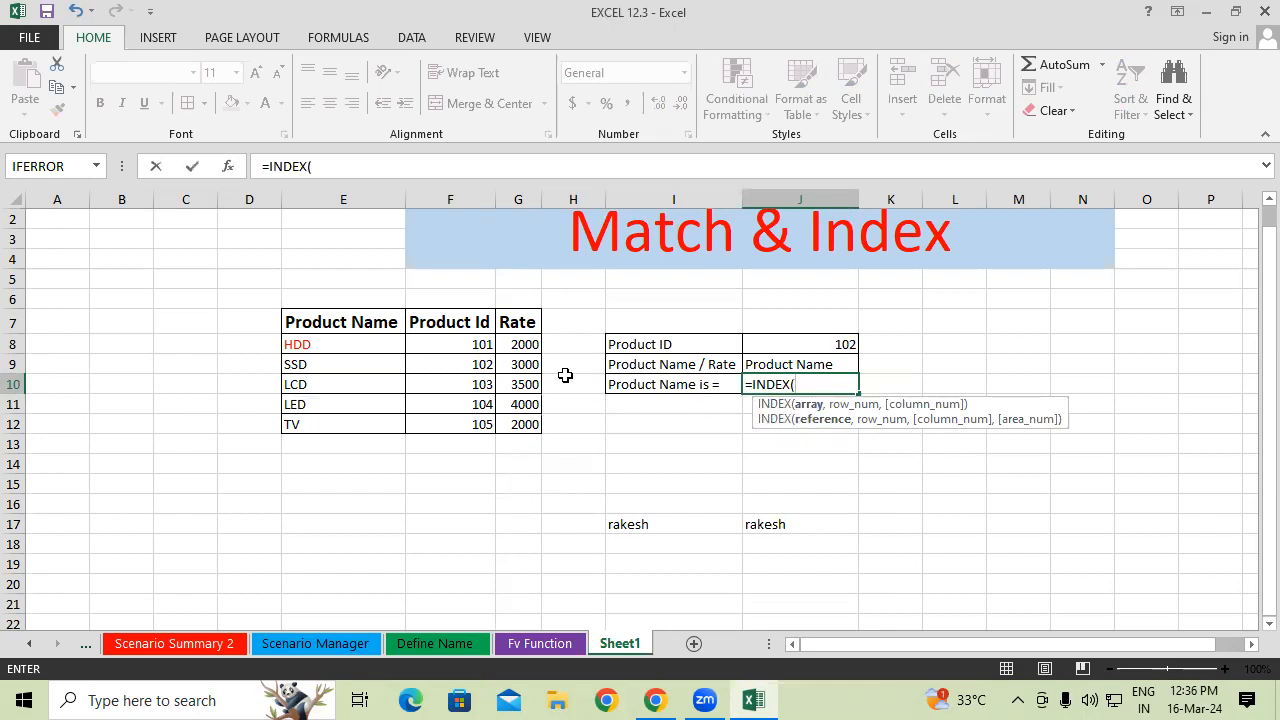
left_click_drag(345, 322, 514, 423)
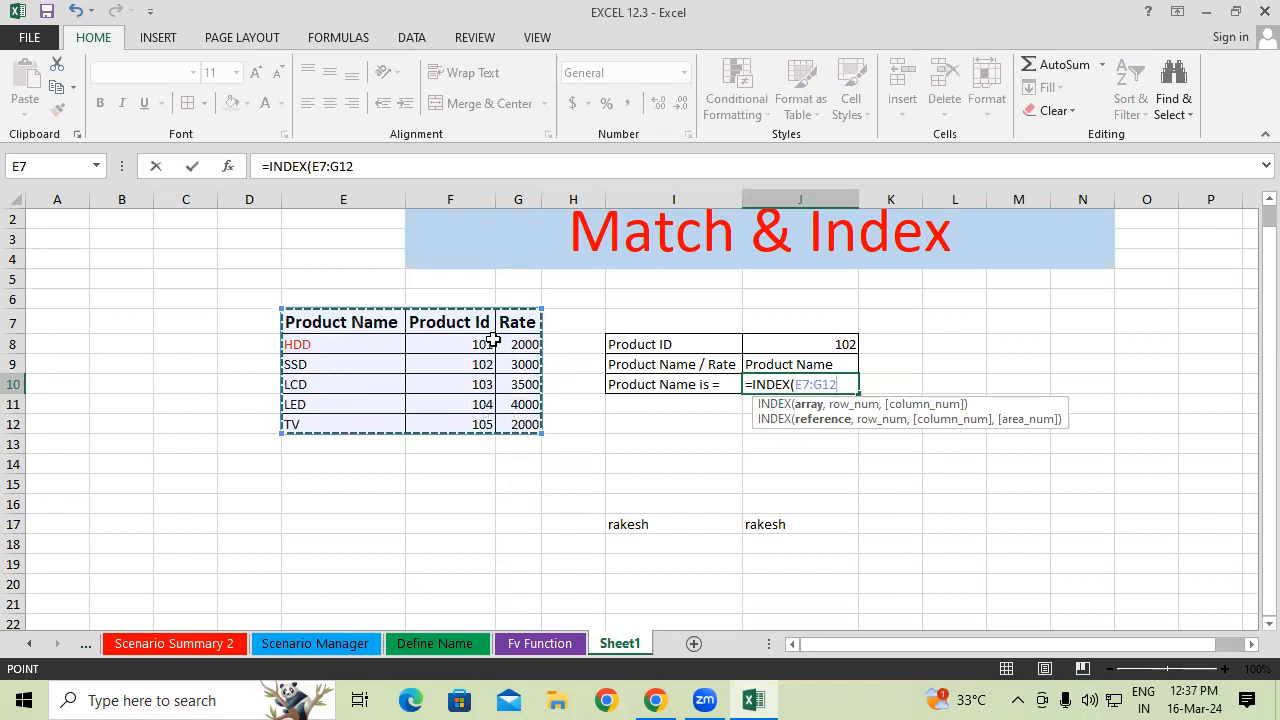
left_click_drag(380, 329, 505, 575)
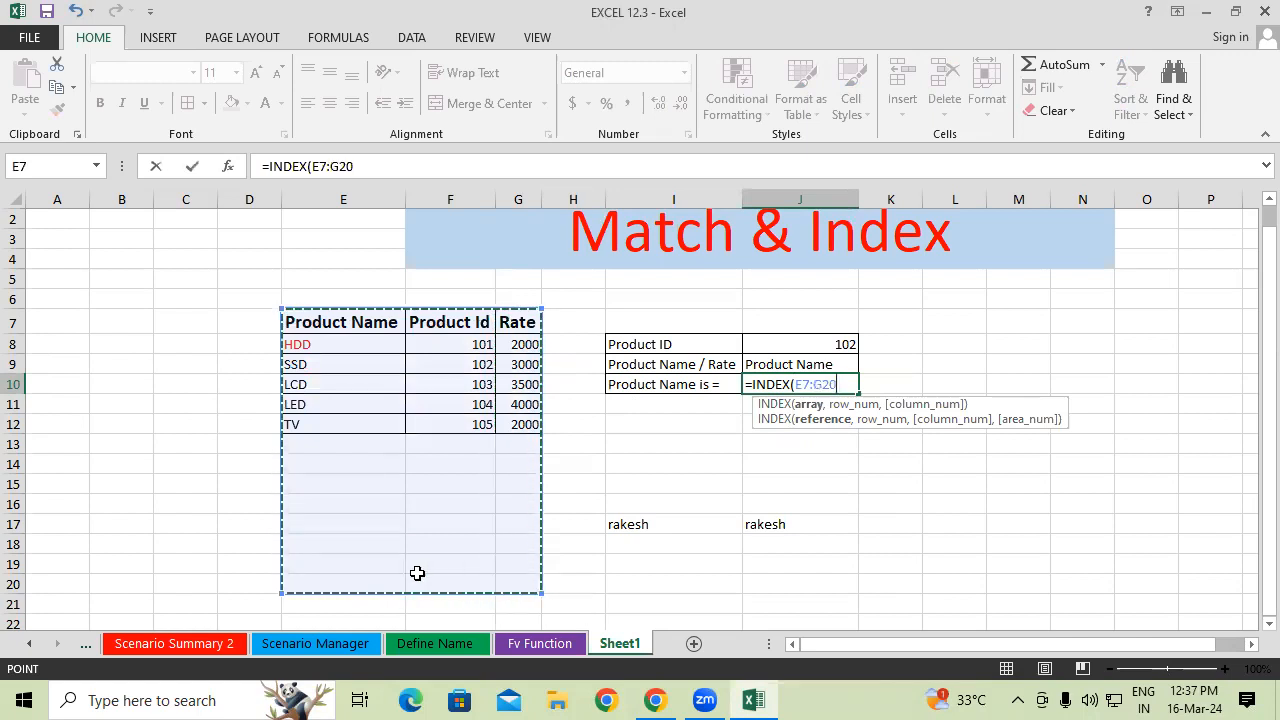
left_click_drag(417, 573, 514, 497)
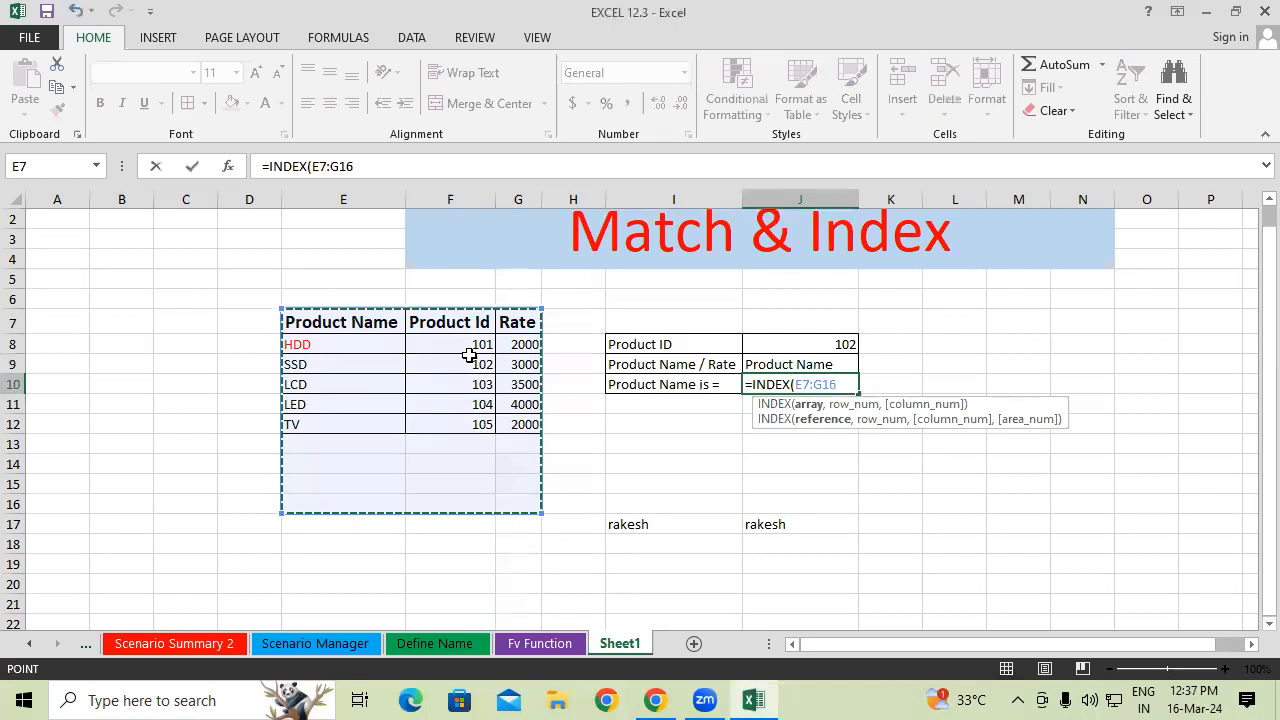
- Complete the INDEX formula in J10 with fixed row number 2 and column number 1
type(",")
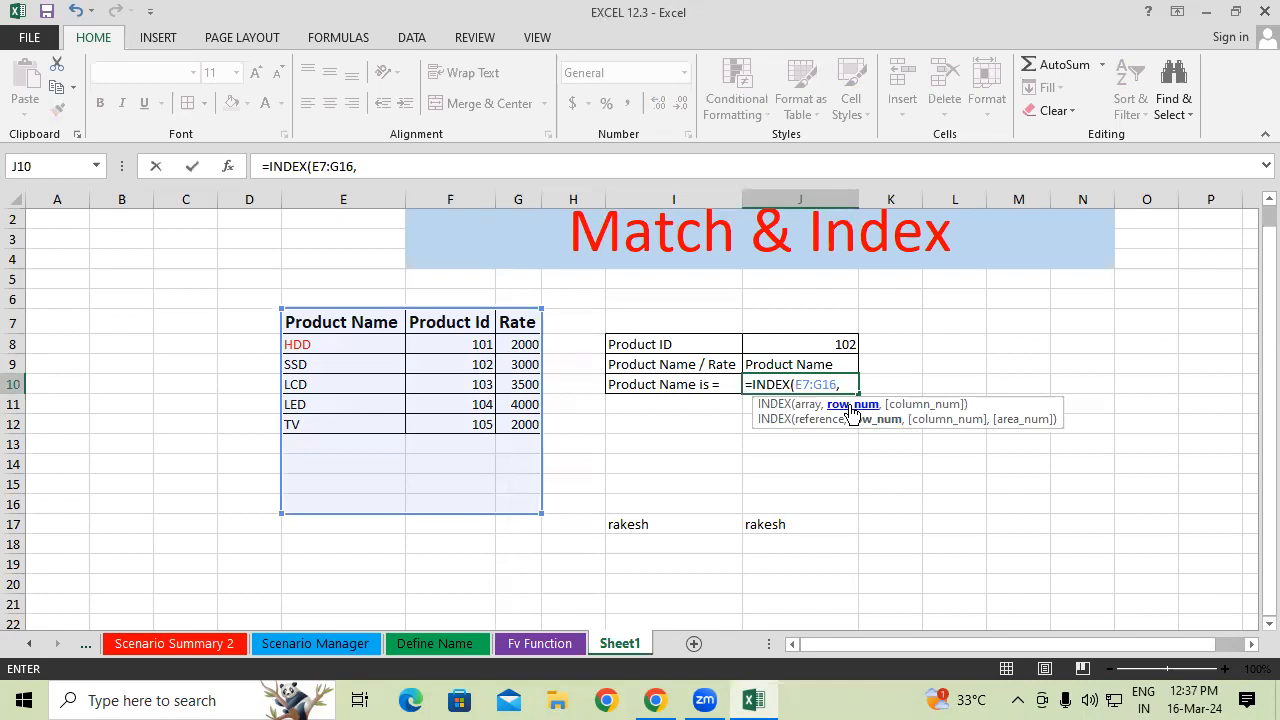
type("5")
key("BackSpace")
type("2,")
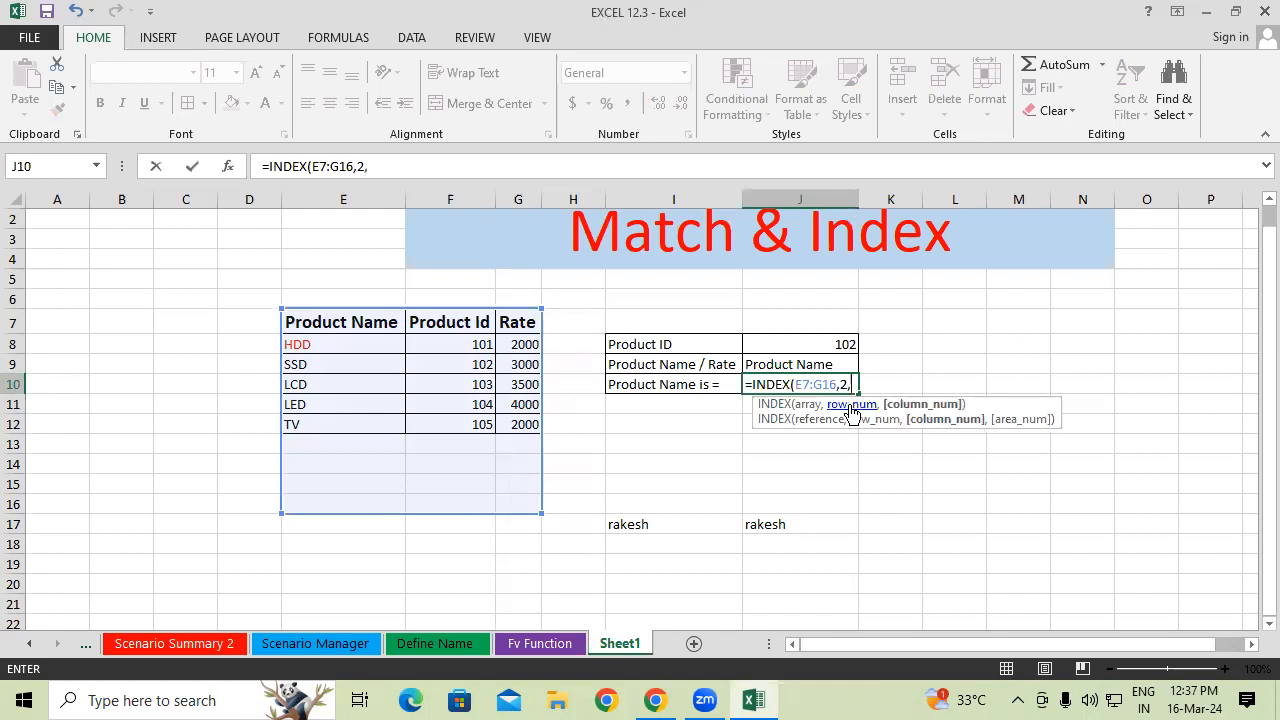
type("1)")
key("Return")
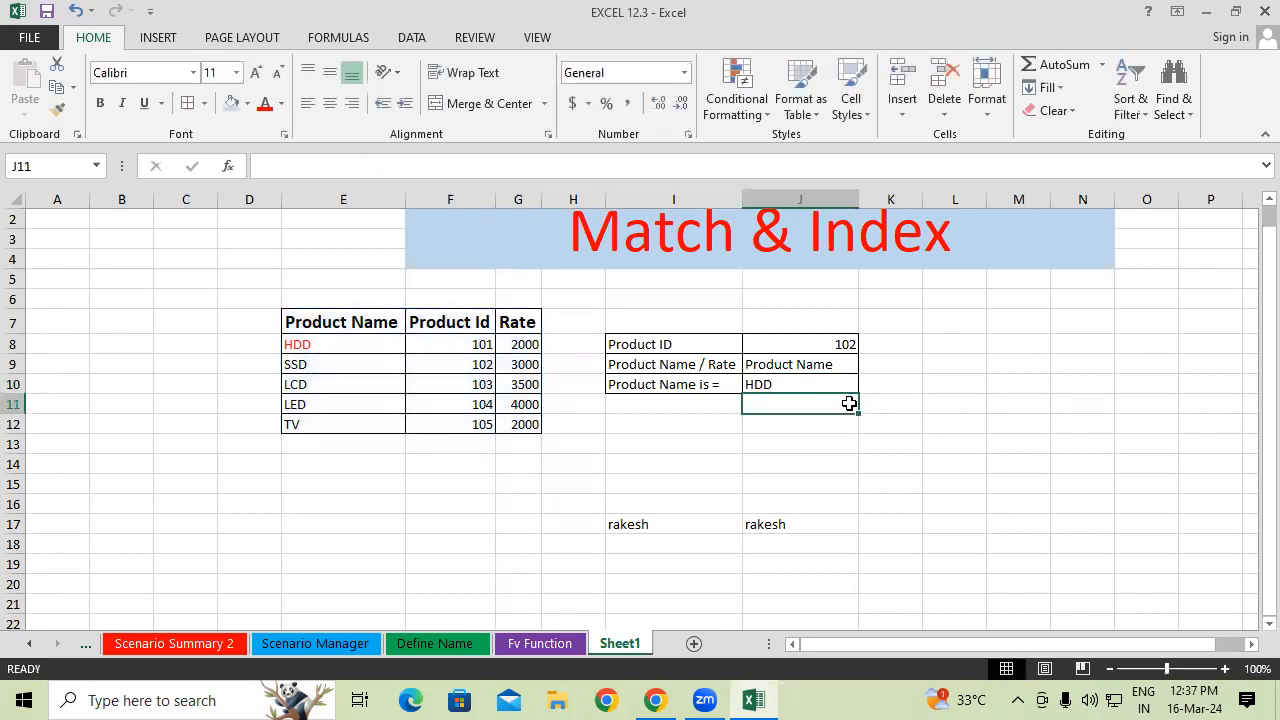
- Change the product ID in cell J8 to 103 and then 105 to test the INDEX result in J10
left_click(824, 367)
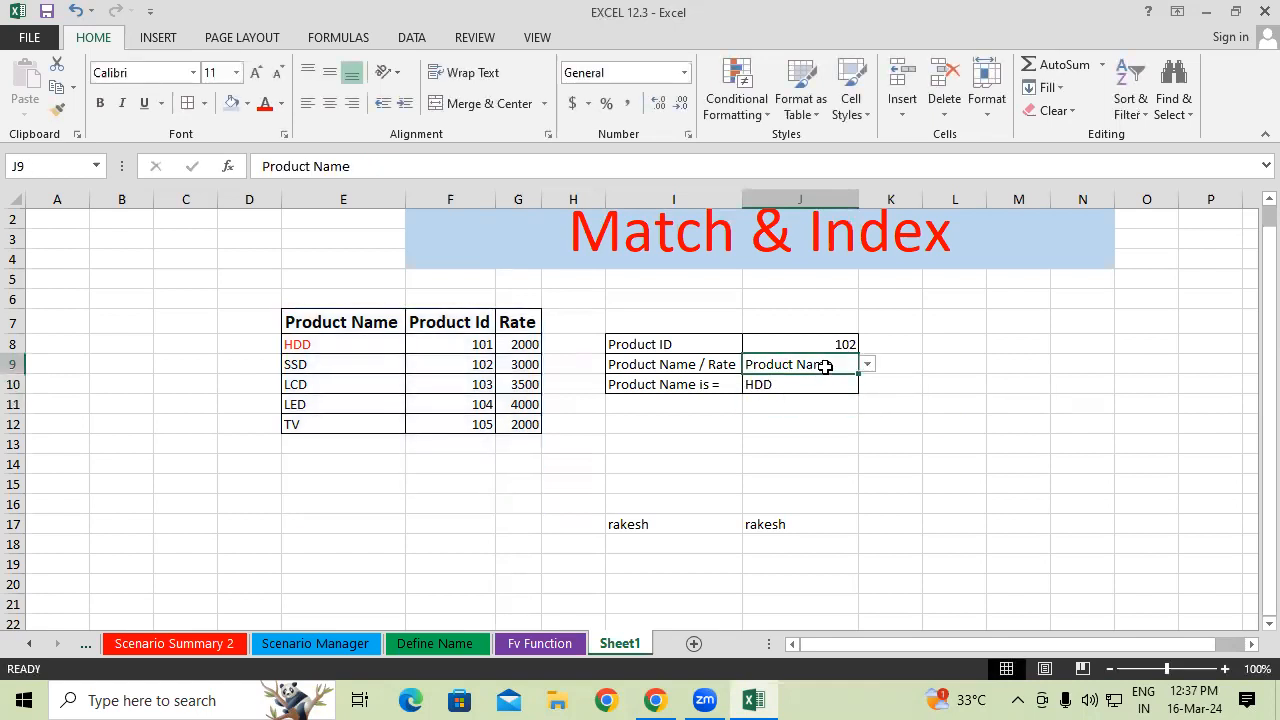
left_click(355, 342)
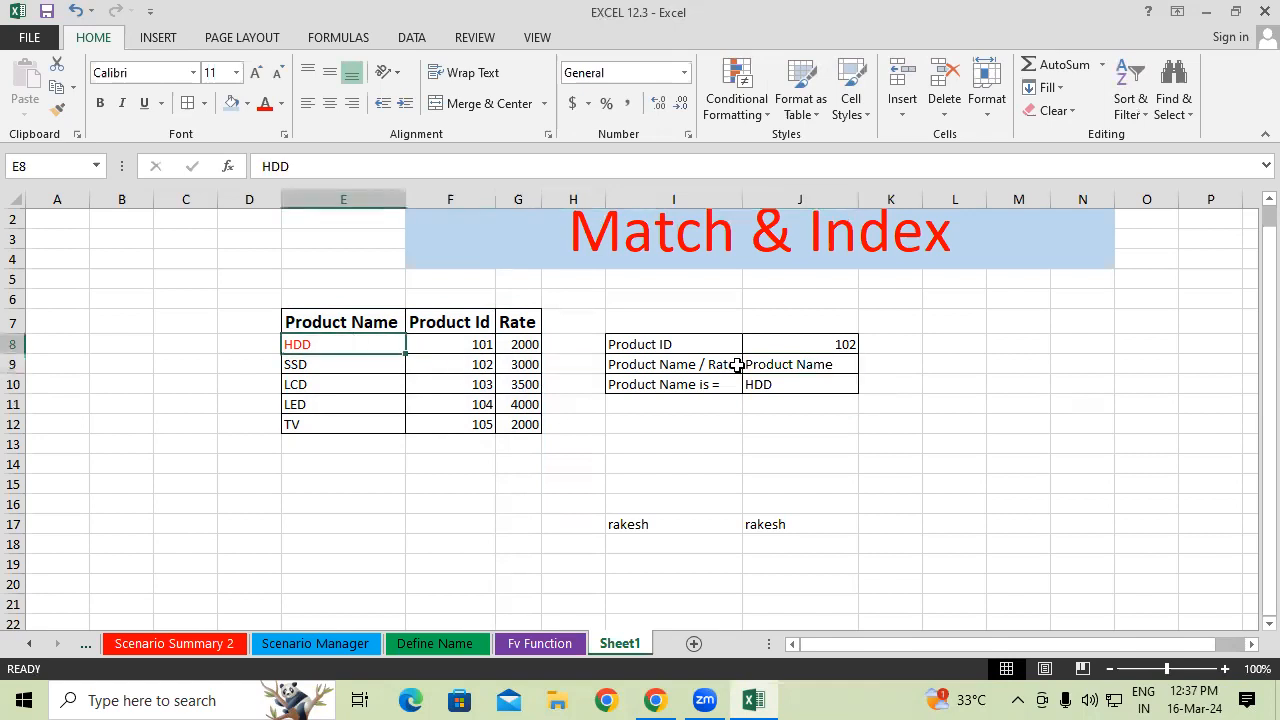
left_click(824, 346)
left_click(867, 344)
left_click(805, 388)
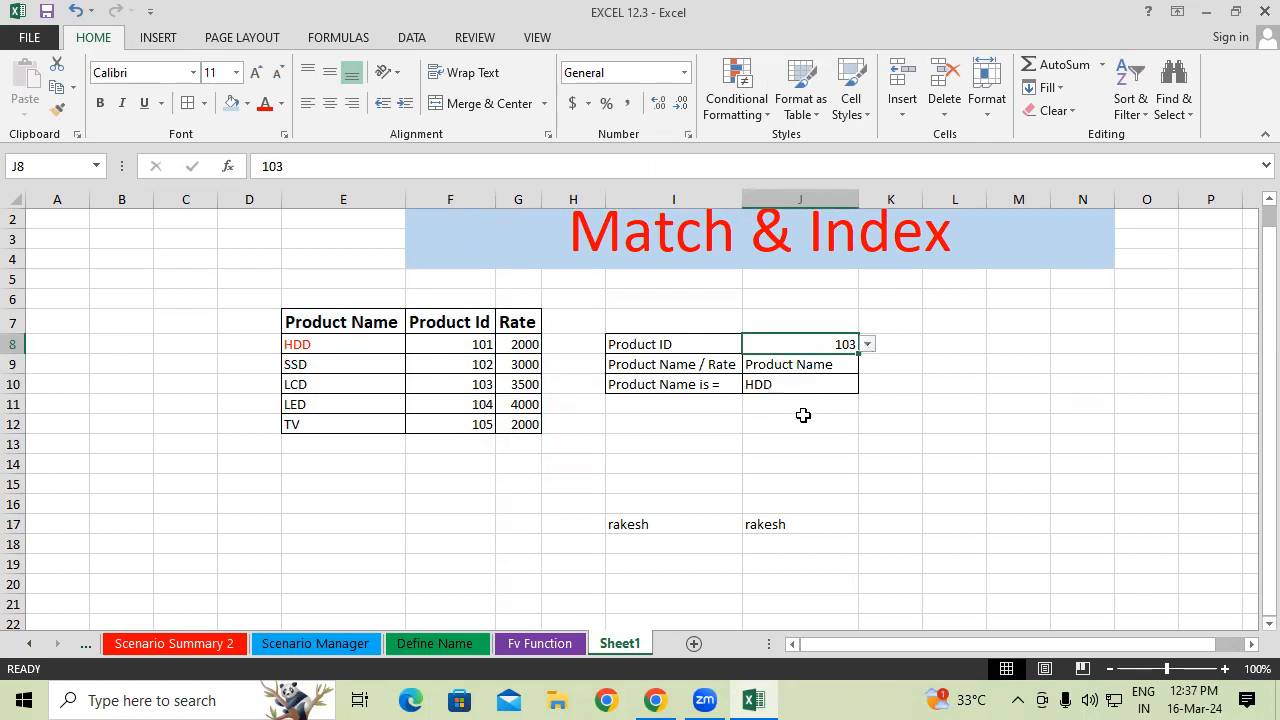
left_click(867, 344)
left_click(812, 416)
left_click(793, 381)
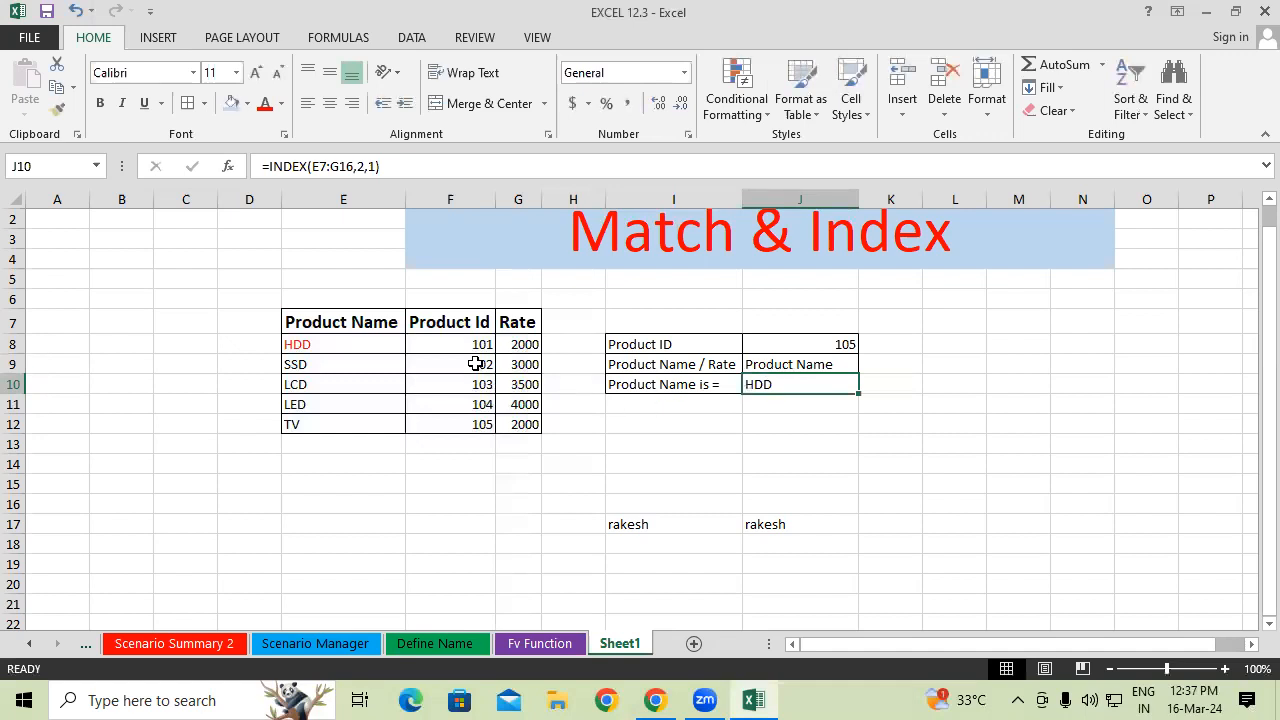
left_click(471, 332)
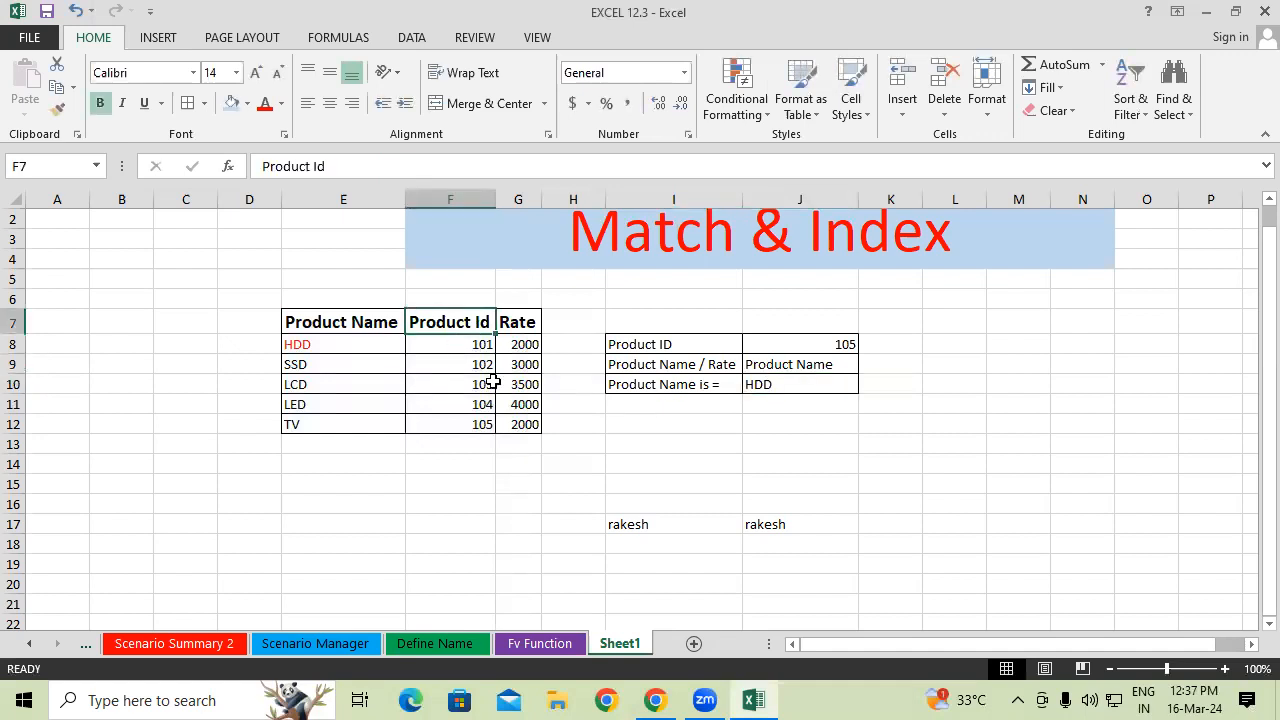
left_click(803, 380)
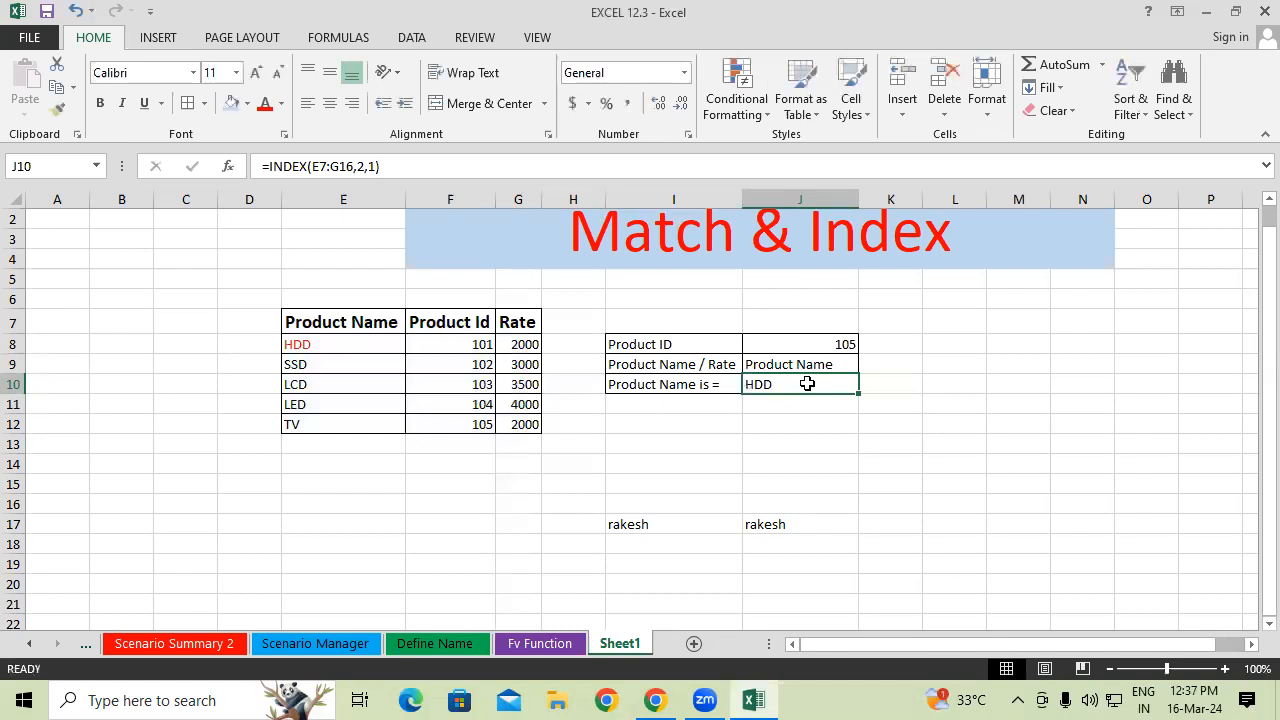
- Remove the fixed row and column numbers from the INDEX formula in J10, keeping the array E7:G16
double_click(808, 381)
left_click(853, 384)
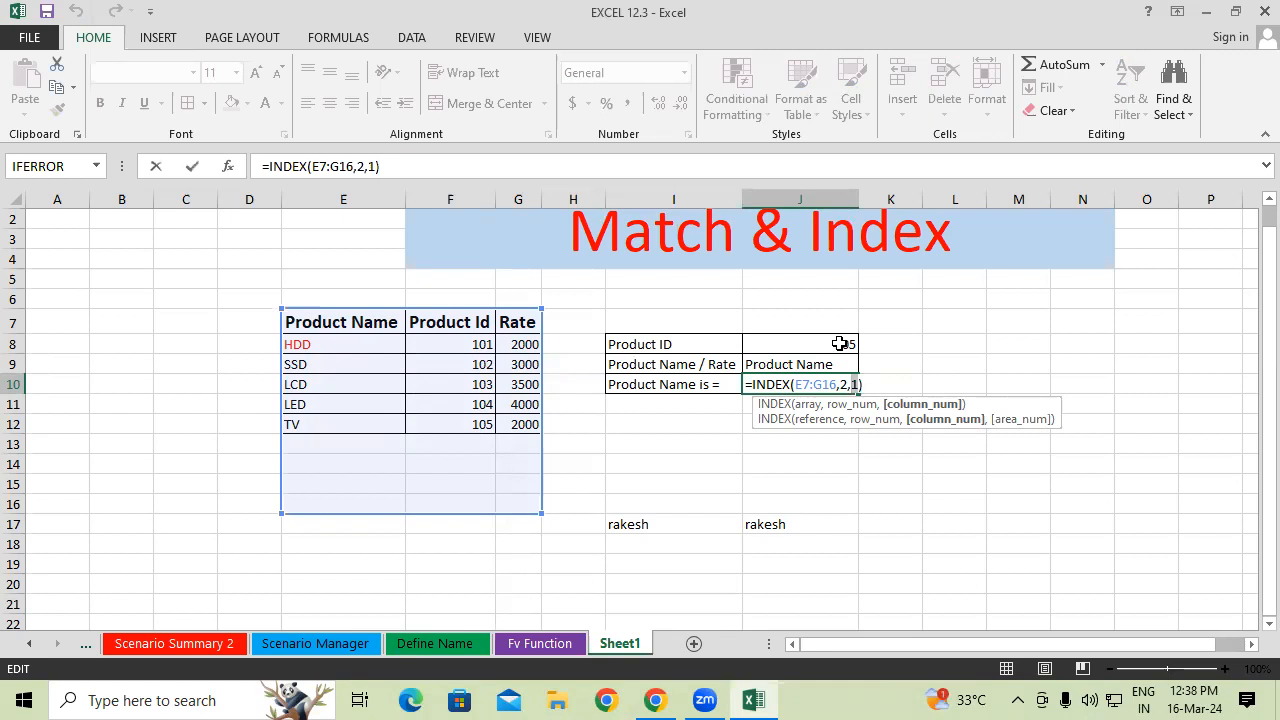
left_click(866, 379)
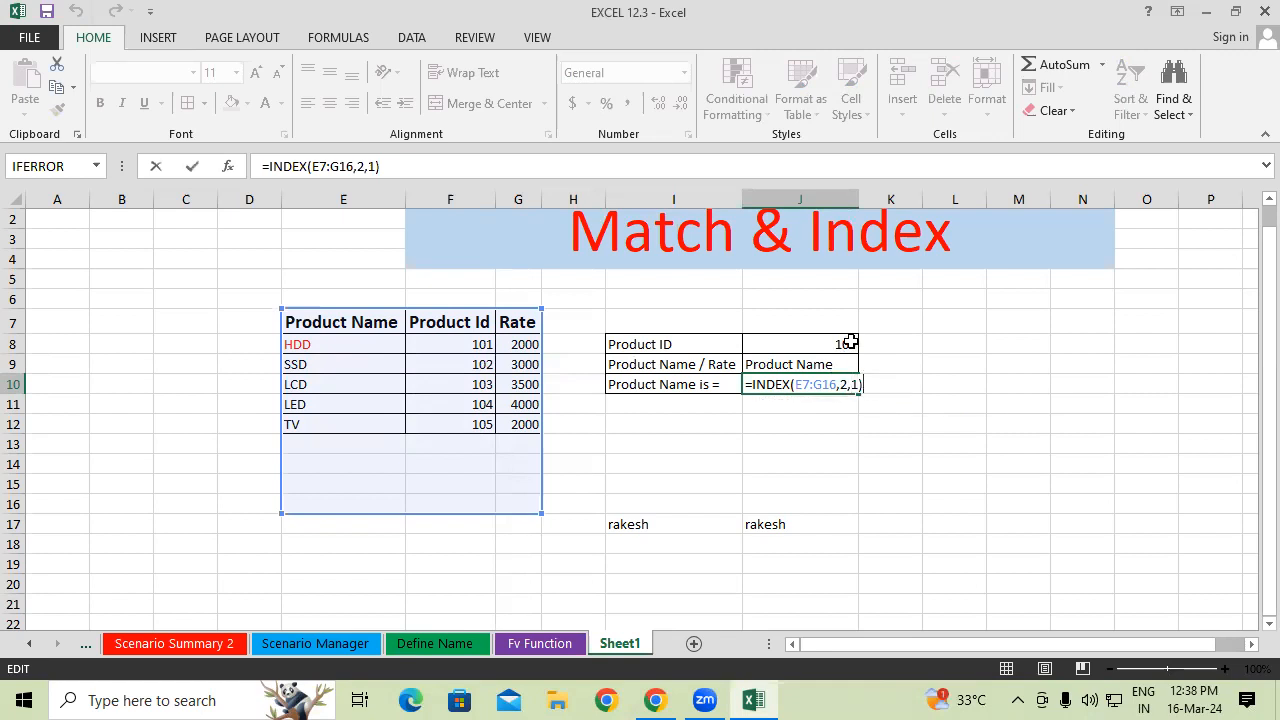
key("BackSpace")
key("BackSpace")
key("BackSpace")
key("BackSpace")
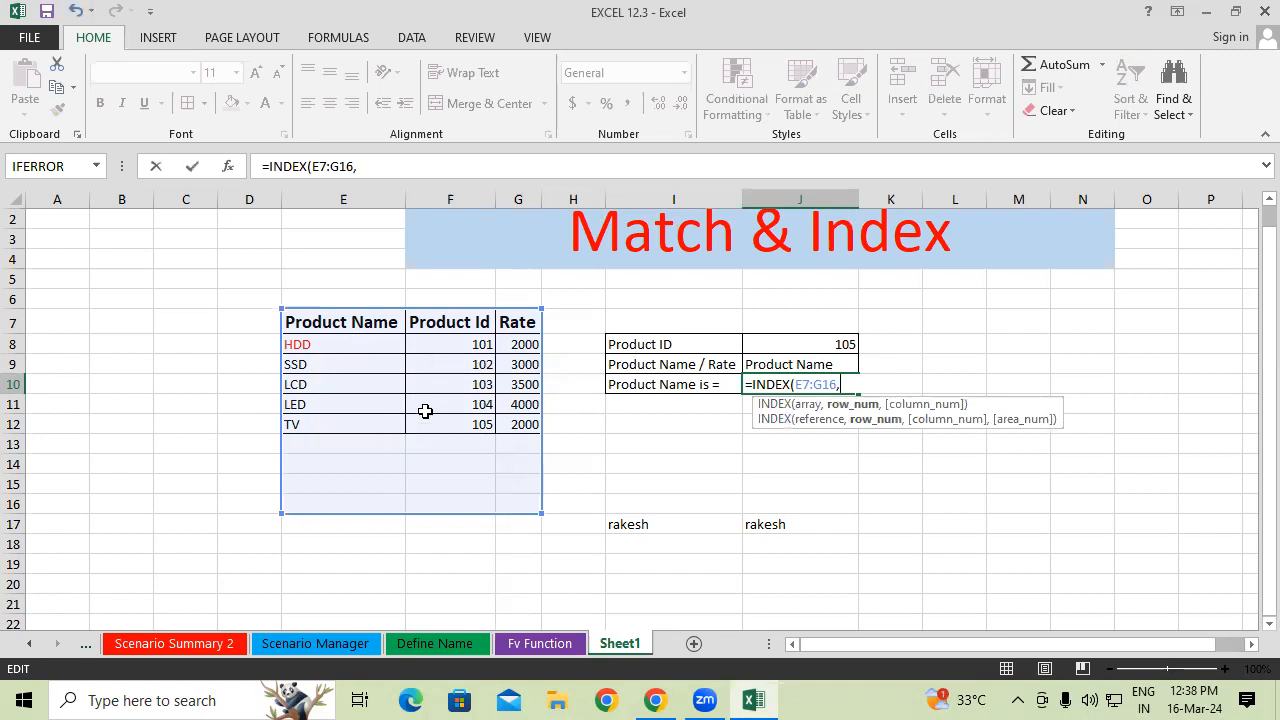
- Add MATCH(J8,F7:F16,0) as the row number of the INDEX formula in J10
type("mat")
key("Tab")
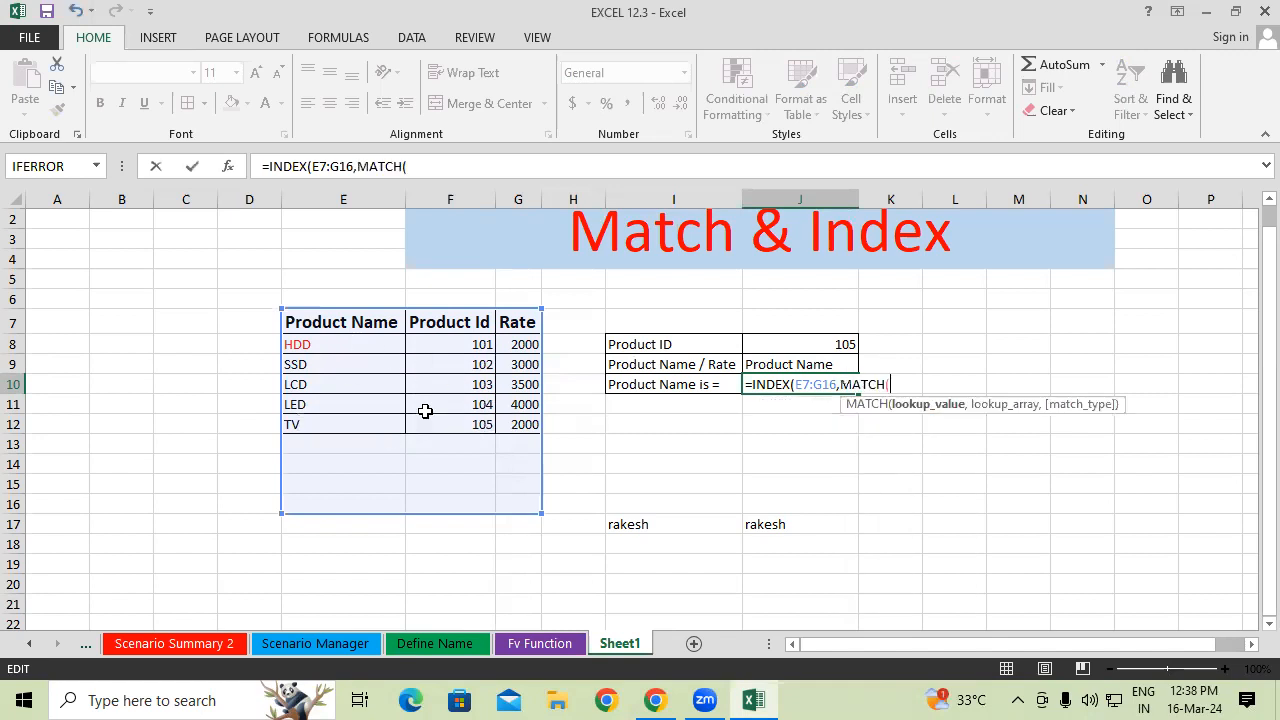
left_click(805, 342)
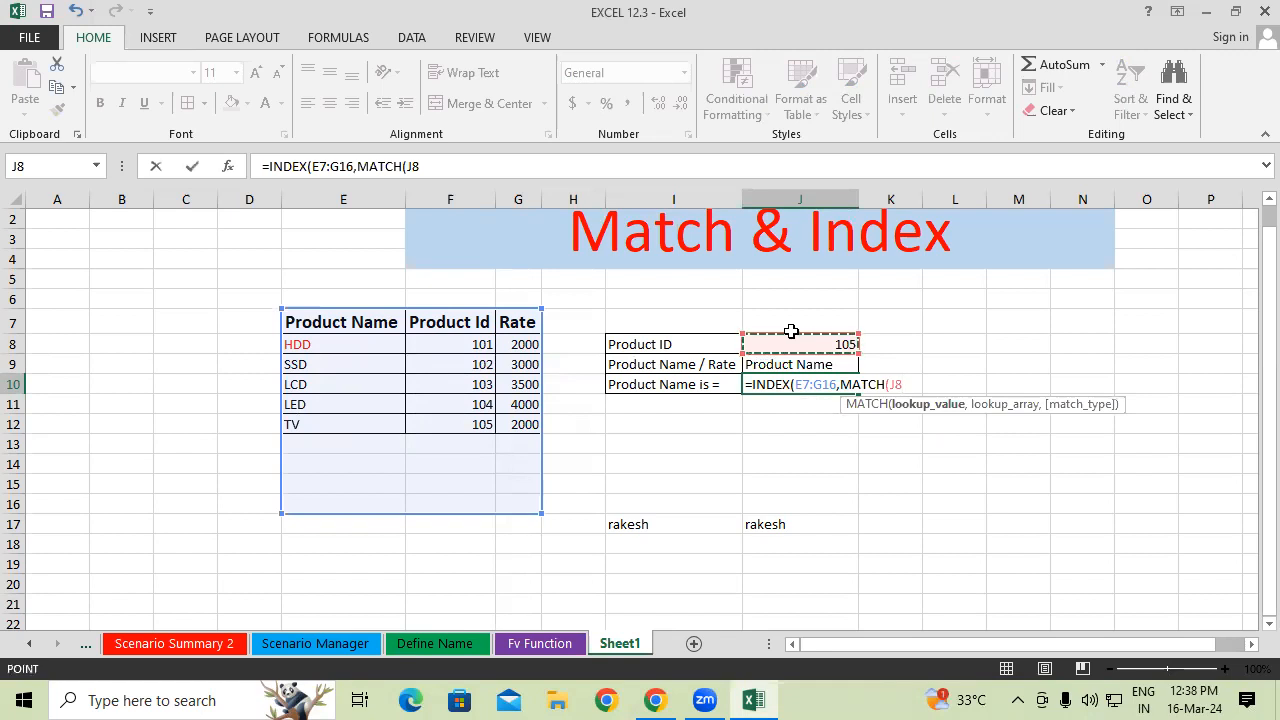
type(",")
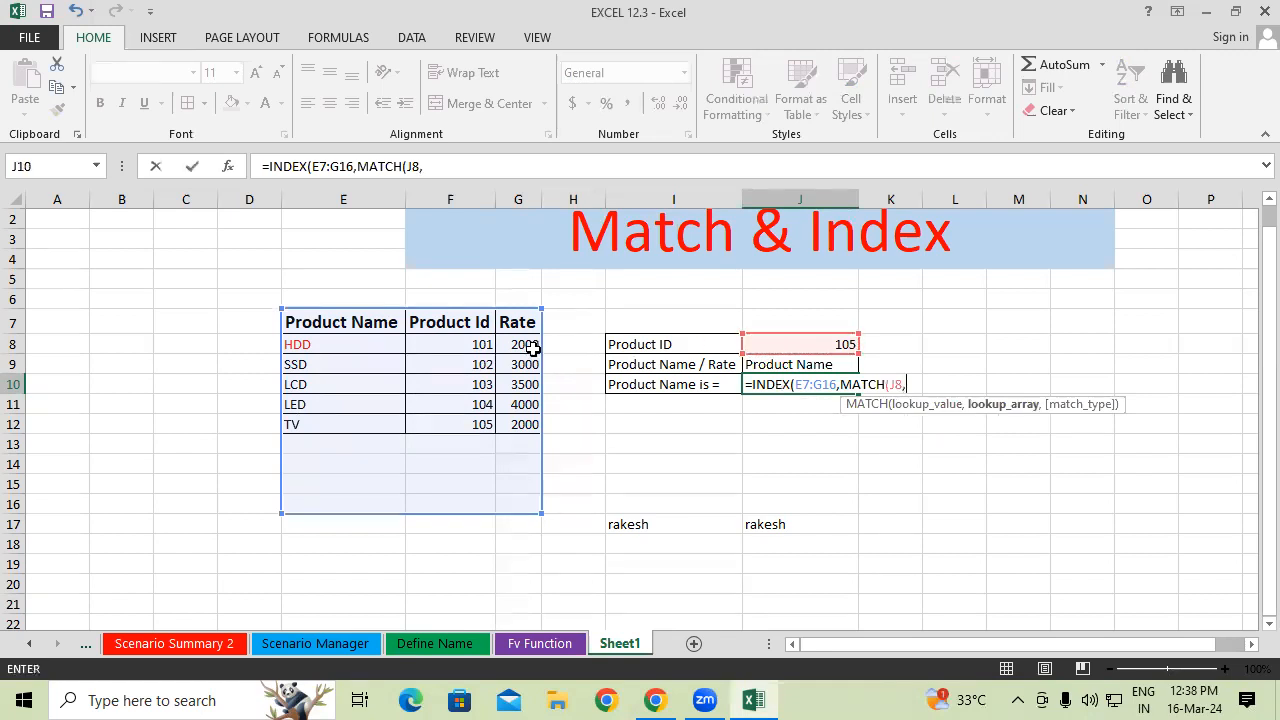
left_click_drag(468, 318, 466, 500)
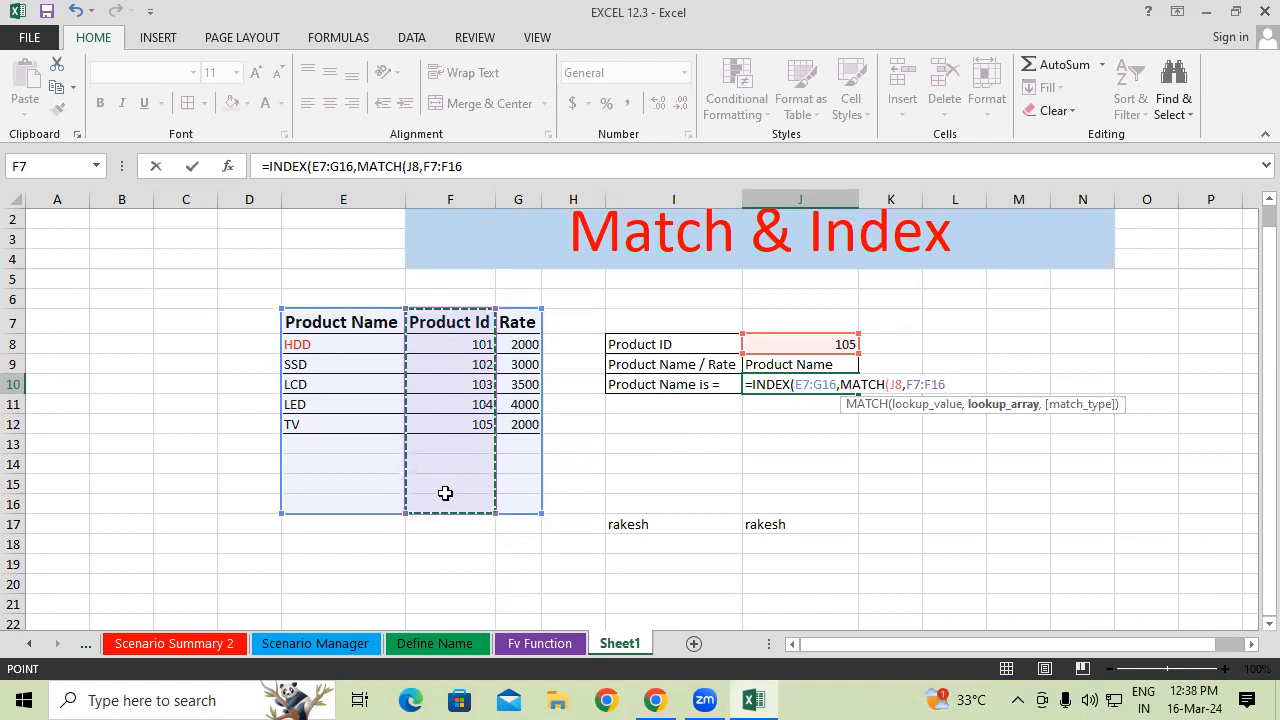
type(",")
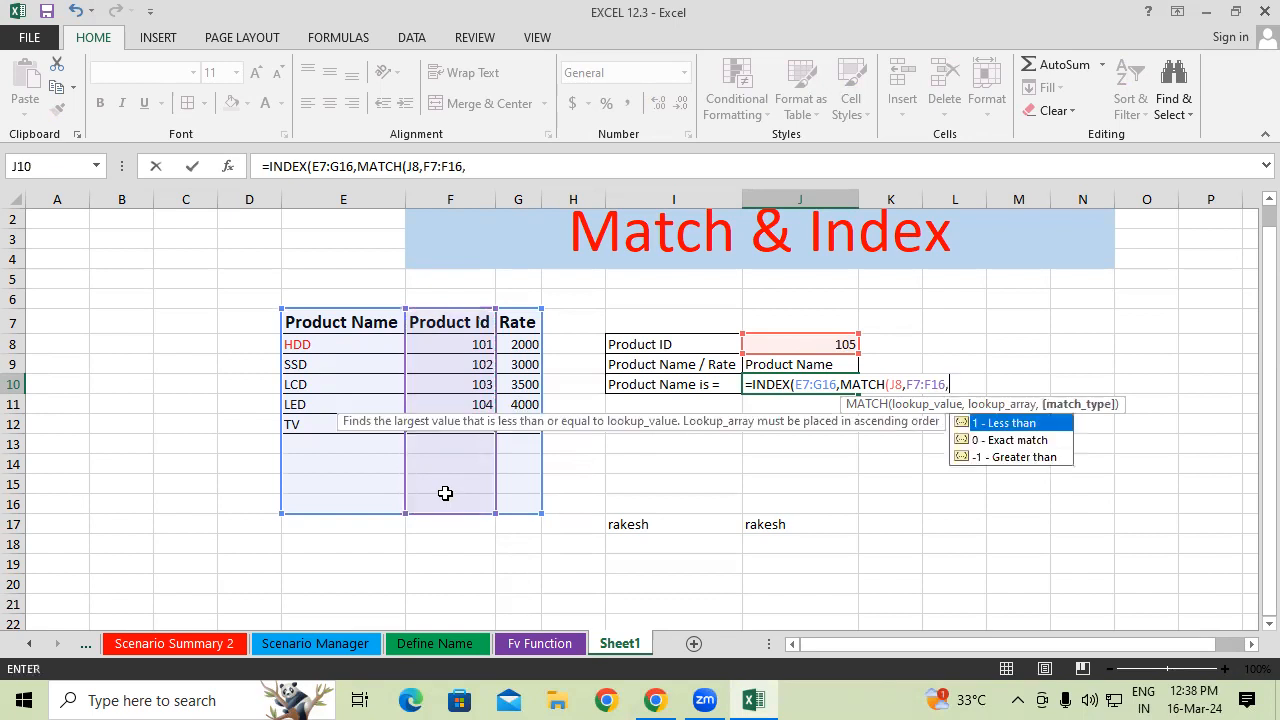
type("0),")
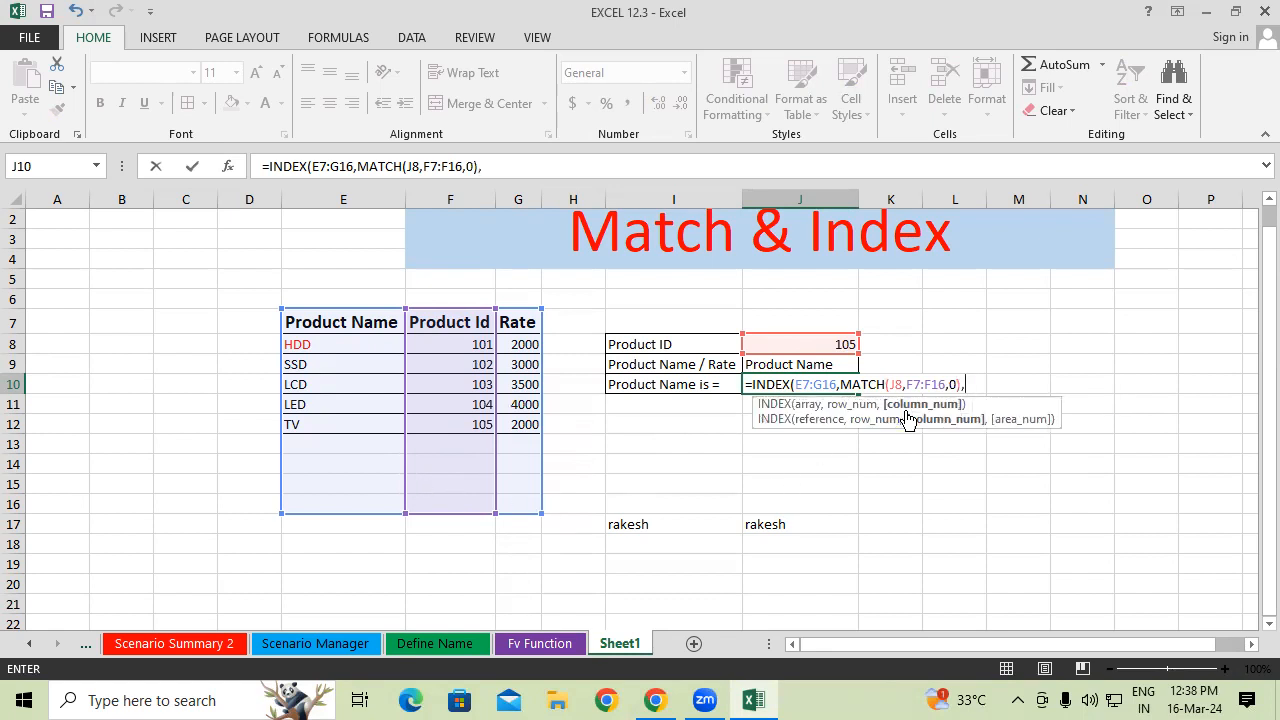
- Add MATCH(J9,E7:G7,0) as the column number of the INDEX formula in J10 and complete the formula
type("mat")
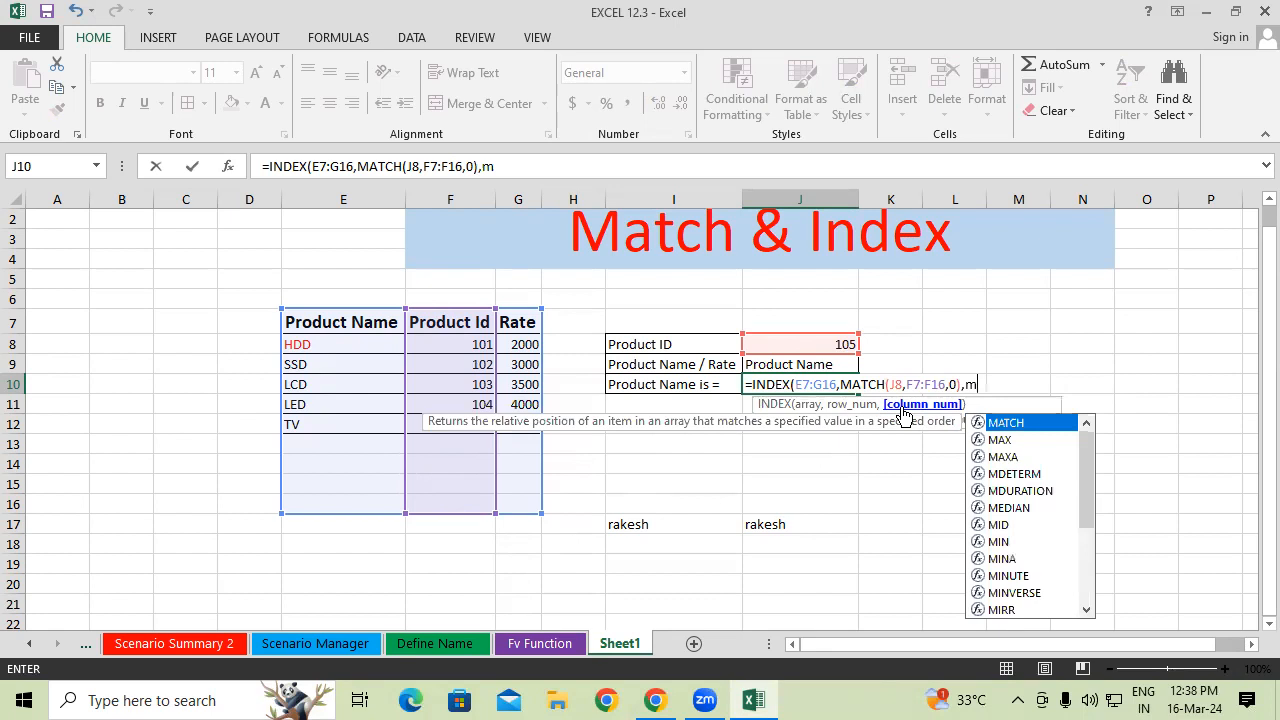
key("Tab")
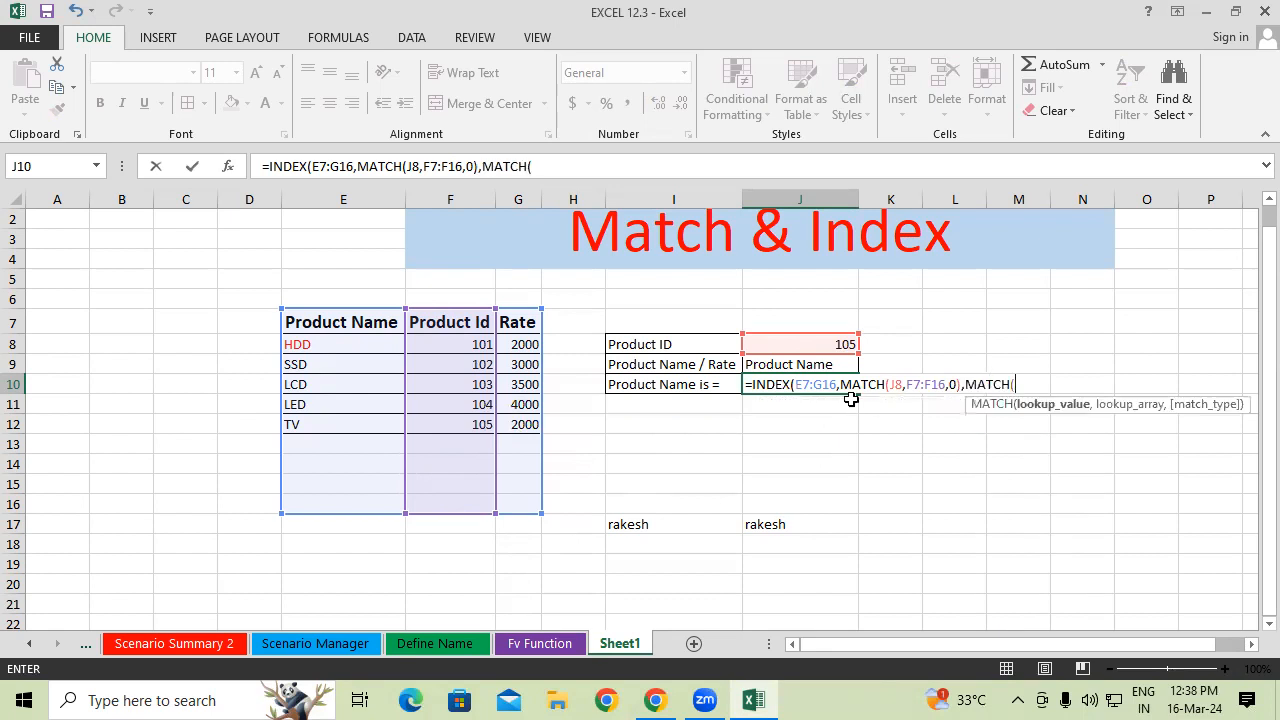
left_click(801, 365)
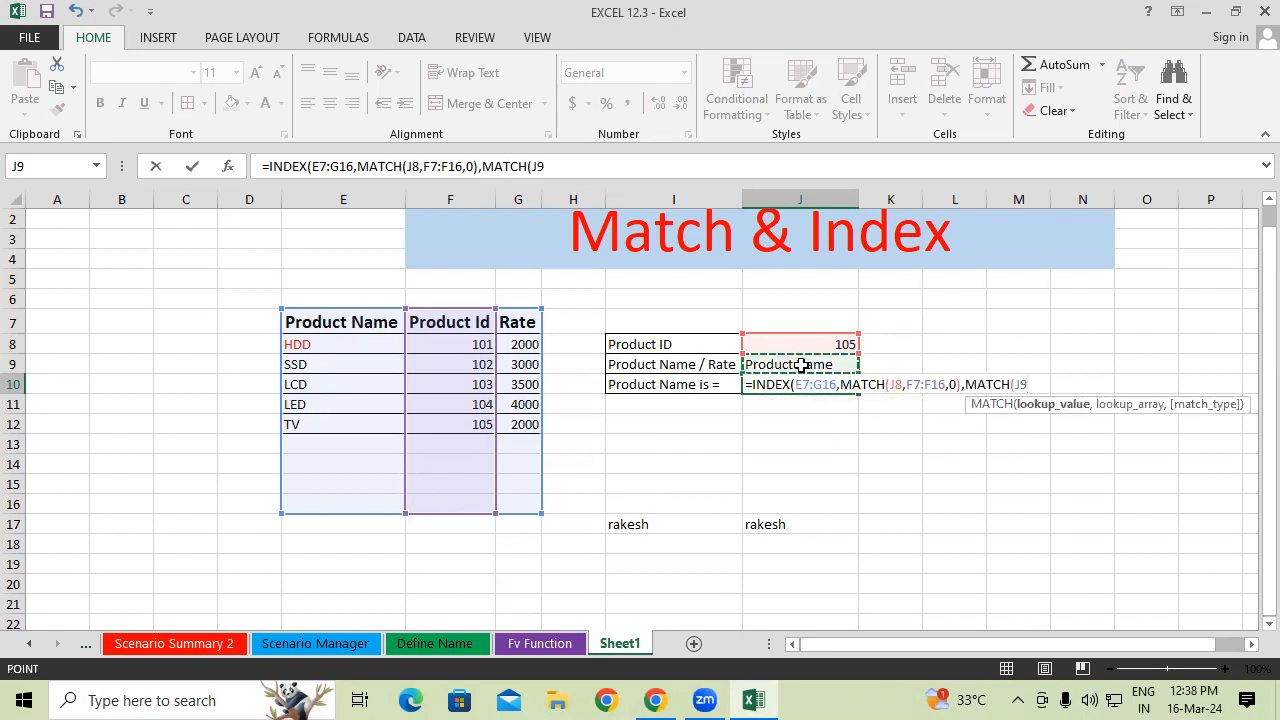
type(",")
left_click_drag(362, 323, 522, 326)
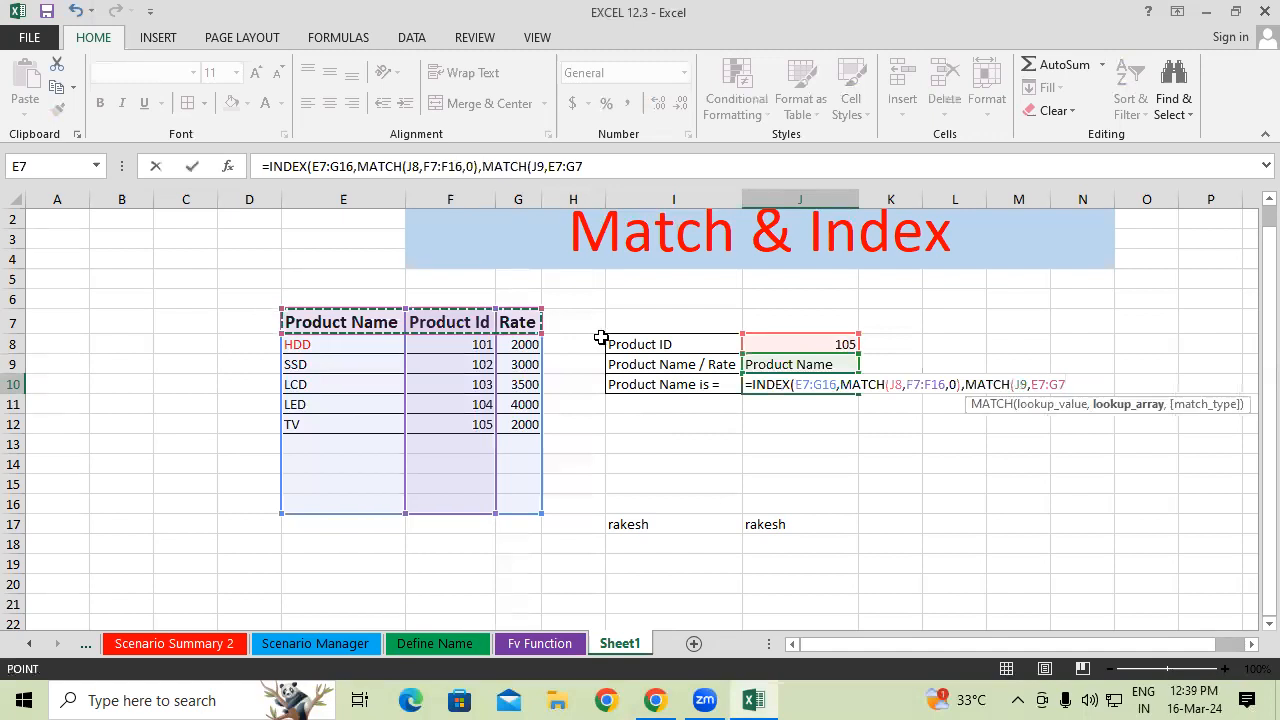
type(",0")
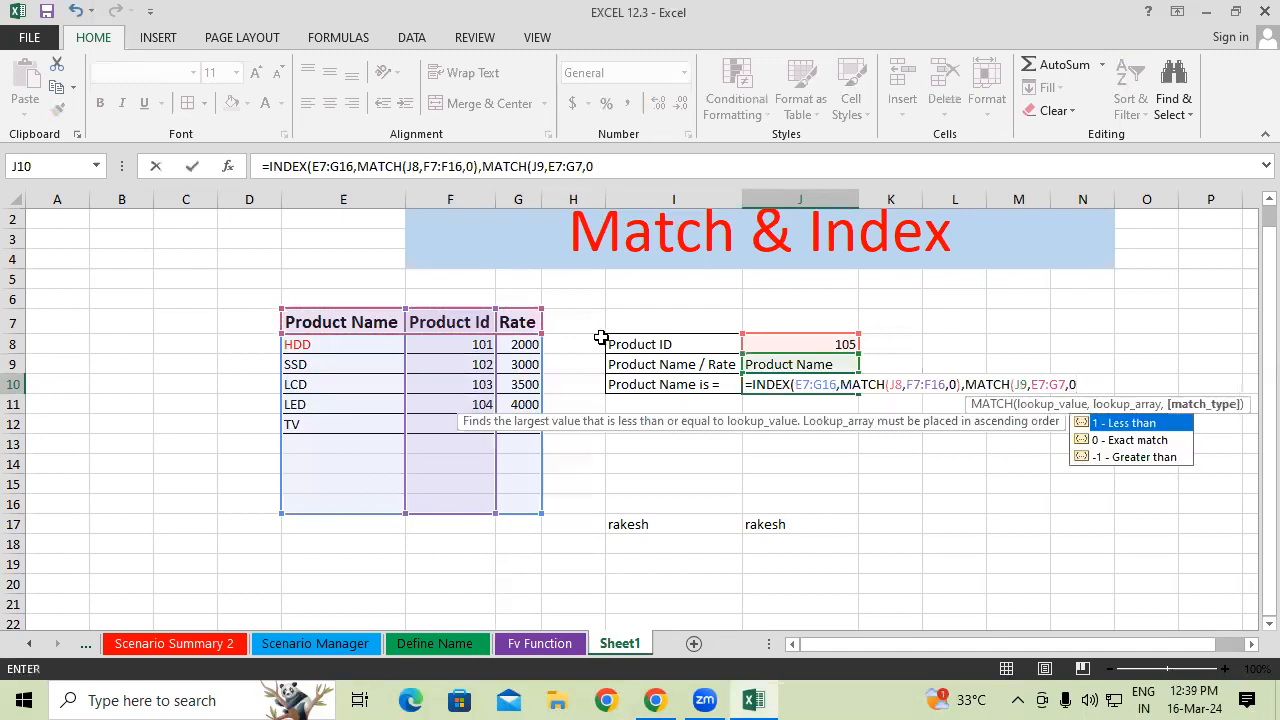
type("))")
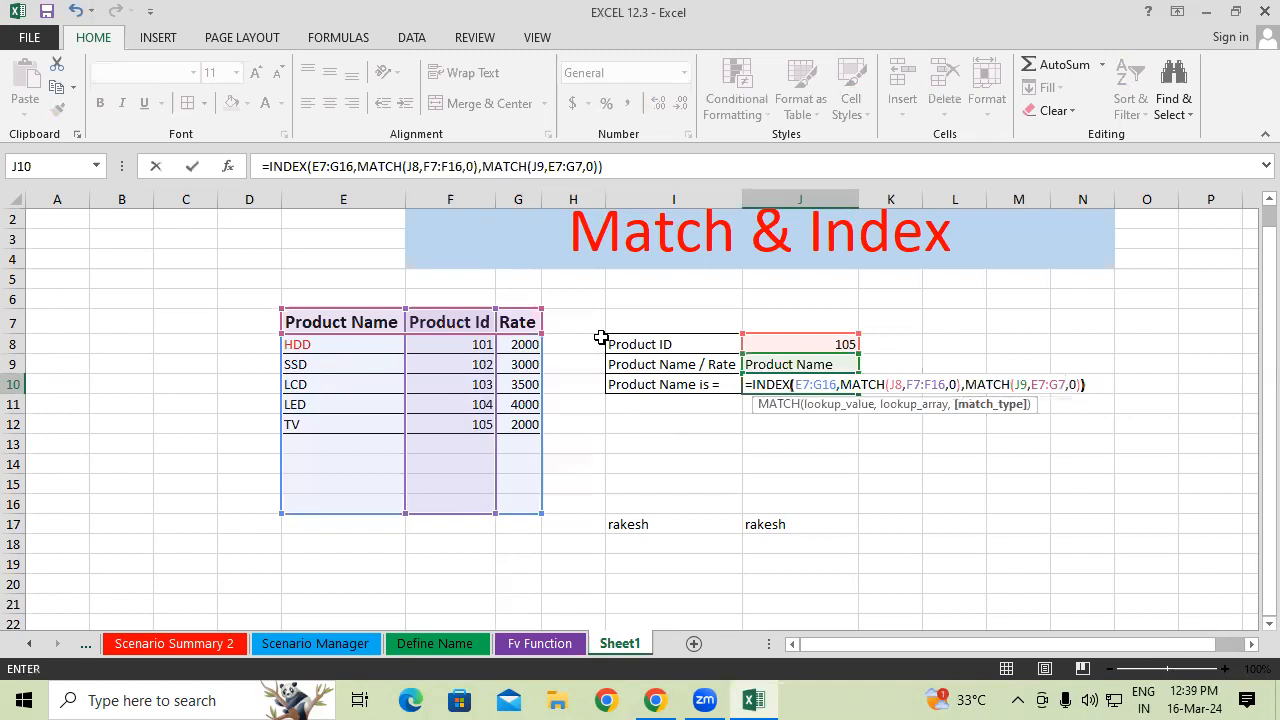
key("Return")
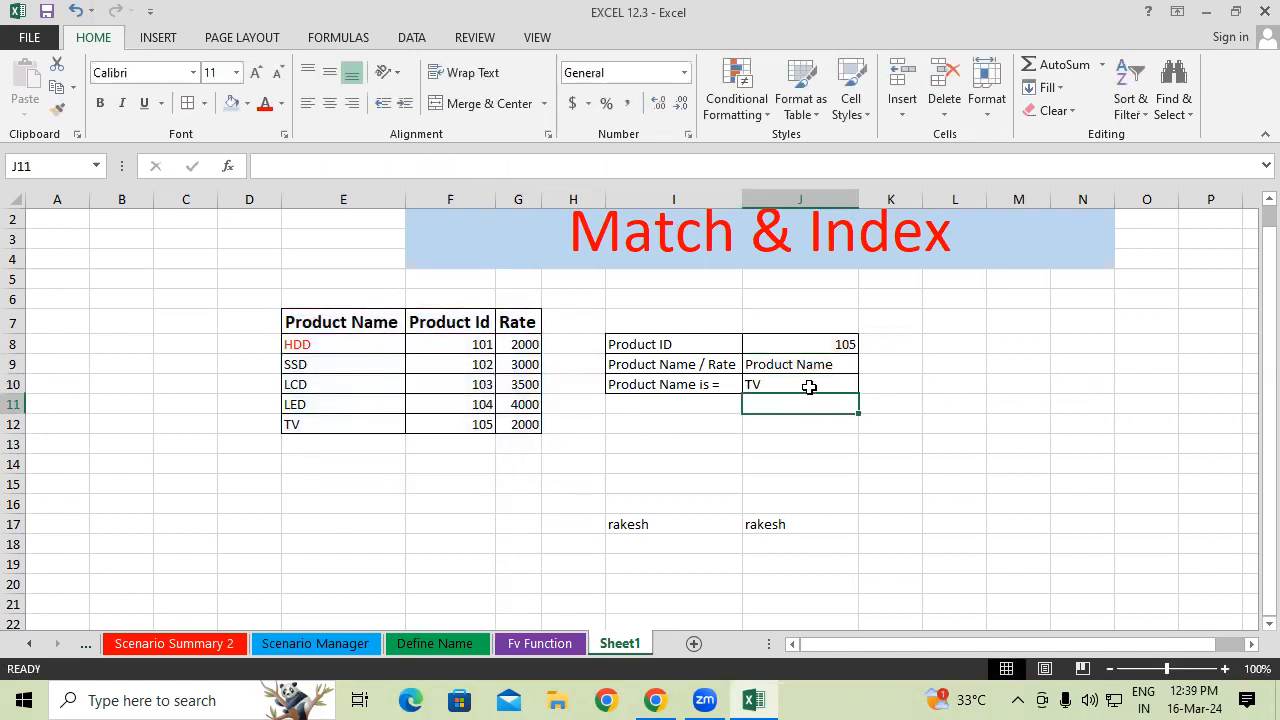
- Test the J10 lookup with product ID 104 in J8 and rate in J9, comparing the result with the table row
left_click(809, 386)
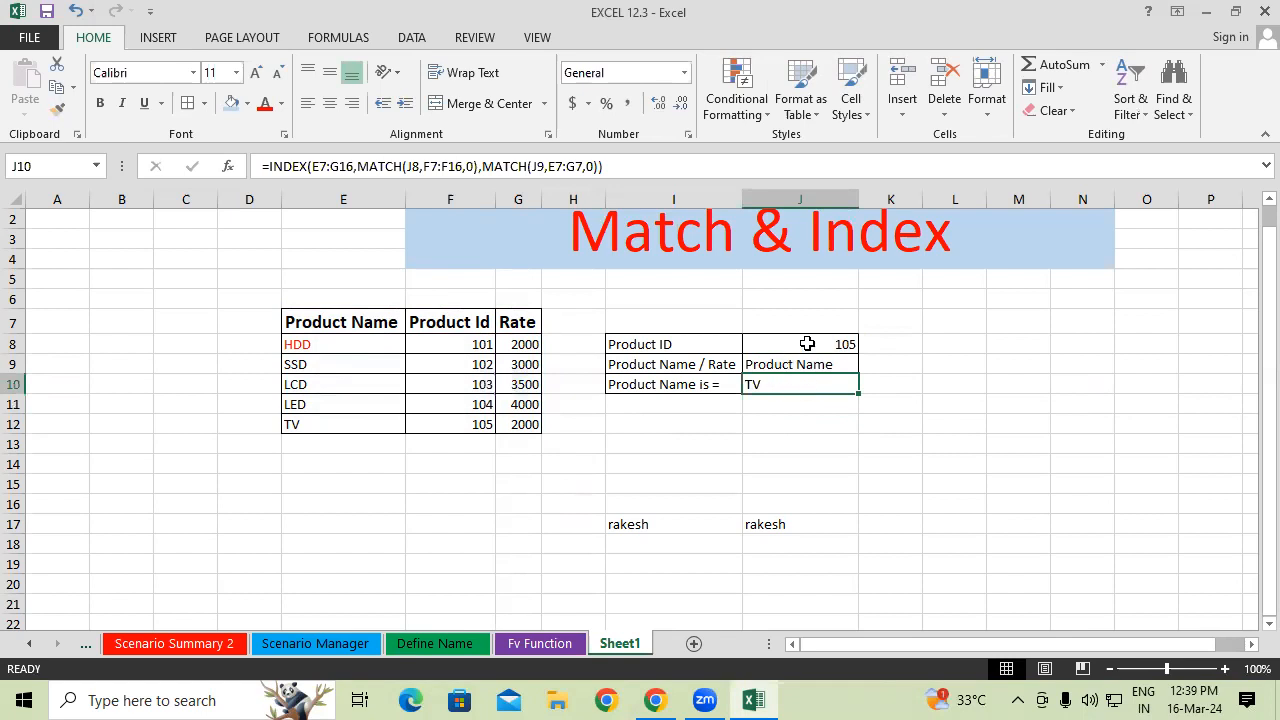
left_click(808, 343)
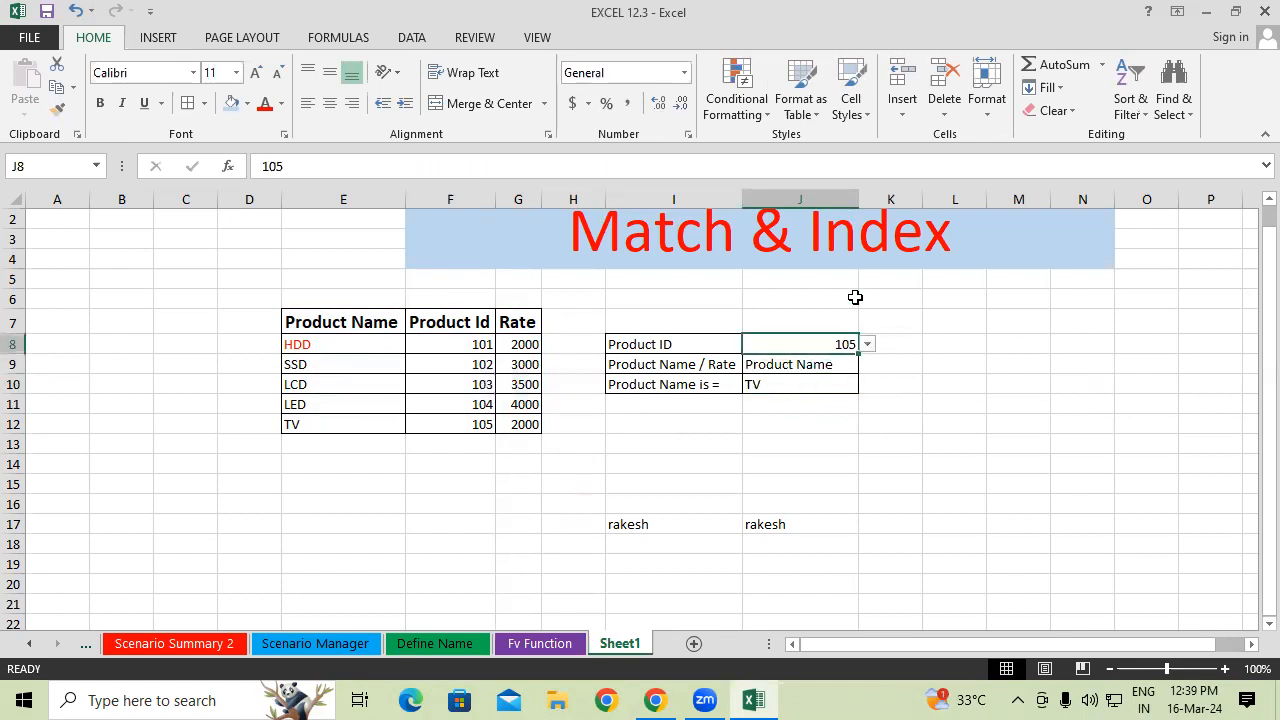
type("104")
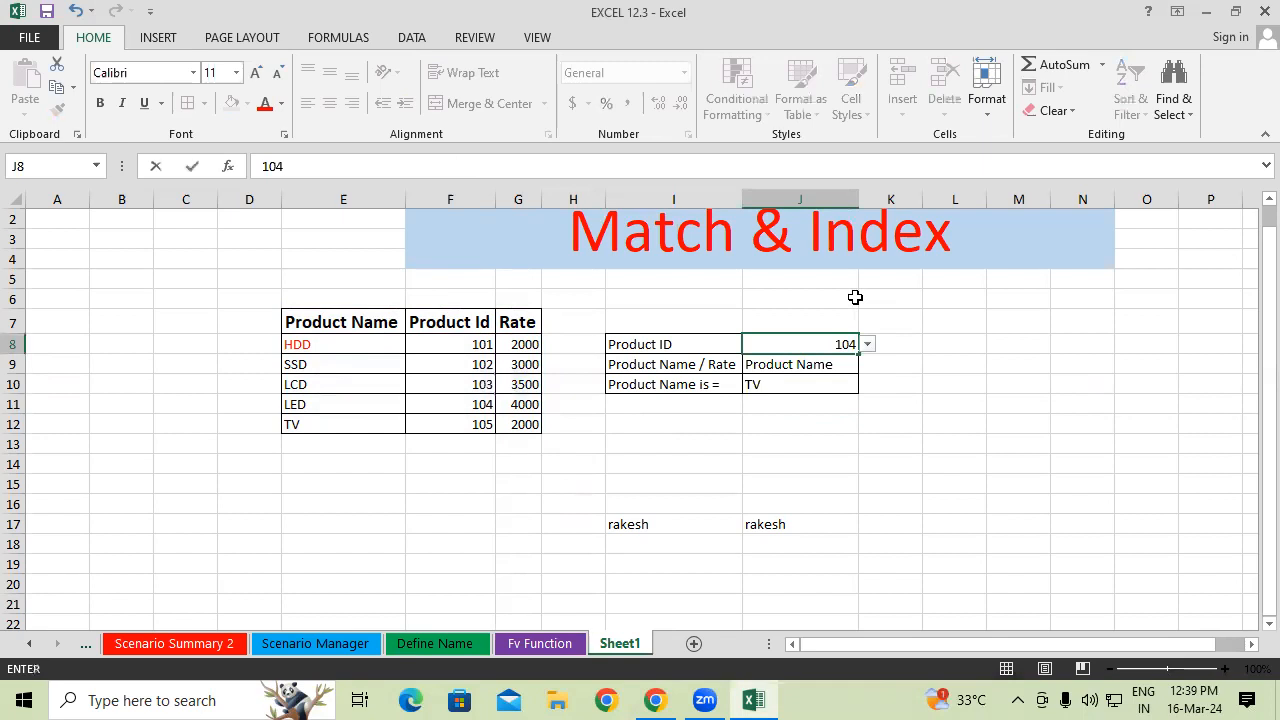
key("Return")
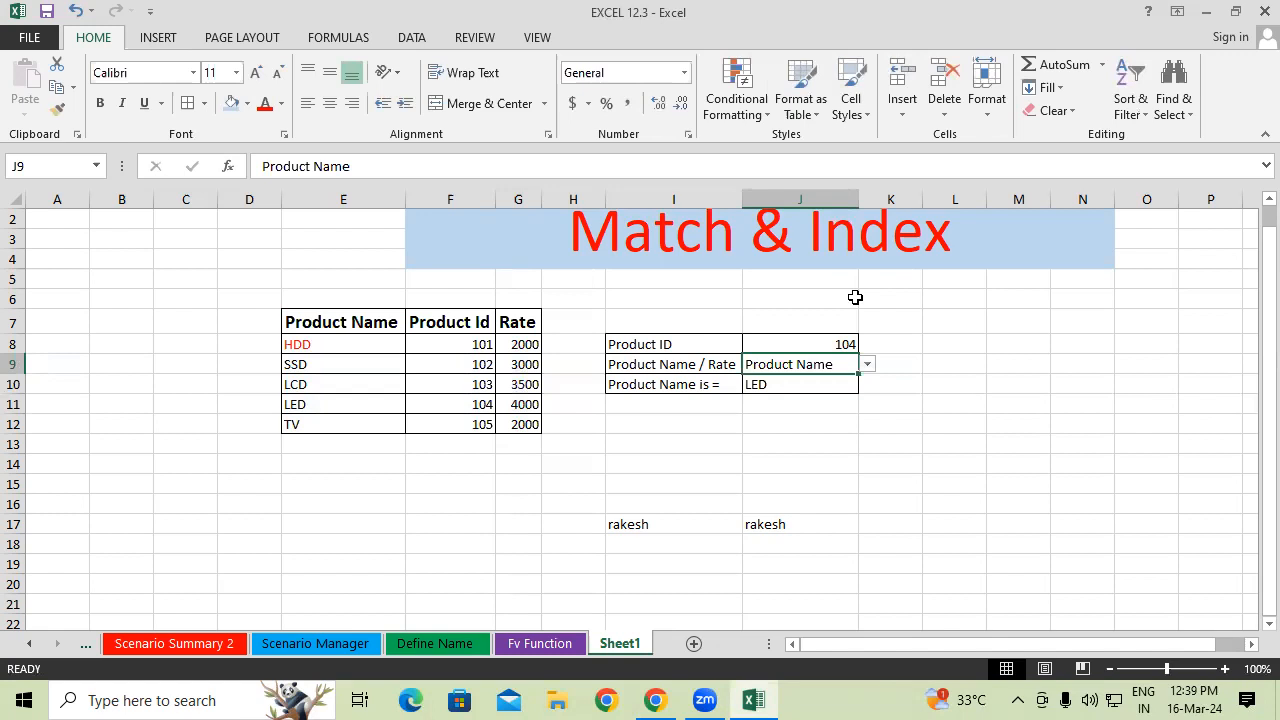
type("rat")
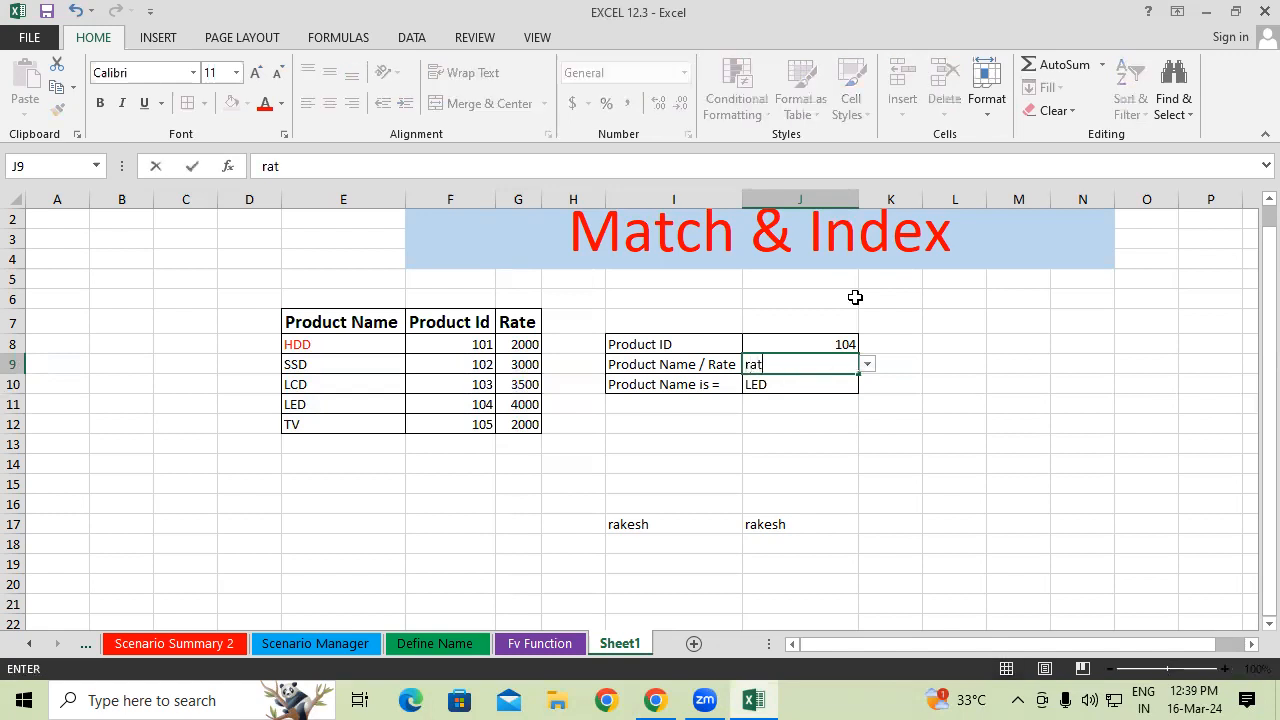
type("e")
key("Return")
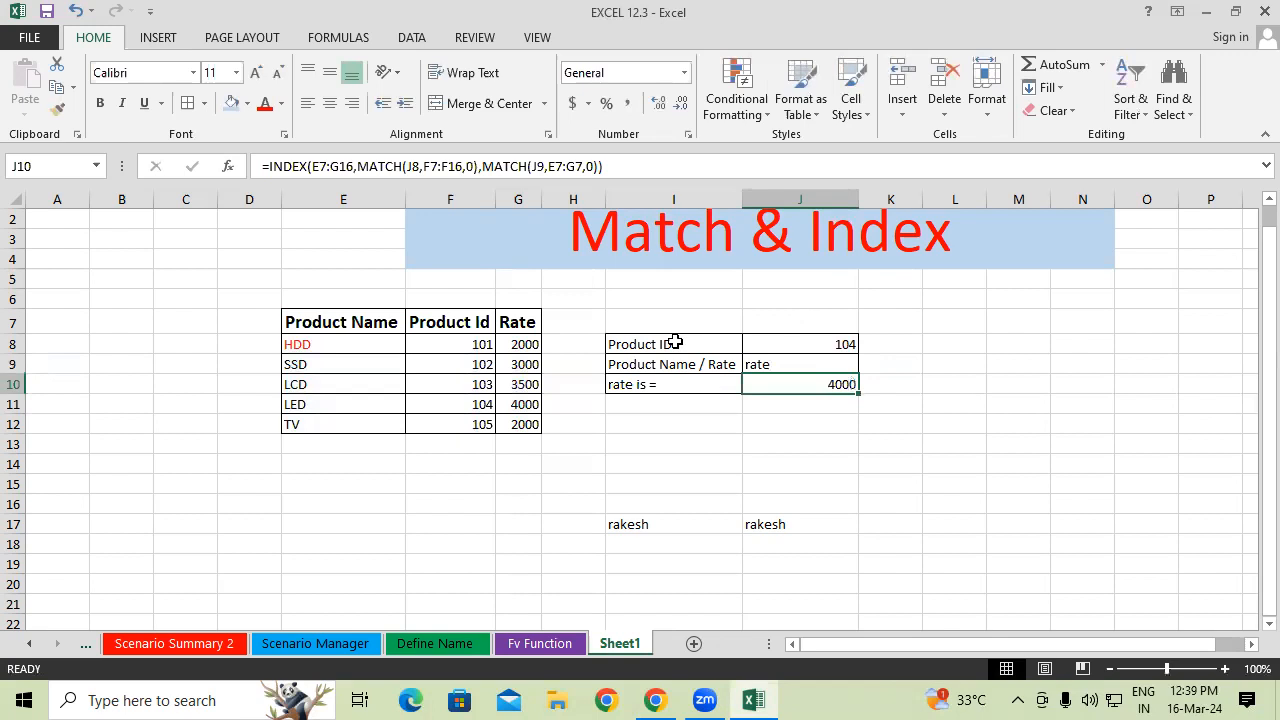
left_click(490, 402)
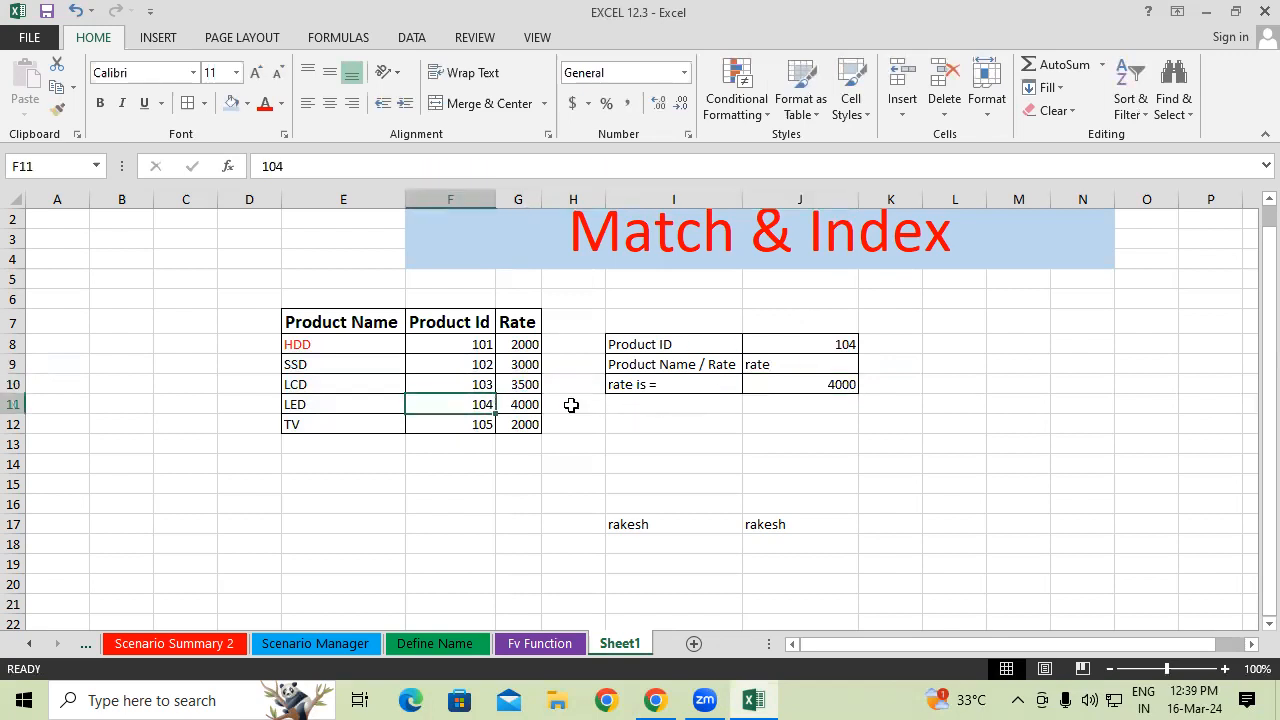
left_click(538, 403)
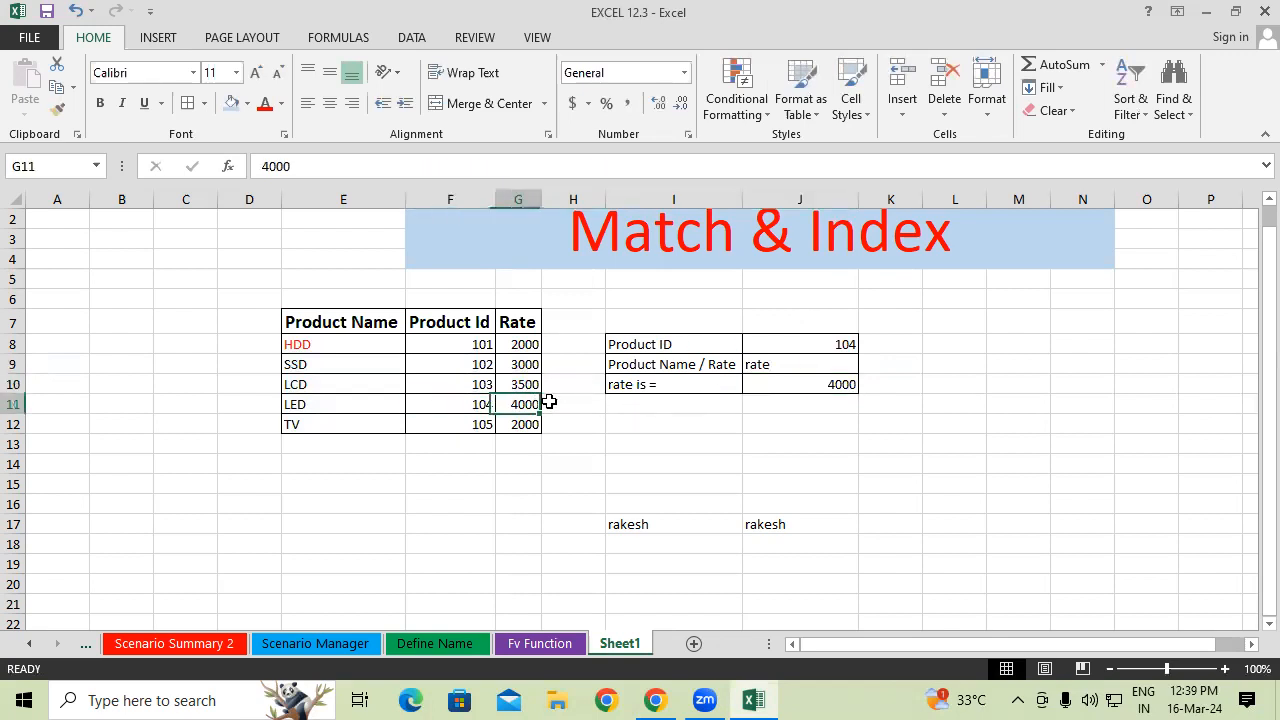
- Set the product ID in J8 to 101, check its rate against the table, and switch J9 to Product Name
left_click(815, 346)
type("101")
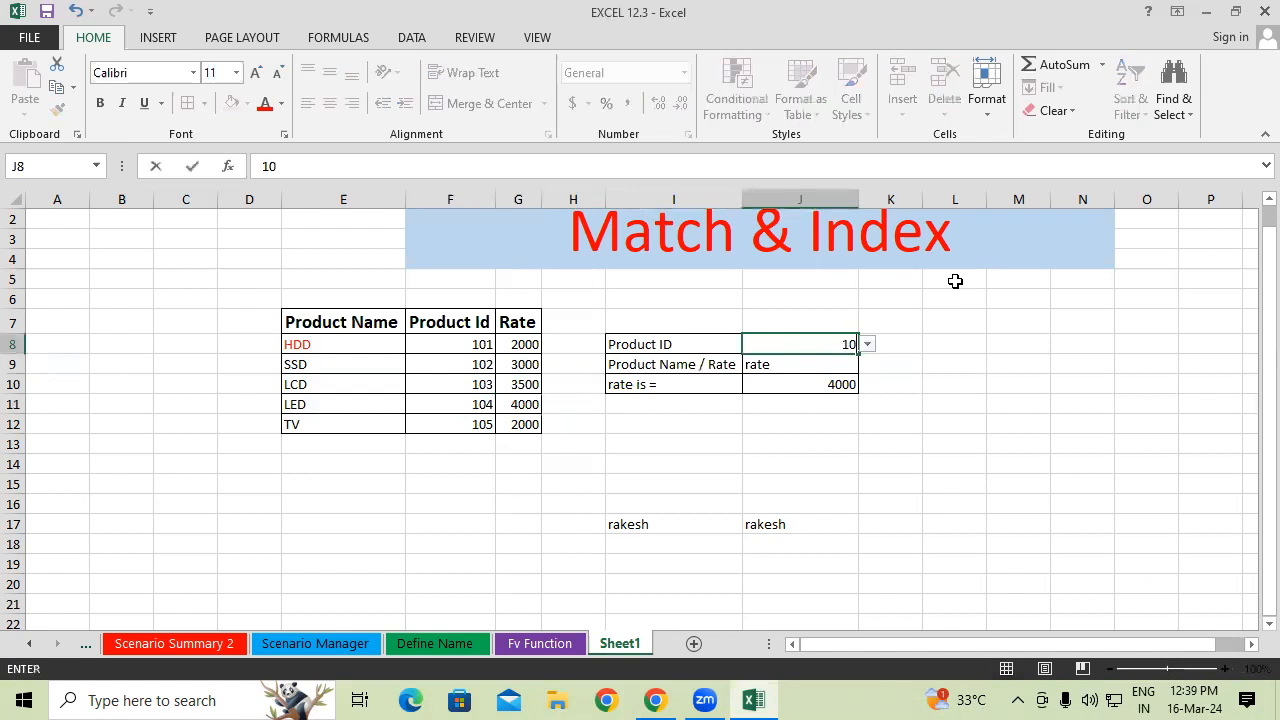
key("Return")
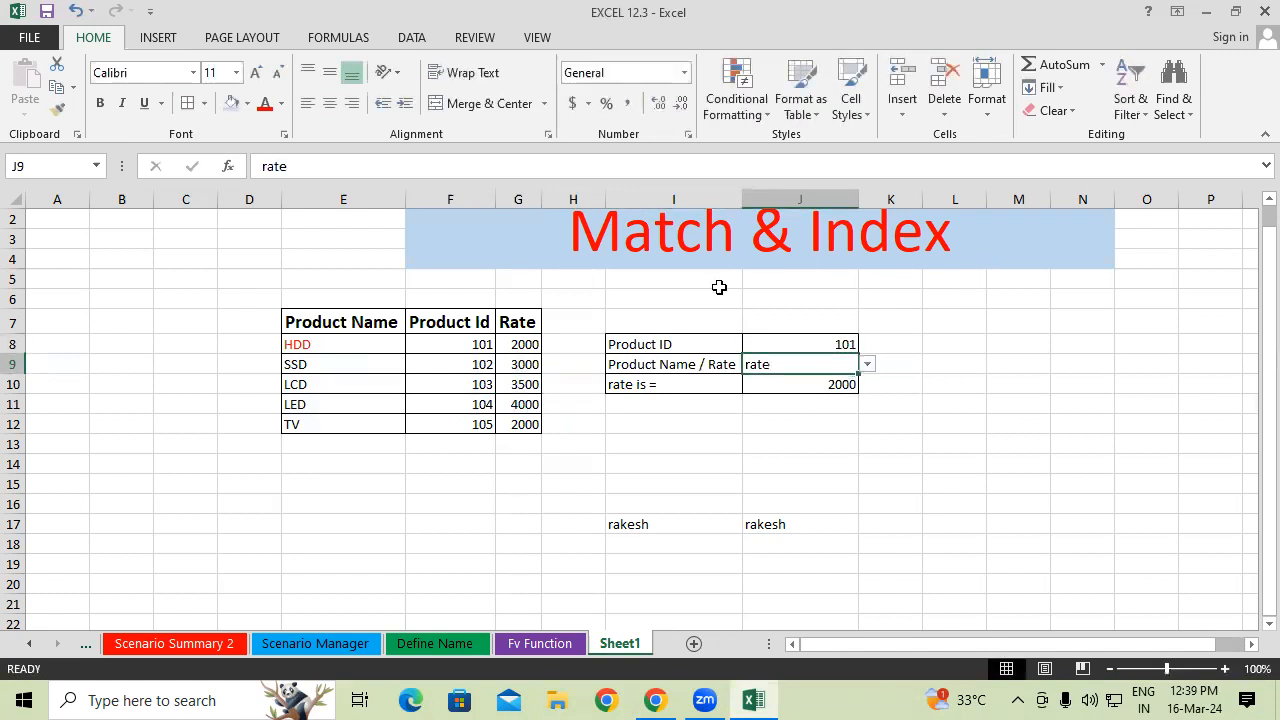
left_click(521, 340)
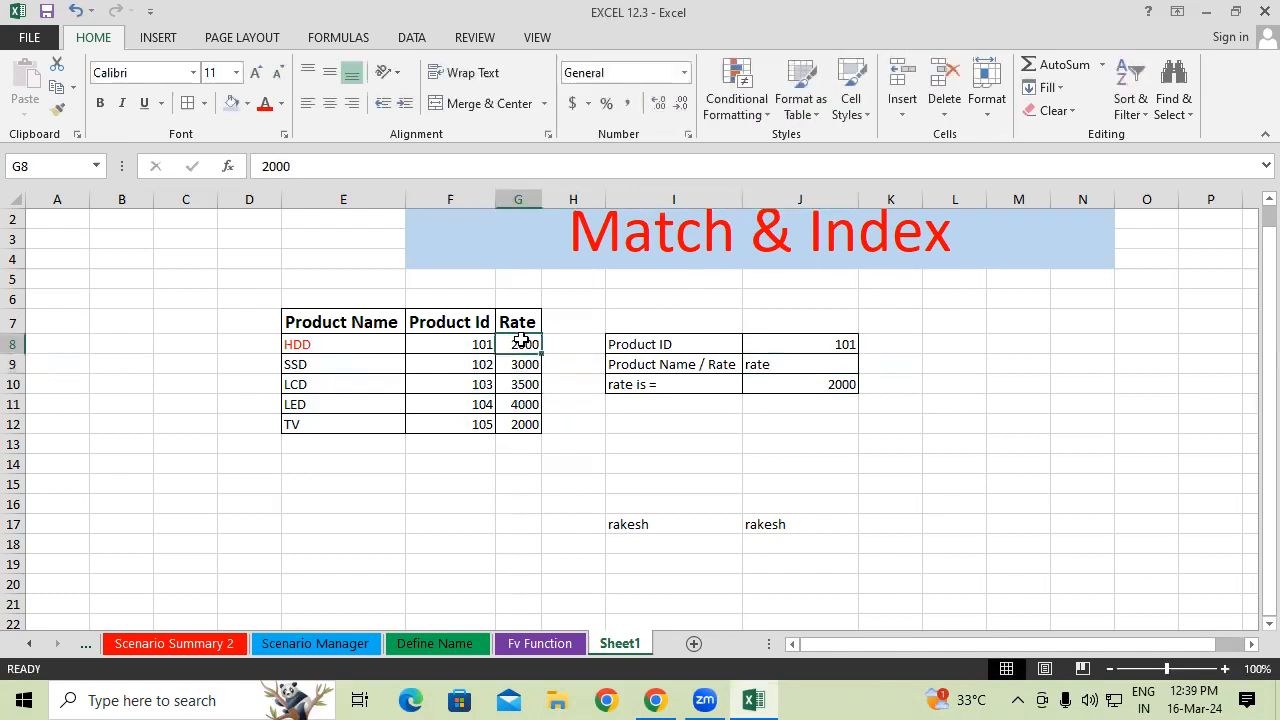
left_click(814, 364)
left_click(867, 364)
left_click(824, 385)
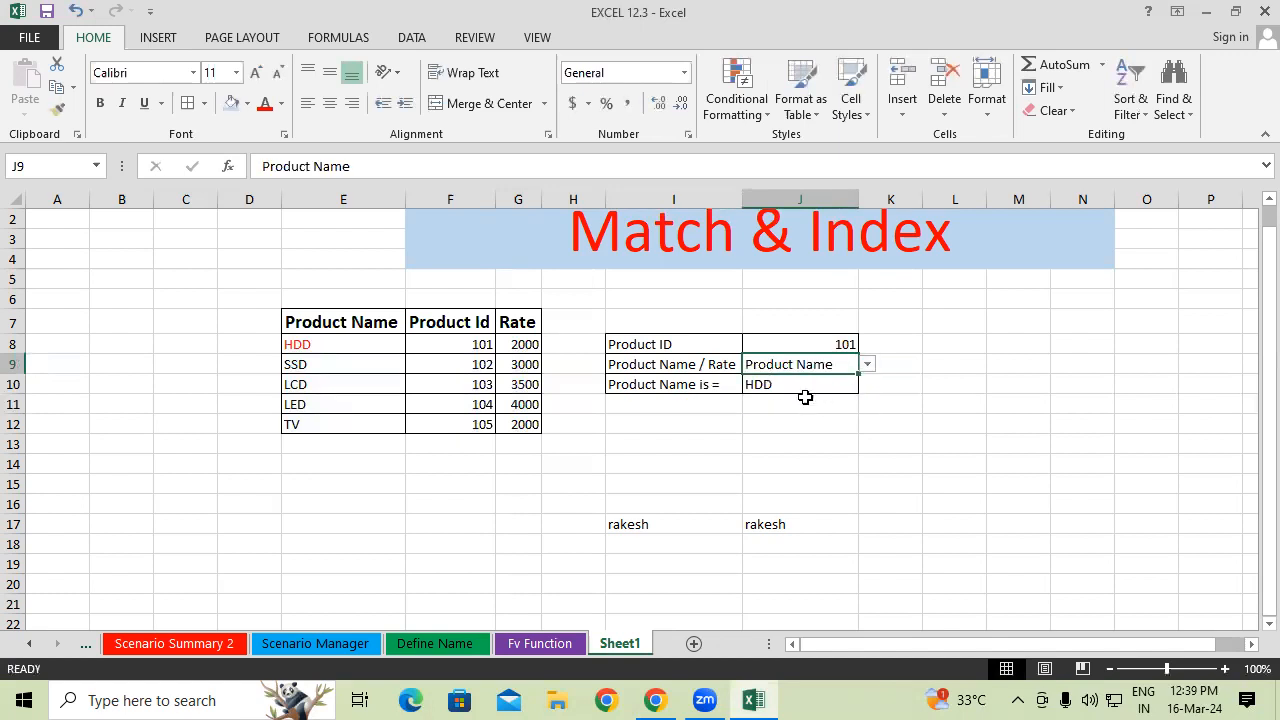
left_click(824, 385)
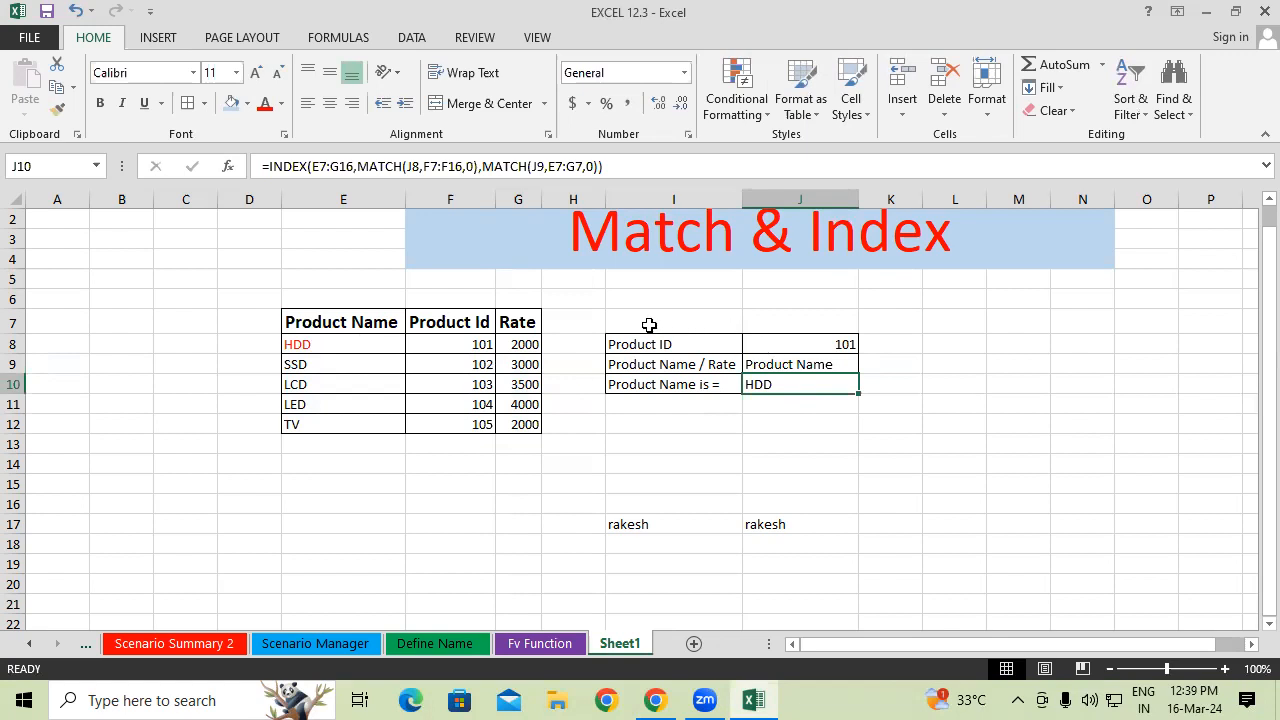
- Enter the formula =MATCH(J8,F7:F12,0) in cell K8 beside the product ID
left_click(884, 344)
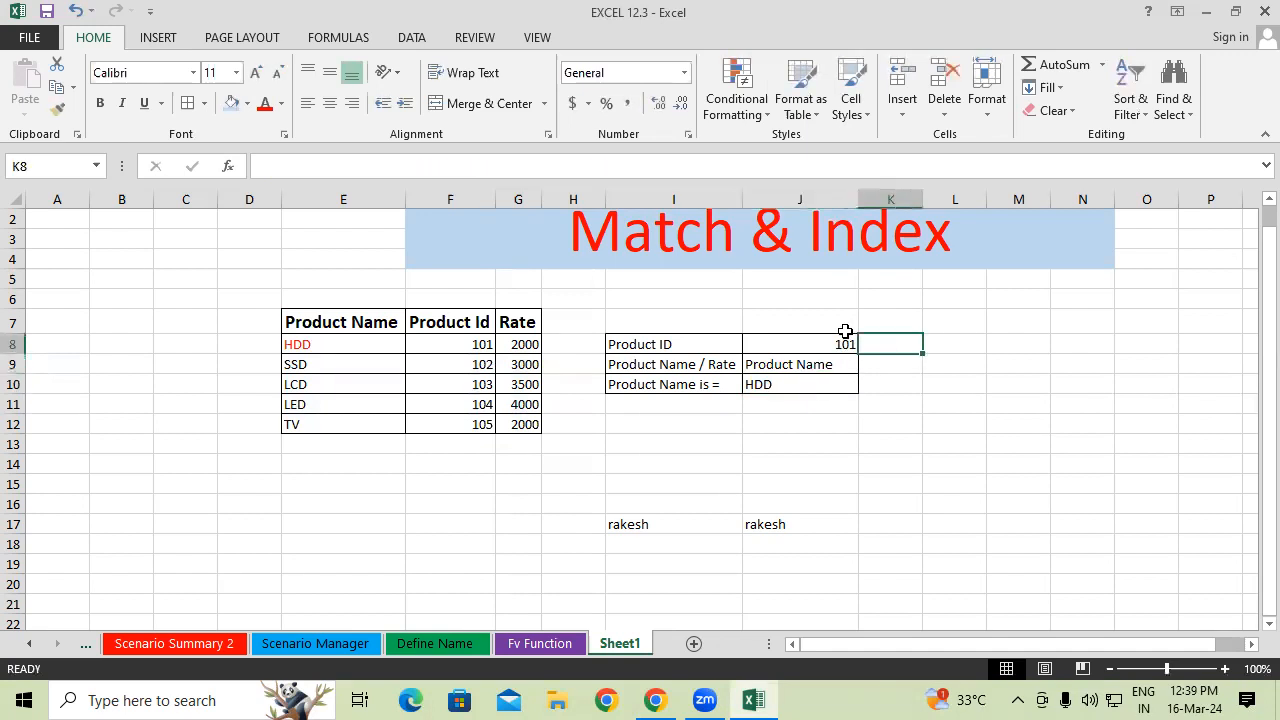
type("=ma")
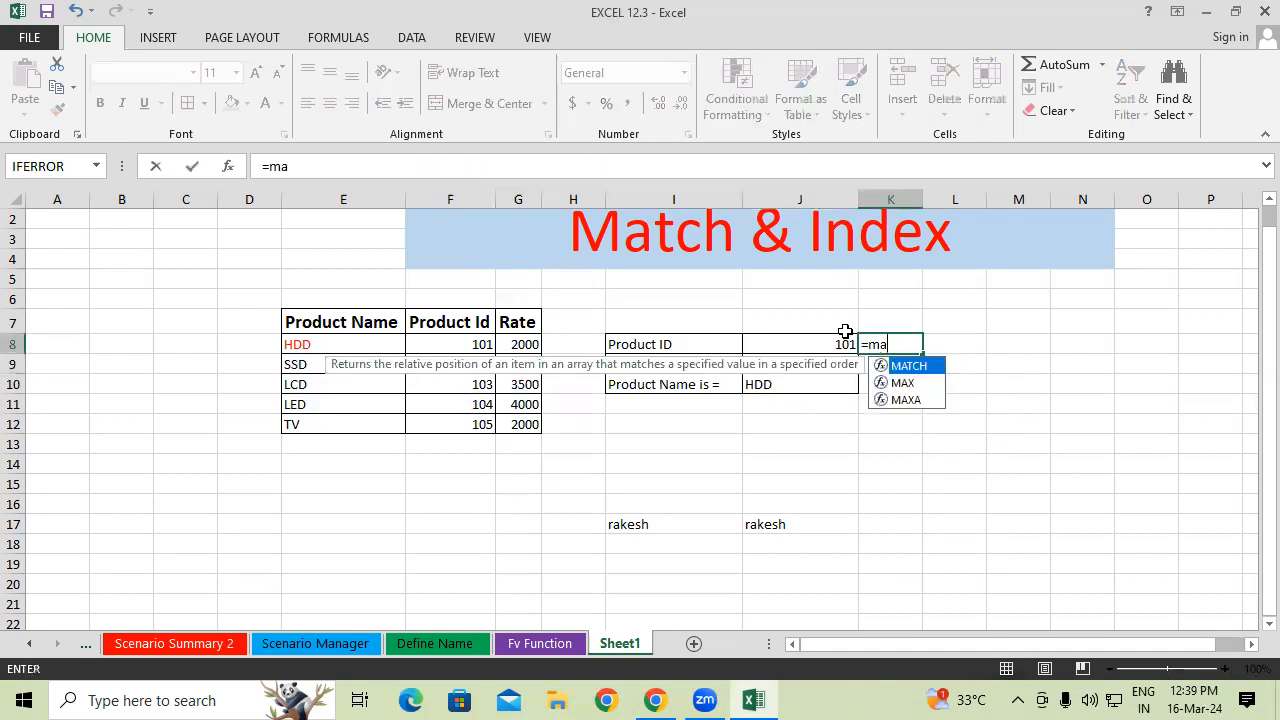
key("Tab")
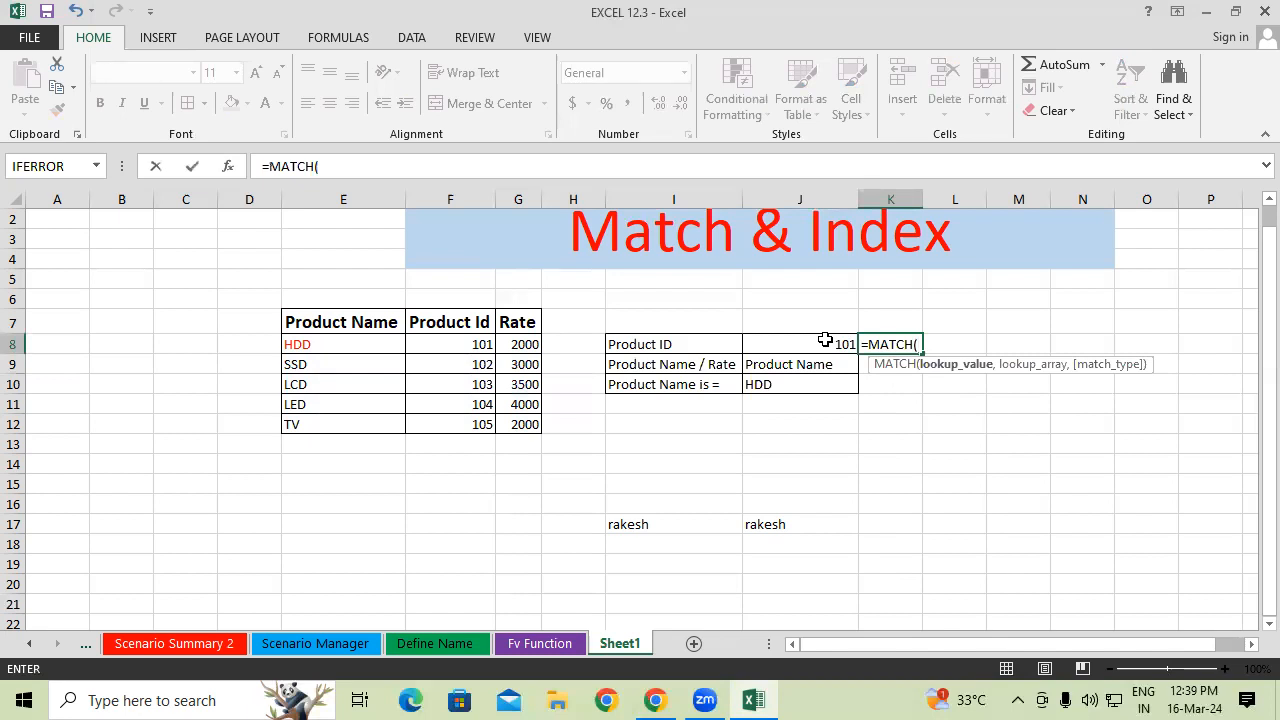
left_click(825, 341)
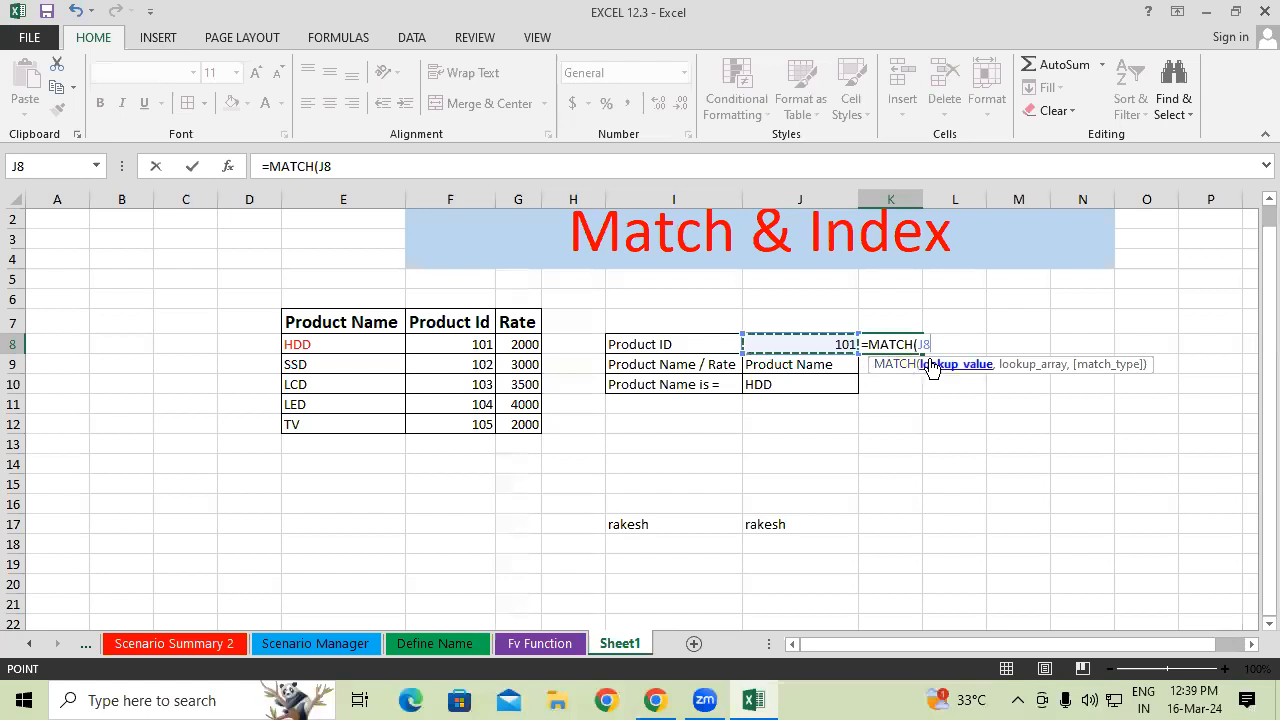
type(",")
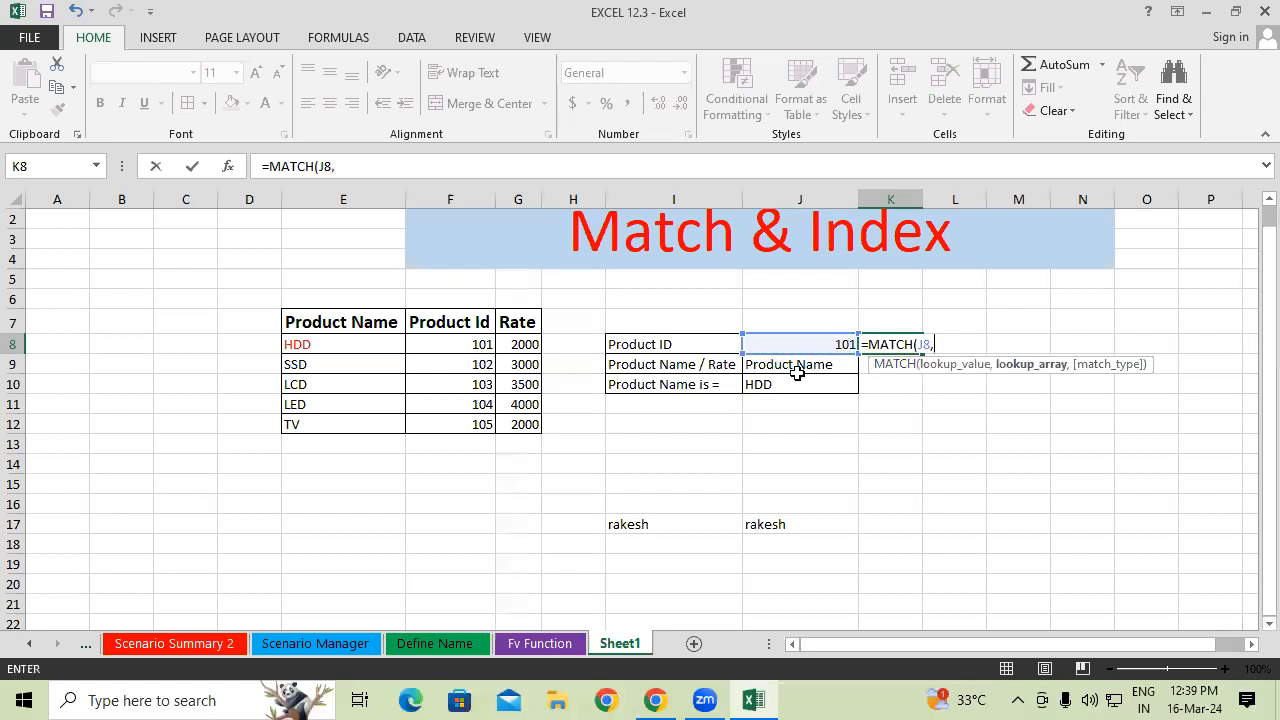
left_click_drag(468, 323, 490, 424)
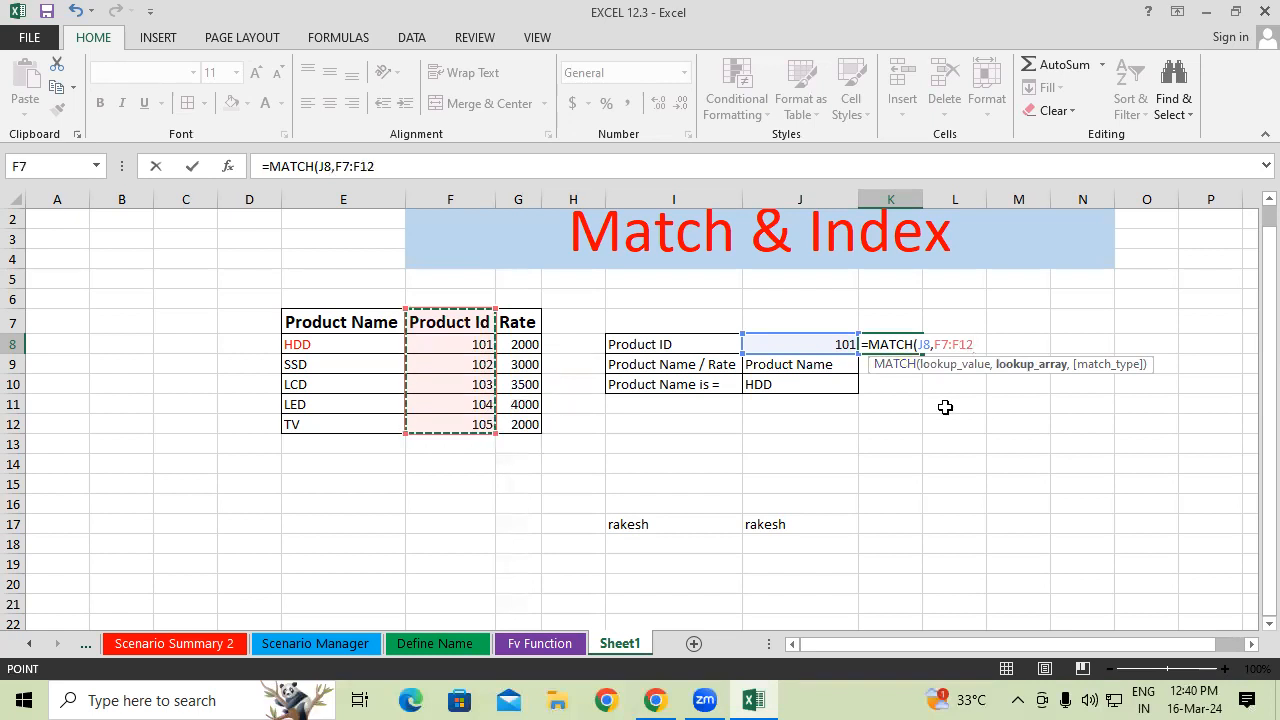
type(",0/")
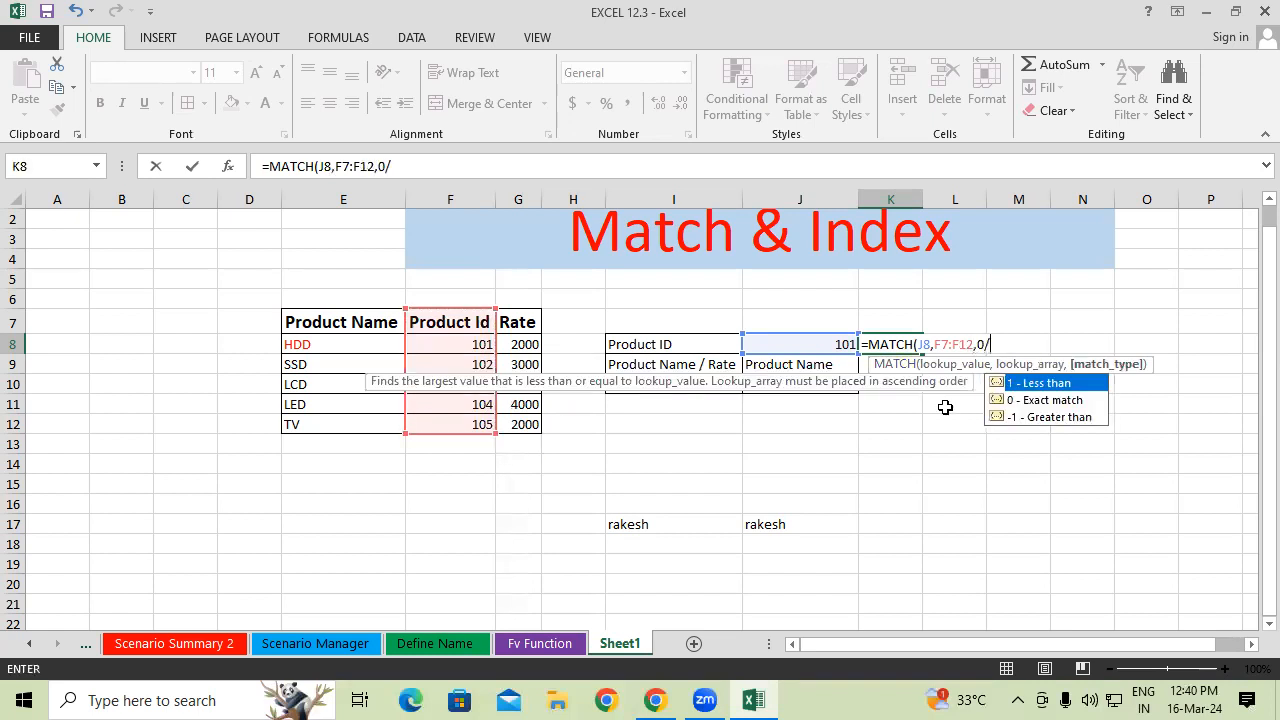
key("BackSpace")
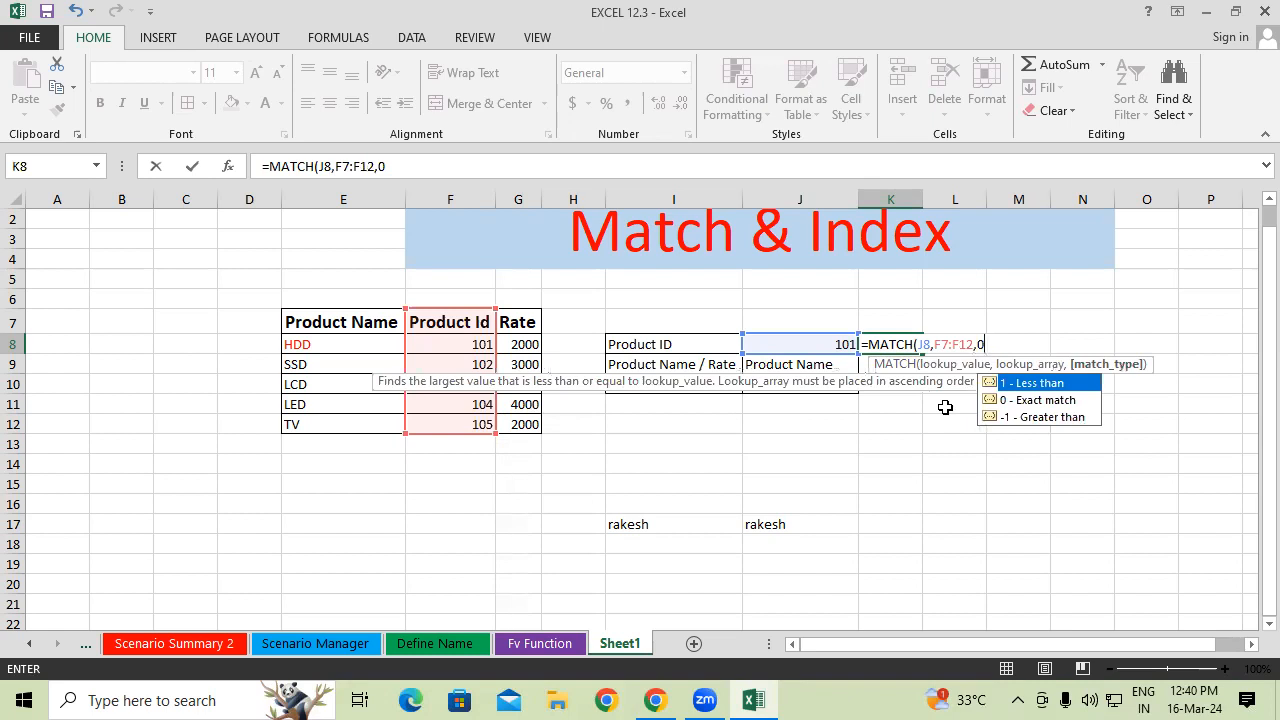
type(")")
key("Return")
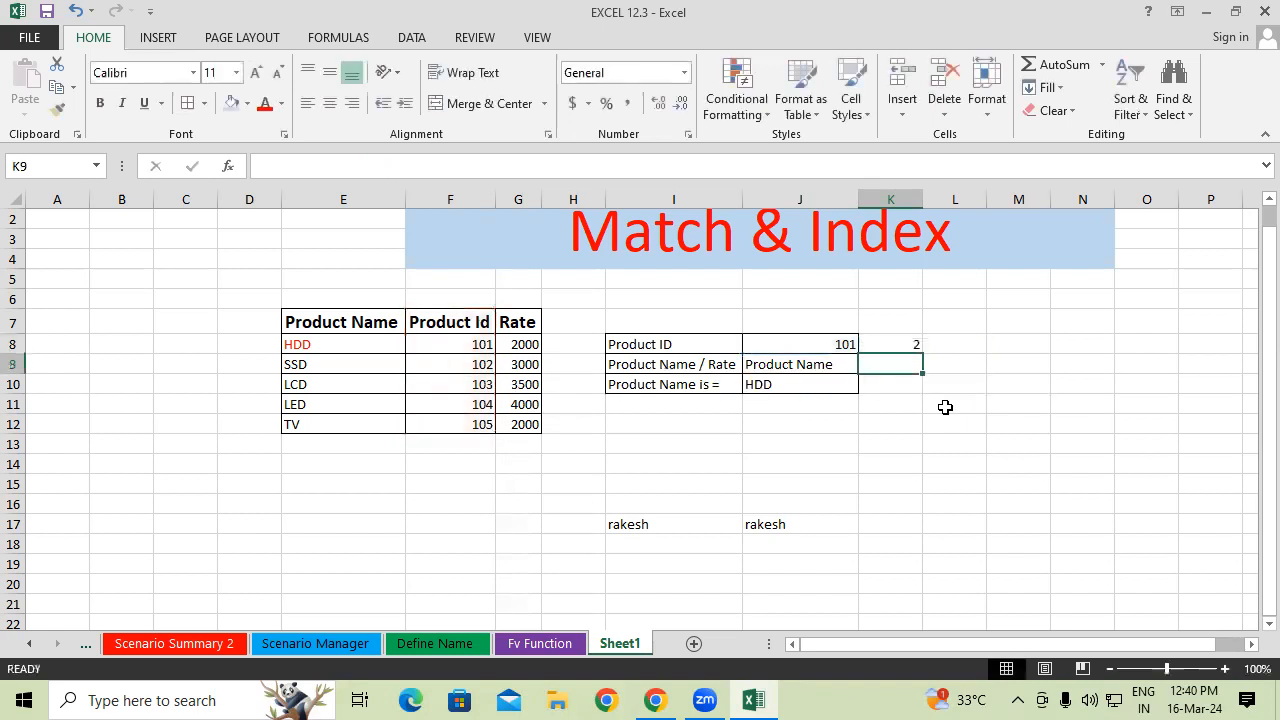
- Compare the MATCH position in K8 with table rows 7 and 8, and retest it with product ID 104 in J8
left_click(830, 344)
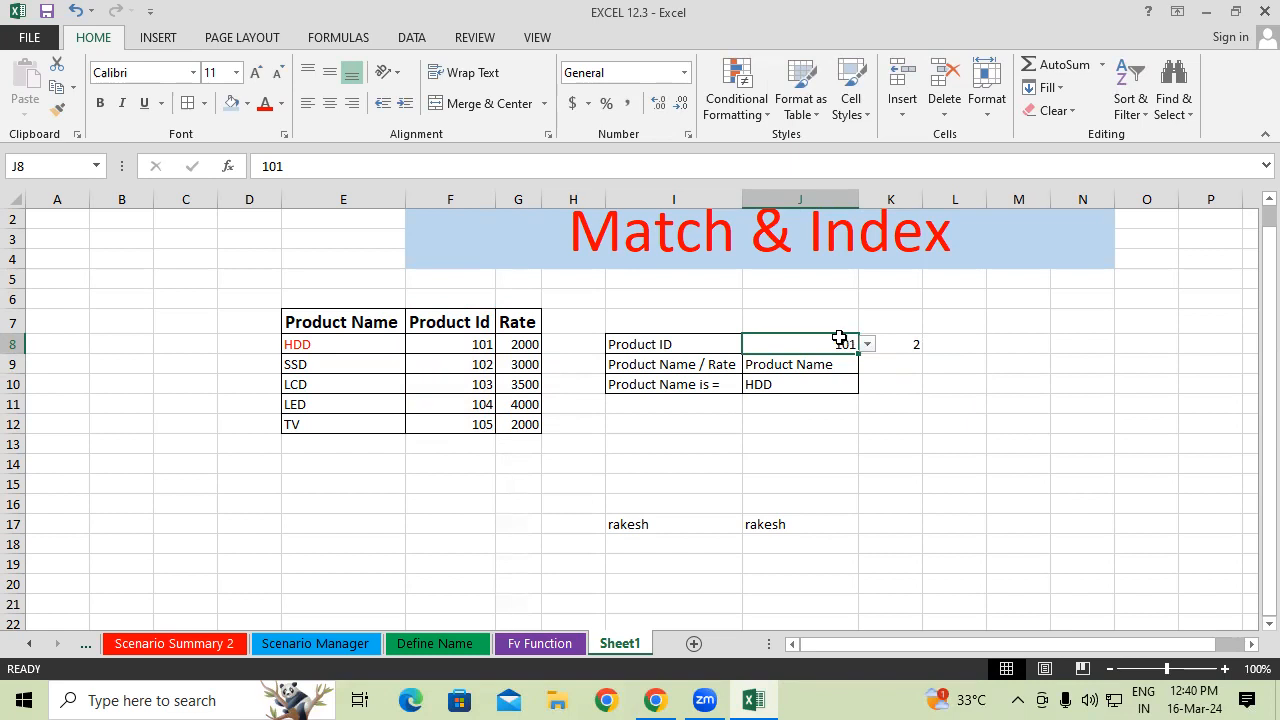
left_click(456, 350)
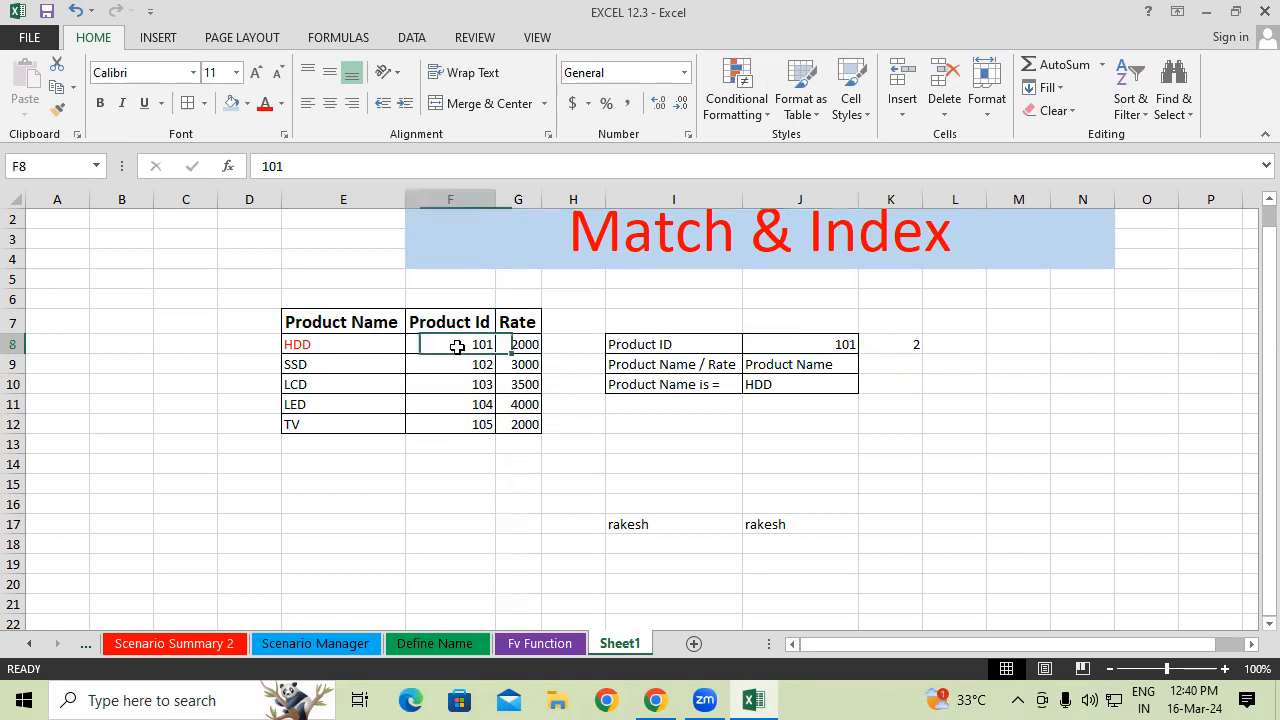
mouse_move(14, 321)
left_mouse_down()
mouse_move(14, 355)
mouse_move(14, 324)
left_mouse_up()
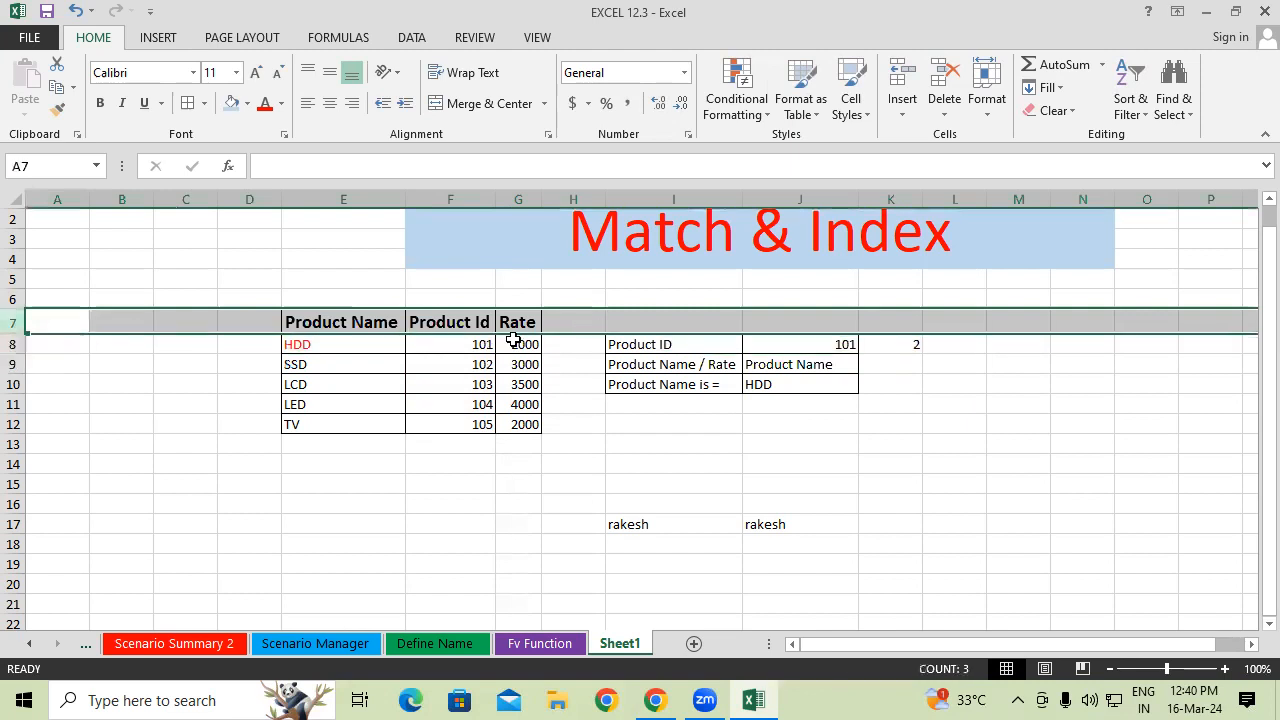
left_click(28, 343)
left_click(14, 343)
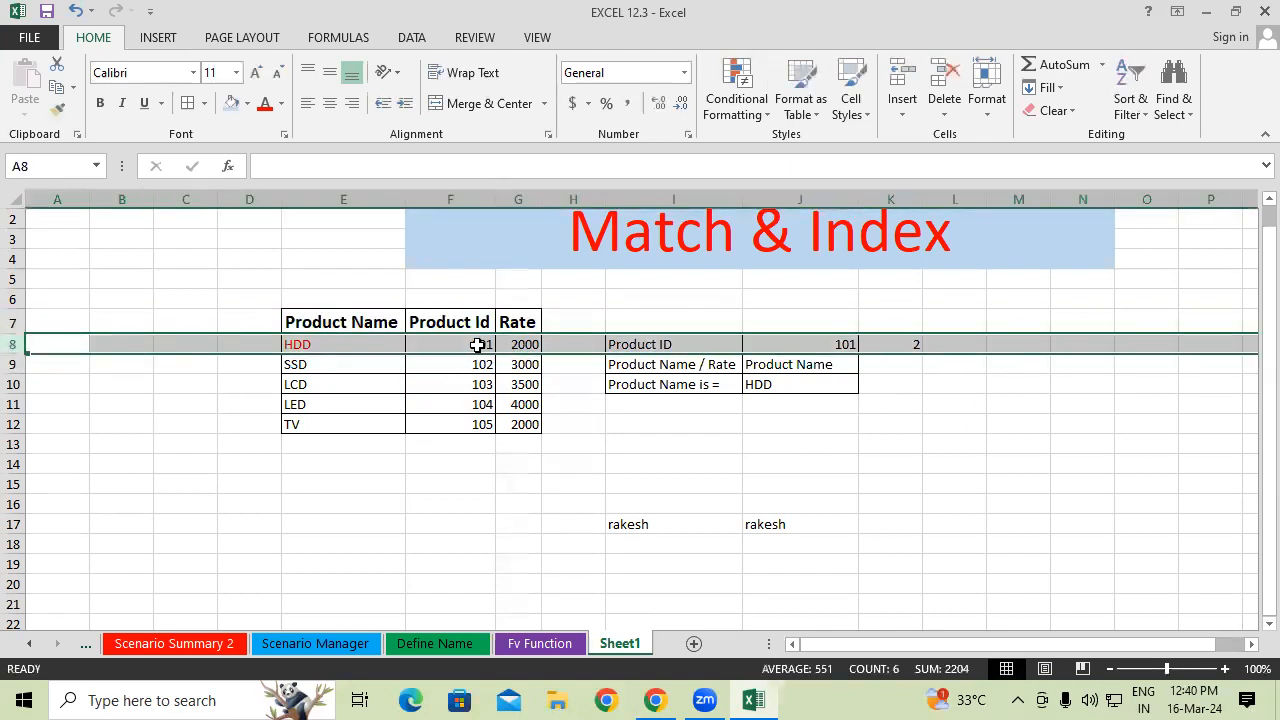
left_click(806, 344)
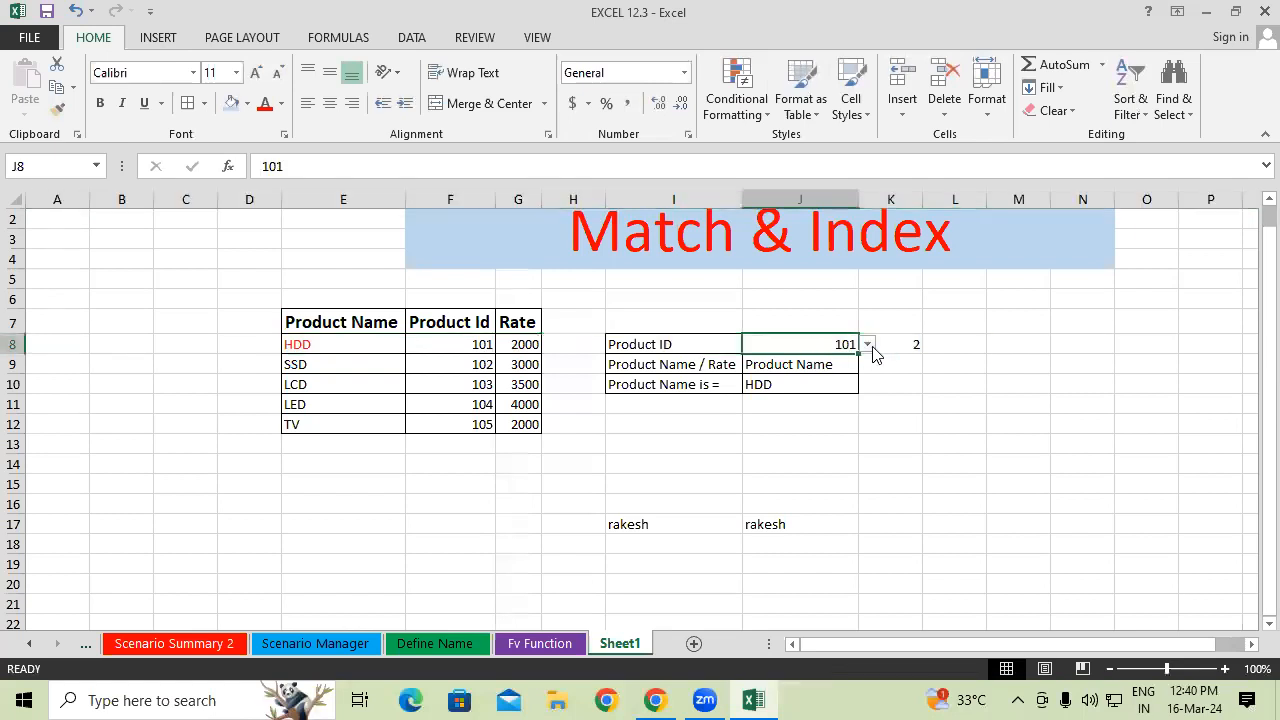
left_click(867, 345)
left_click(790, 400)
left_click(893, 346)
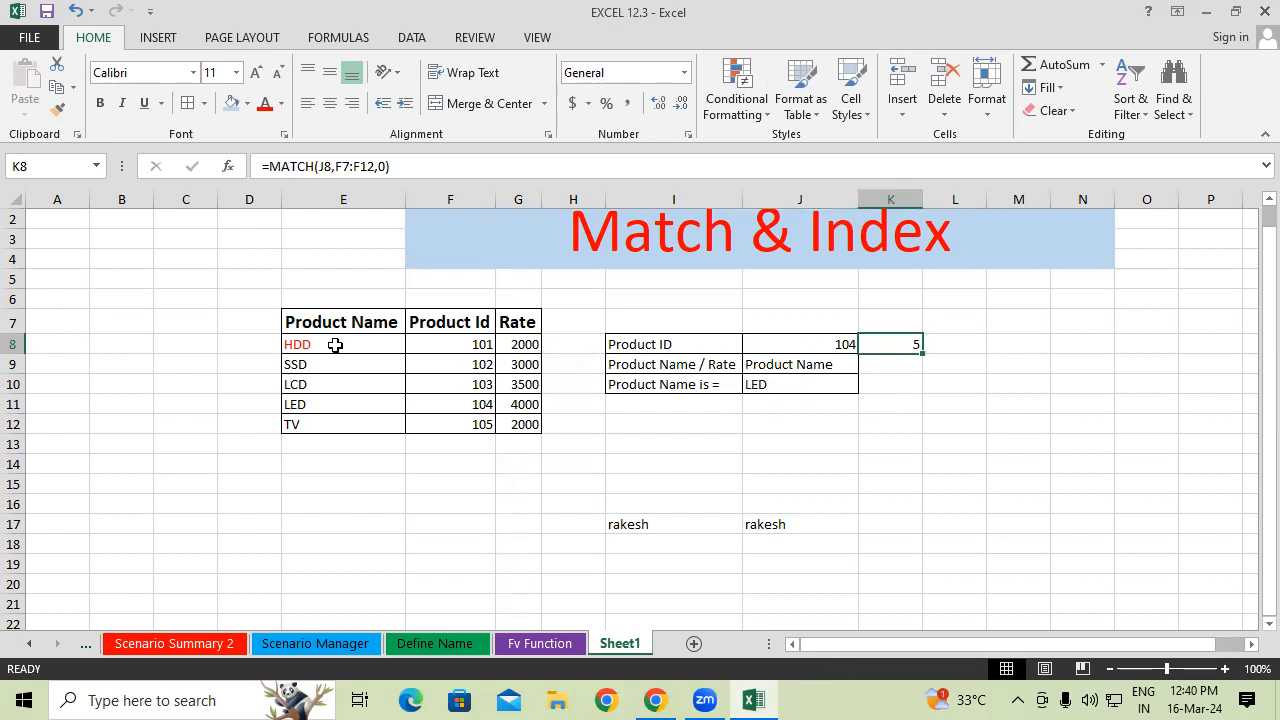
- Count the Product Id column cells from the header in F7 down to ID 104 to compare with the MATCH position in K8
left_click_drag(453, 321, 470, 424)
left_click(476, 398)
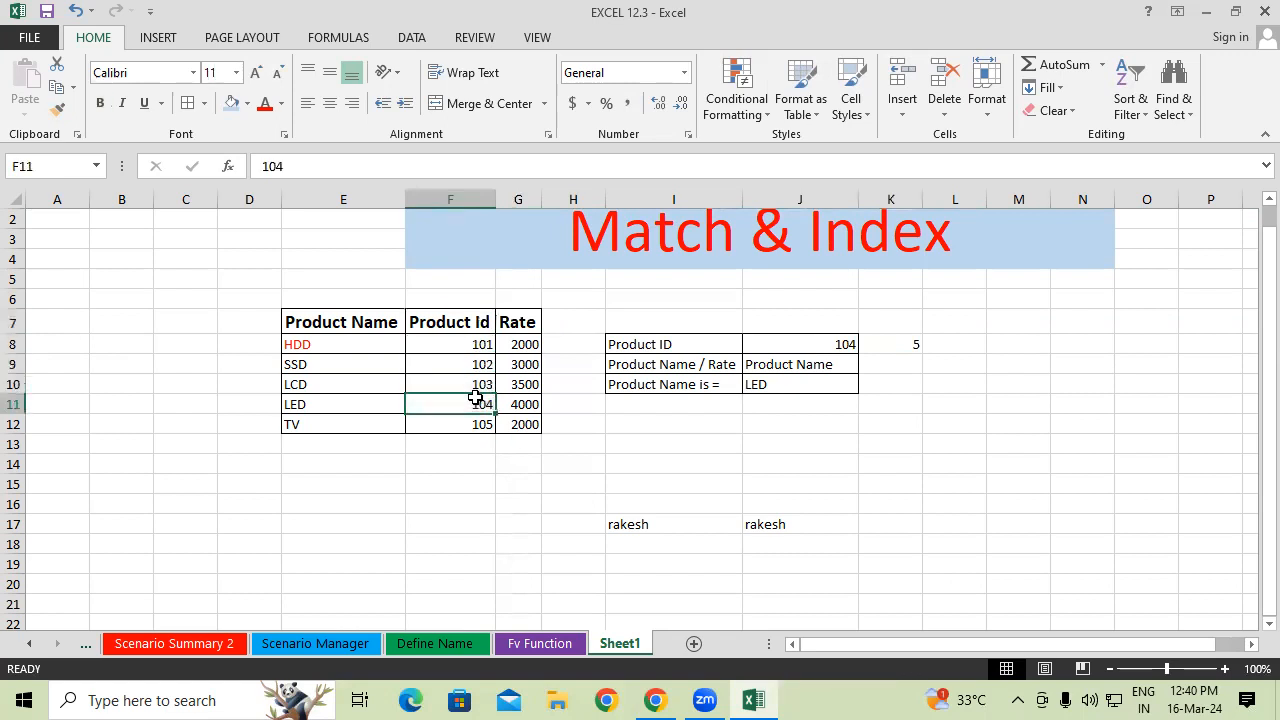
left_click(468, 322)
left_click(466, 345)
left_click(466, 362)
left_click(465, 378)
left_click(456, 400)
- Enter the formula =MATCH(J9,E7:G7,0) in cell K9 to find the chosen heading's column position
left_click(905, 366)
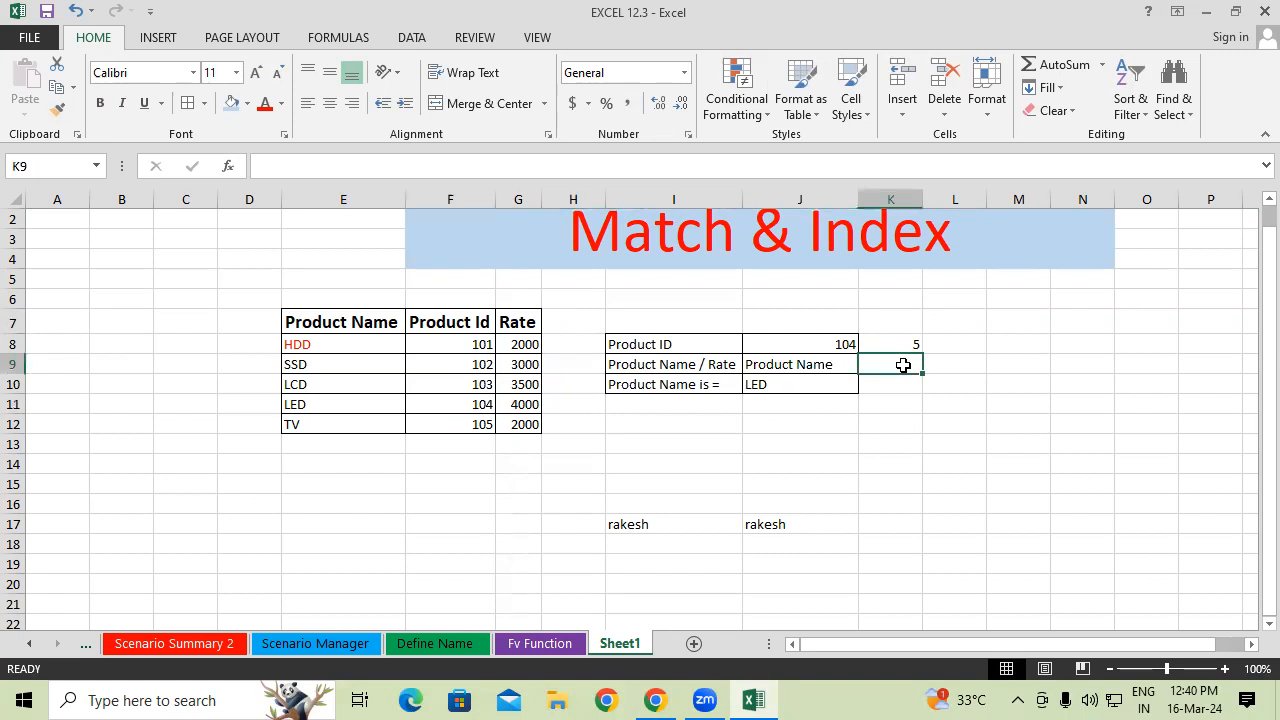
type("=mat")
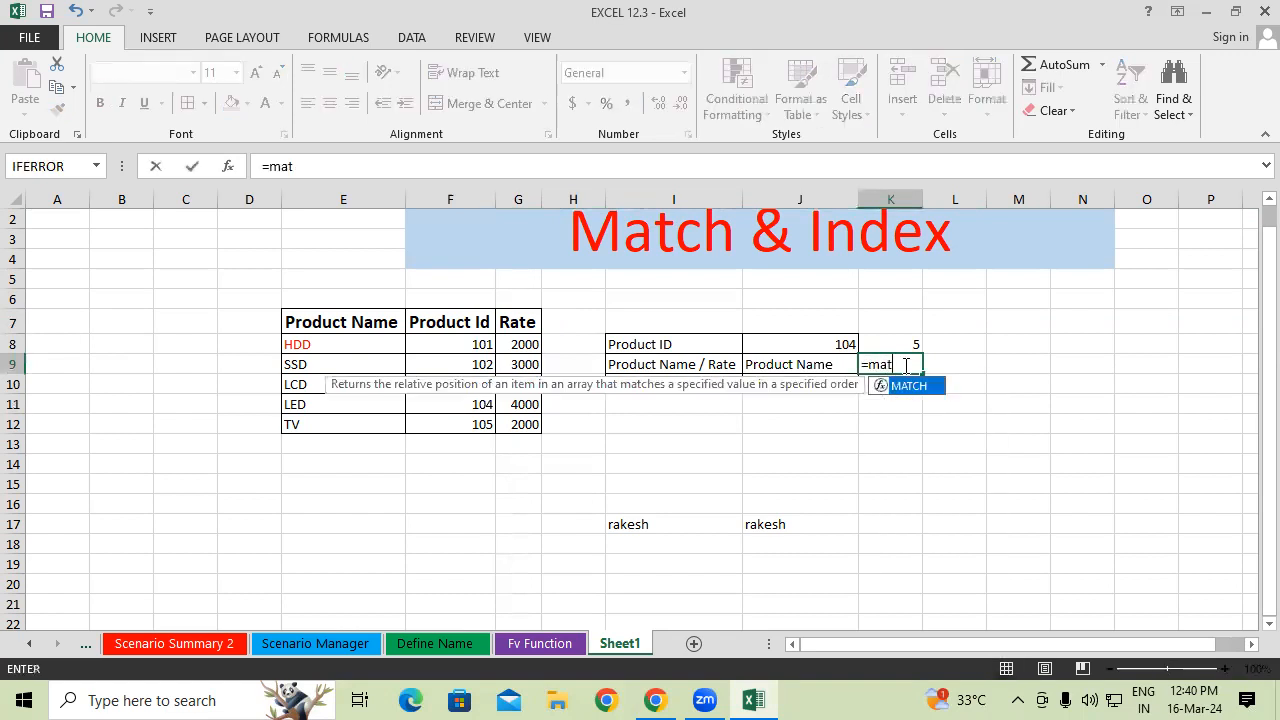
key("Tab")
left_click(771, 368)
type(",")
left_click_drag(334, 323, 515, 323)
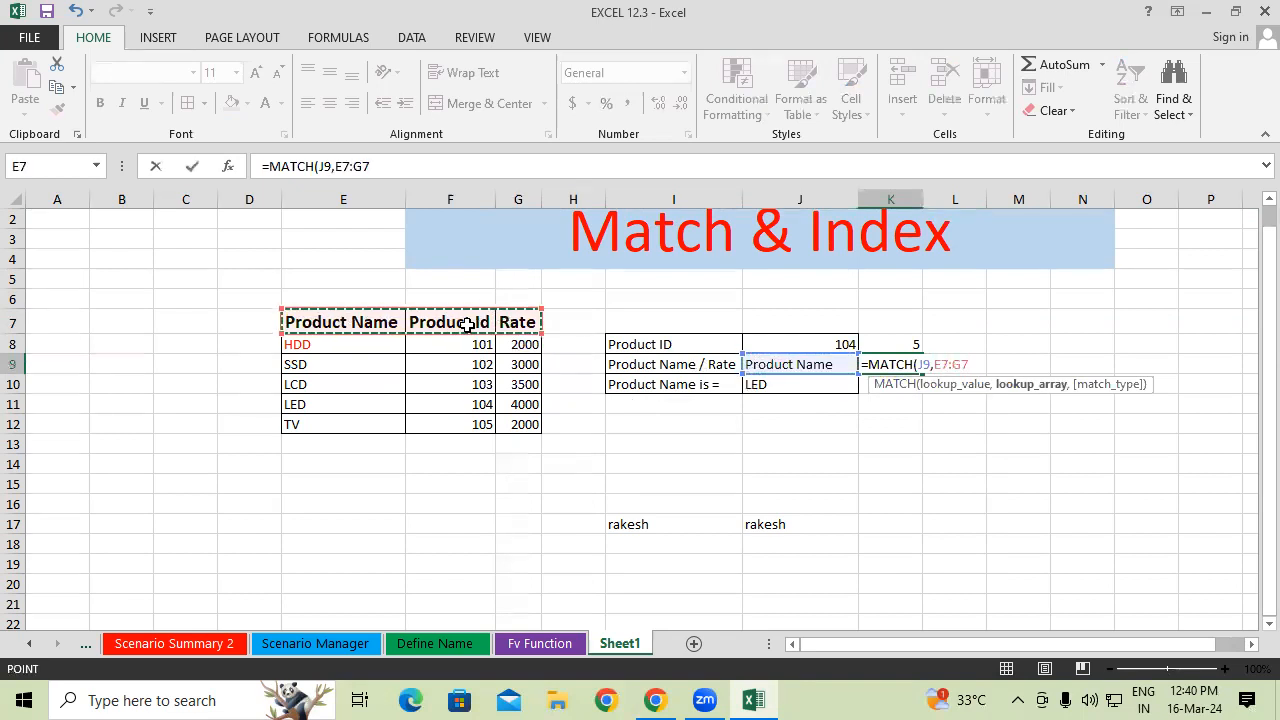
type(",")
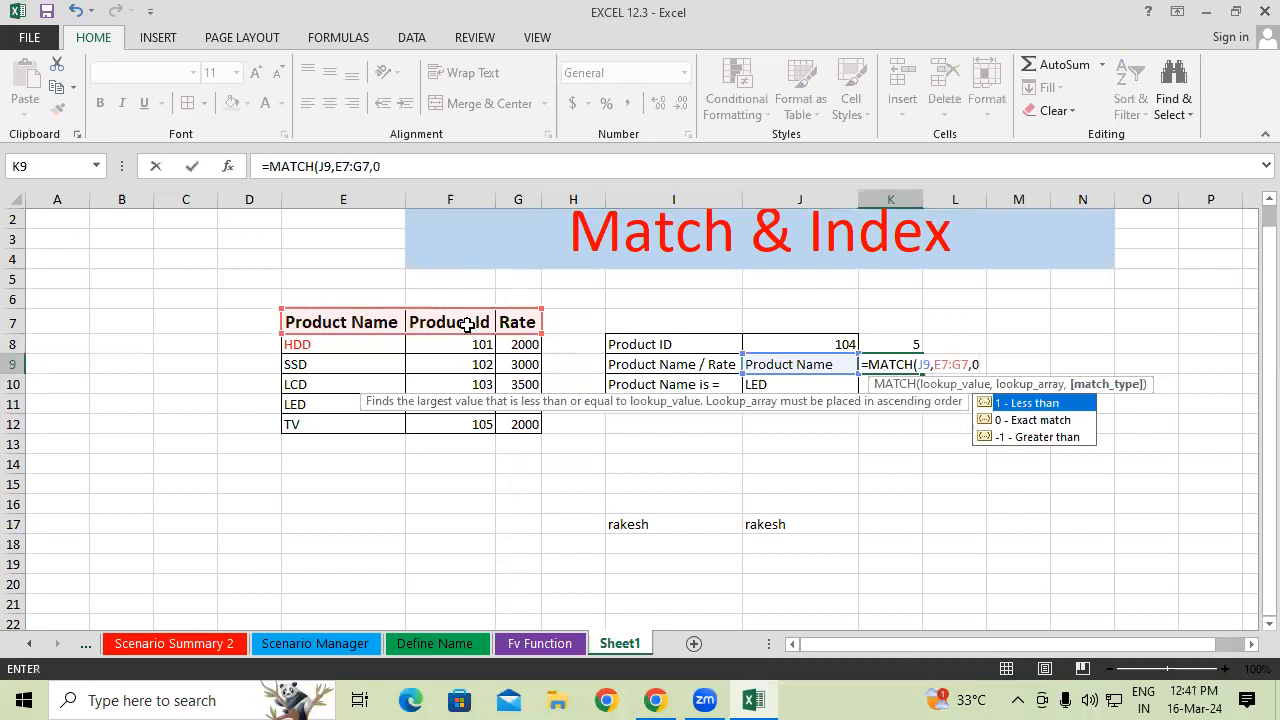
type("0)")
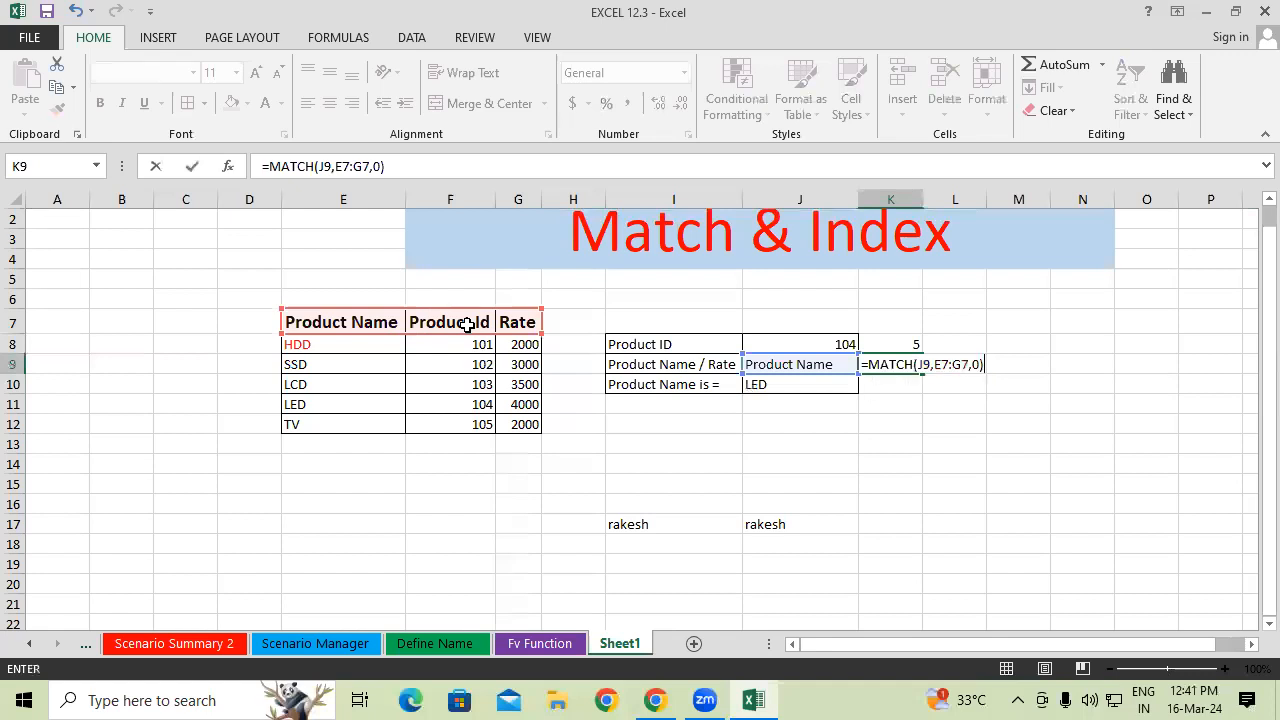
key("Return")
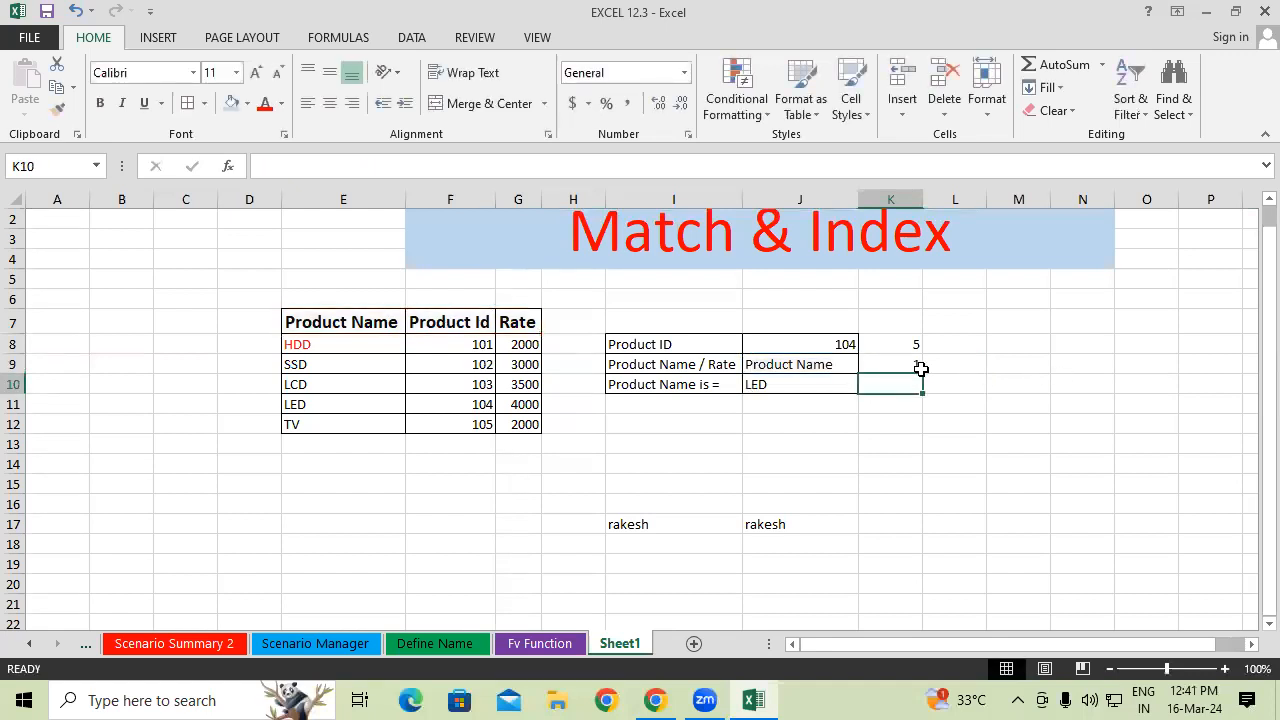
- Switch J9 to Rate, Product Id and back to Rate, checking the MATCH position in K9 for the choices
left_click(823, 364)
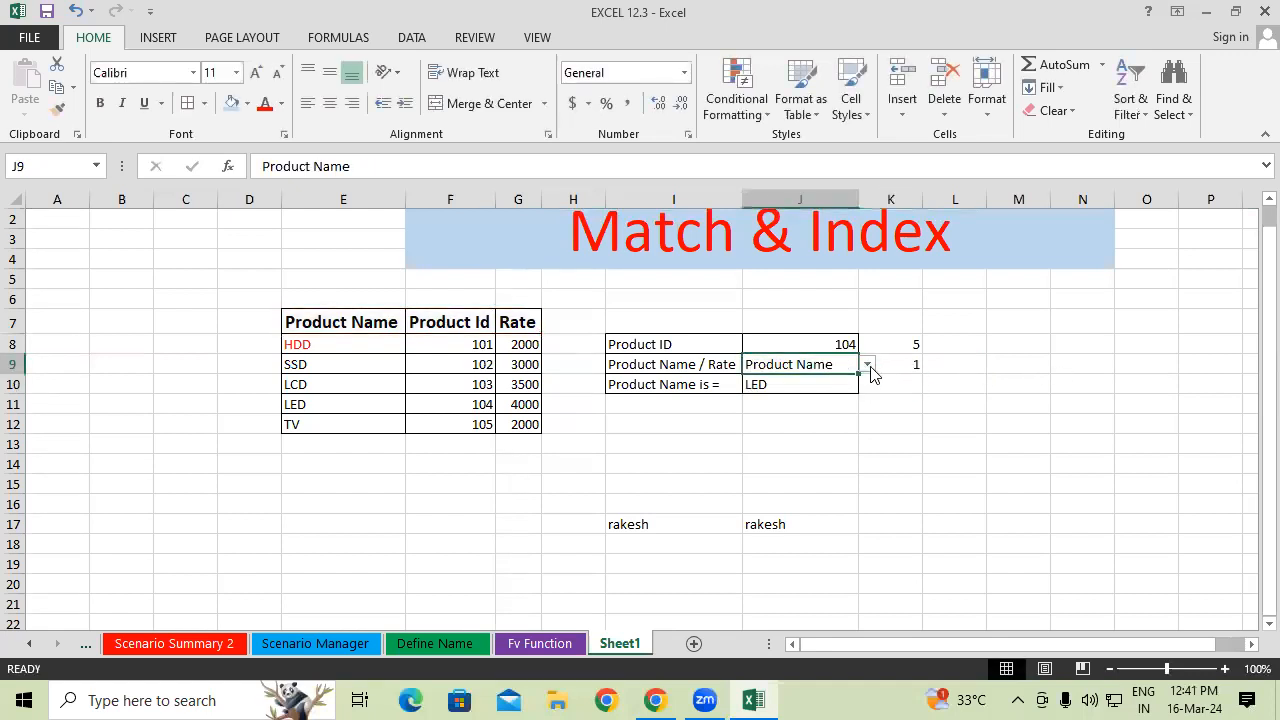
left_click(867, 364)
left_click(808, 407)
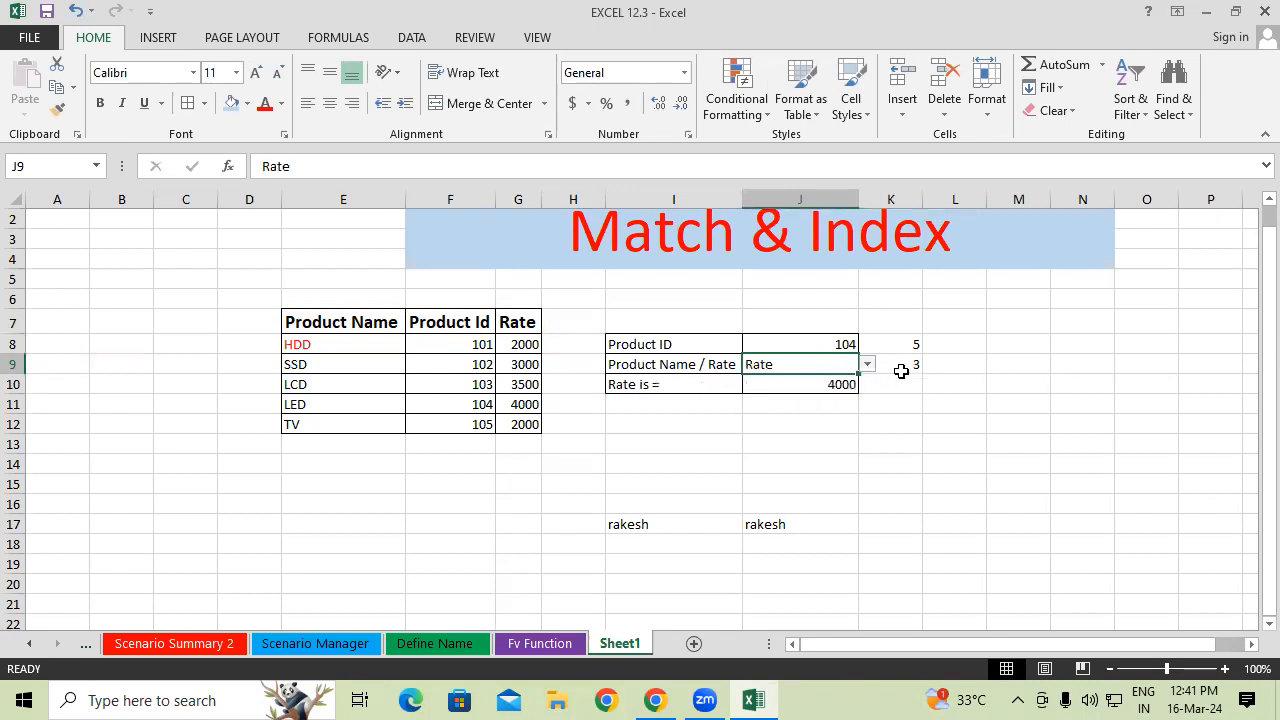
left_click(867, 366)
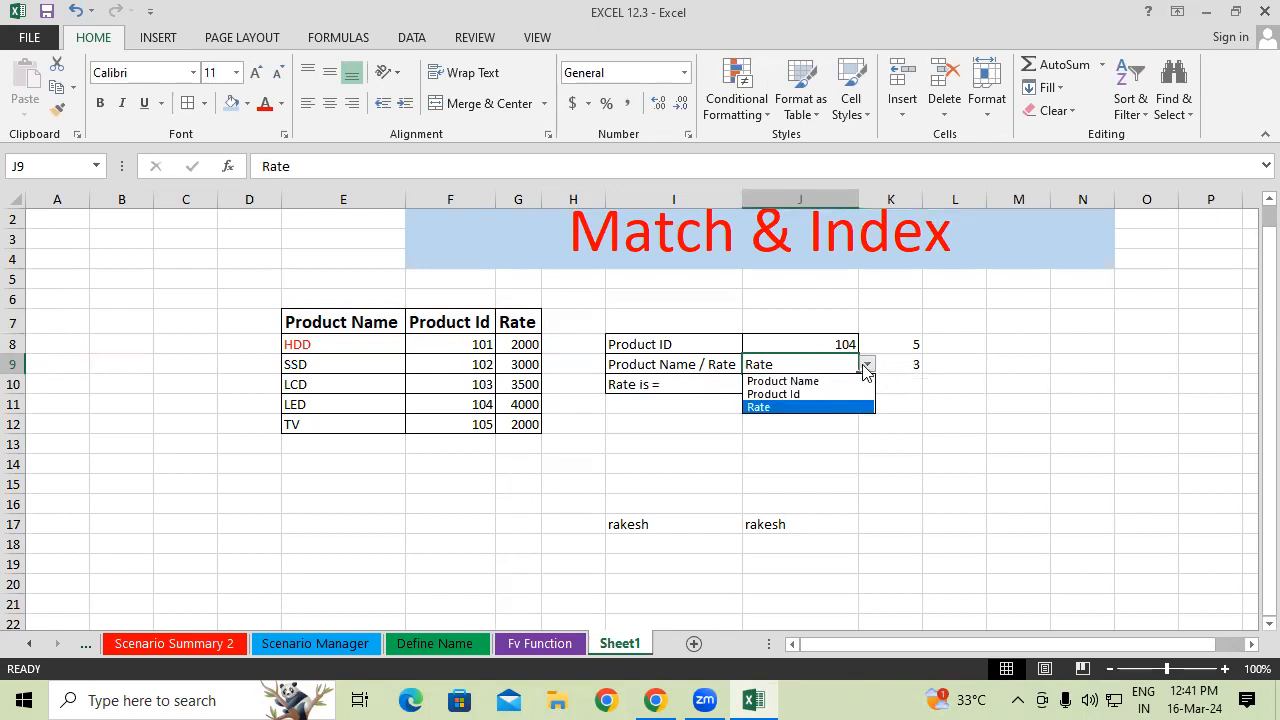
left_click(806, 395)
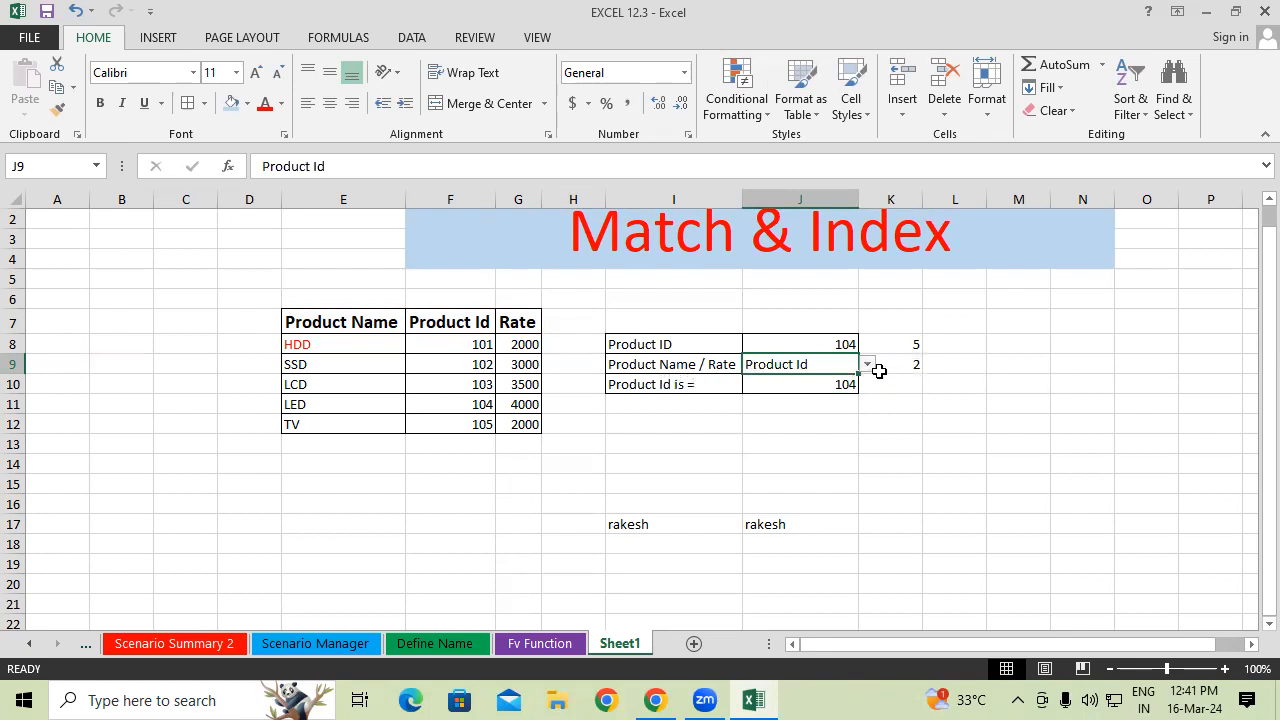
left_click(880, 348)
left_click(884, 380)
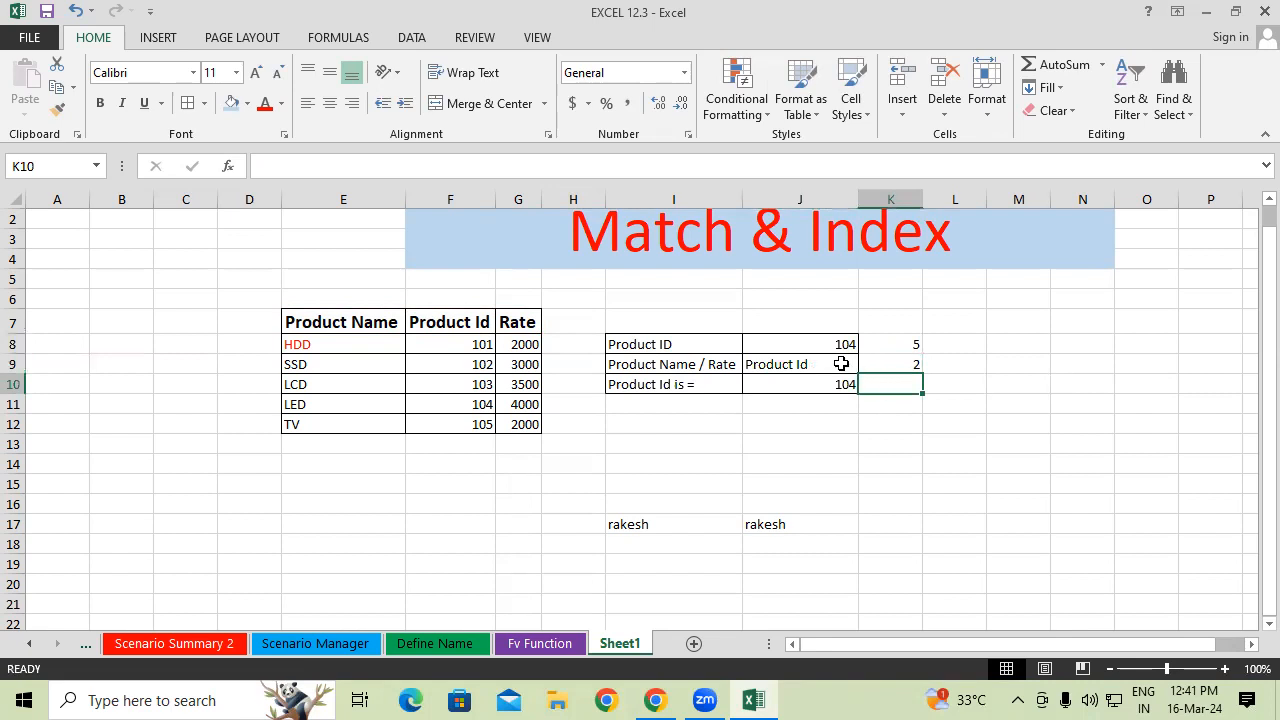
left_click(775, 362)
left_click(866, 364)
left_click(776, 407)
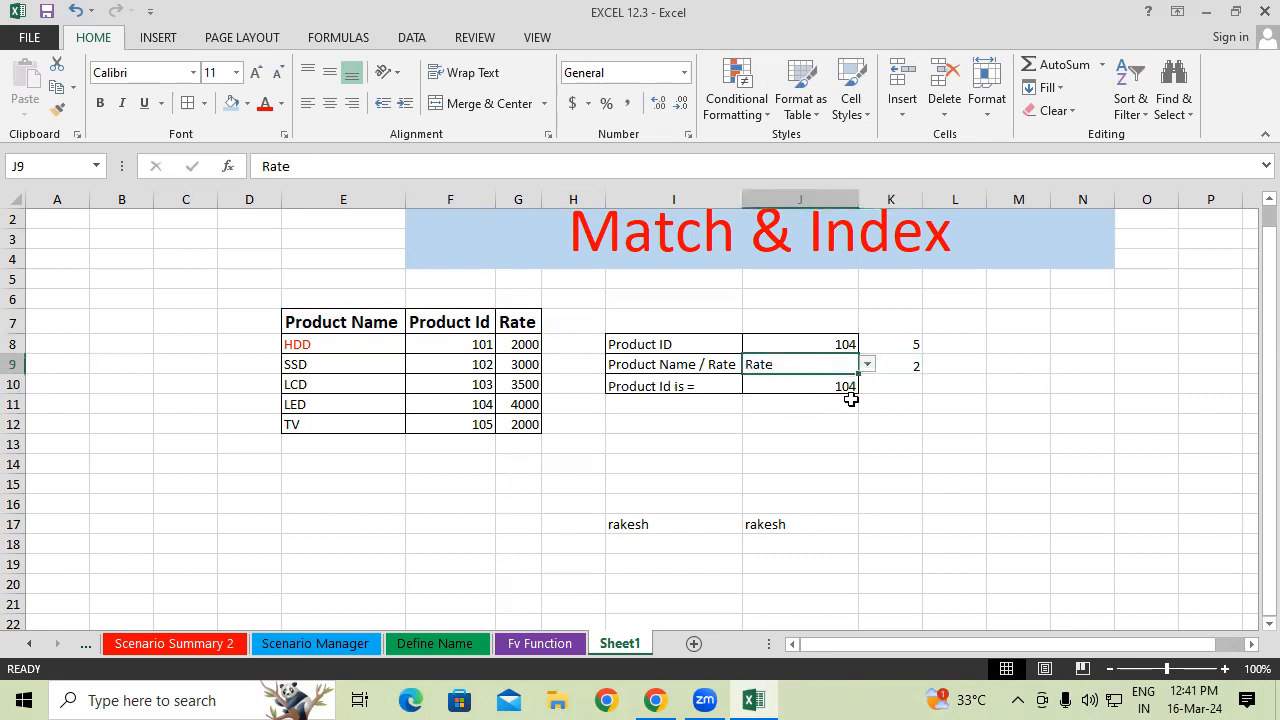
- Replace the formula in J10 with =INDEX(E7:G12,5,3) and check its result against the table's Rate column
left_click(840, 382)
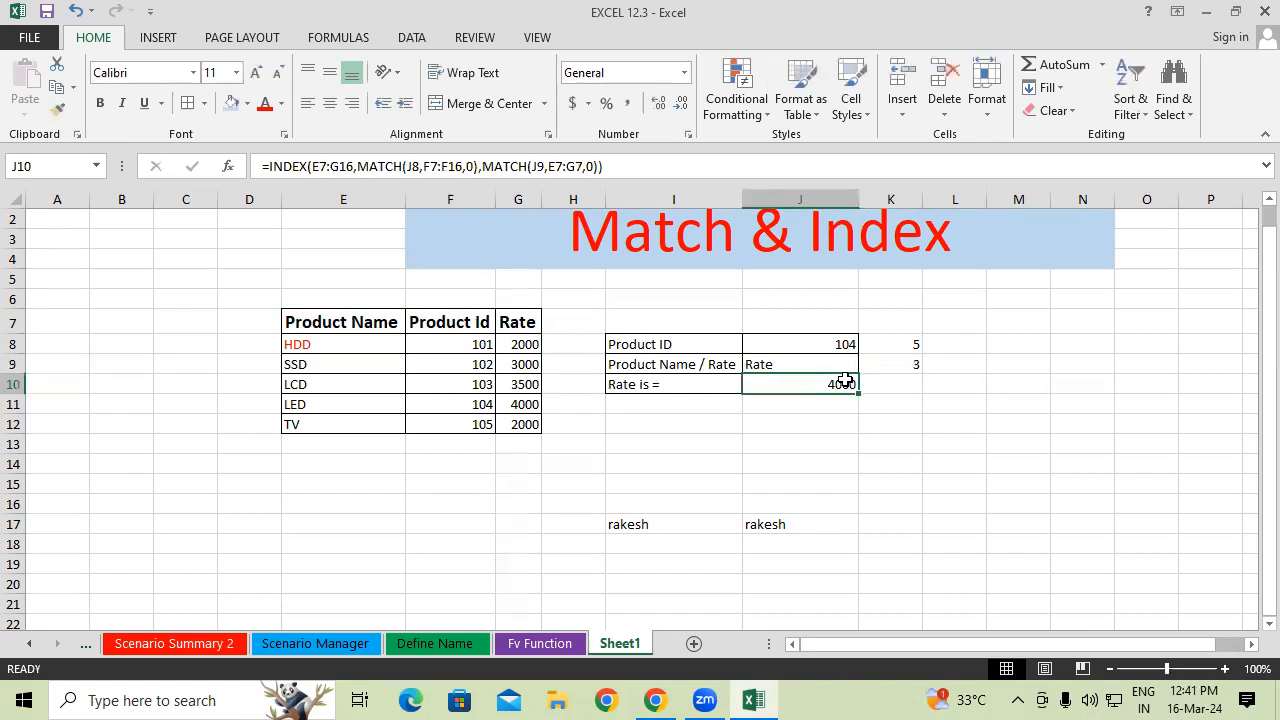
type("=inde")
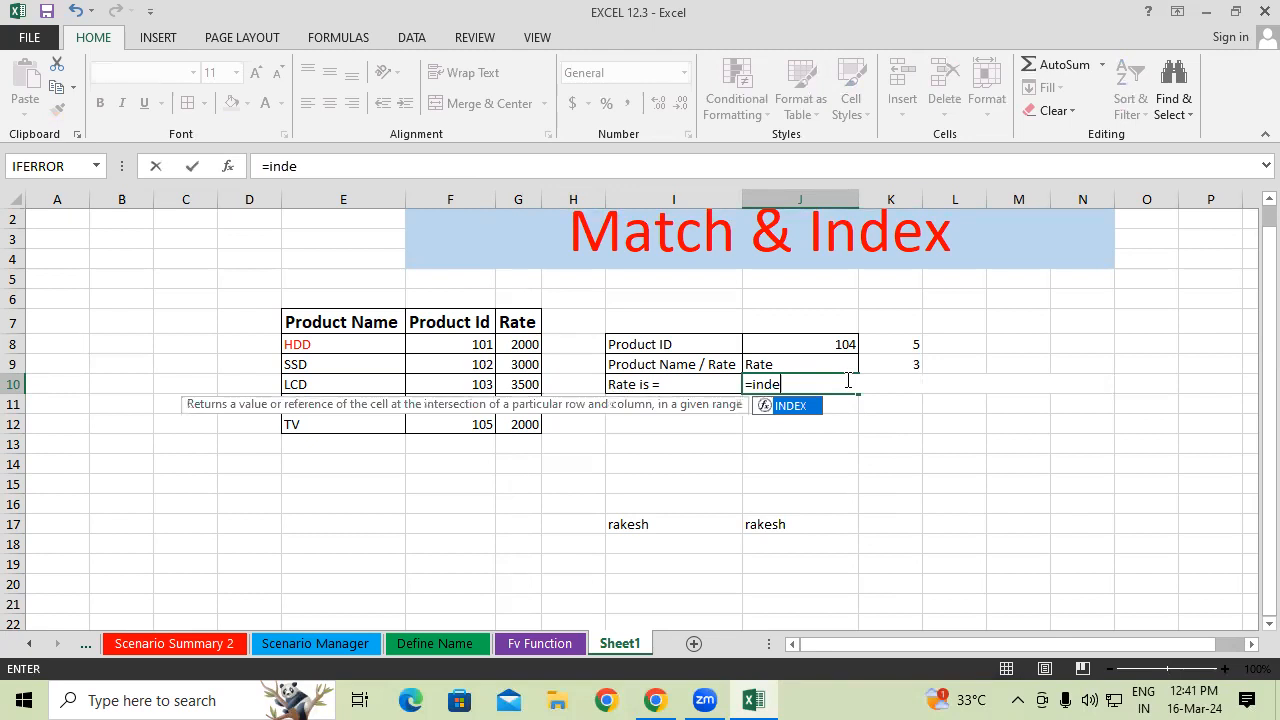
key("Tab")
left_click_drag(330, 322, 518, 422)
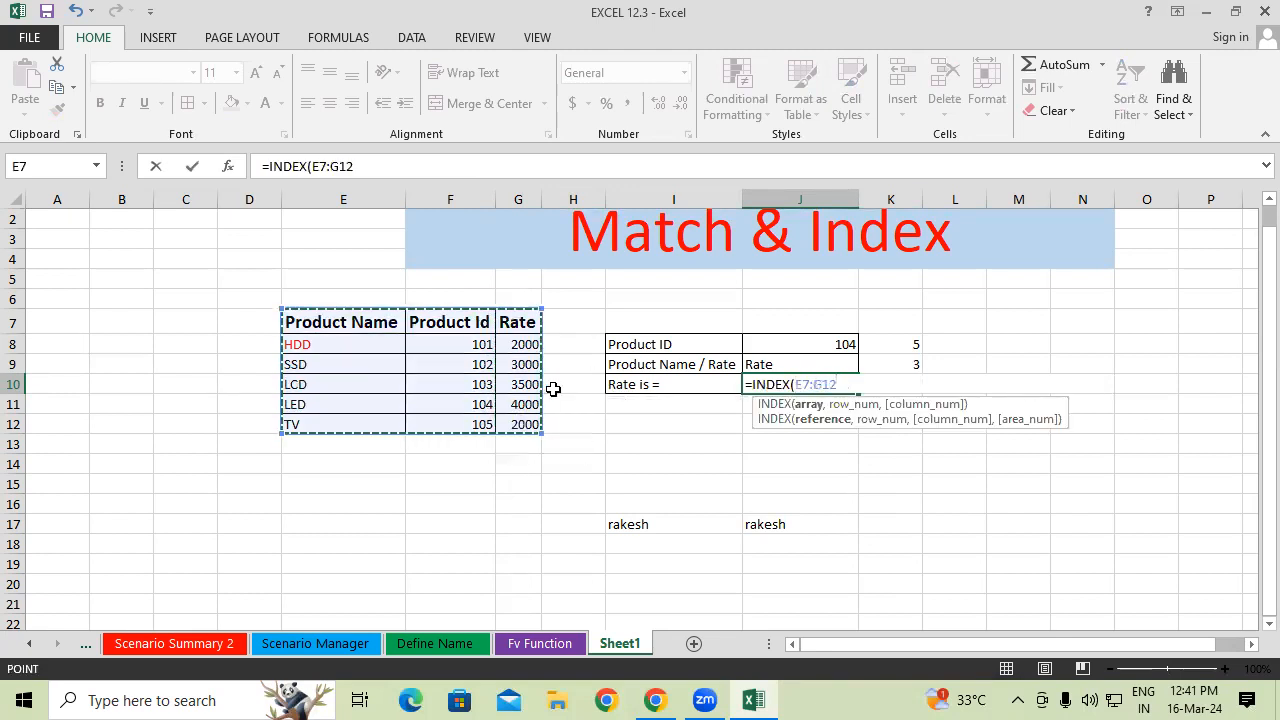
type(",")
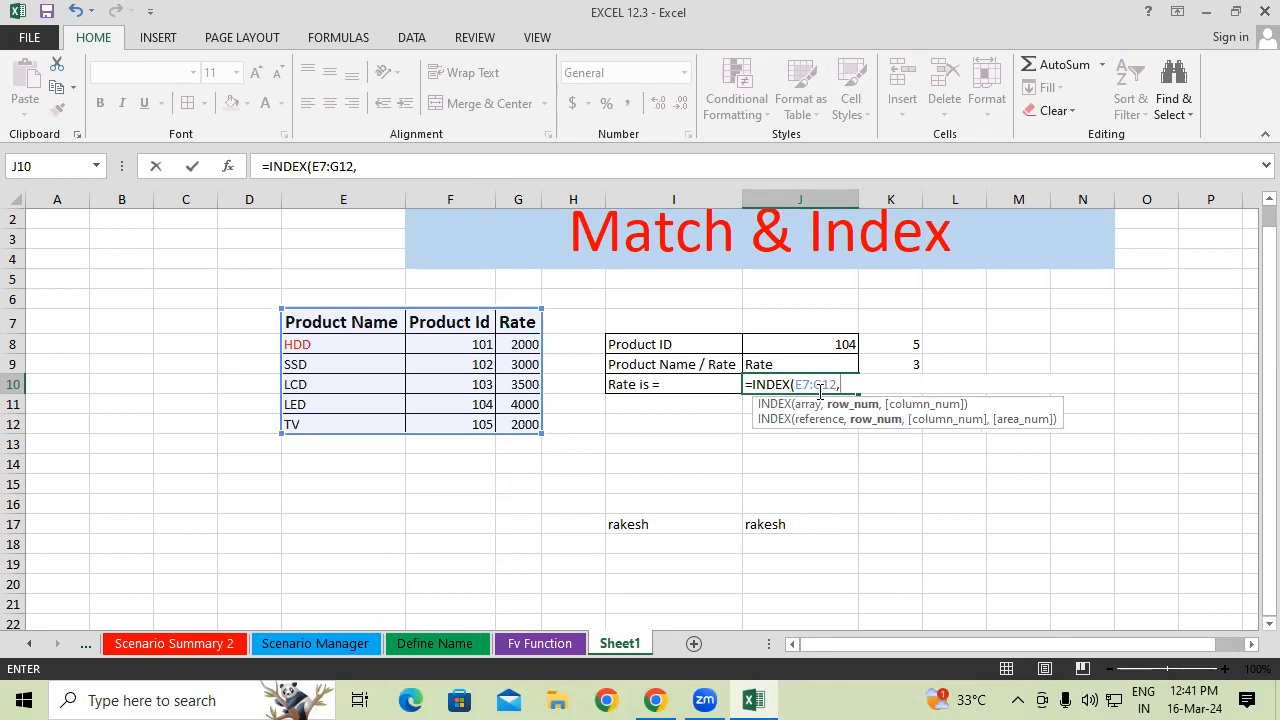
type("5,3")
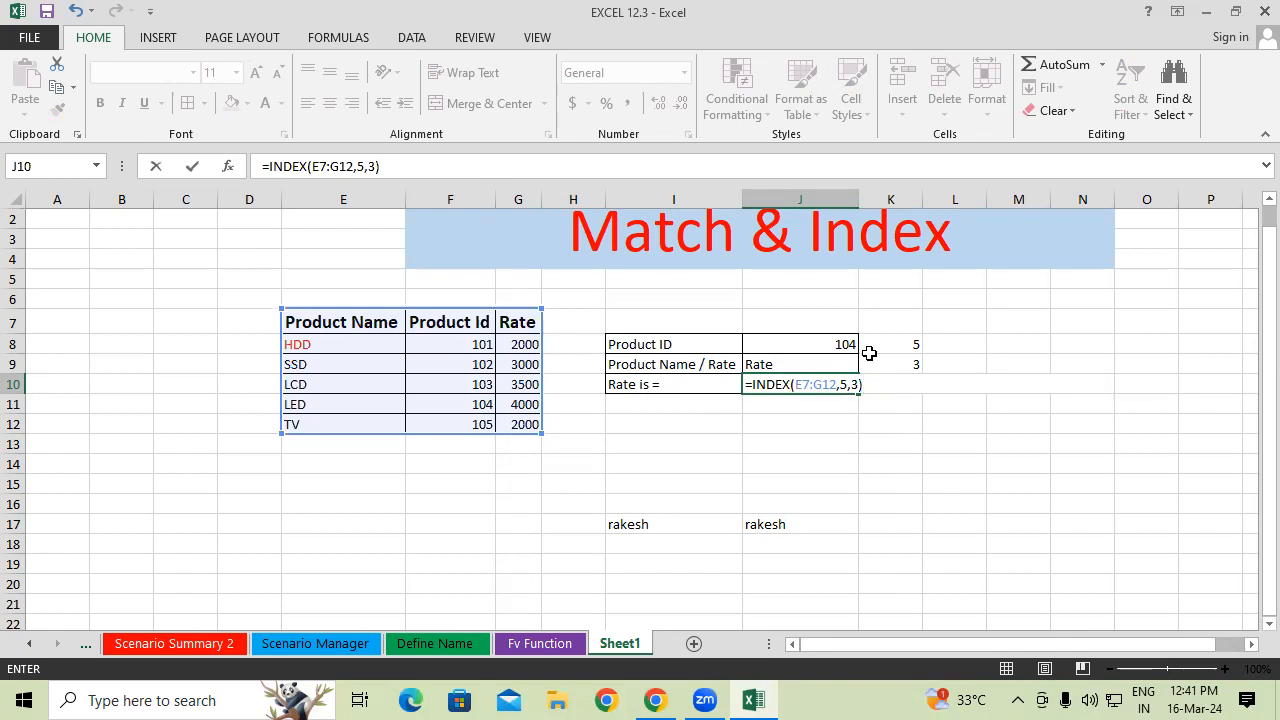
key("Return")
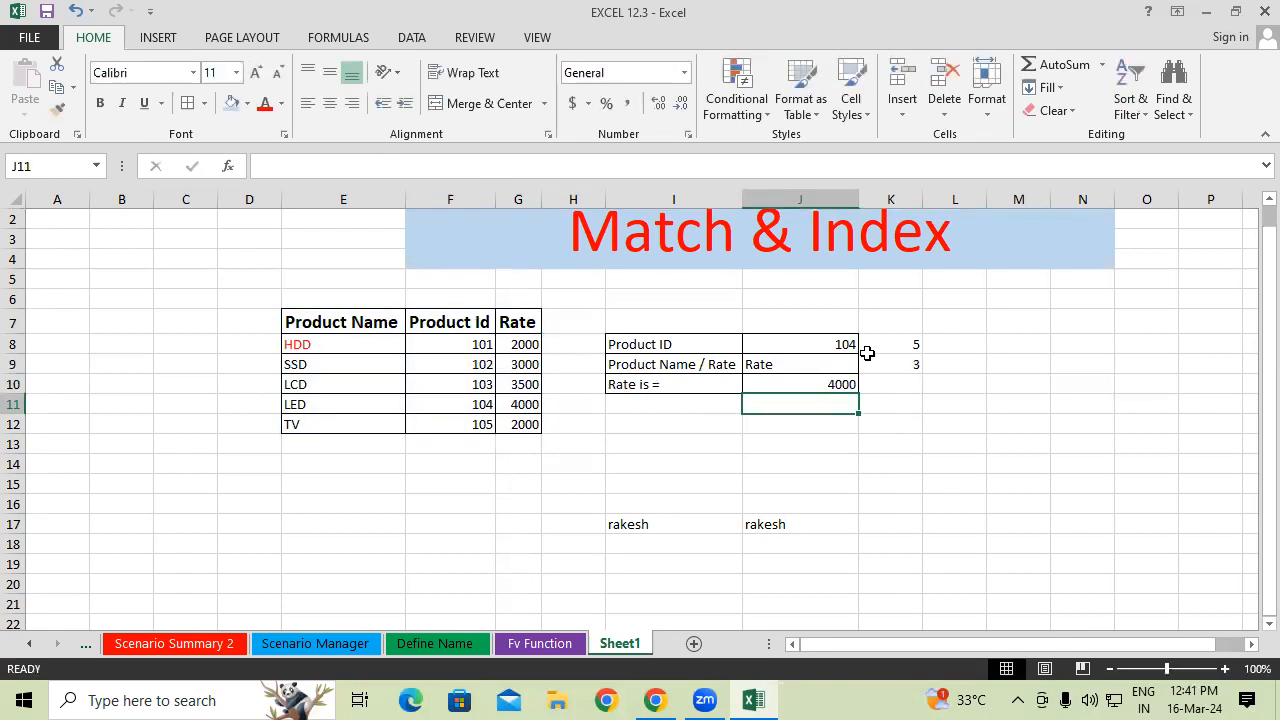
left_click_drag(452, 318, 468, 418)
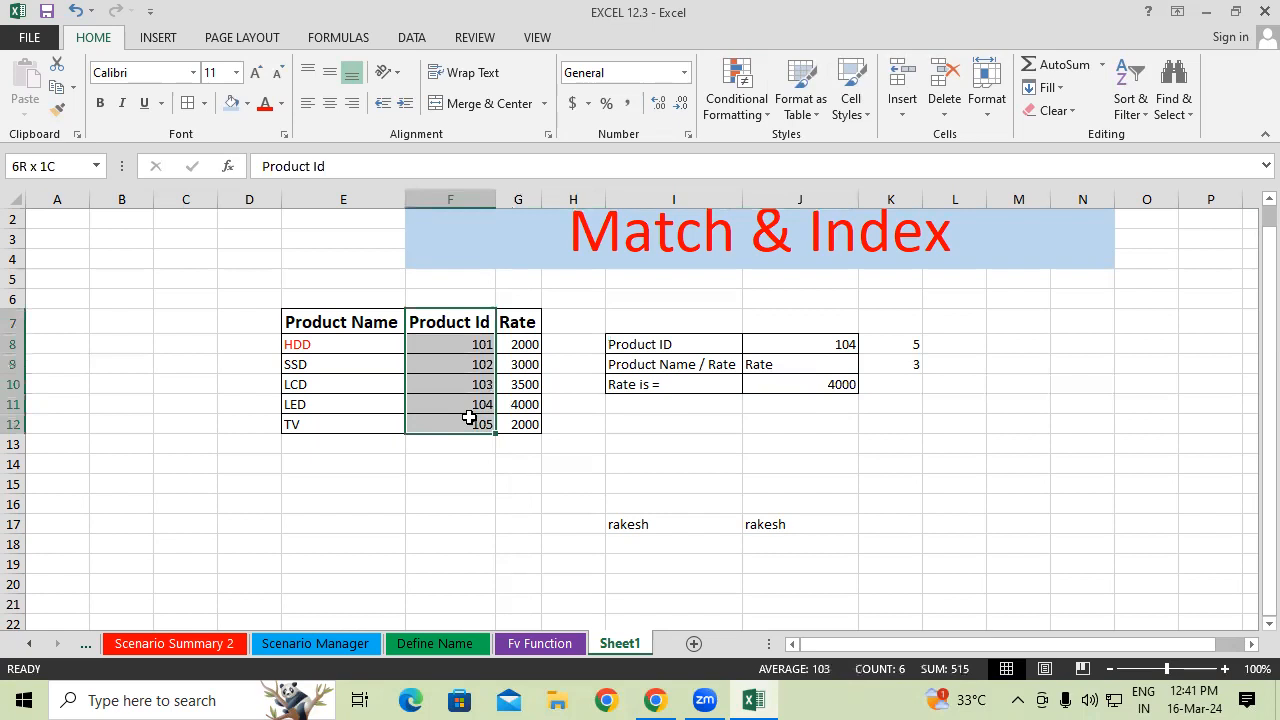
left_click(527, 402)
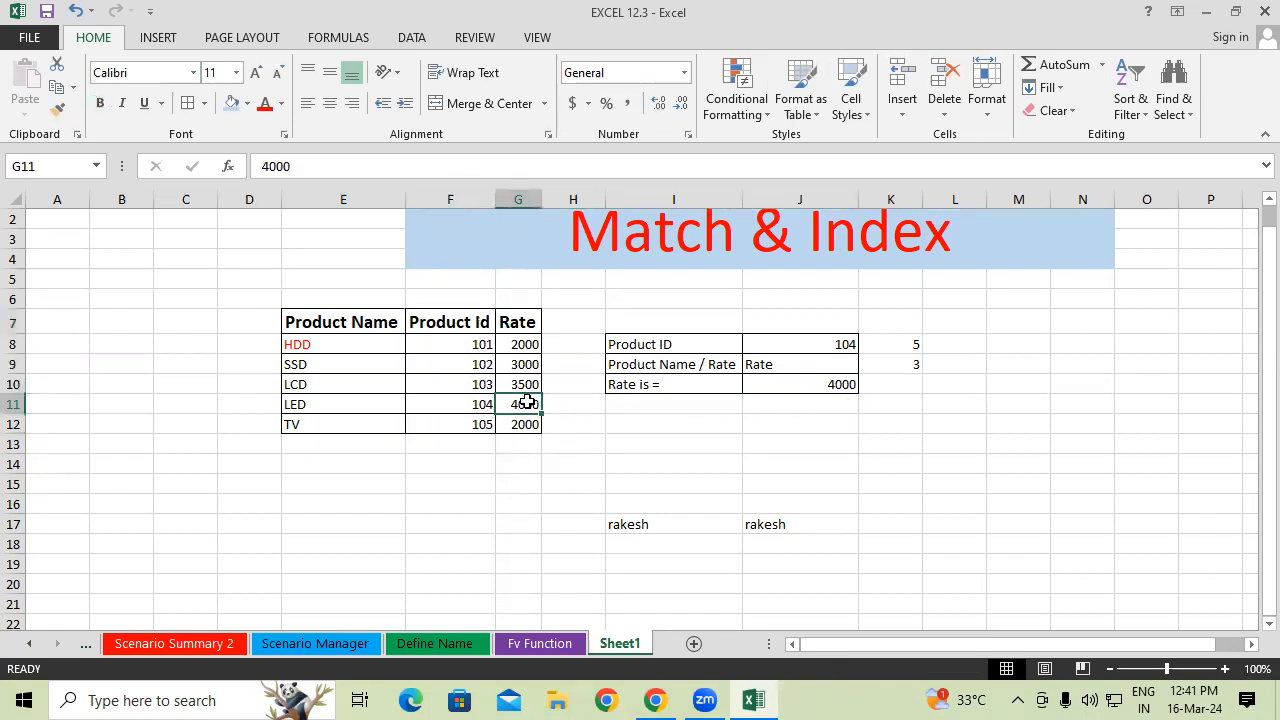
- Choose product ID 103 in J8 and Product Name in J9 to test the fixed-position INDEX formula
left_click(835, 346)
left_click(866, 344)
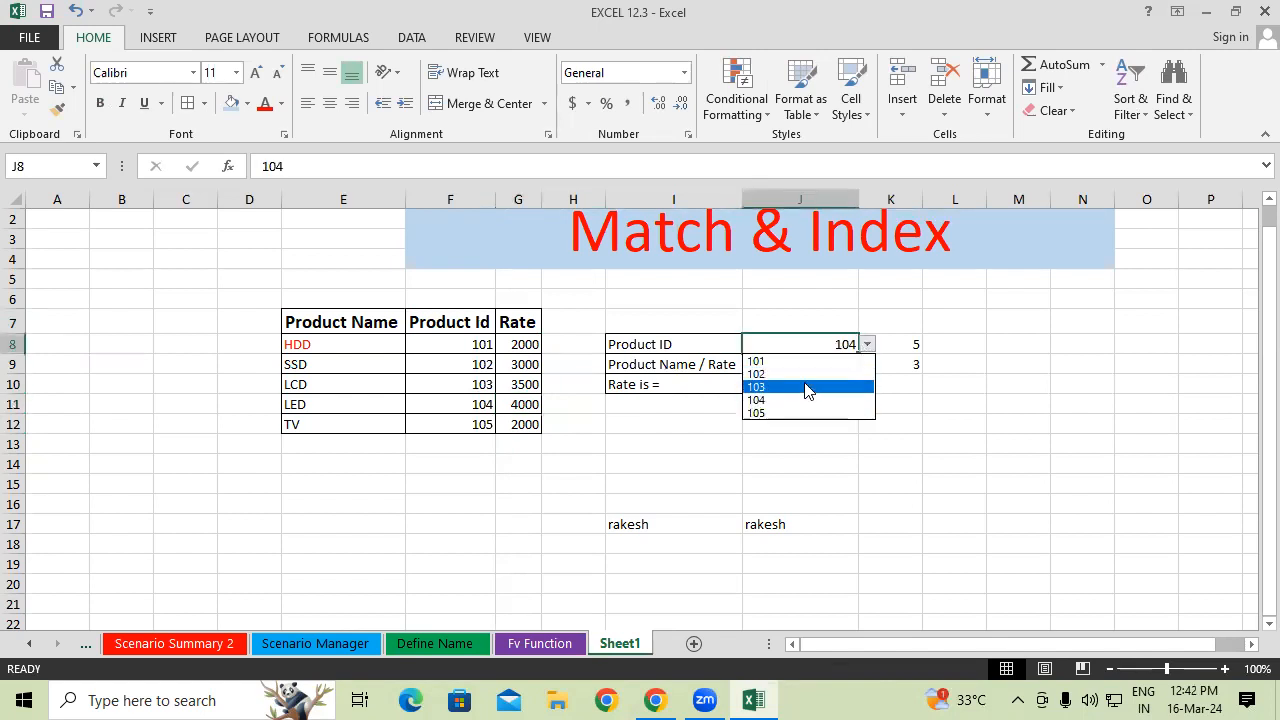
left_click(808, 387)
left_click(845, 369)
left_click(866, 365)
left_click(790, 375)
- Replace the fixed 5,3 arguments in the J10 INDEX formula with MATCH(J8,F7:F12,0) as the row number
left_click(807, 384)
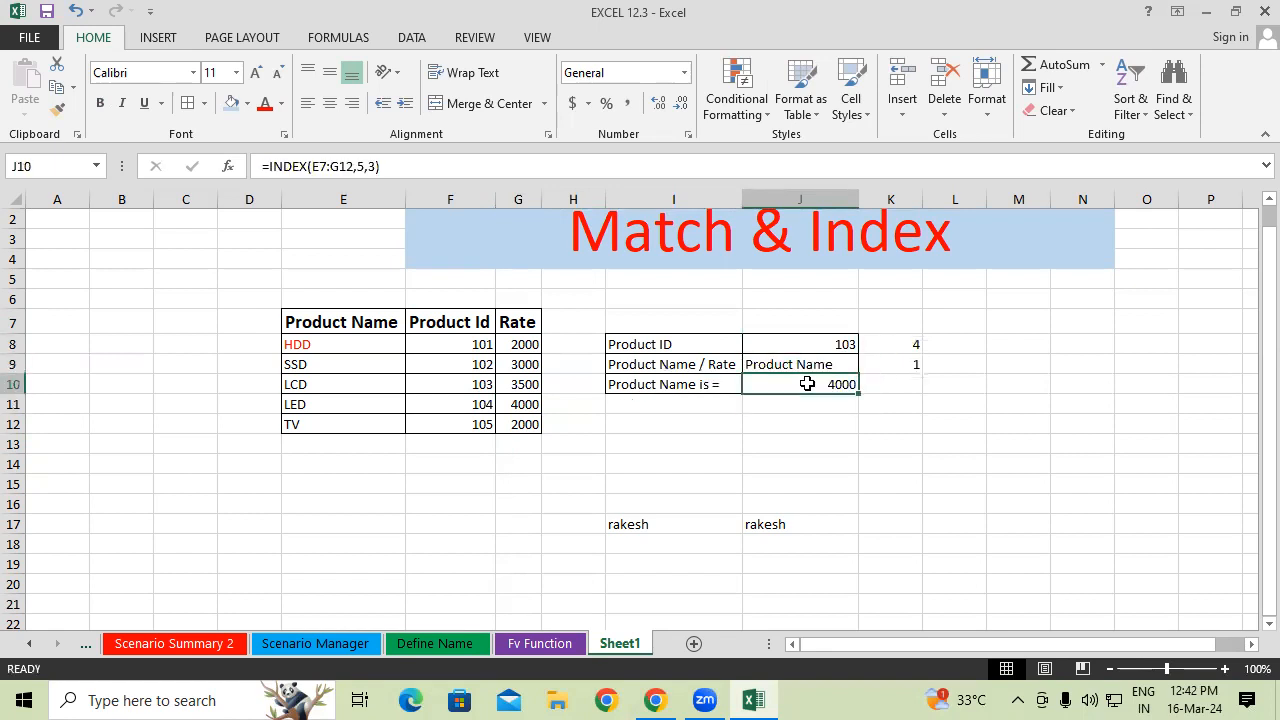
double_click(807, 384)
left_click_drag(840, 384, 862, 385)
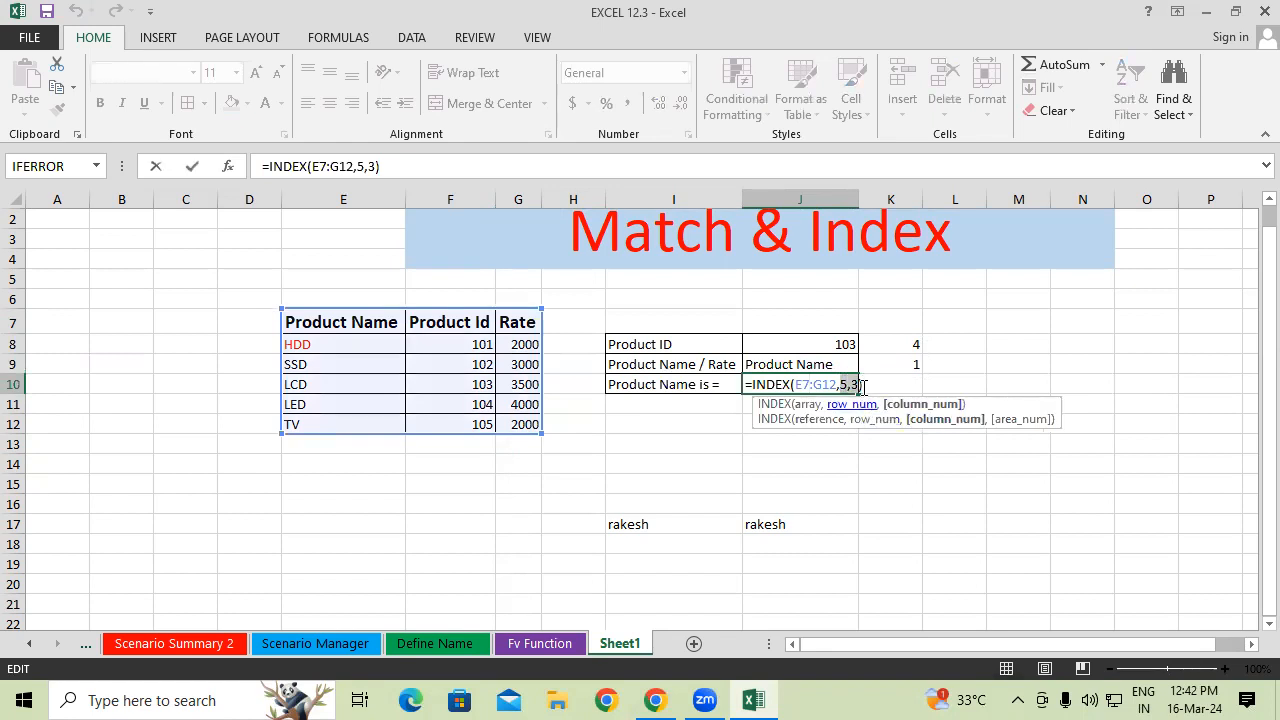
key("BackSpace")
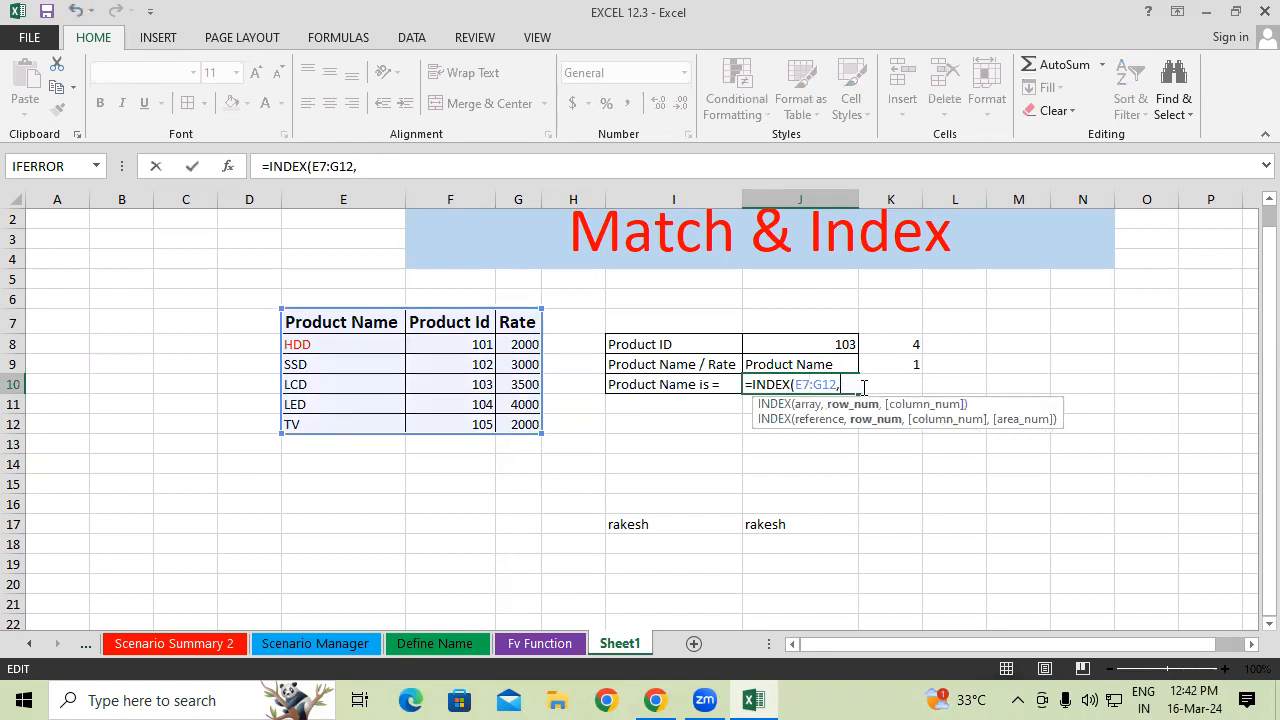
type("mat")
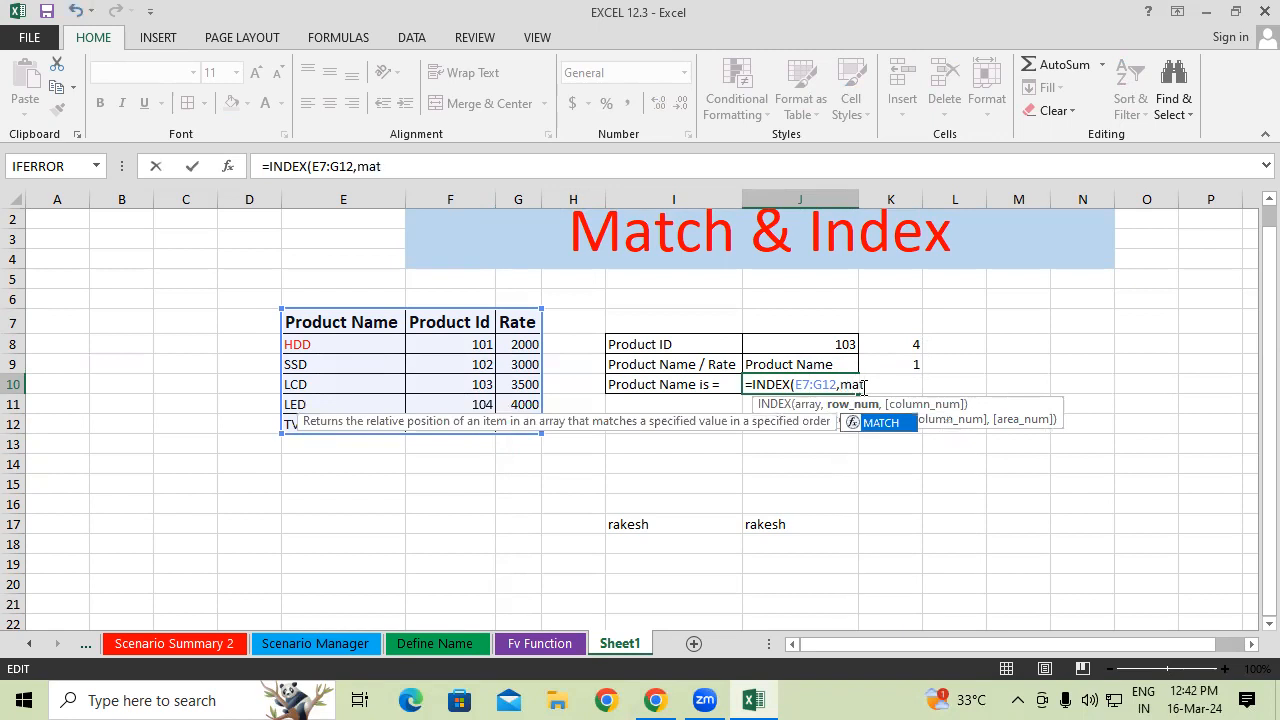
key("Tab")
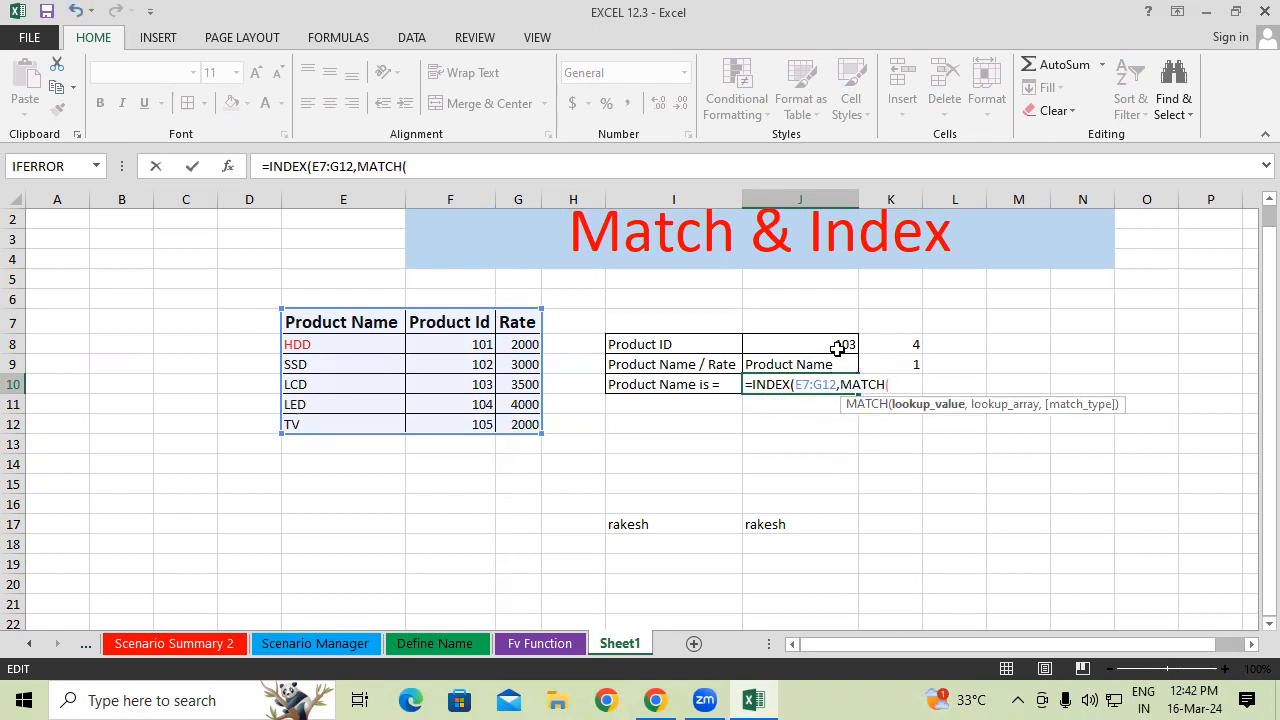
left_click(838, 345)
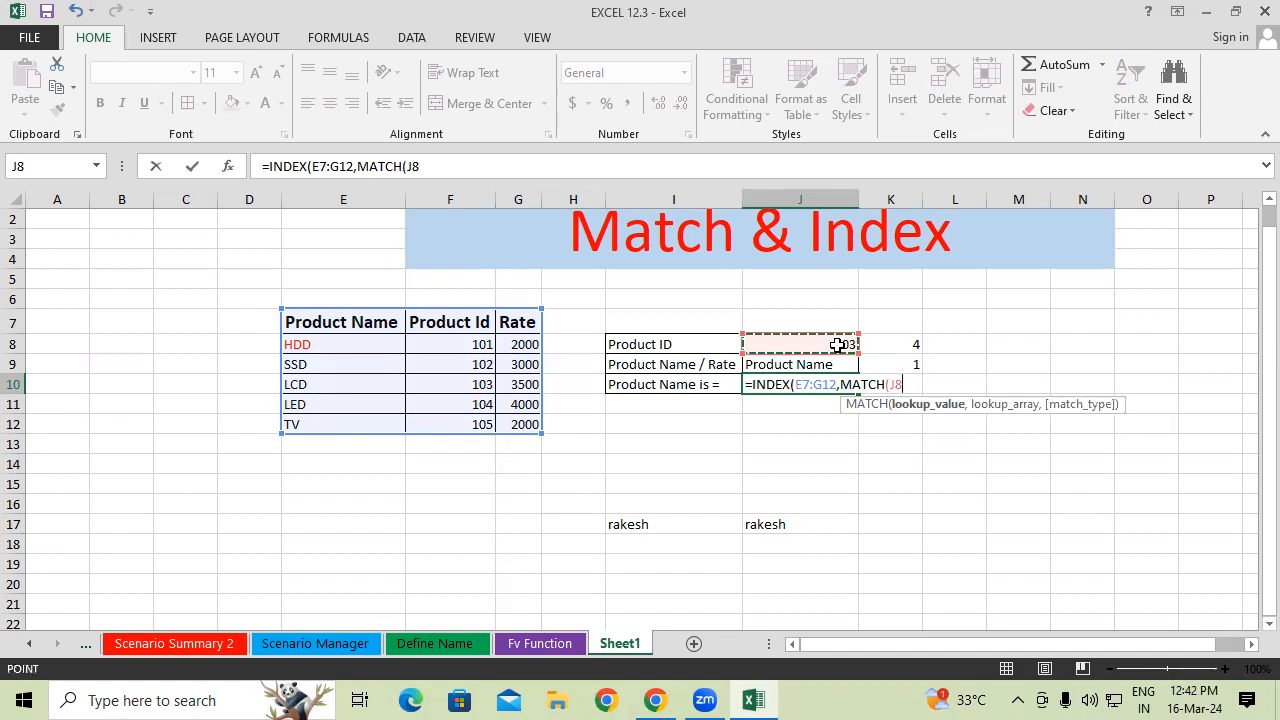
type(",")
left_click_drag(450, 322, 445, 428)
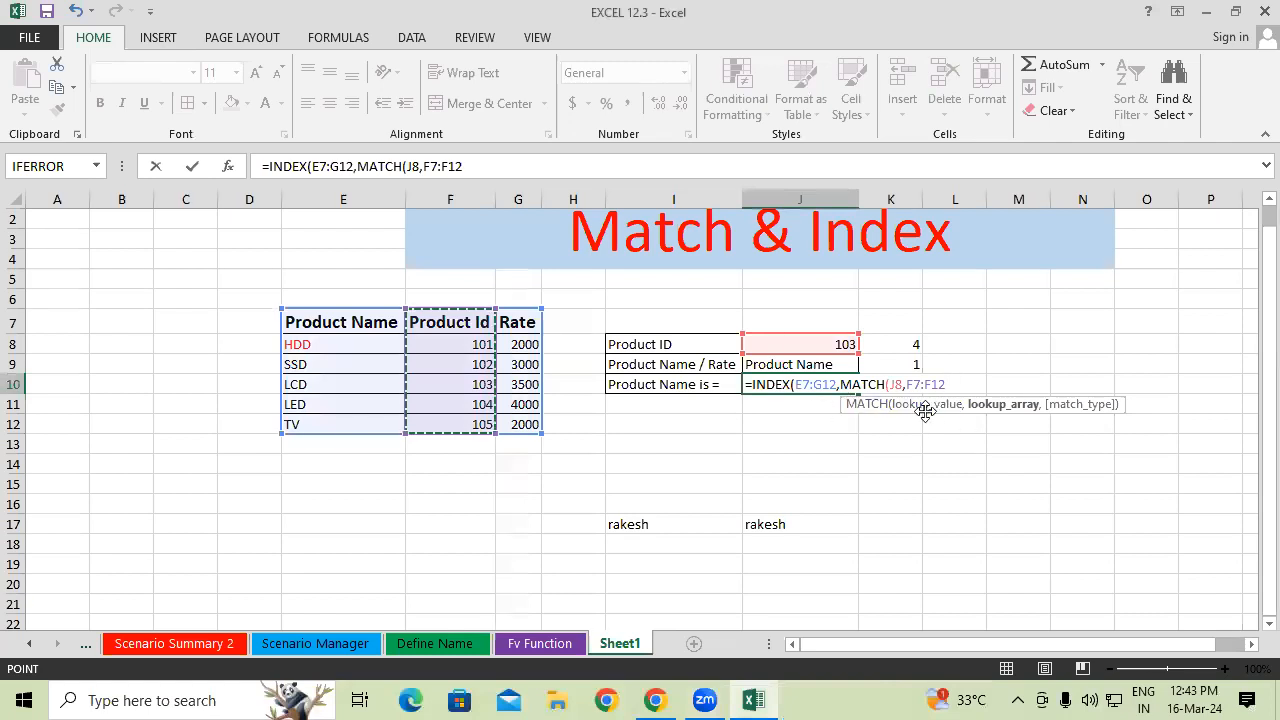
type(",0")
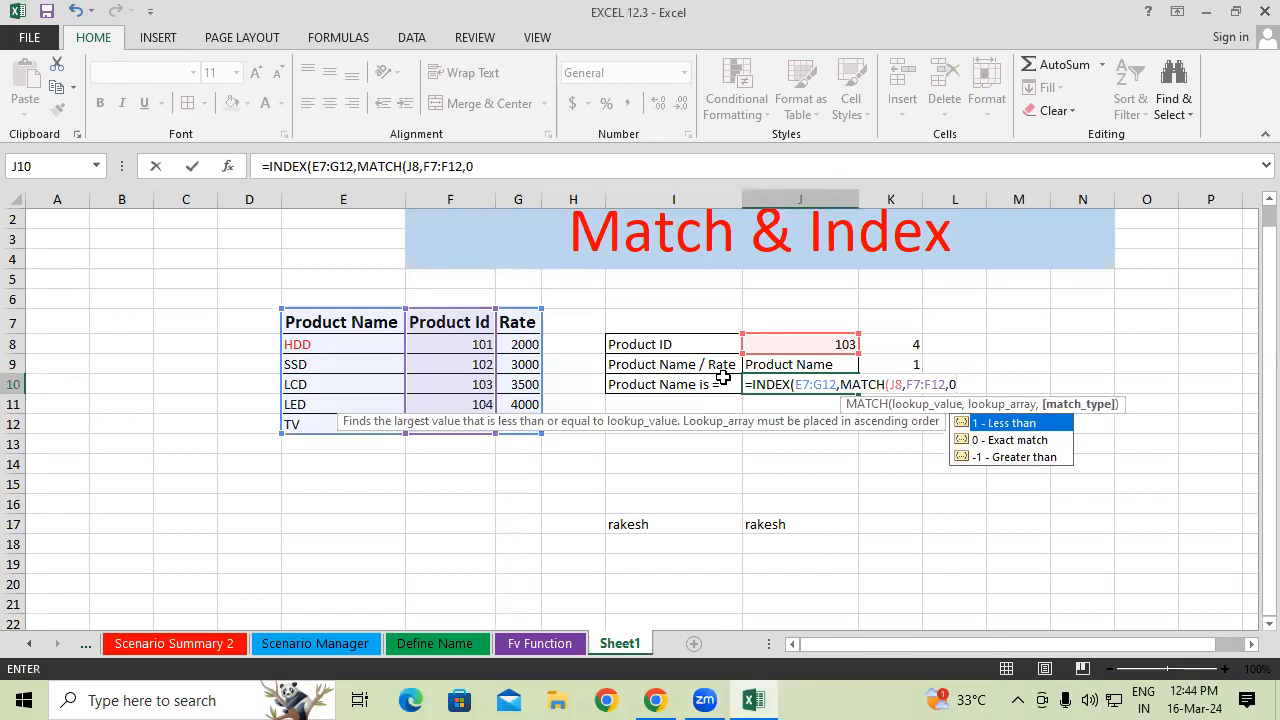
type(")")
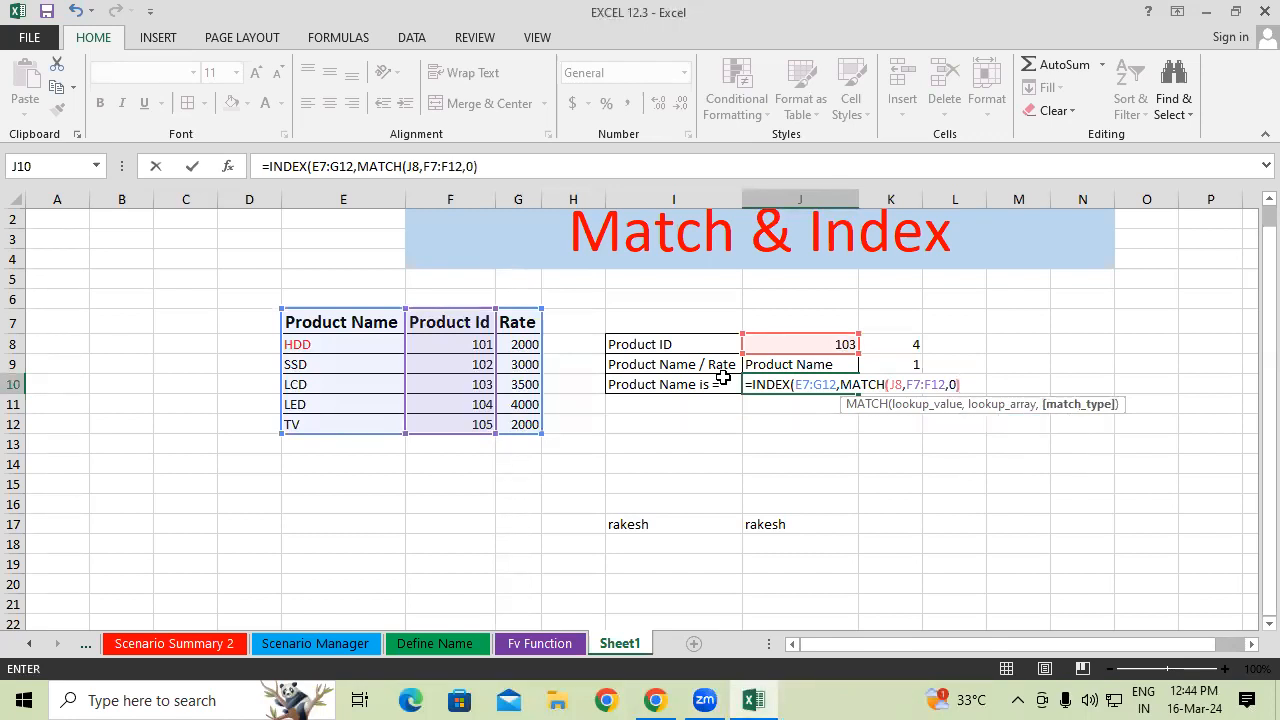
- Complete the J10 INDEX formula with MATCH(J9,E7:G7,0) as the column number
type(",")
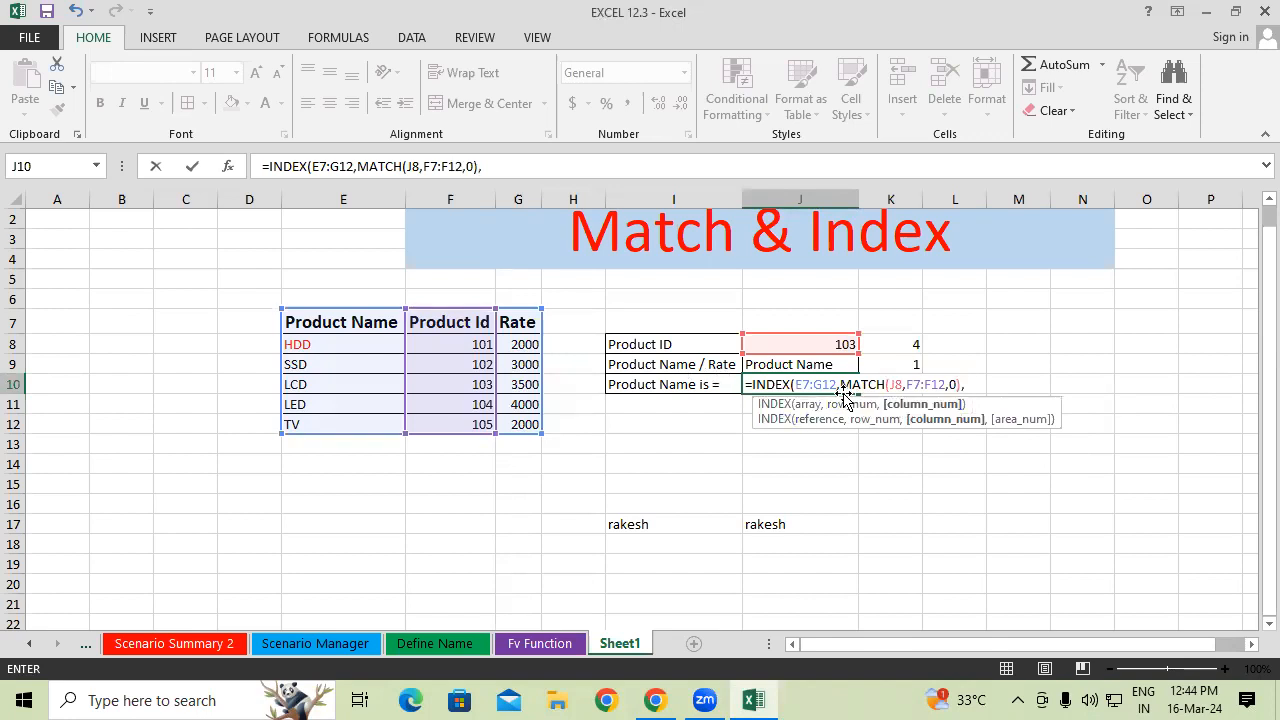
type("mat")
key("Tab")
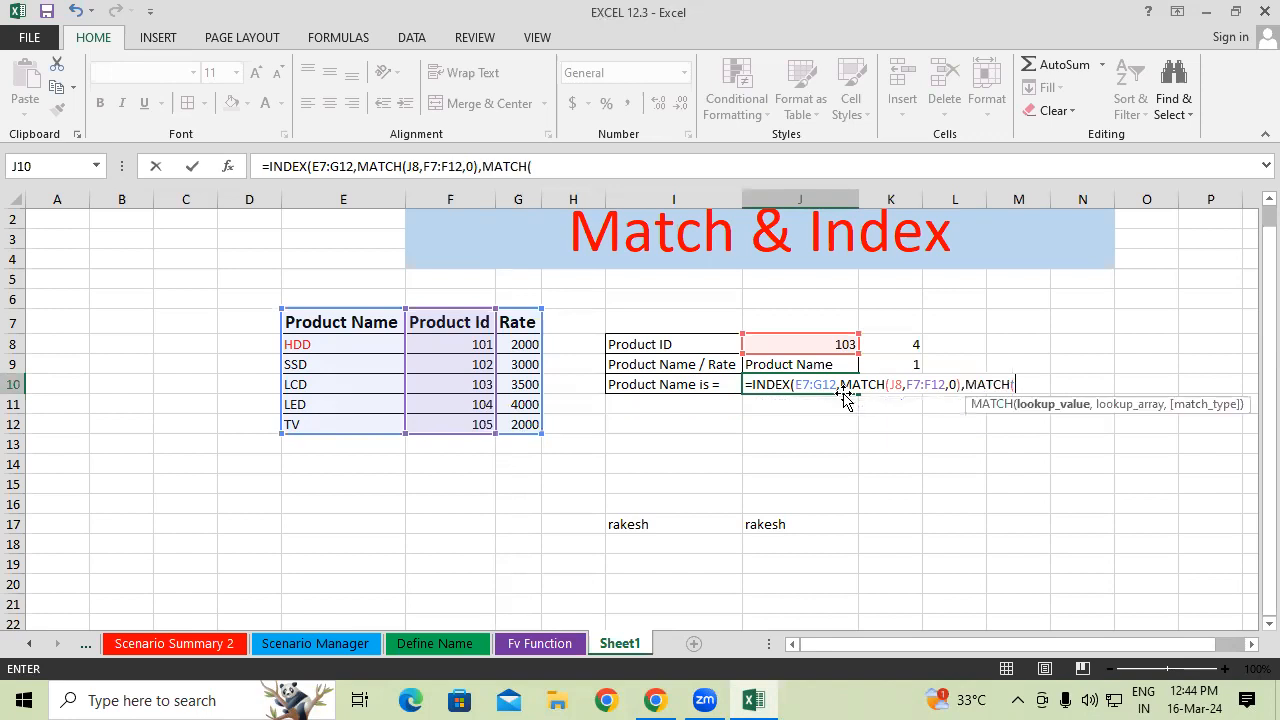
left_click(816, 365)
type(",")
left_click_drag(354, 319, 511, 320)
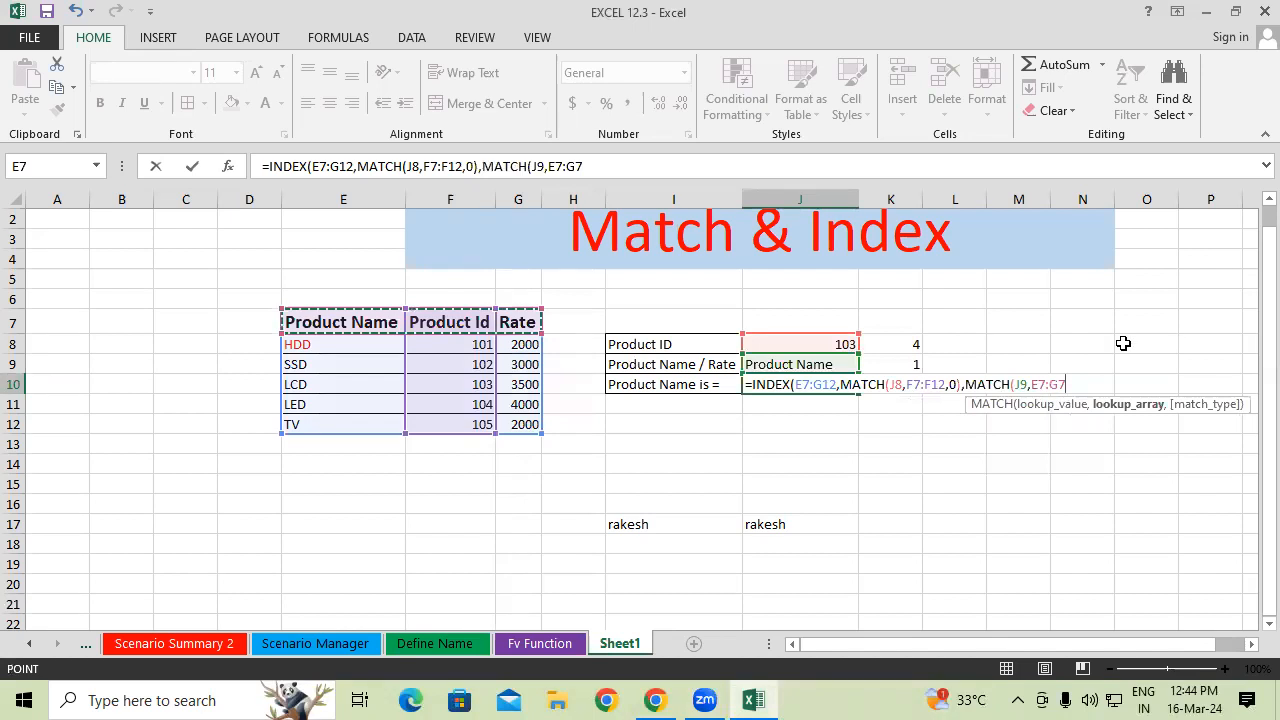
type(",0)")
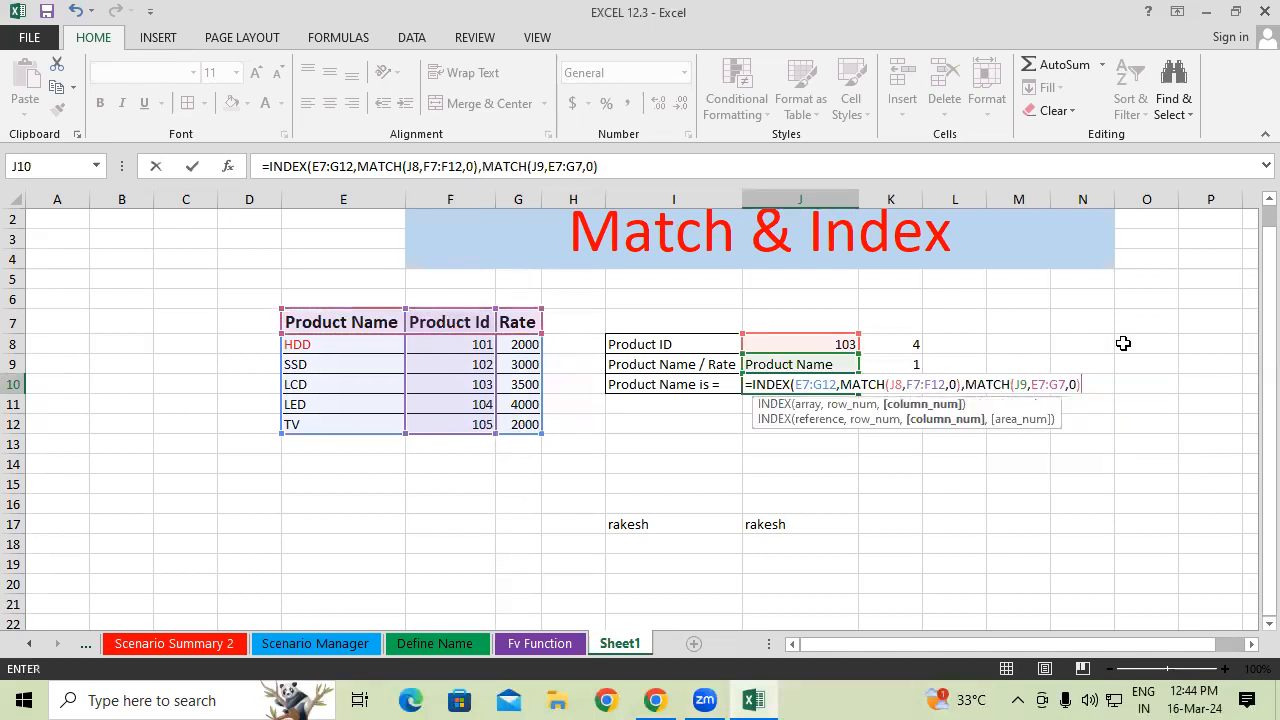
type(")")
key("Return")
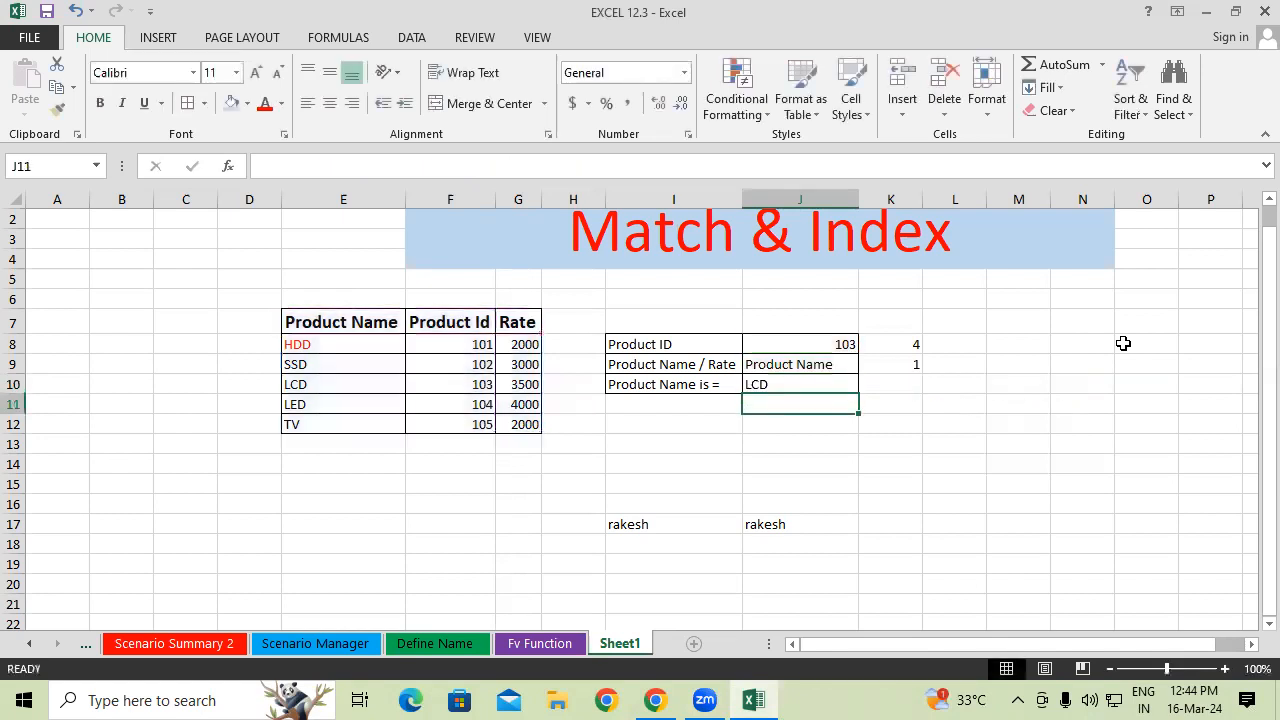
- Compare the J10 lookup result with the choices in J8 and J9 and the MATCH positions in column K
left_click(814, 342)
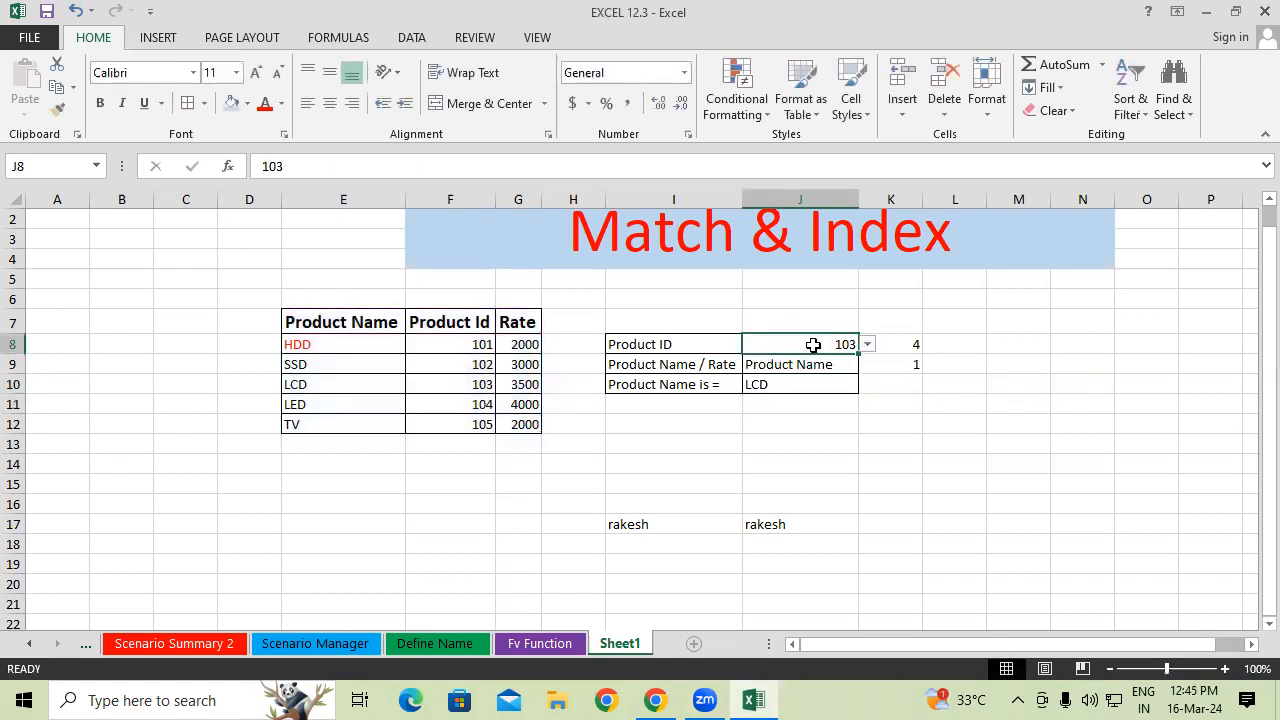
left_click(792, 388)
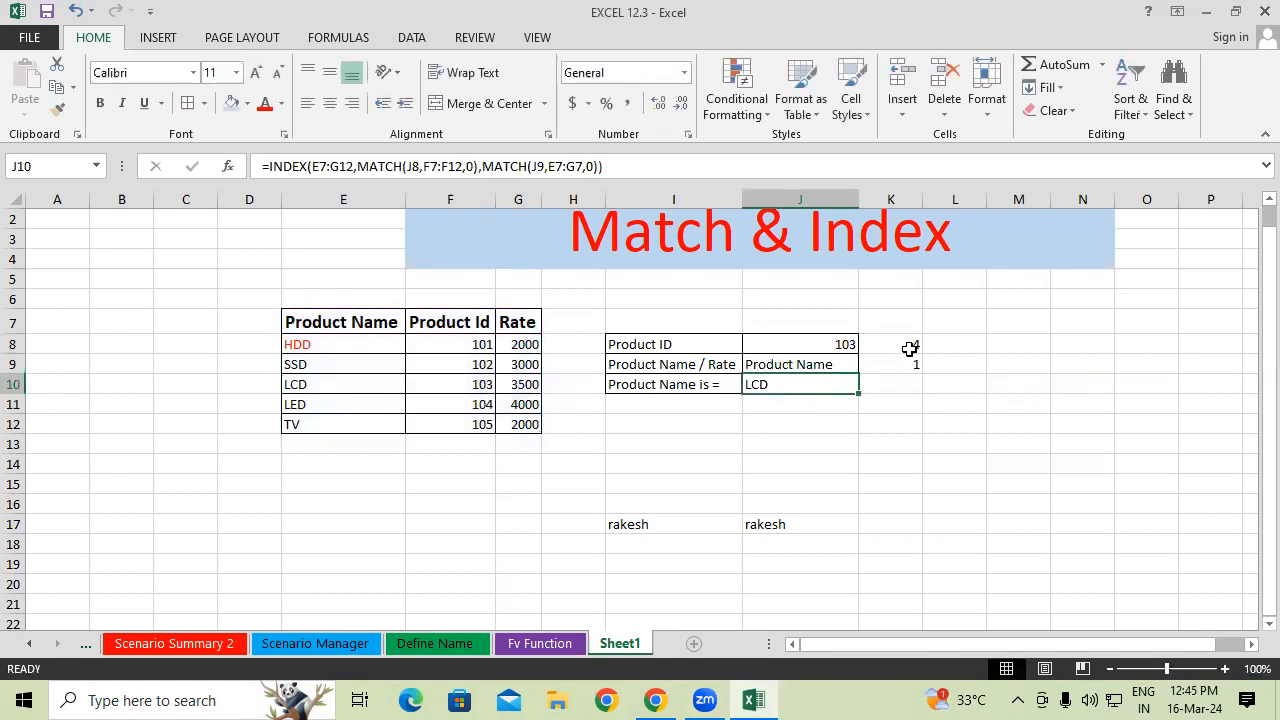
left_click(806, 363)
left_click(909, 366)
left_click(811, 384)
left_click(811, 366)
left_click(876, 366)
- Choose Rate in J9 and check the J10 result against the table's Rate column
left_click(841, 362)
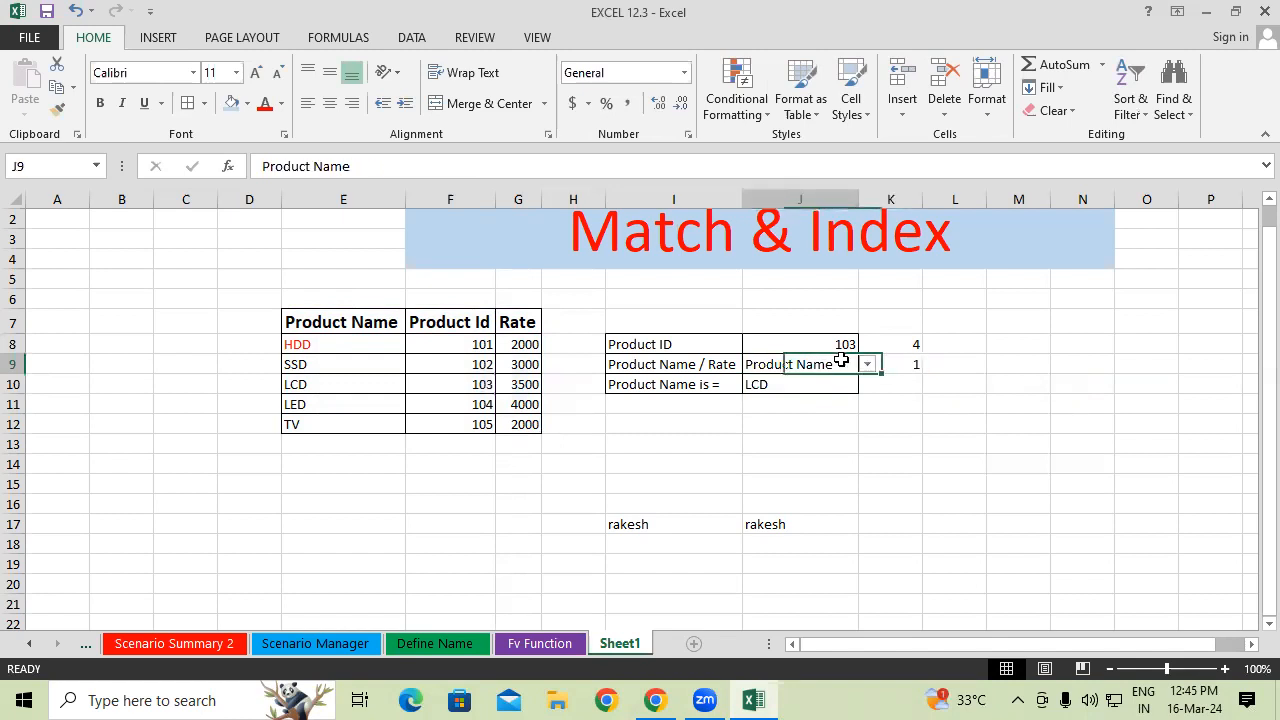
left_click(866, 365)
left_click(808, 408)
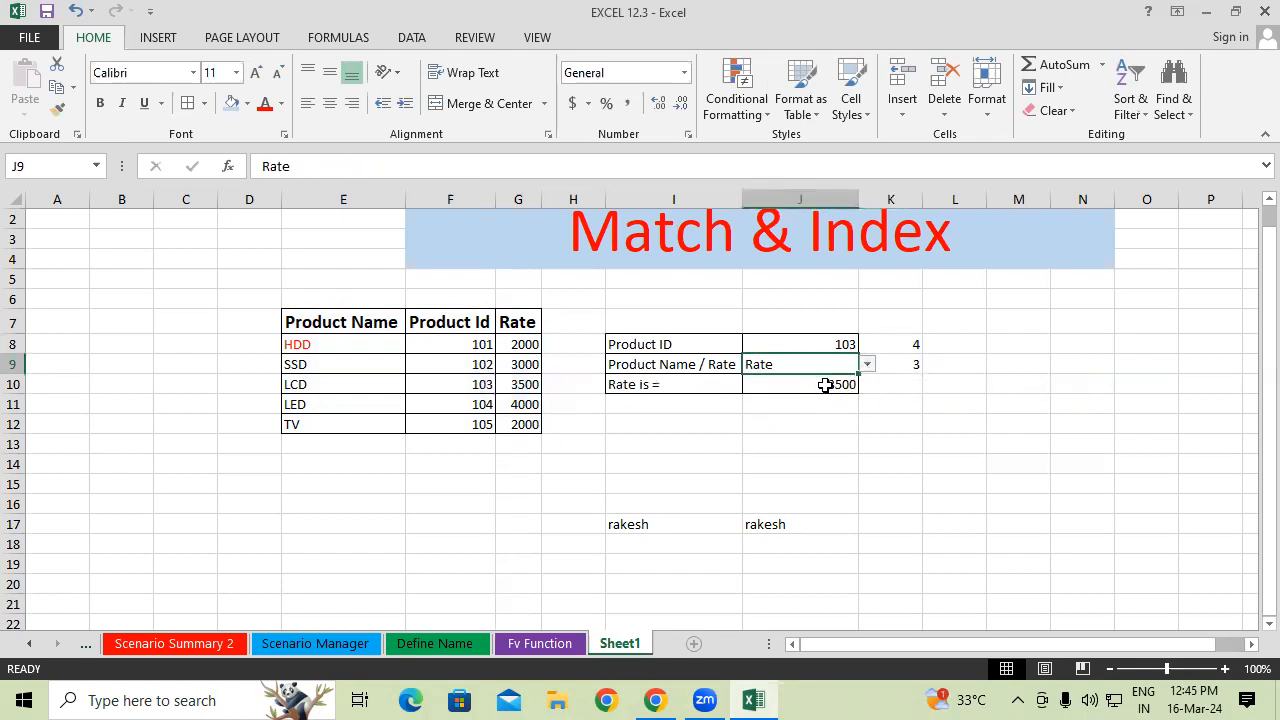
left_click(824, 385)
left_click_drag(511, 323, 523, 420)
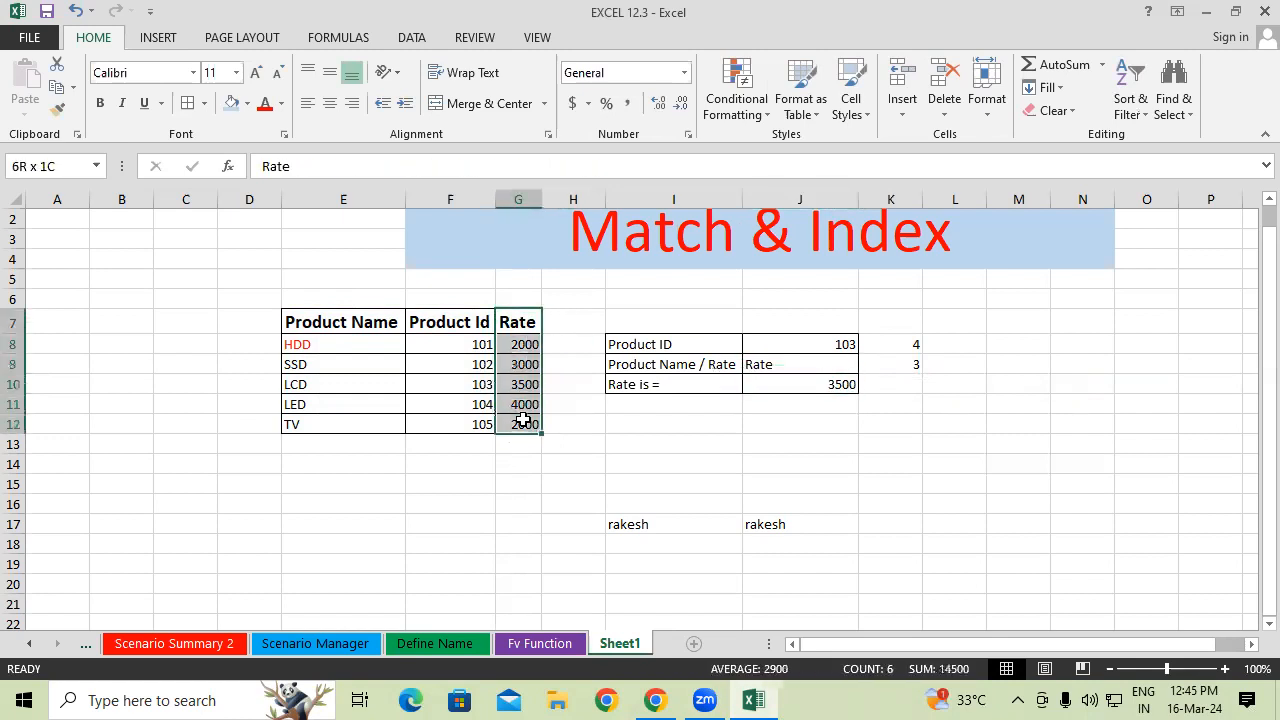
- Trace the product ID chosen in J8 down the table's Product Id column, starting from its header
left_click(818, 344)
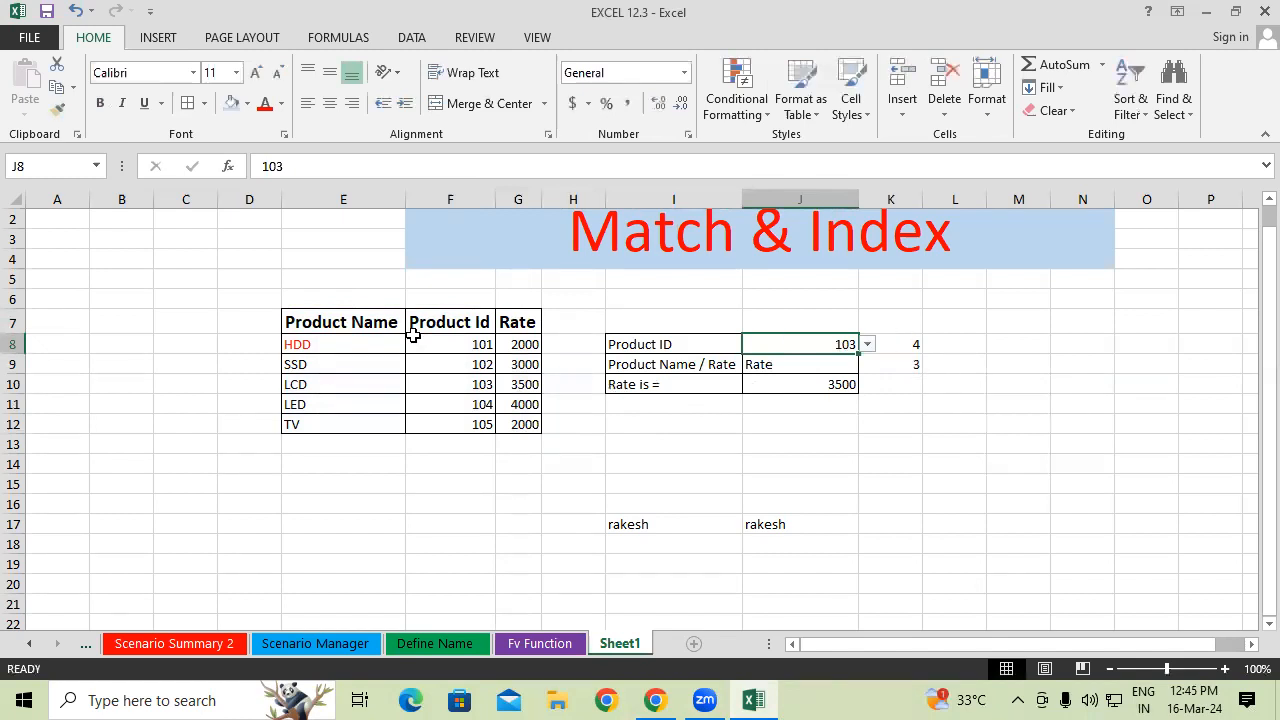
left_click(457, 324)
left_click(457, 343)
left_click(457, 364)
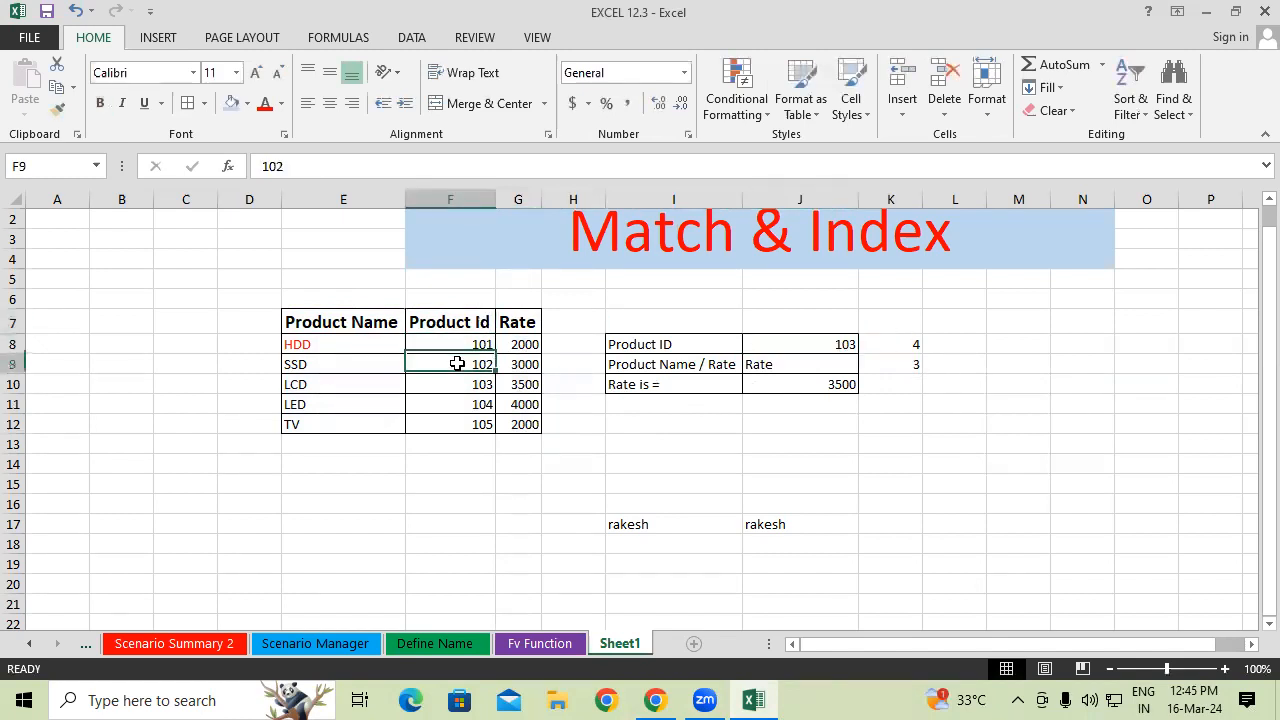
left_click(457, 382)
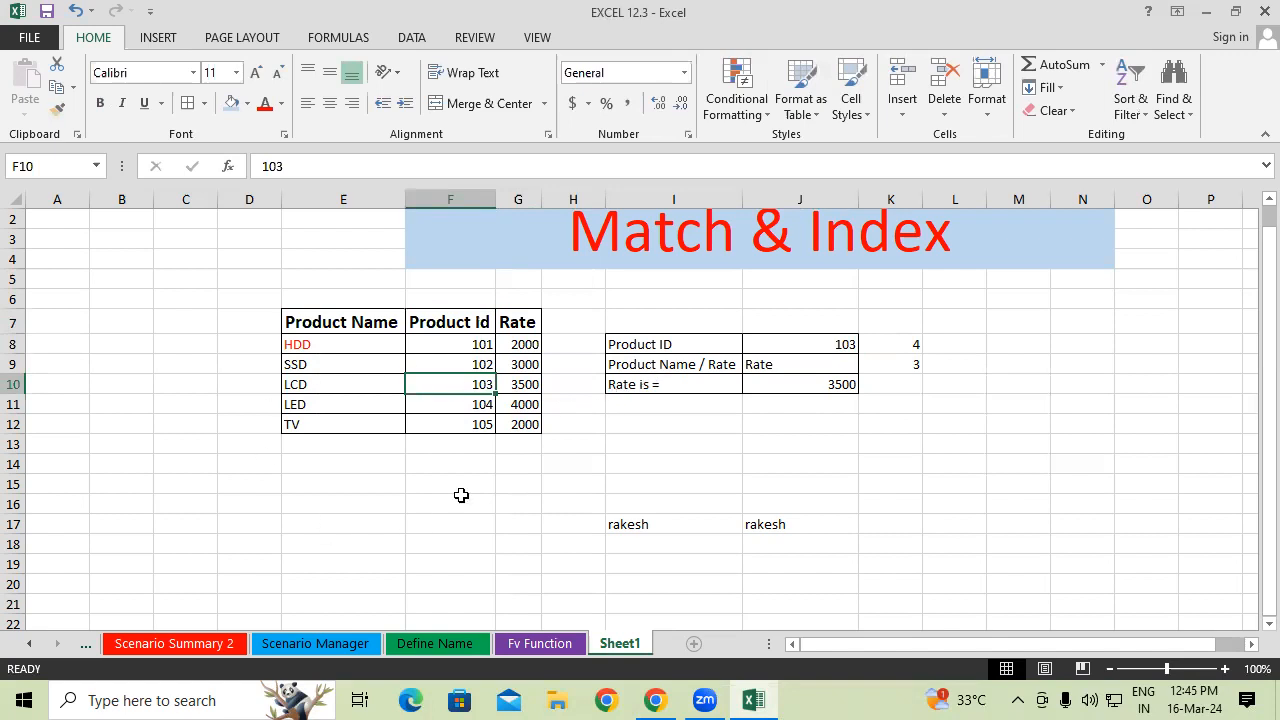
- Enter product ID 105 in J8 and check the rate returned by the formula in J10
left_click(795, 343)
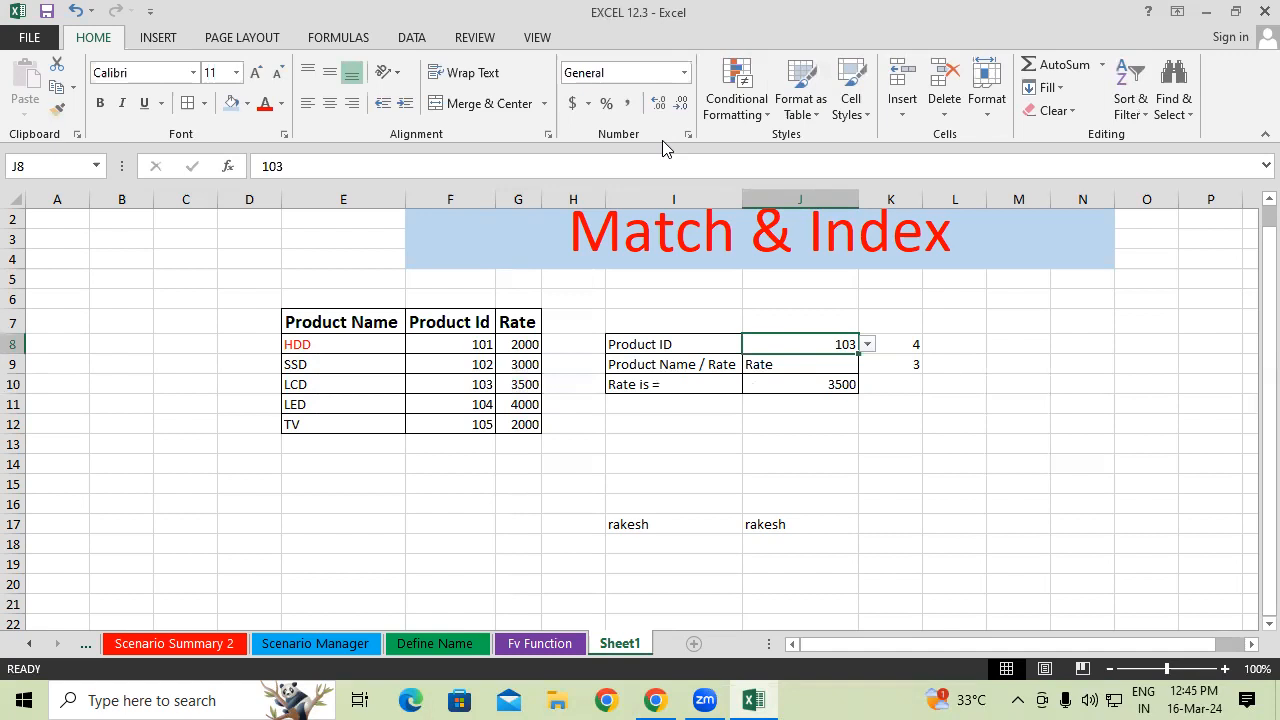
type("15")
key("BackSpace")
type("05")
key("Return")
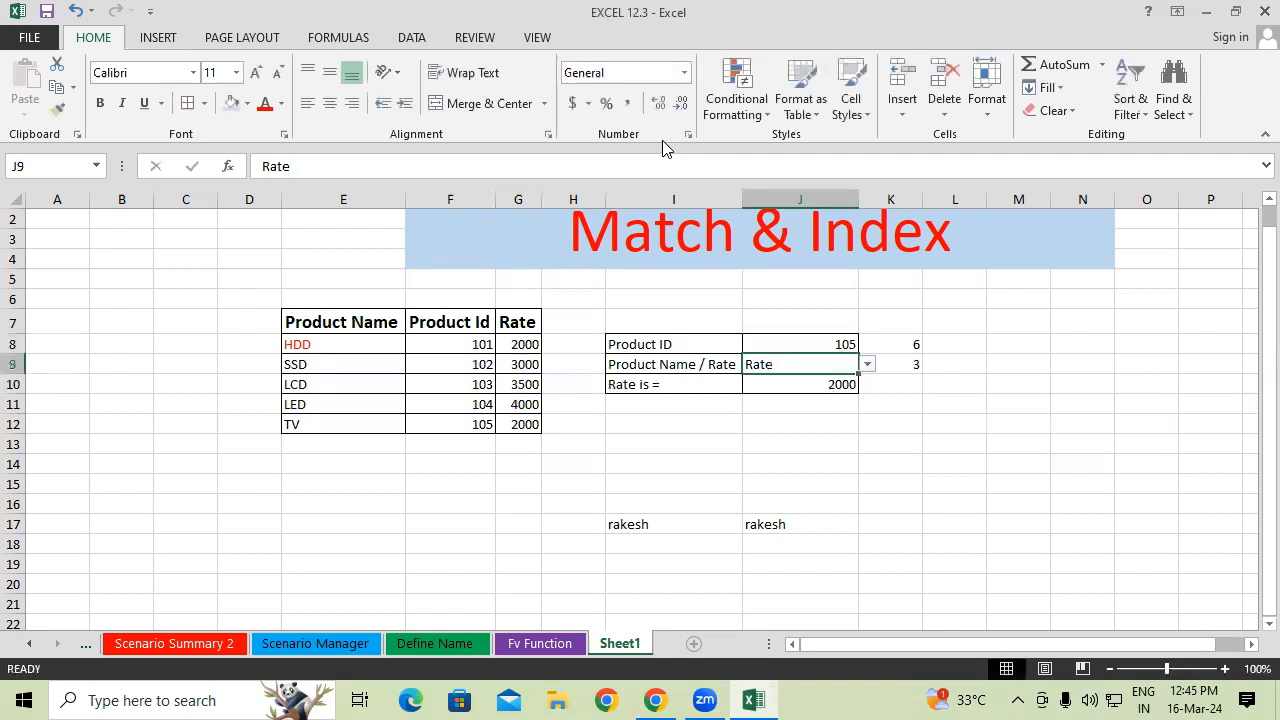
left_click(803, 385)
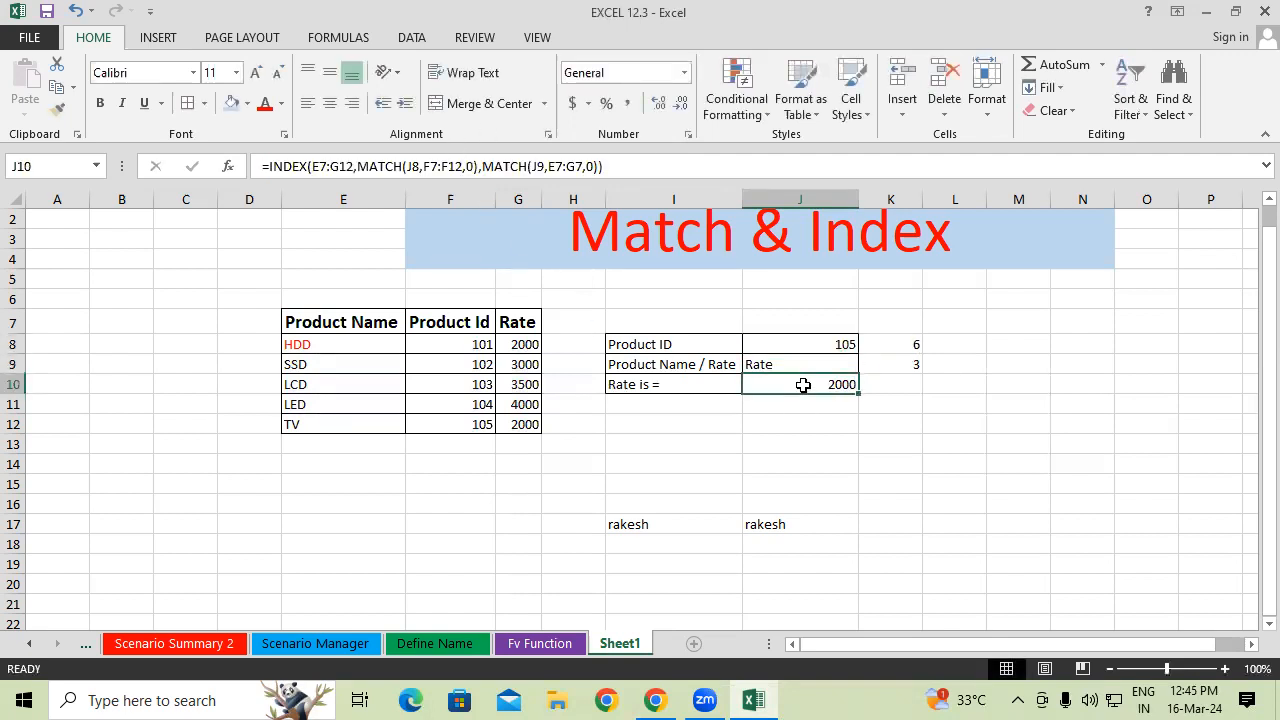
- Choose Product Name in J9 to test the lookup for the current product ID
left_click(805, 366)
left_click(867, 366)
left_click(795, 378)
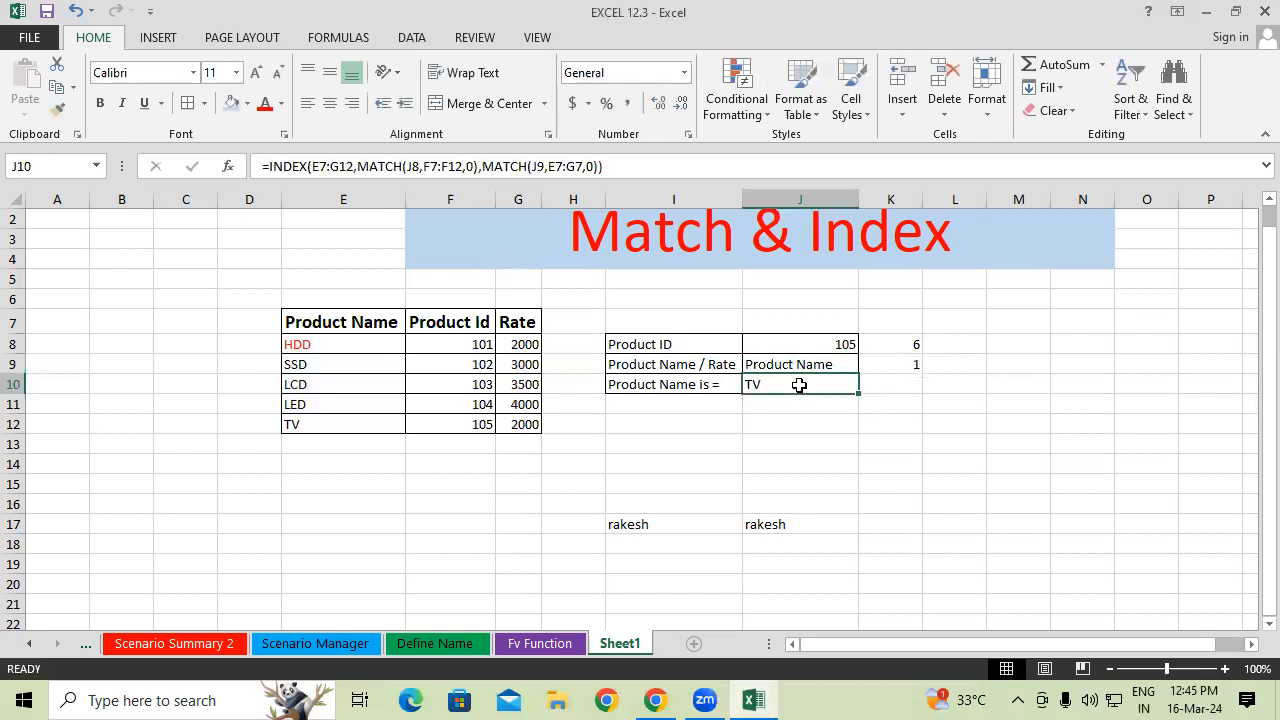
- Try to enter product ID 106, which is missing from the table, in J8 and discard the entry
left_click(812, 348)
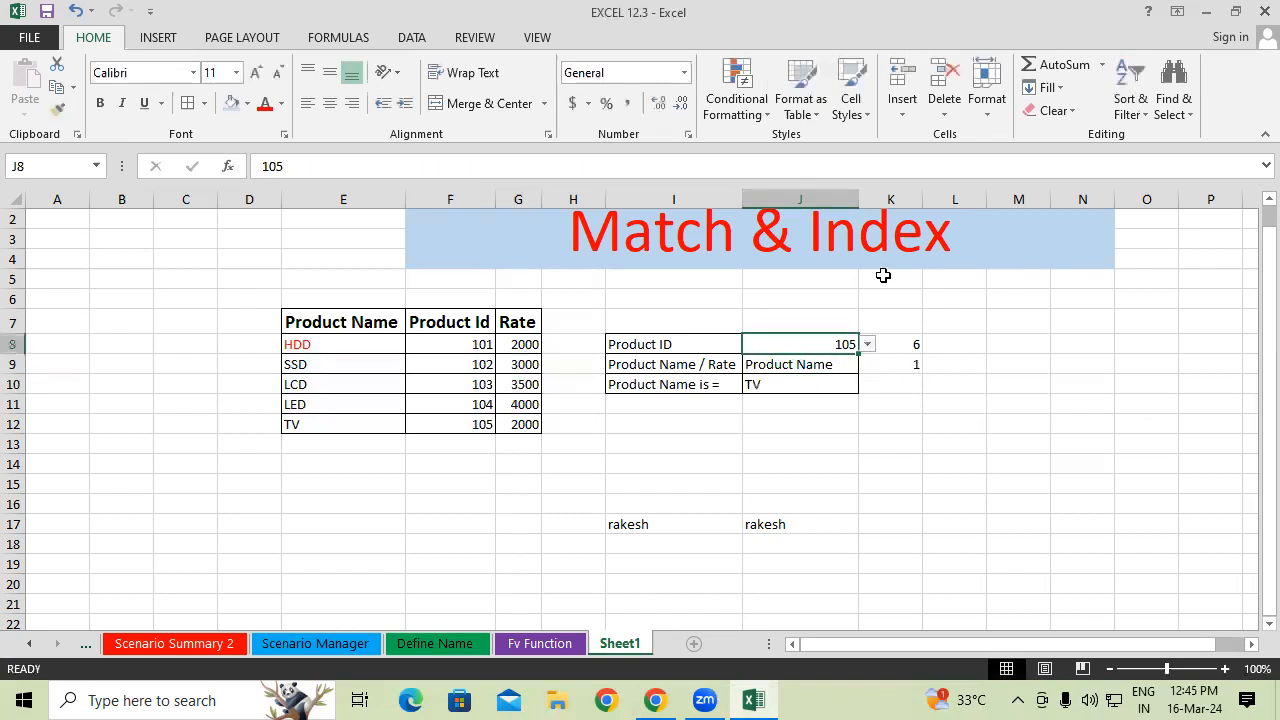
type("106")
key("Return")
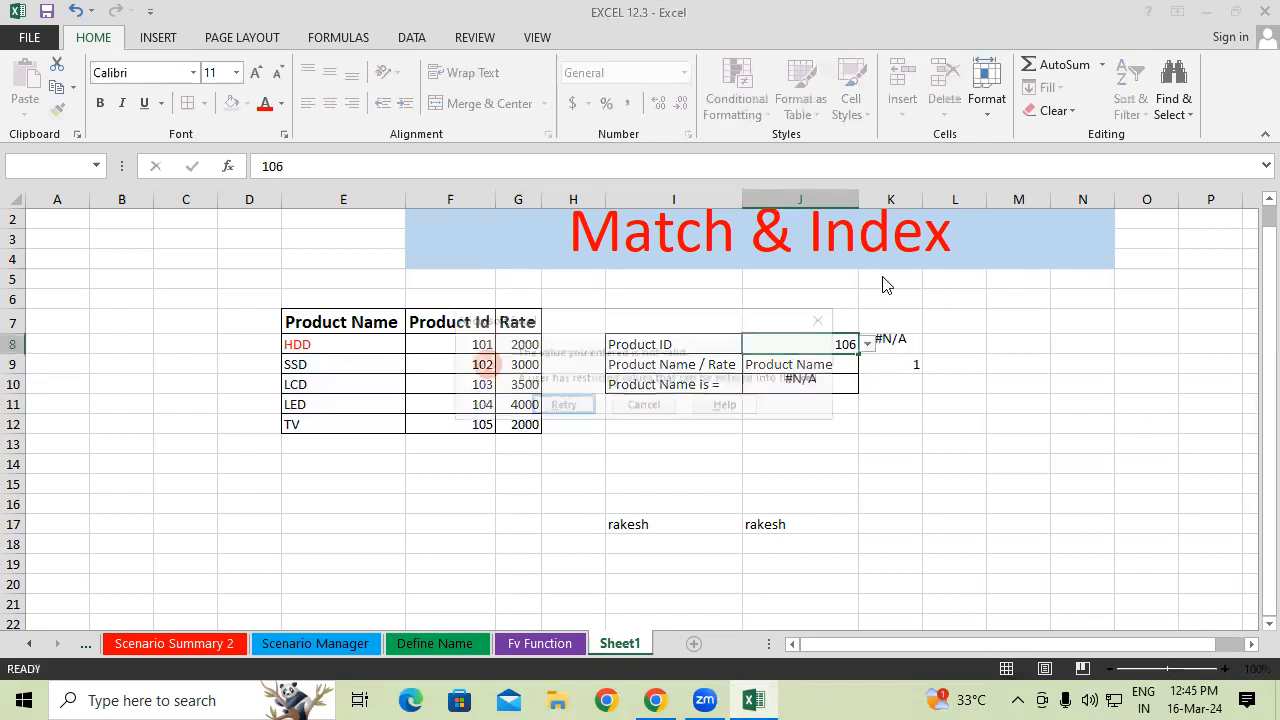
key("Return")
key("Return")
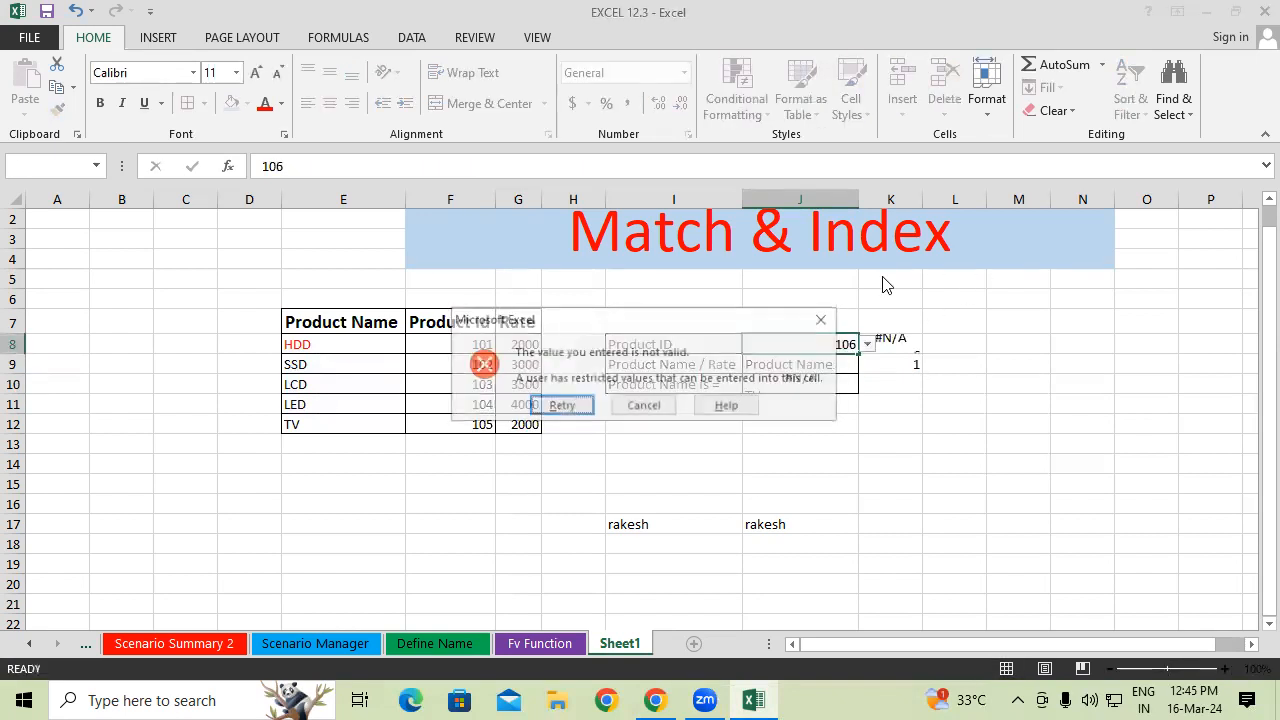
key("Return")
key("Return")
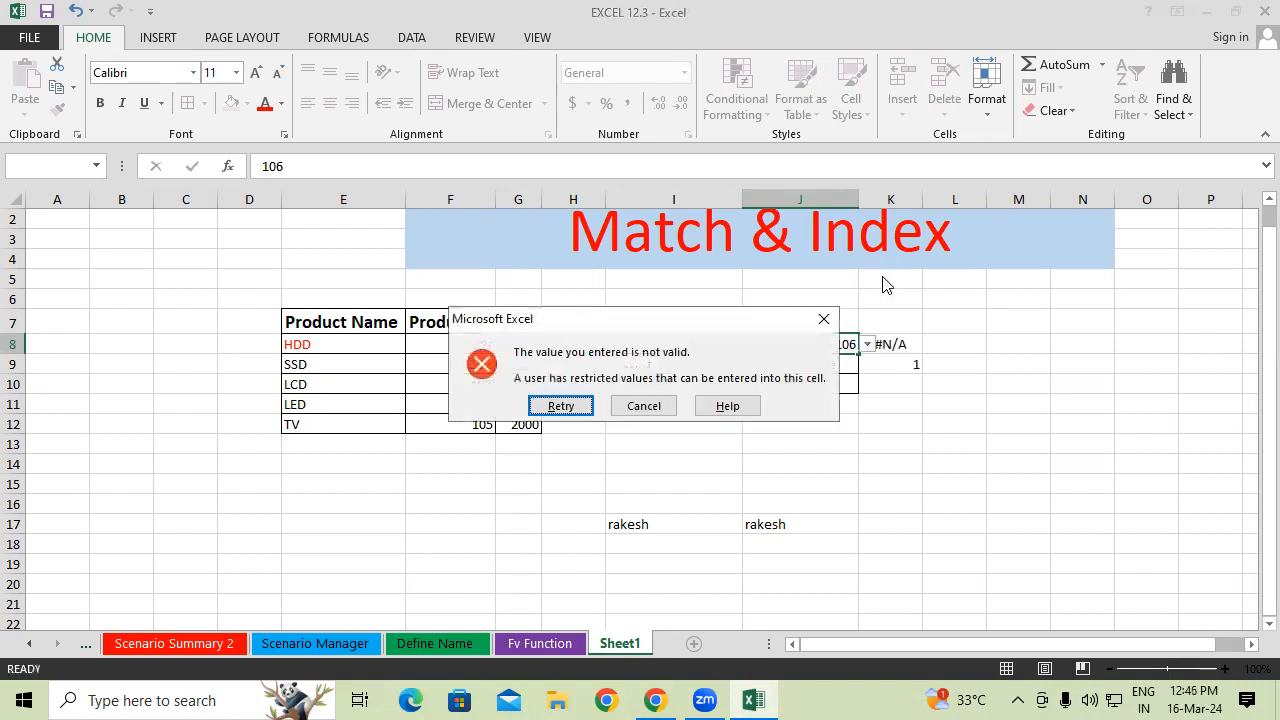
key("Return")
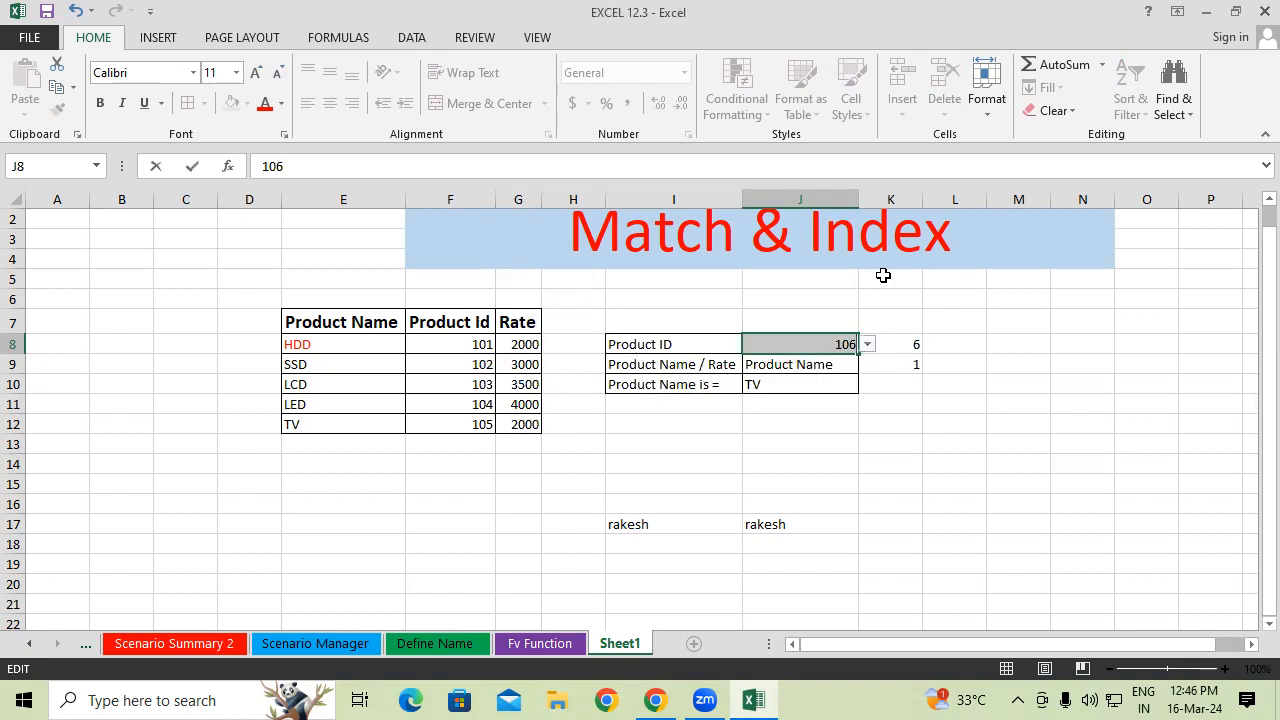
key("Return")
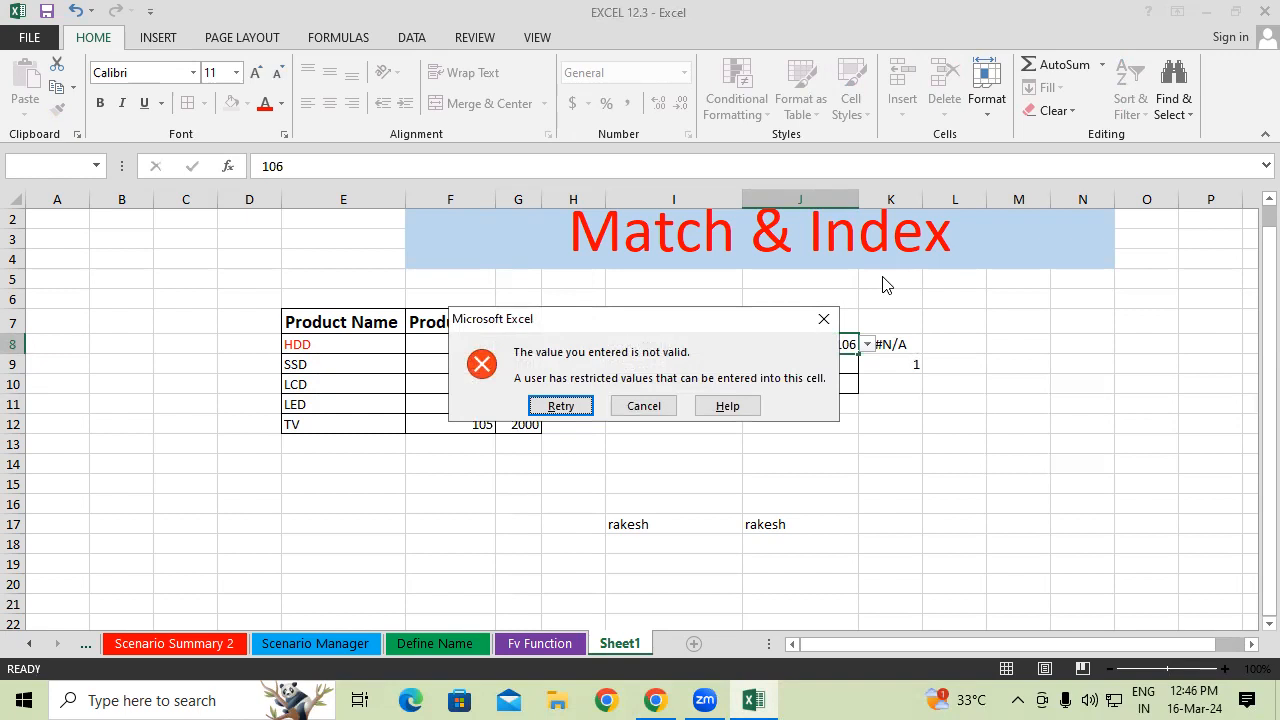
key("Escape")
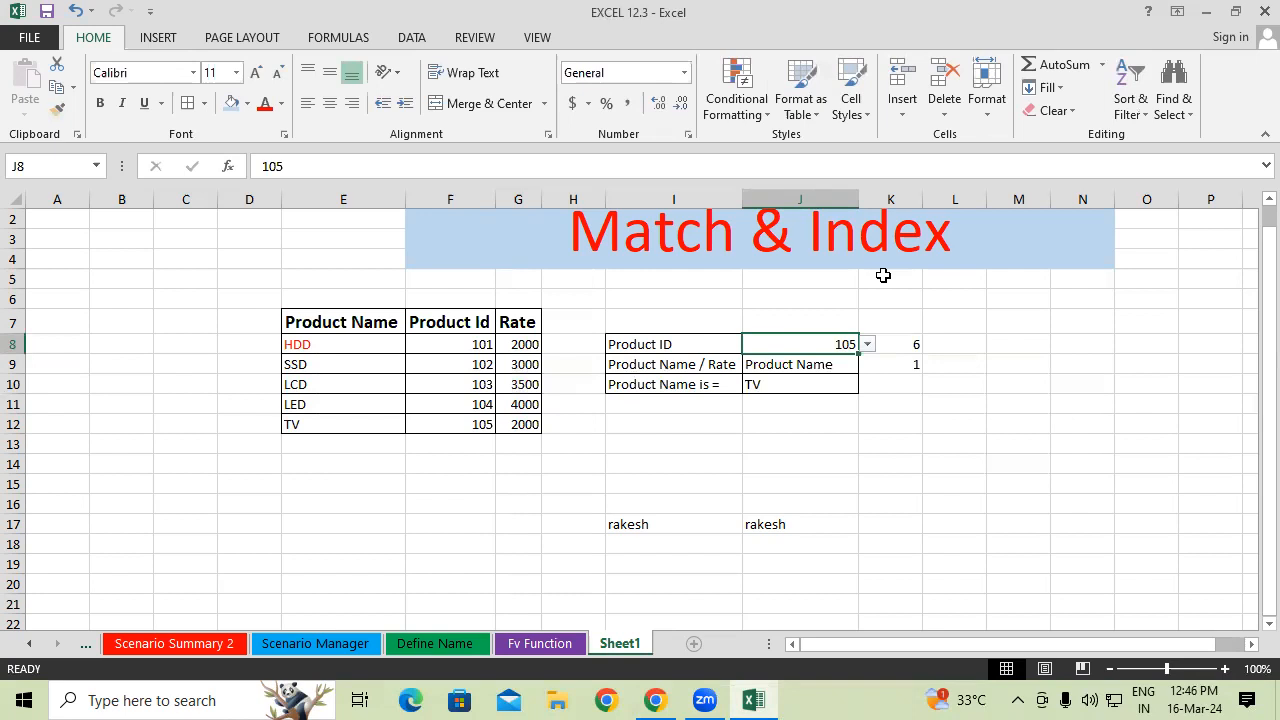
- Clear all contents and formatting from the lookup area in columns I to K beside the product table
left_click_drag(620, 306, 895, 565)
left_click(1063, 112)
left_click(1070, 136)
left_click(978, 324)
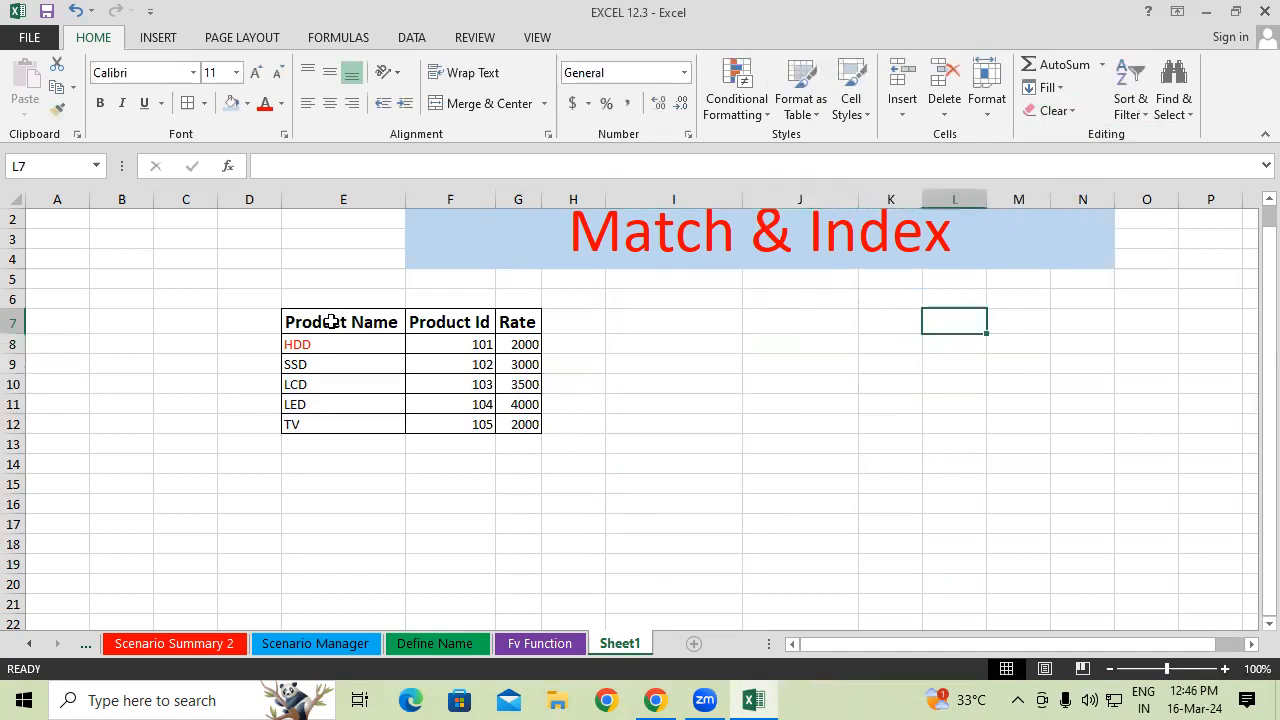
- Apply all borders to E7:G16 so the product table gains four empty bordered rows
left_click_drag(331, 321, 503, 500)
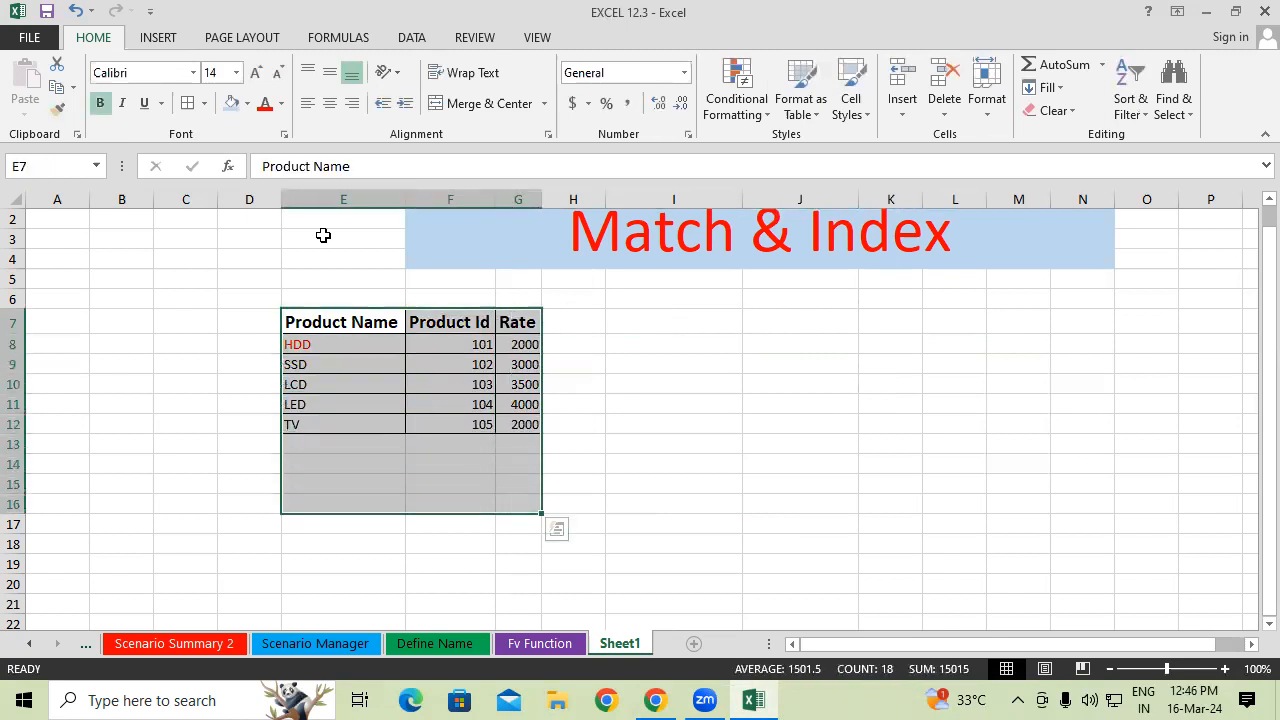
left_click(187, 103)
left_click(673, 444)
left_click_drag(366, 437, 527, 507)
left_click(717, 420)
- Copy the table's Product Id header into I8 and its Product Name header into I9
left_click(454, 323)
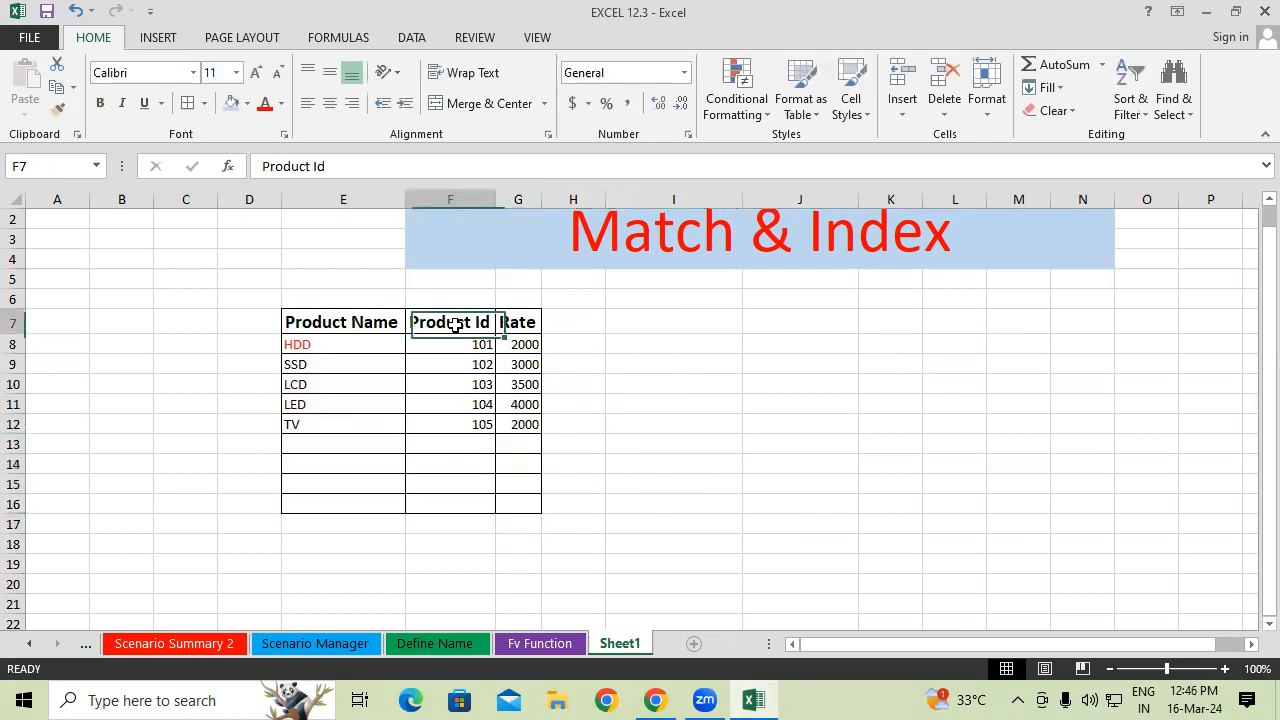
left_click_drag(474, 335, 694, 349)
left_click(646, 411)
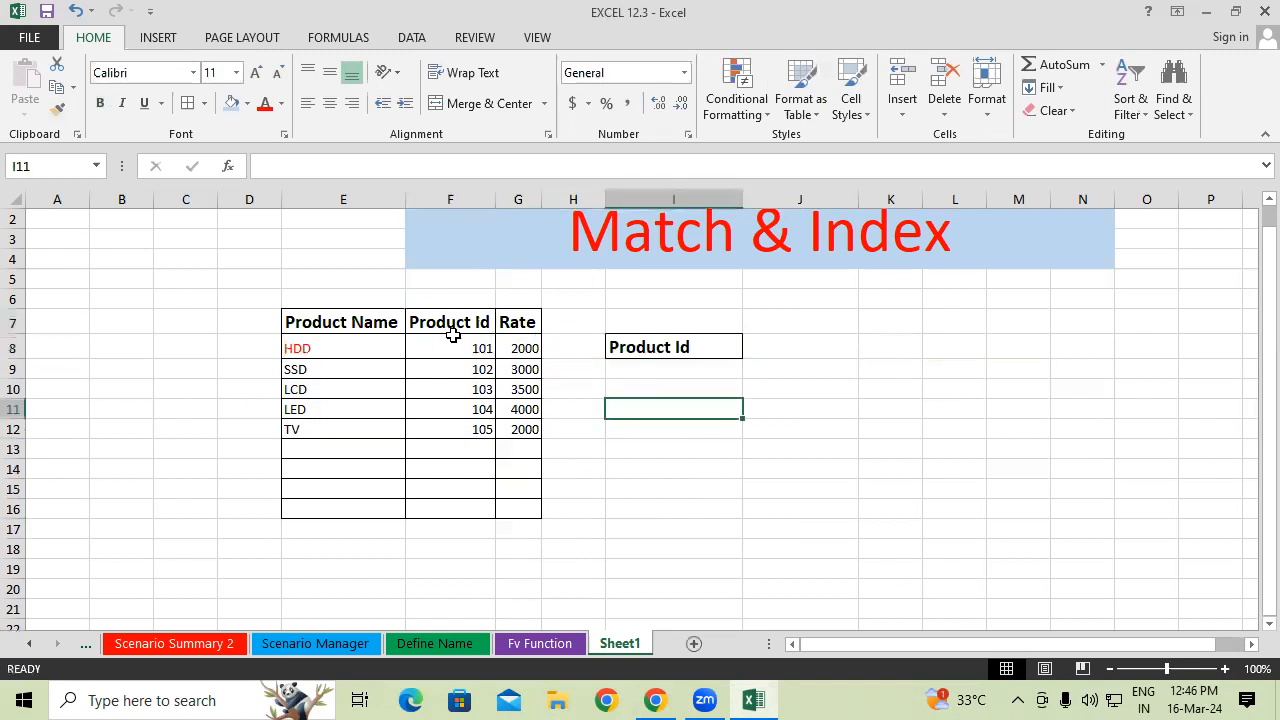
left_click(365, 318)
left_click_drag(373, 335, 665, 375)
- Extend the label in I9 to "Product Name /Rate" and widen column I to fit it
left_click(510, 320)
double_click(510, 320)
left_click_drag(294, 166, 158, 146)
key("ctrl+c")
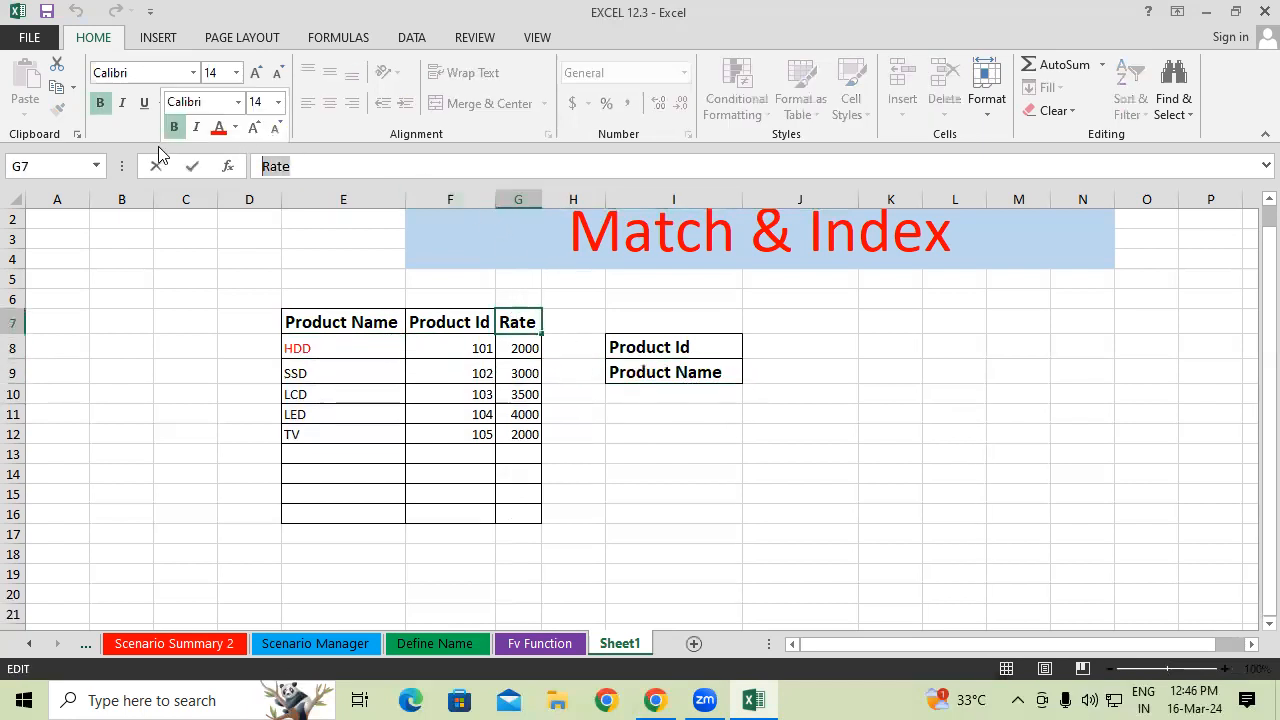
left_click(732, 374)
double_click(732, 374)
type("/")
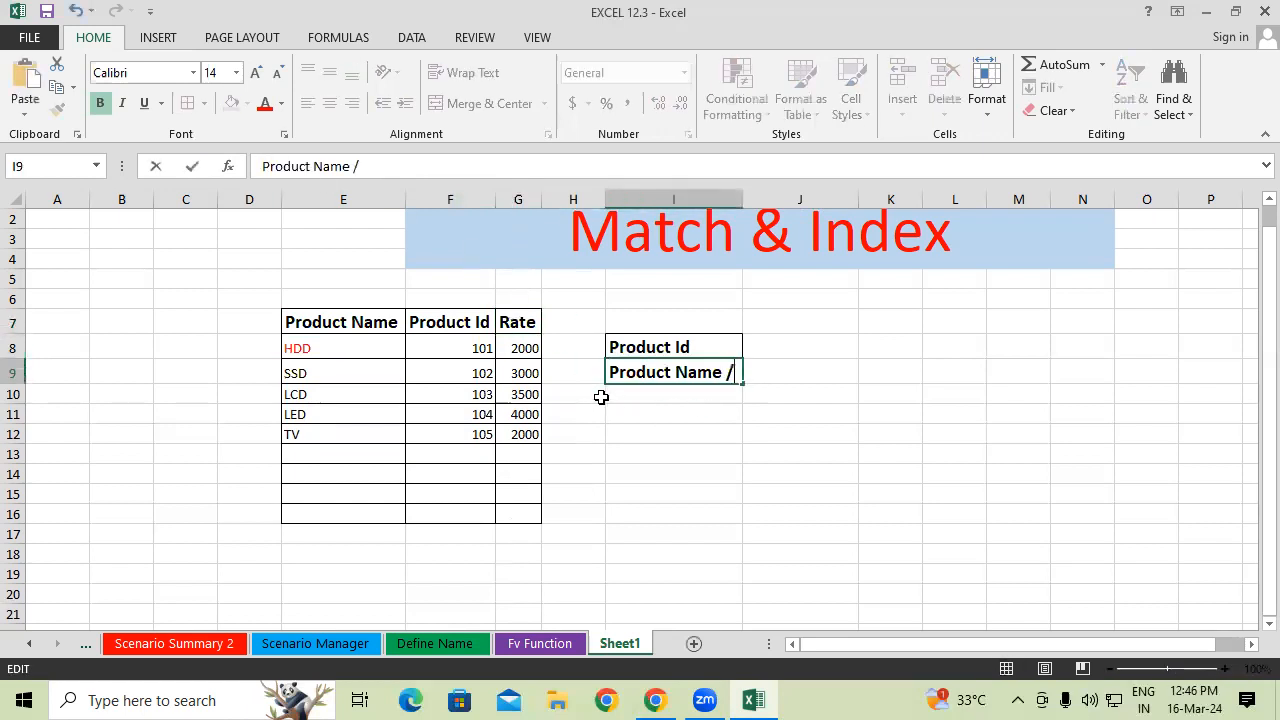
key("ctrl+v")
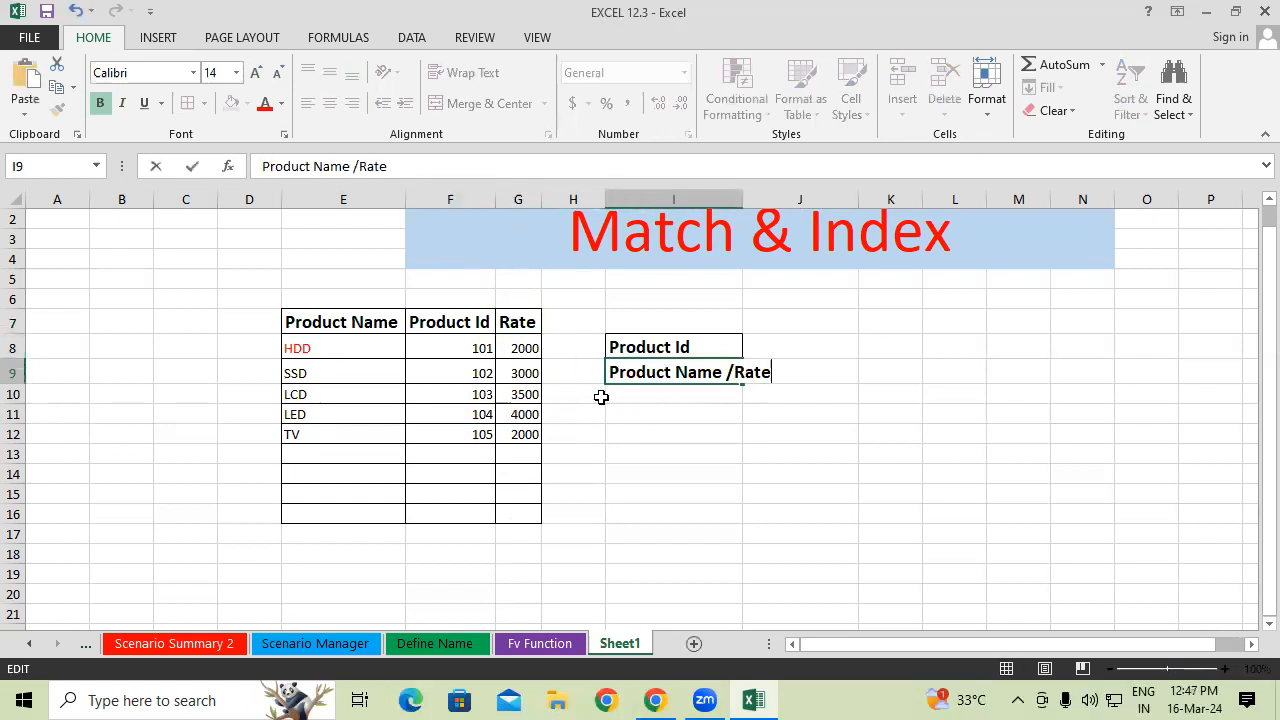
left_click(717, 485)
left_click_drag(743, 199, 780, 199)
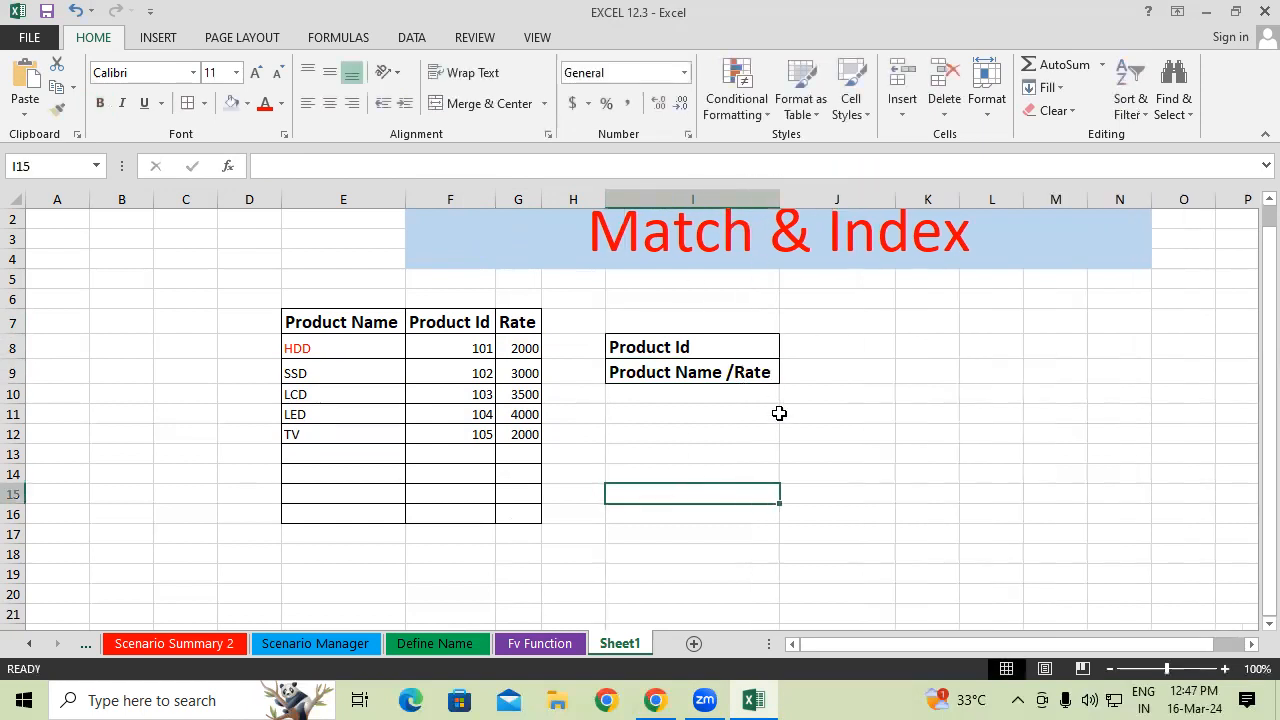
- Add a list data validation to J8 beside the Product Id label, using =$F$8:$F$16 as its source
left_click_drag(817, 346, 817, 368)
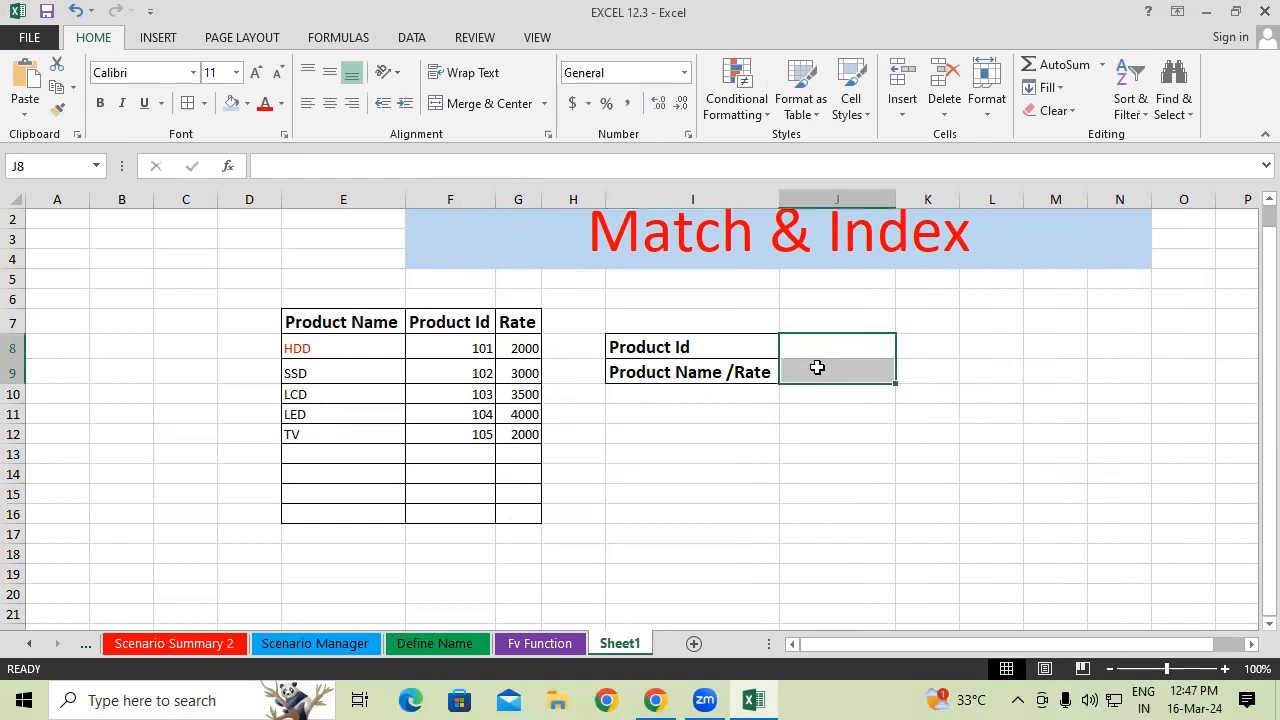
left_click(829, 340)
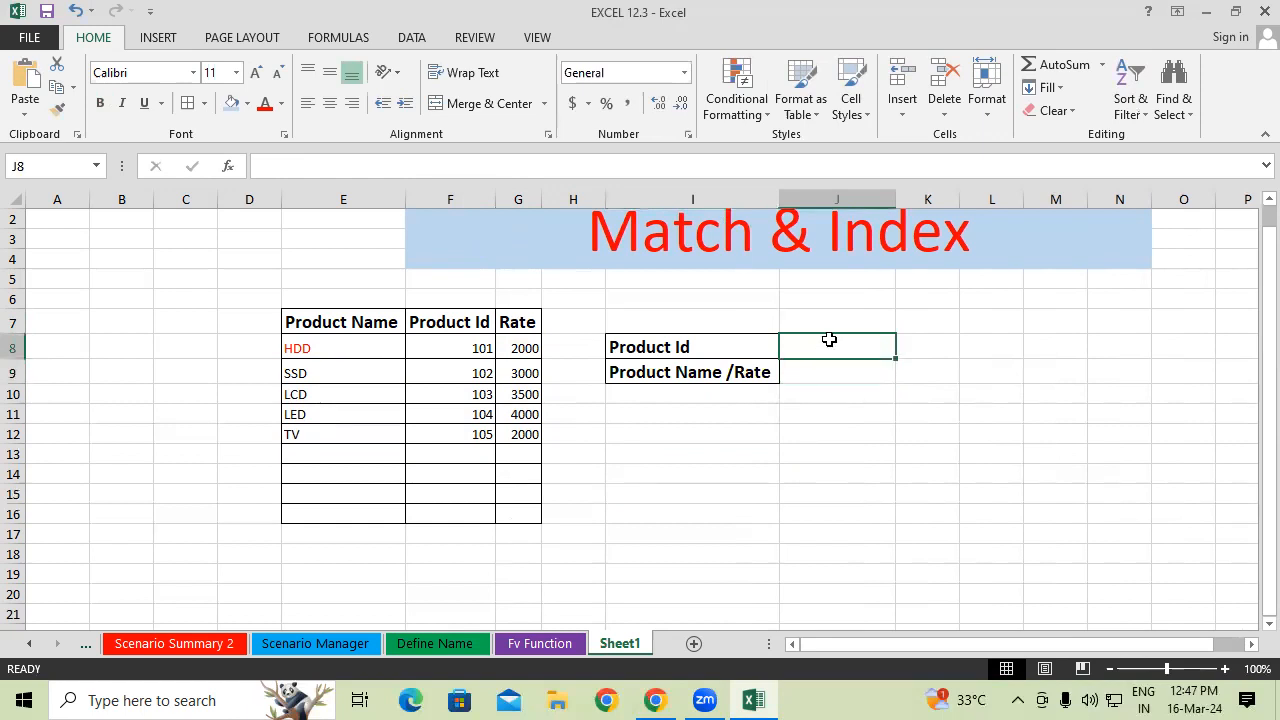
left_click(420, 38)
left_click(828, 80)
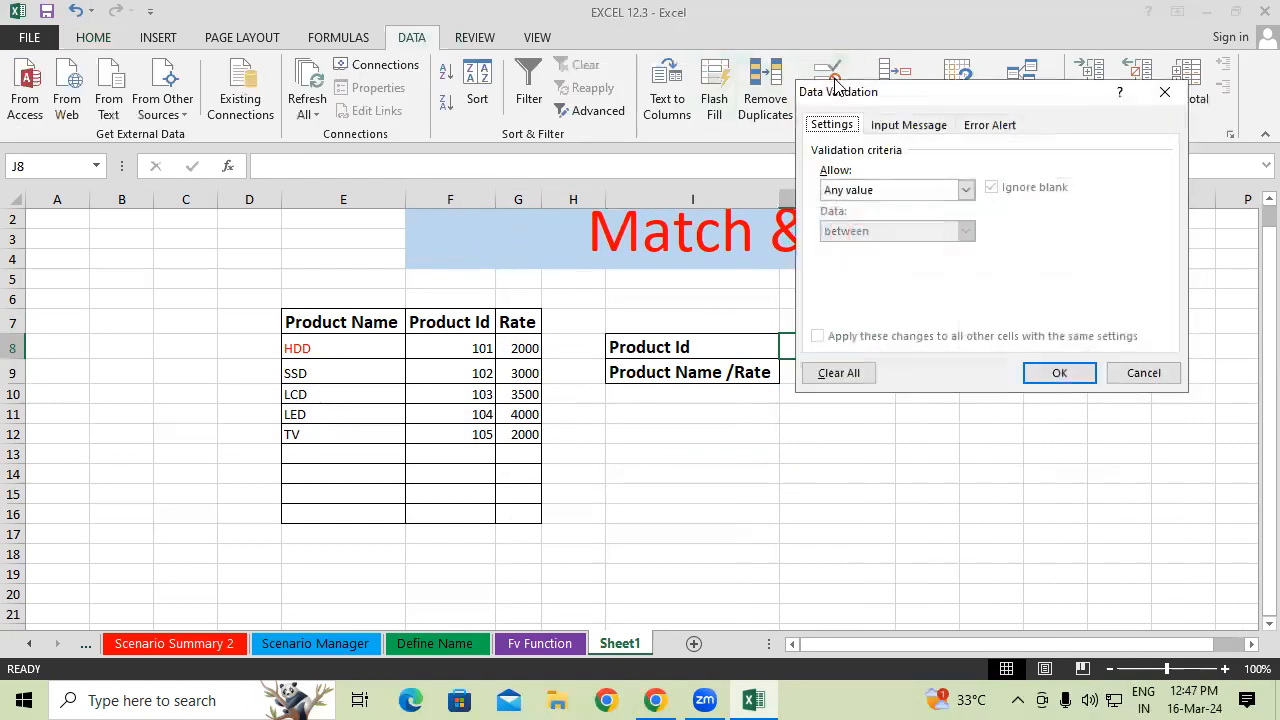
left_click_drag(944, 96, 1069, 58)
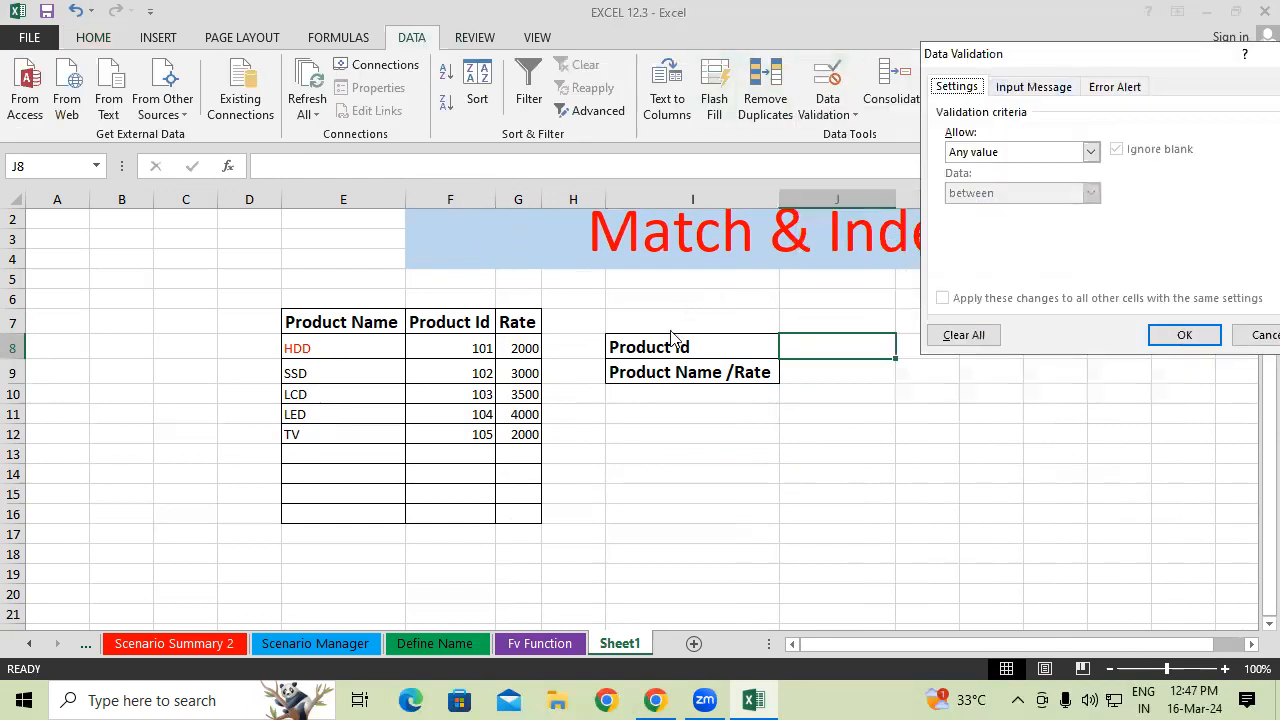
left_click(1090, 151)
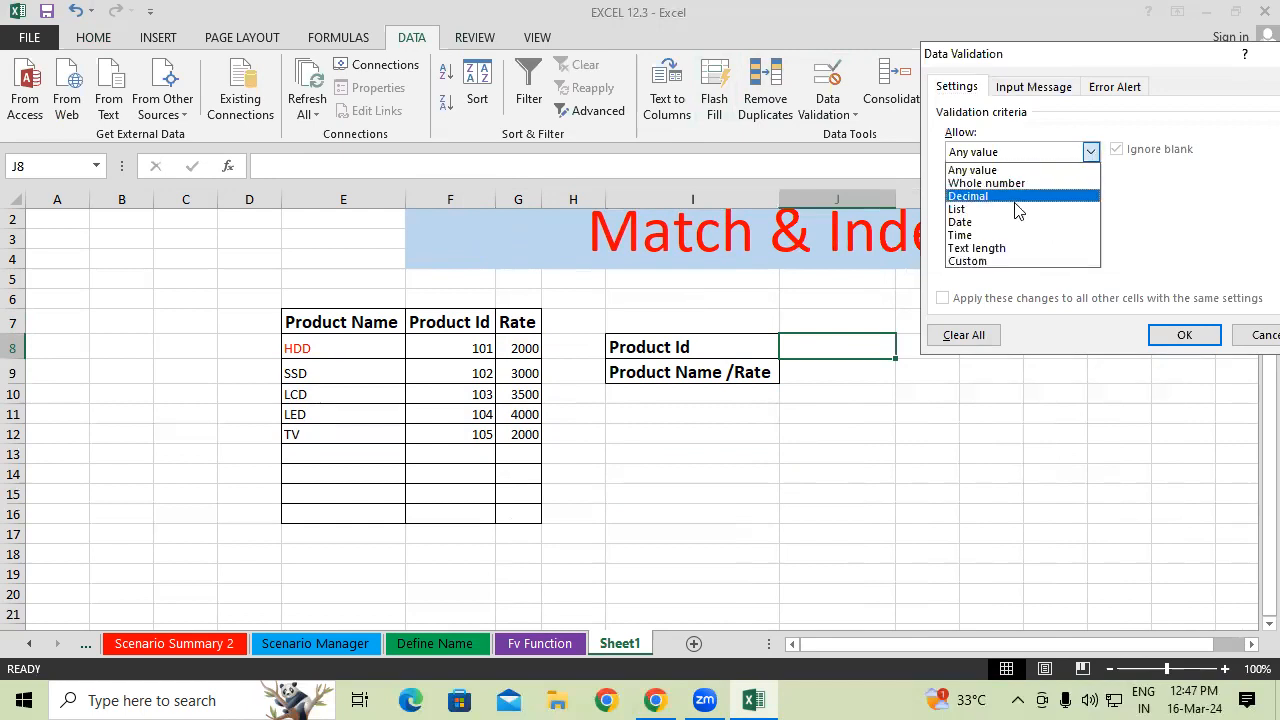
left_click(995, 211)
left_click(975, 232)
left_click_drag(475, 352, 443, 515)
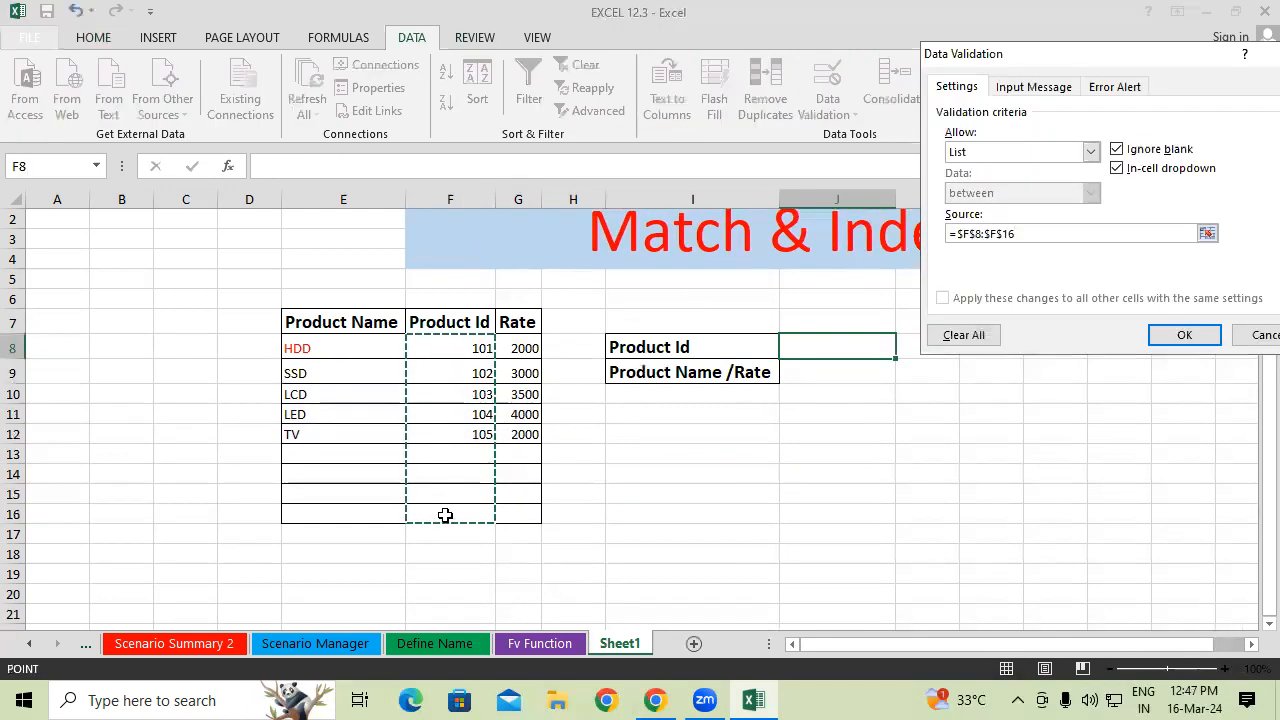
left_click(1183, 337)
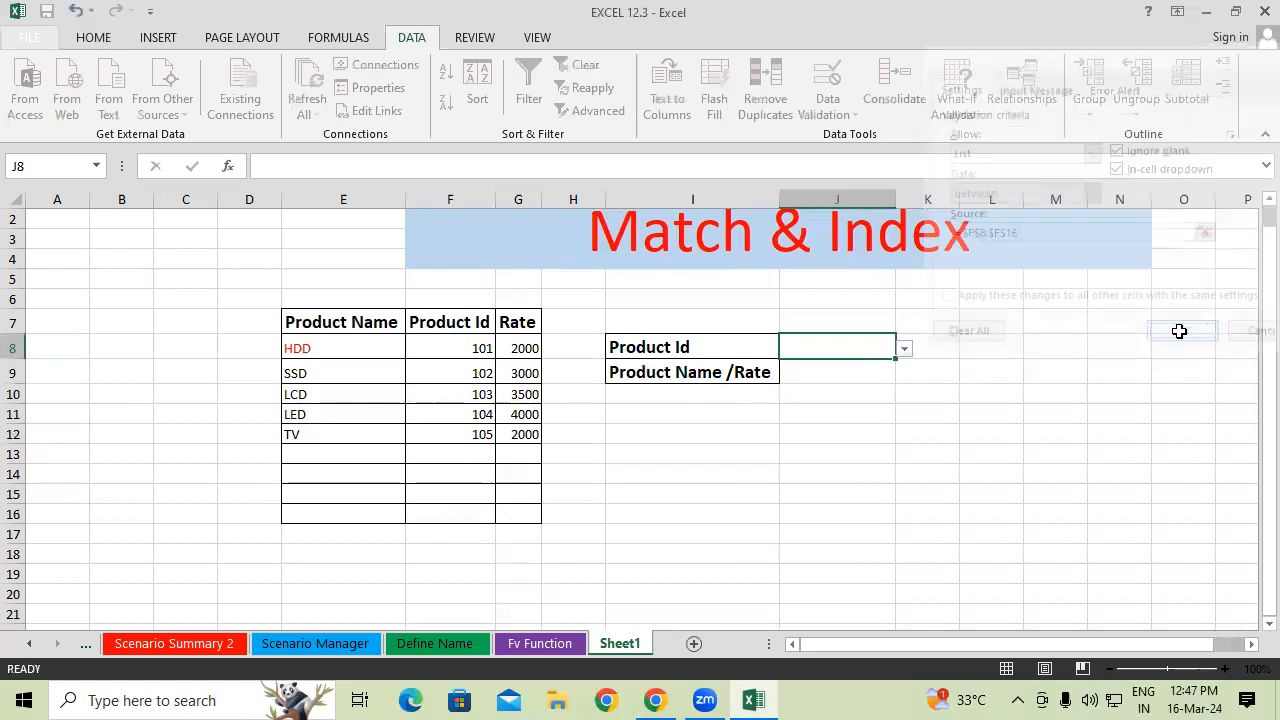
- Choose 101 from the Product Id drop-down in J8
left_click(904, 348)
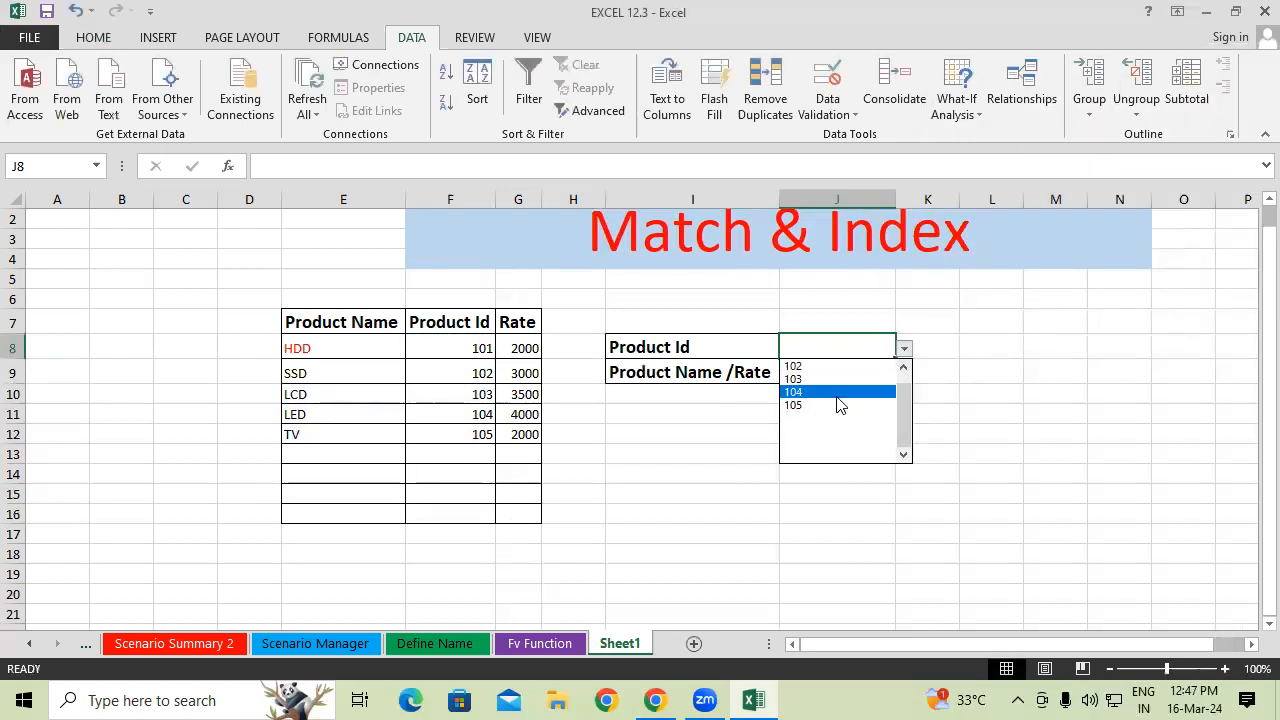
left_click(904, 366)
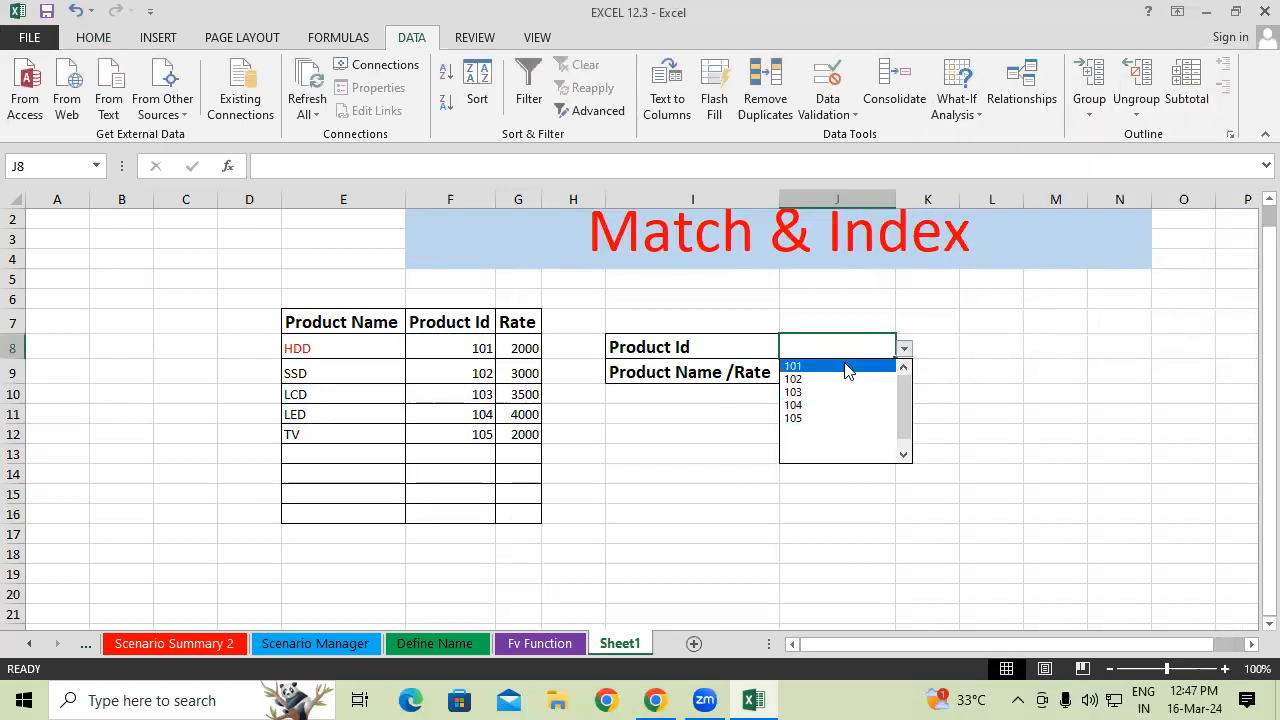
left_click(843, 363)
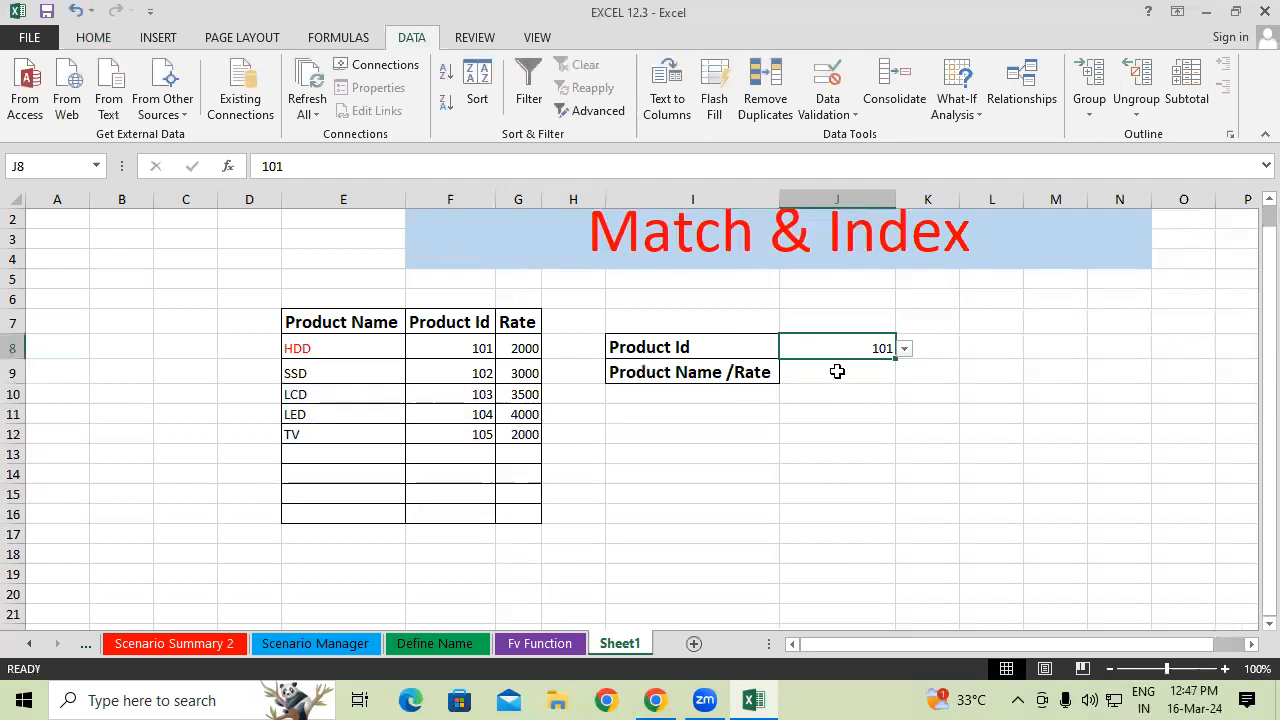
- Add a list data validation to J9 using the table headers =$E$7:$G$7 as its source
left_click(826, 375)
left_click_drag(386, 326, 527, 323)
left_click(859, 368)
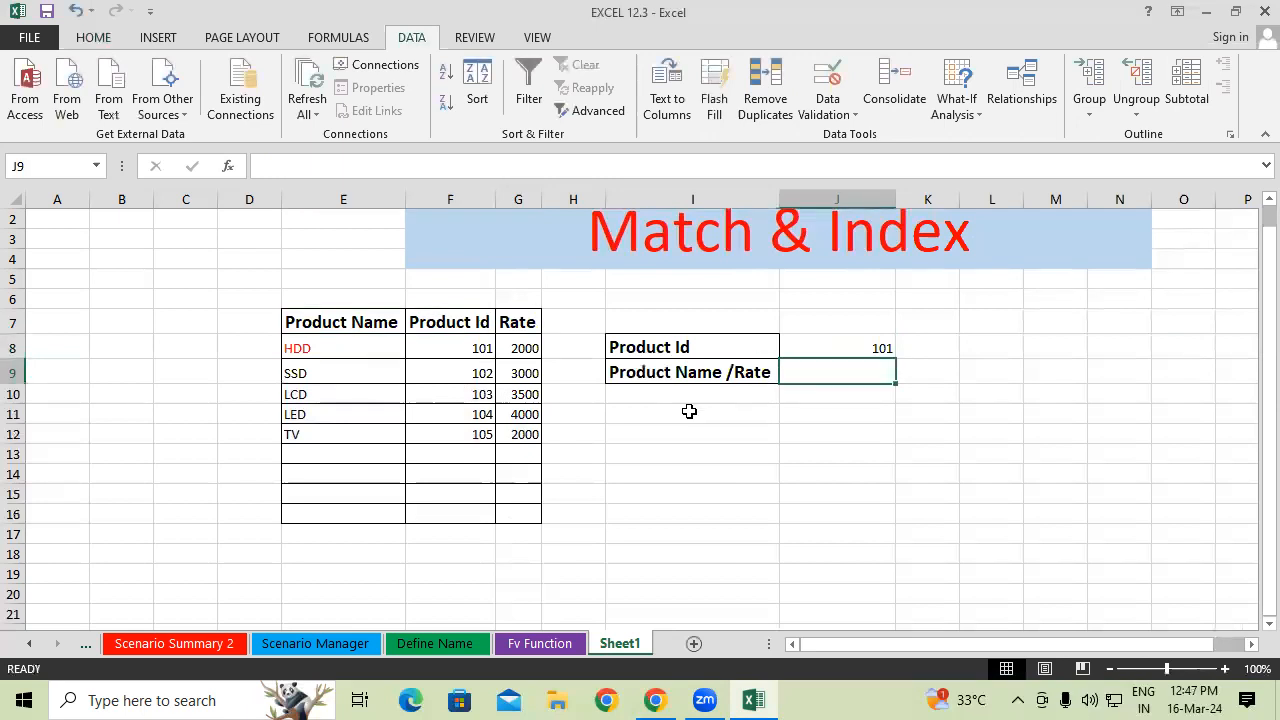
left_click(836, 80)
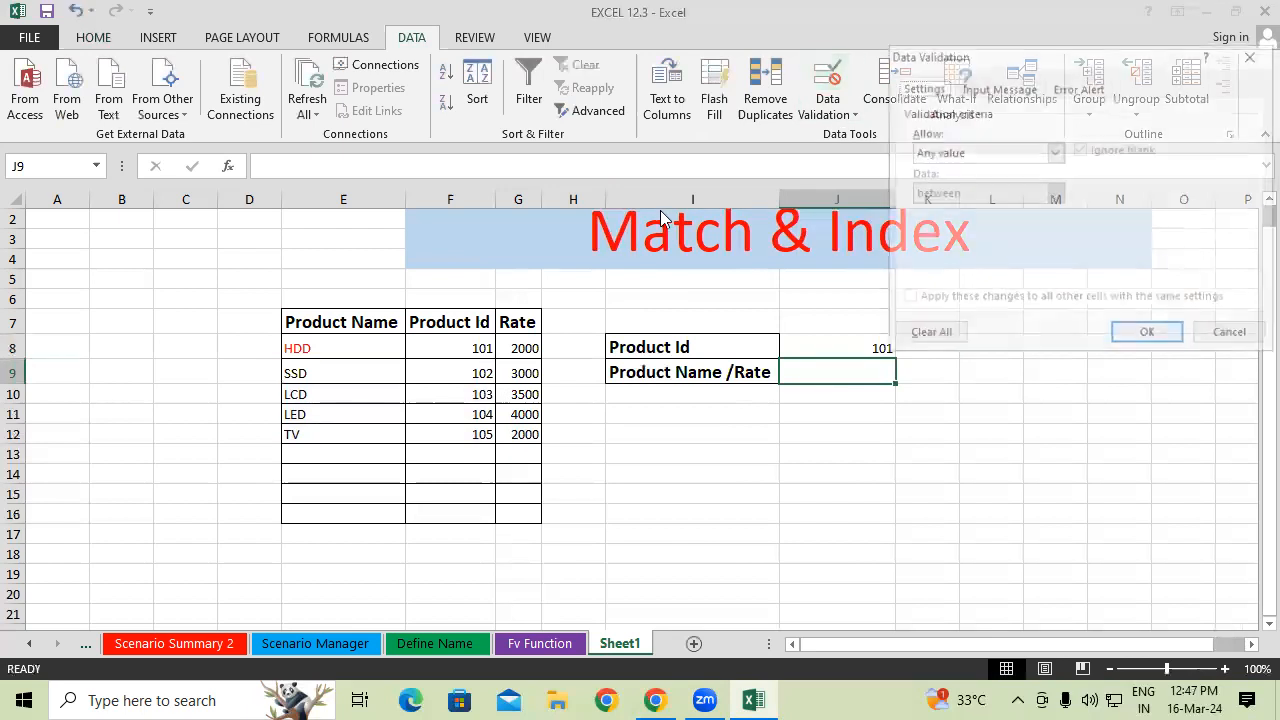
left_click(1054, 152)
left_click(921, 209)
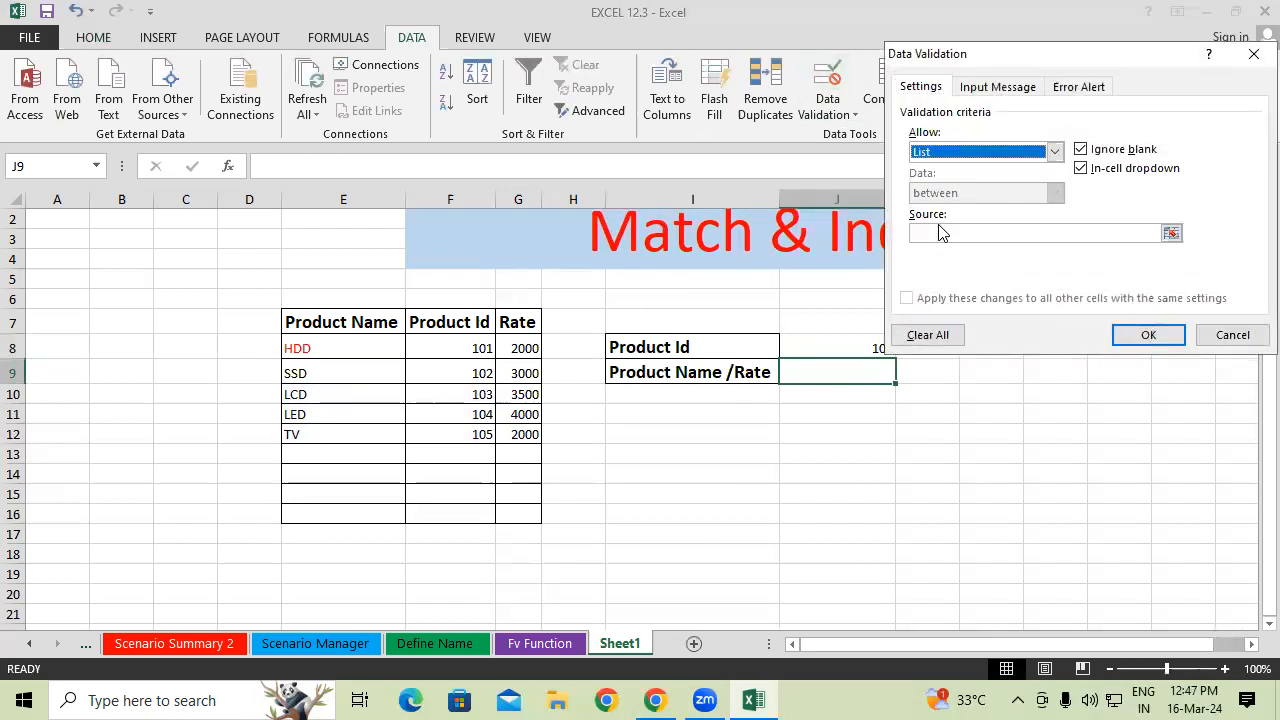
left_click(929, 234)
left_click_drag(354, 322, 513, 322)
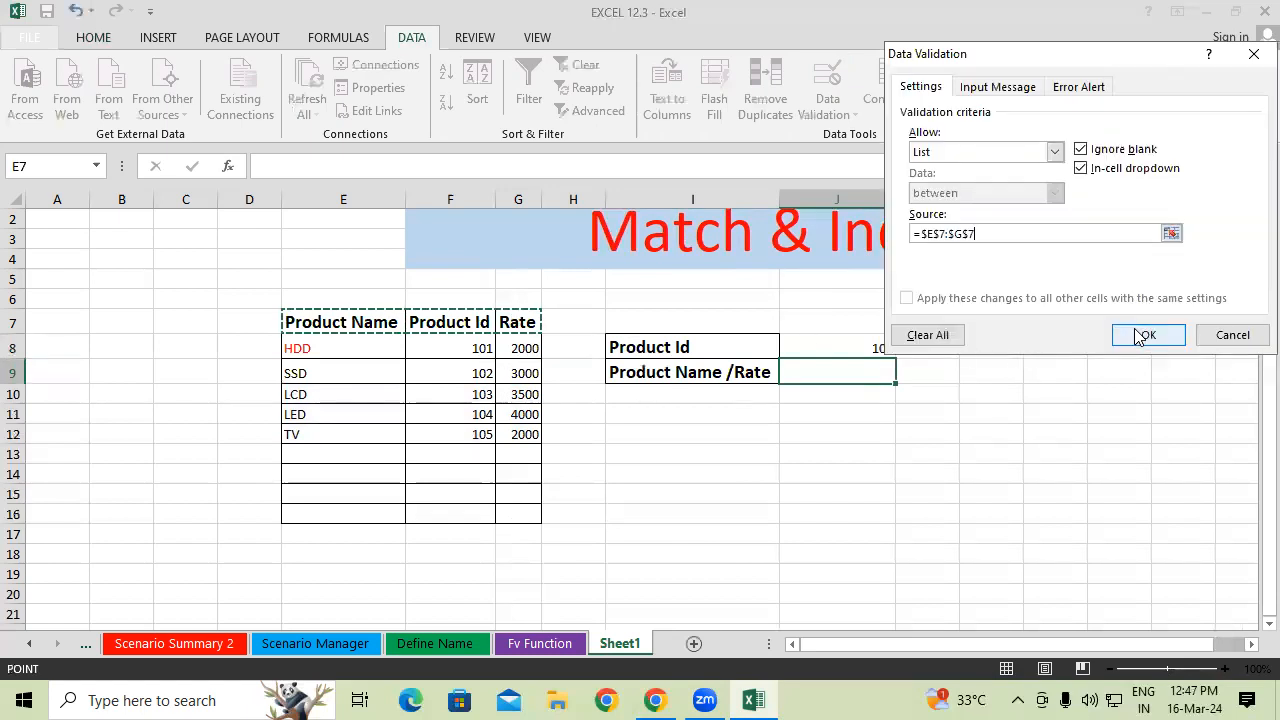
left_click(1146, 335)
- Choose Product Name from the header drop-down in J9
left_click(904, 374)
left_click(879, 390)
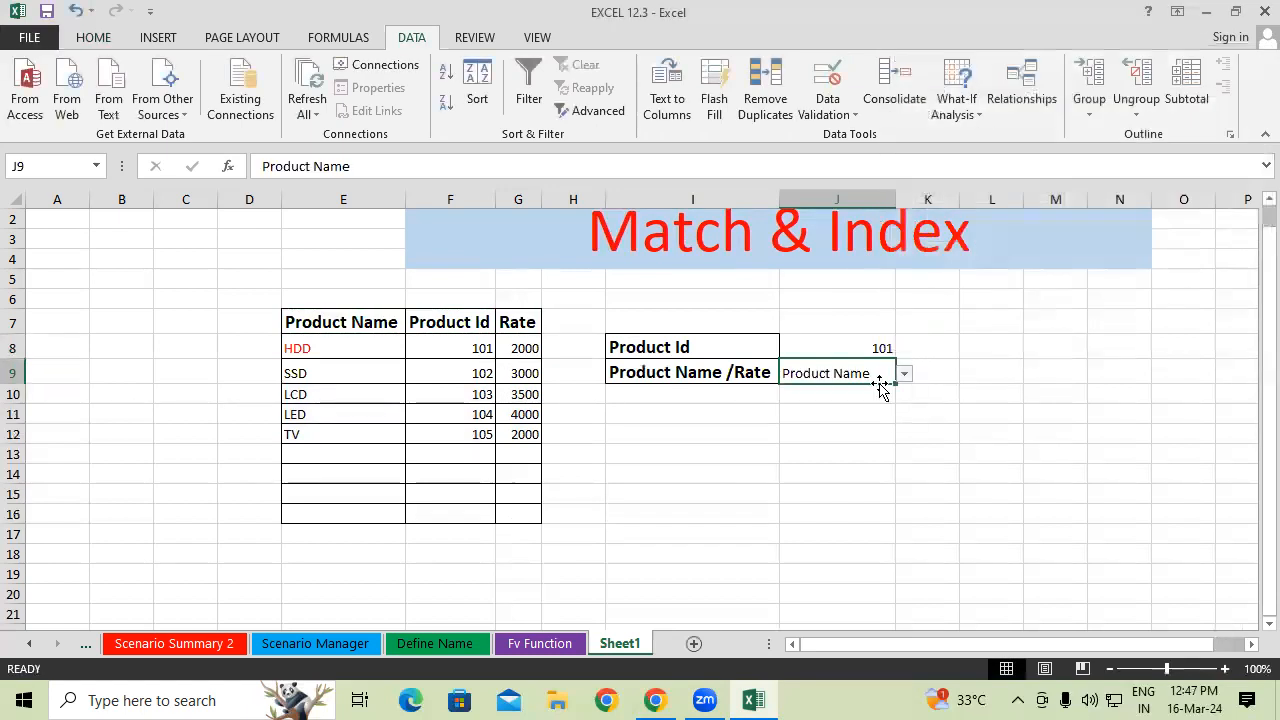
left_click(911, 373)
left_click(857, 374)
left_click(847, 433)
left_click(757, 394)
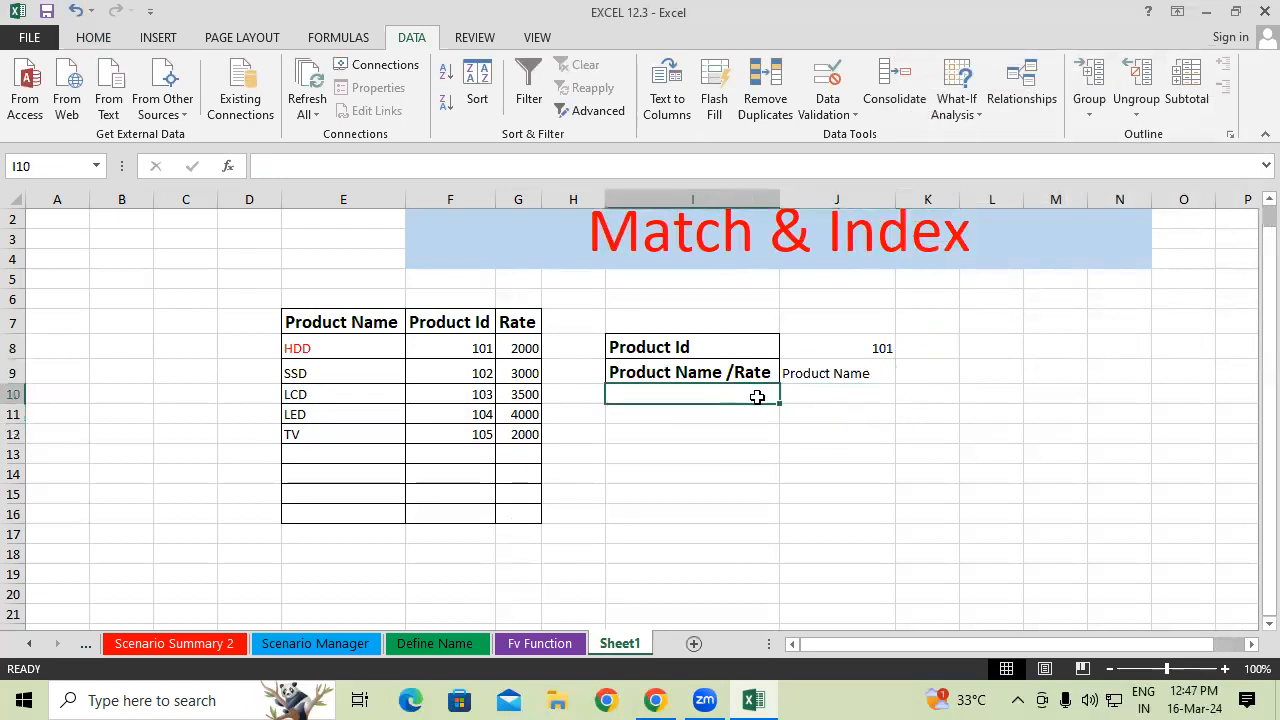
left_click(829, 375)
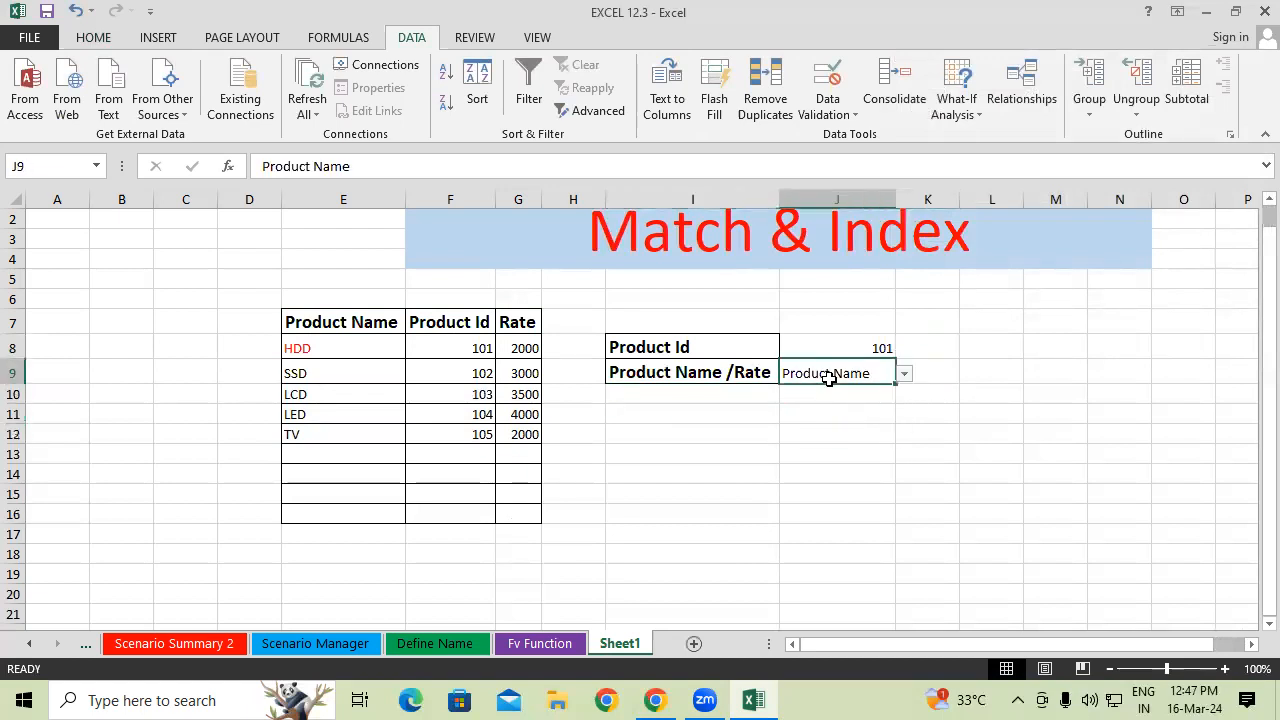
- Enter the formula =J9 in I10 to repeat the selected header as a label
left_click(757, 395)
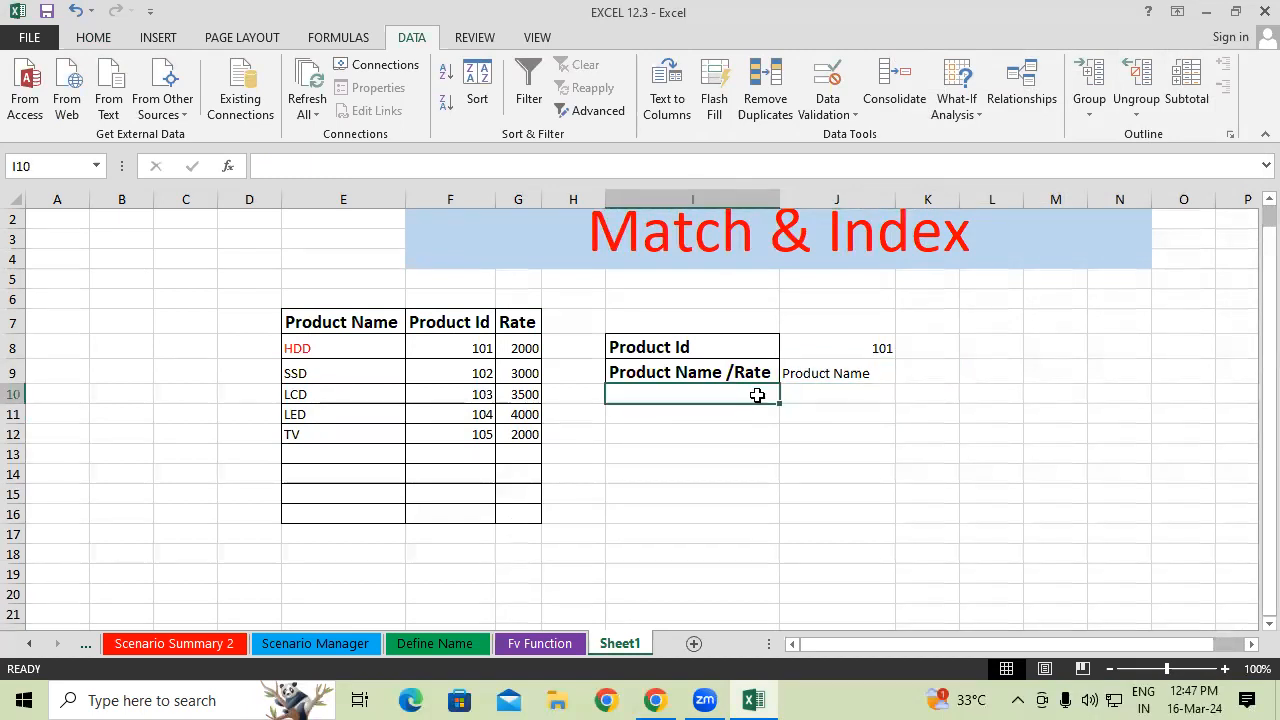
left_click(842, 393)
left_click(727, 390)
type("=")
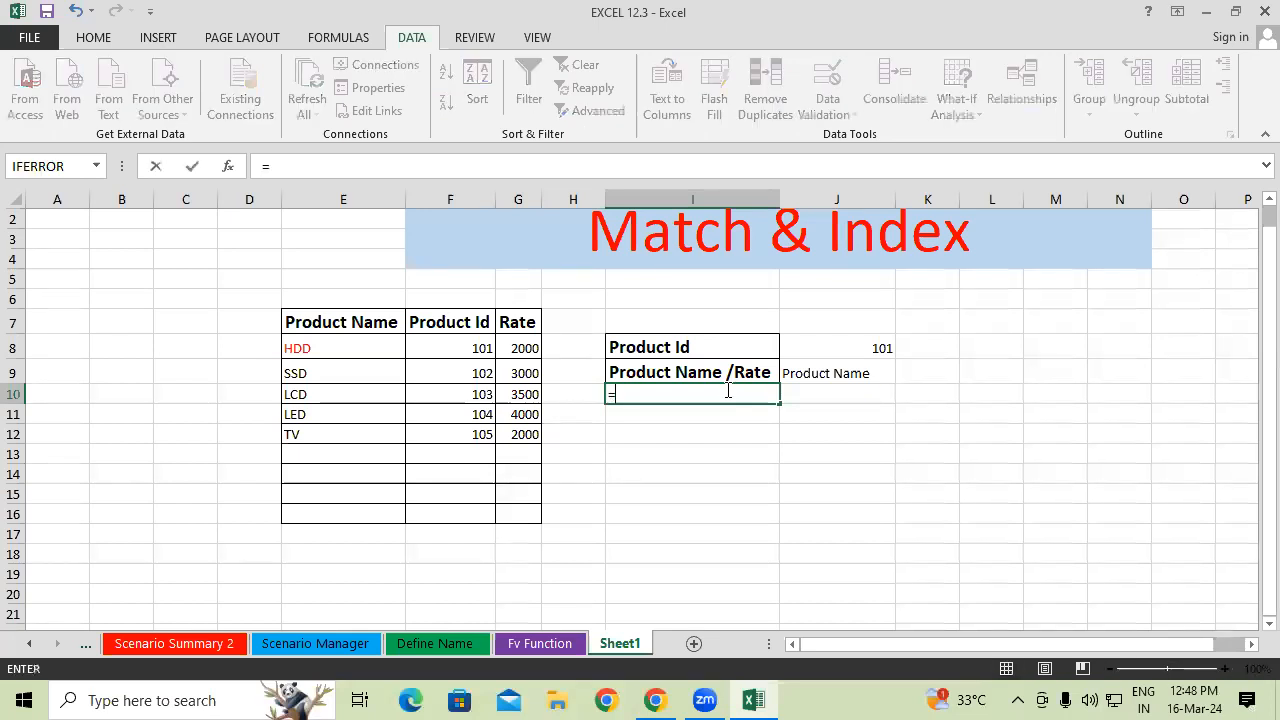
left_click(835, 372)
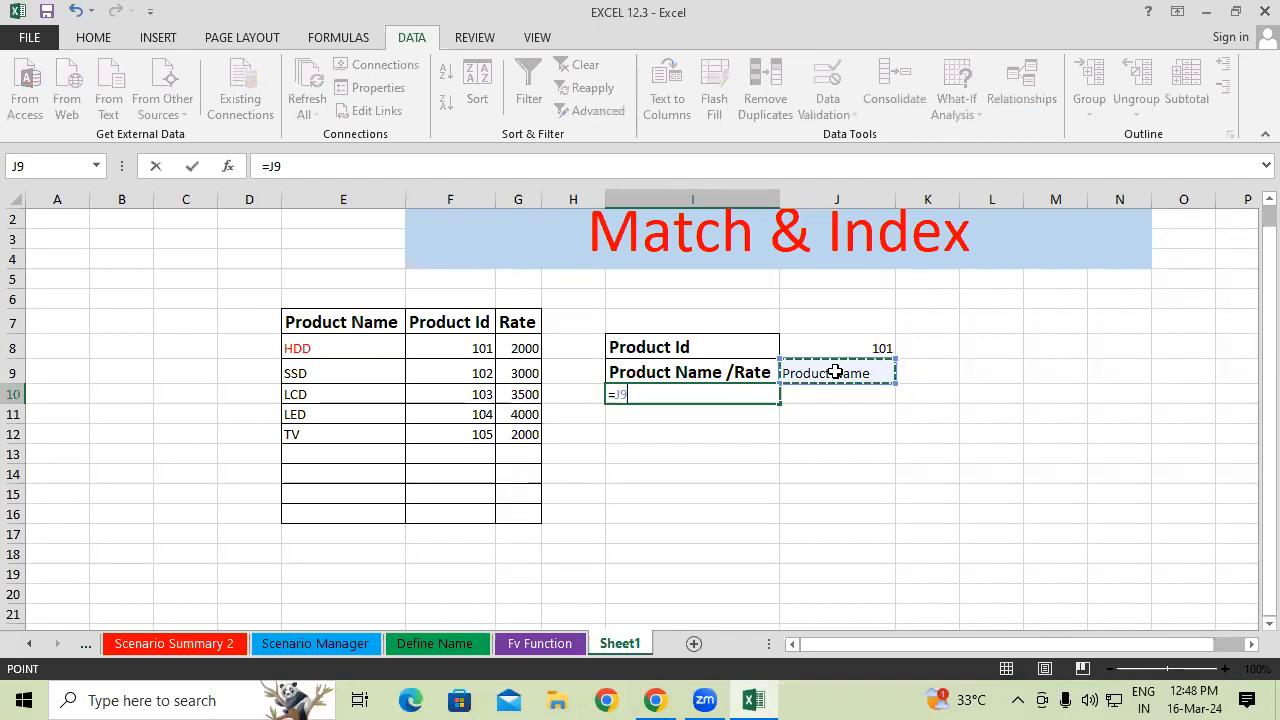
key("Return")
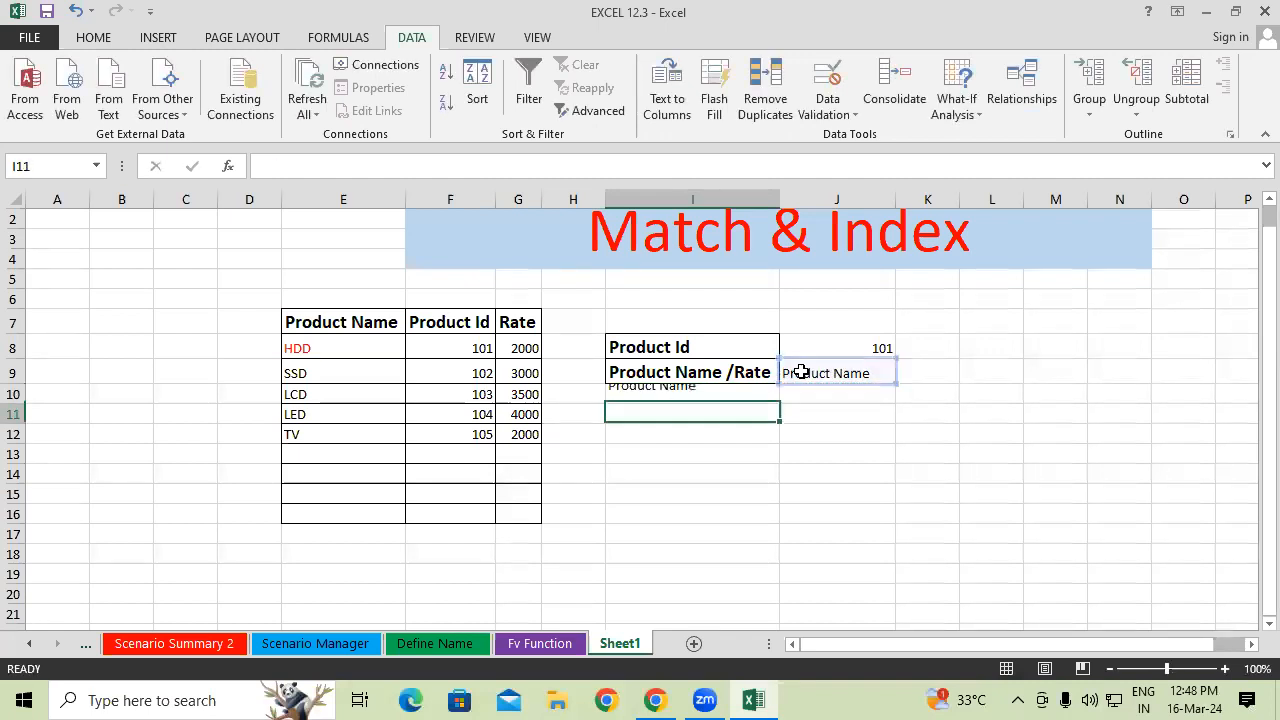
- Choose Product Id from the header drop-down in J9 to test the linked label
left_click(845, 373)
left_click(905, 375)
left_click(848, 403)
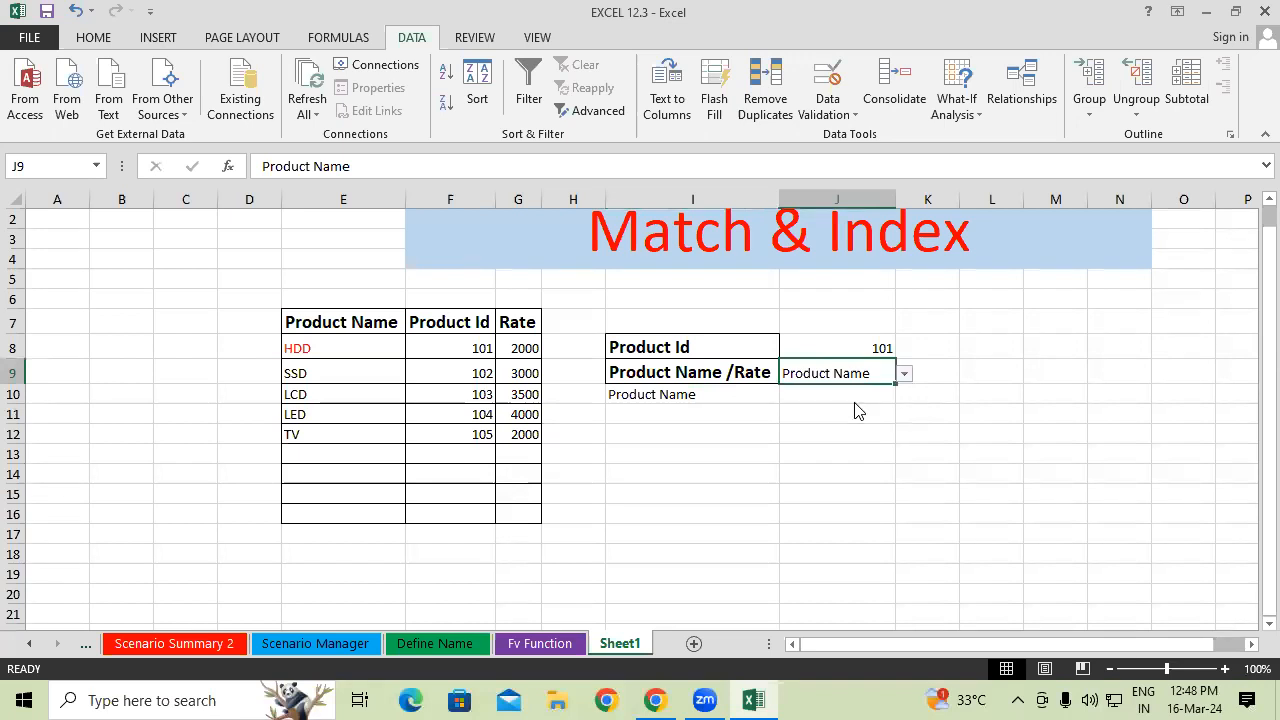
- Extend the label formula in I10 to =J9 & " is = "
double_click(723, 395)
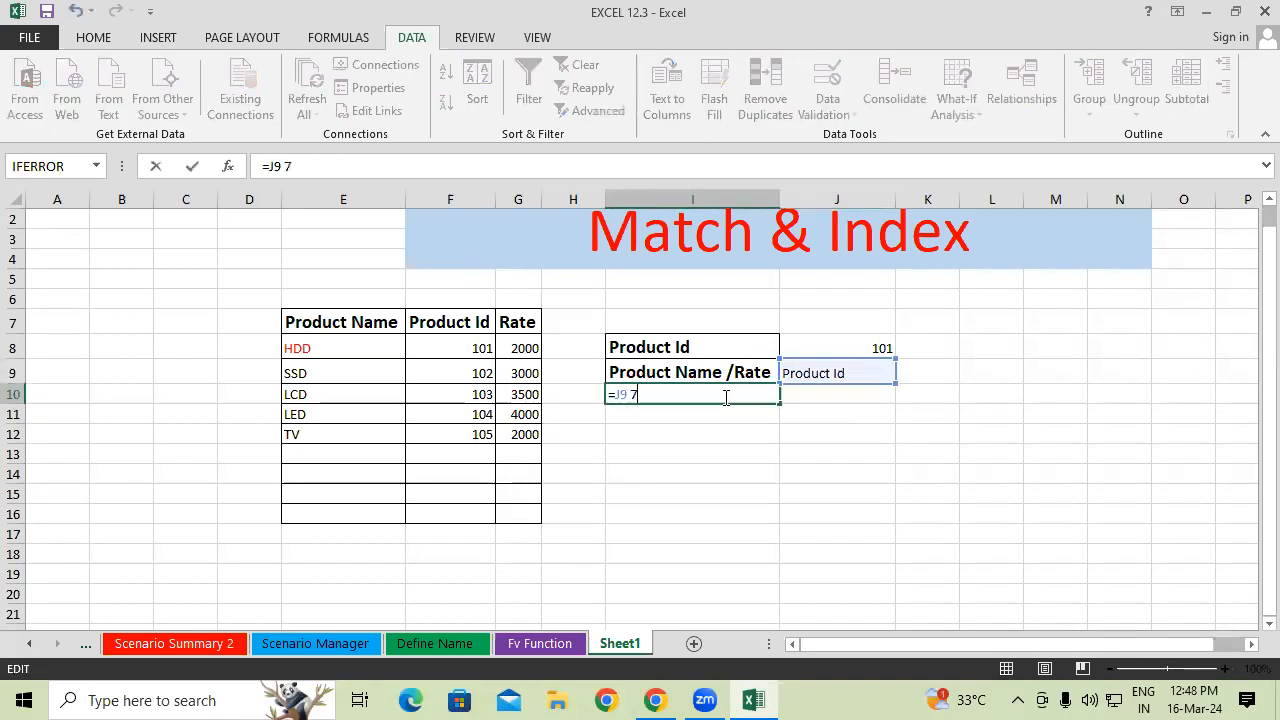
type("&")
key("Return")
left_click(685, 392)
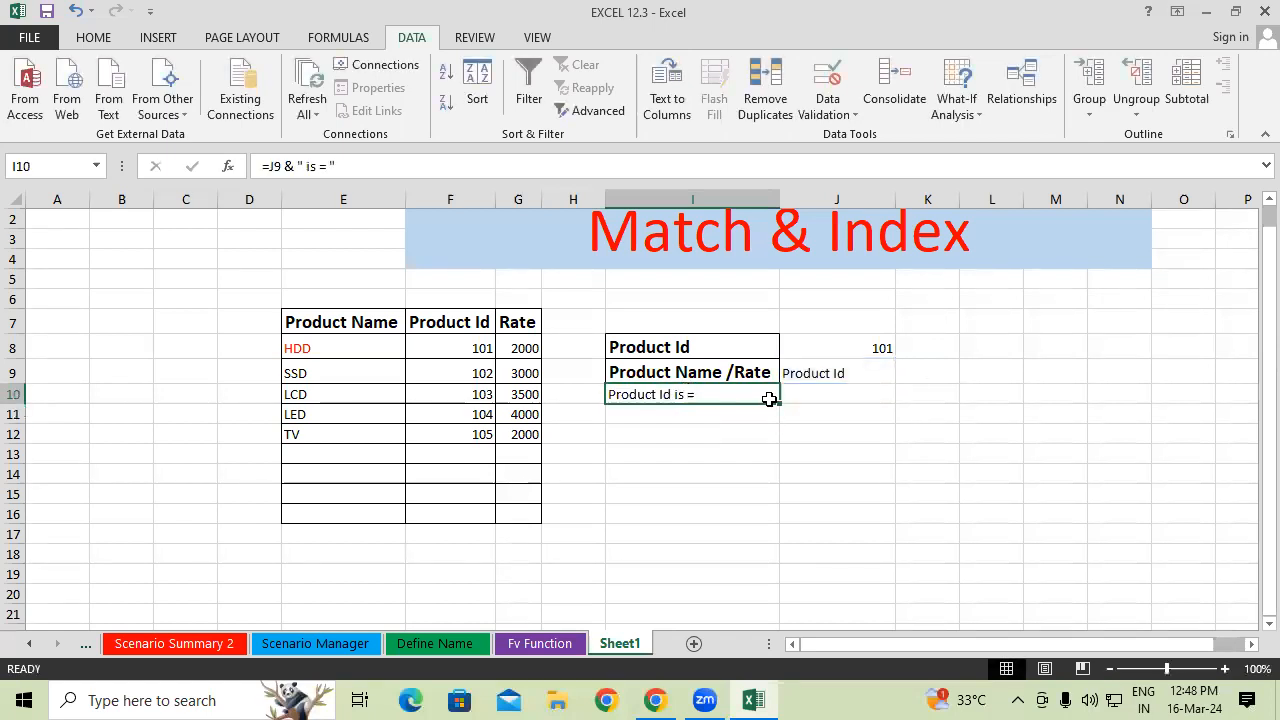
- Switch the header drop-down in J9 to Rate
left_click(820, 372)
left_click(903, 373)
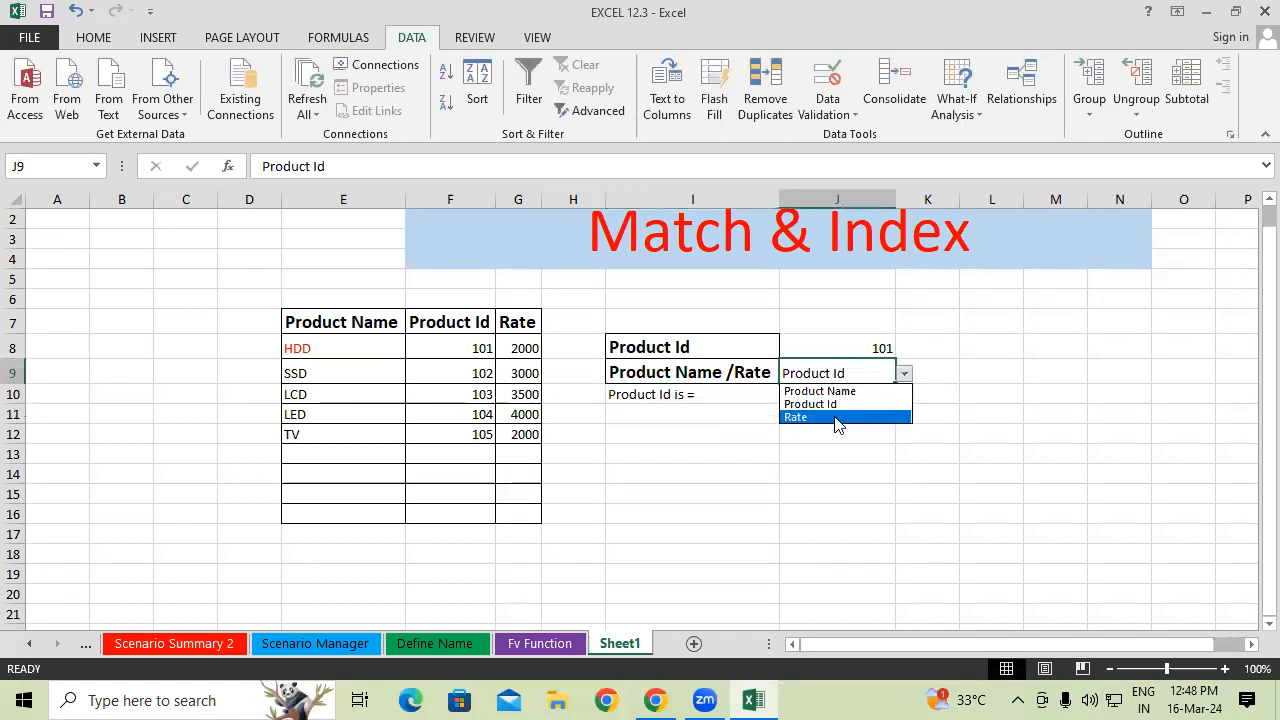
left_click(836, 417)
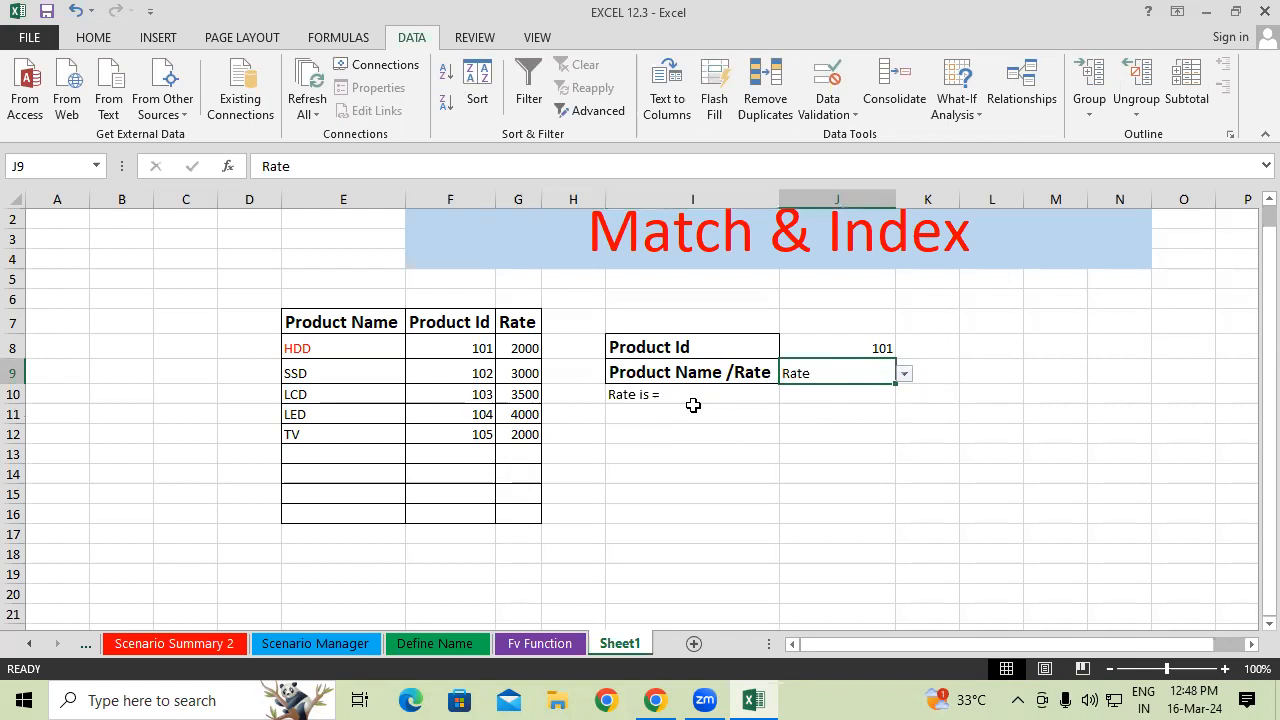
- Enter =MATCH(J8,F7:F16,0) in K8 to find the row position of the selected product ID
left_click(912, 343)
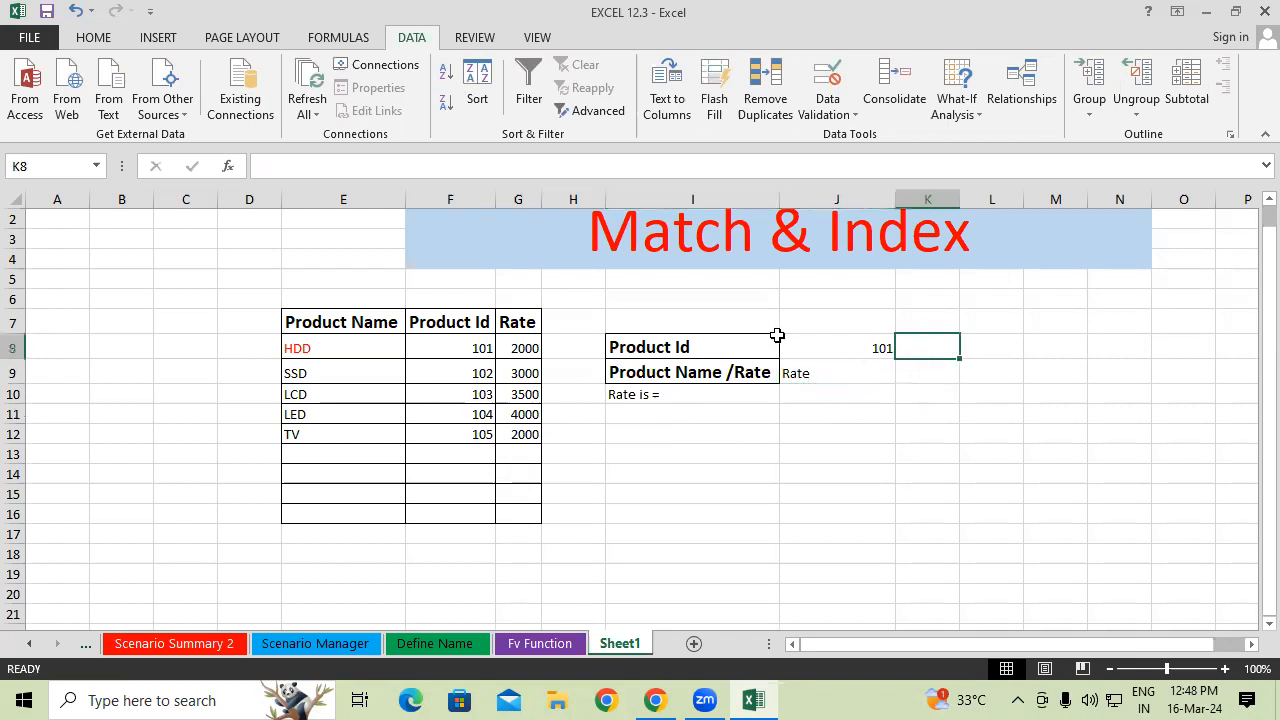
type("=ma")
key("Tab")
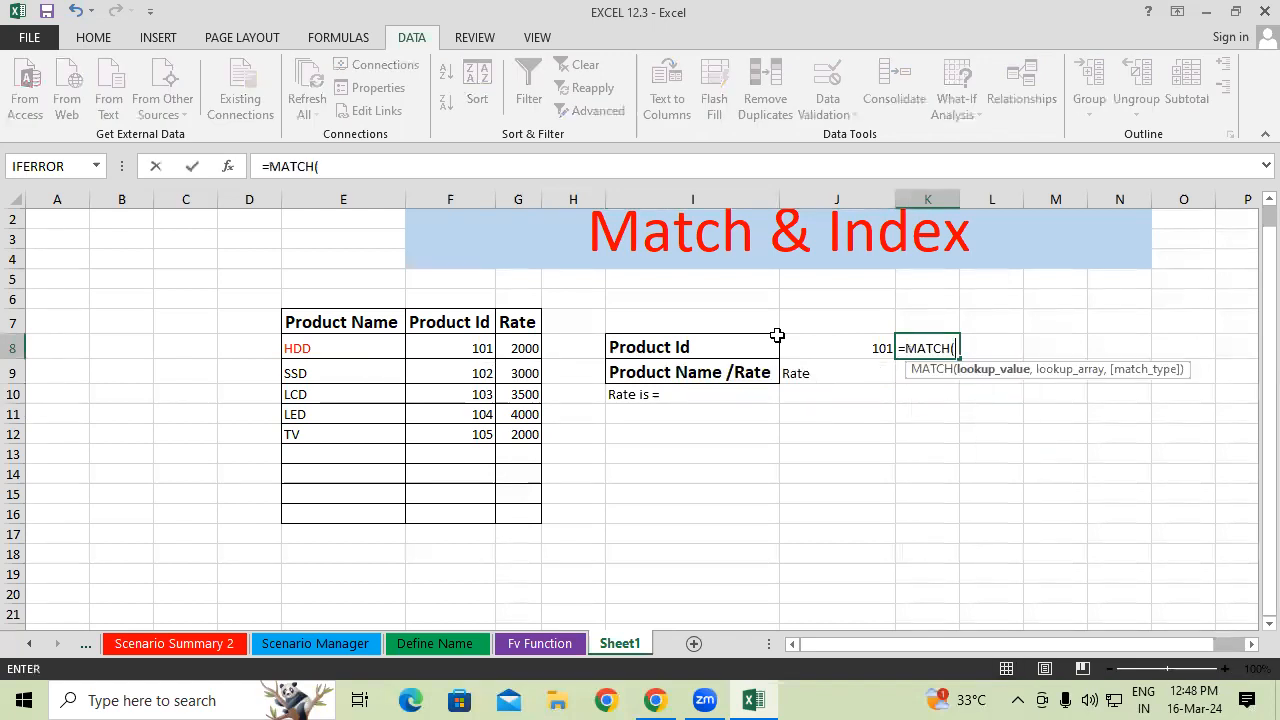
left_click(859, 348)
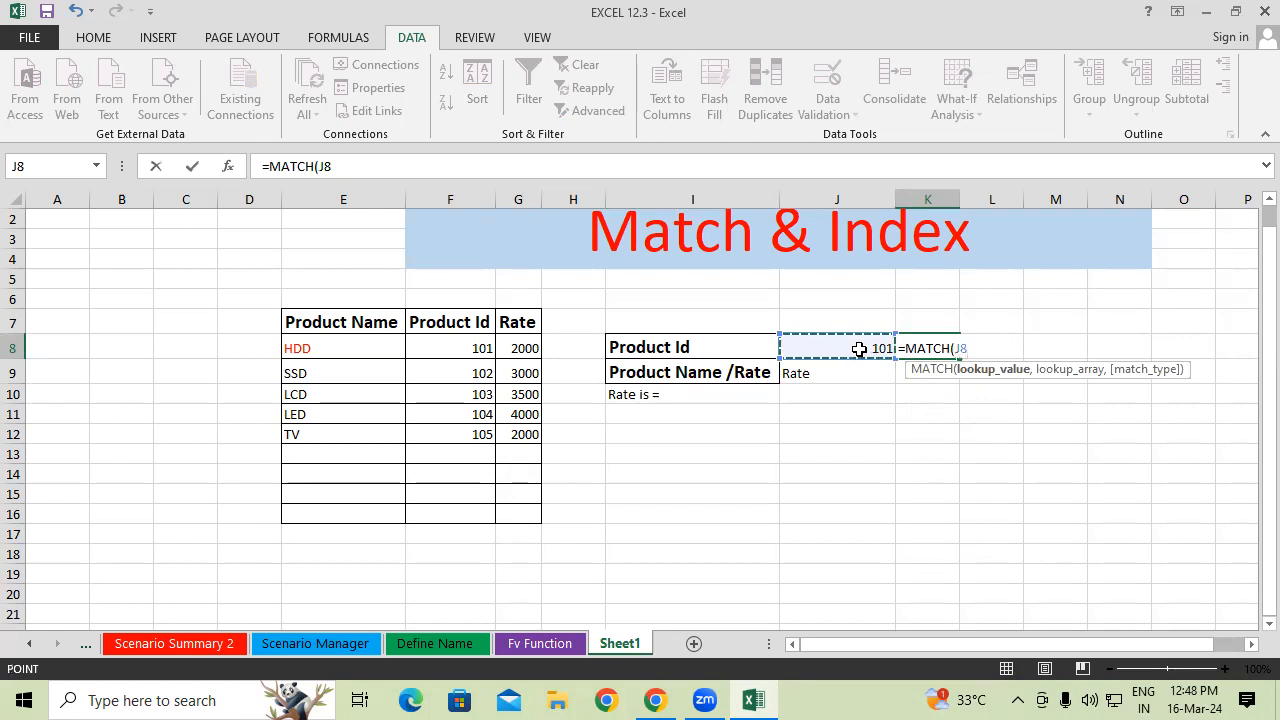
type(",")
left_click_drag(473, 330, 549, 519)
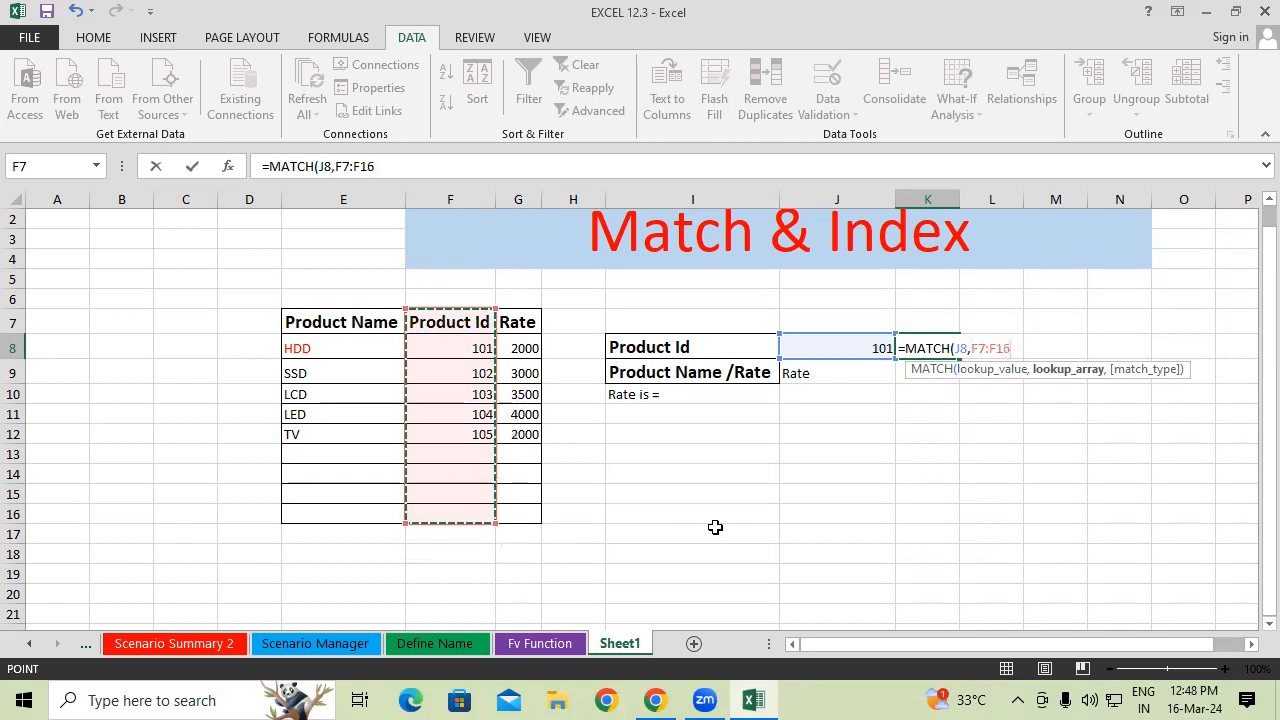
type(",")
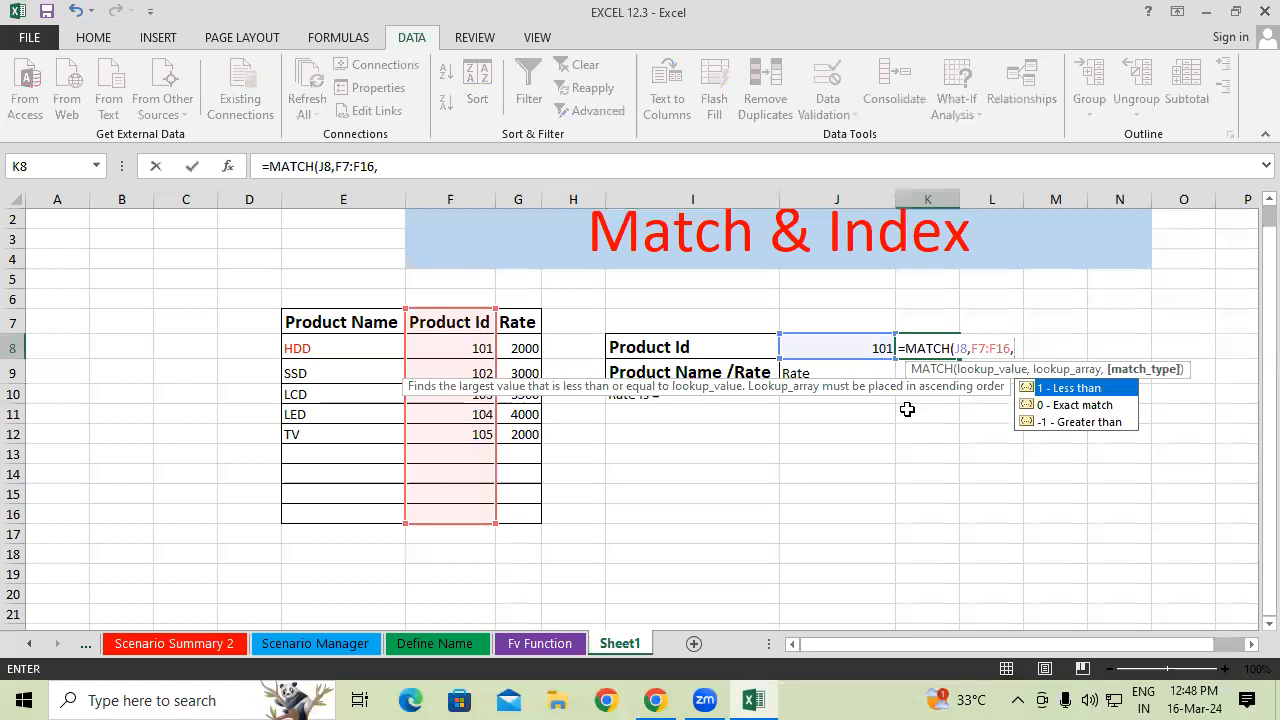
type("0)")
key("Return")
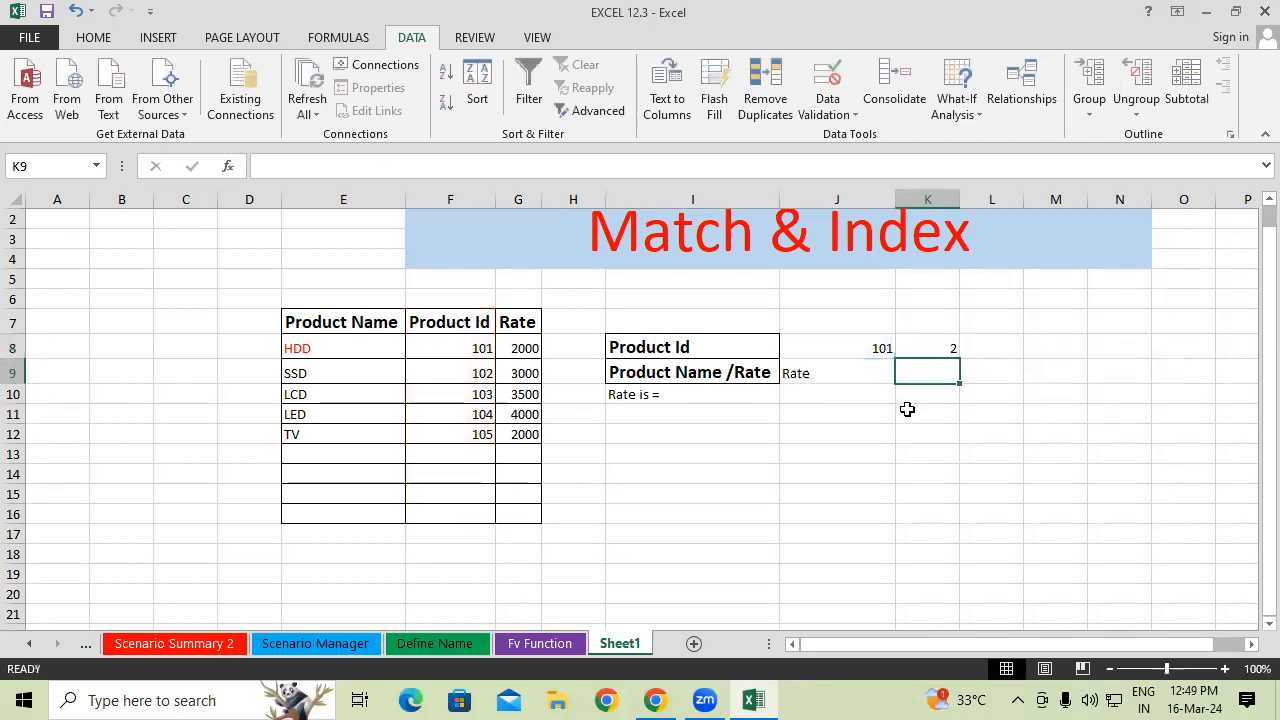
- Choose a blank entry from the Product Id drop-down in J8 to test the MATCH formula
left_click(483, 372)
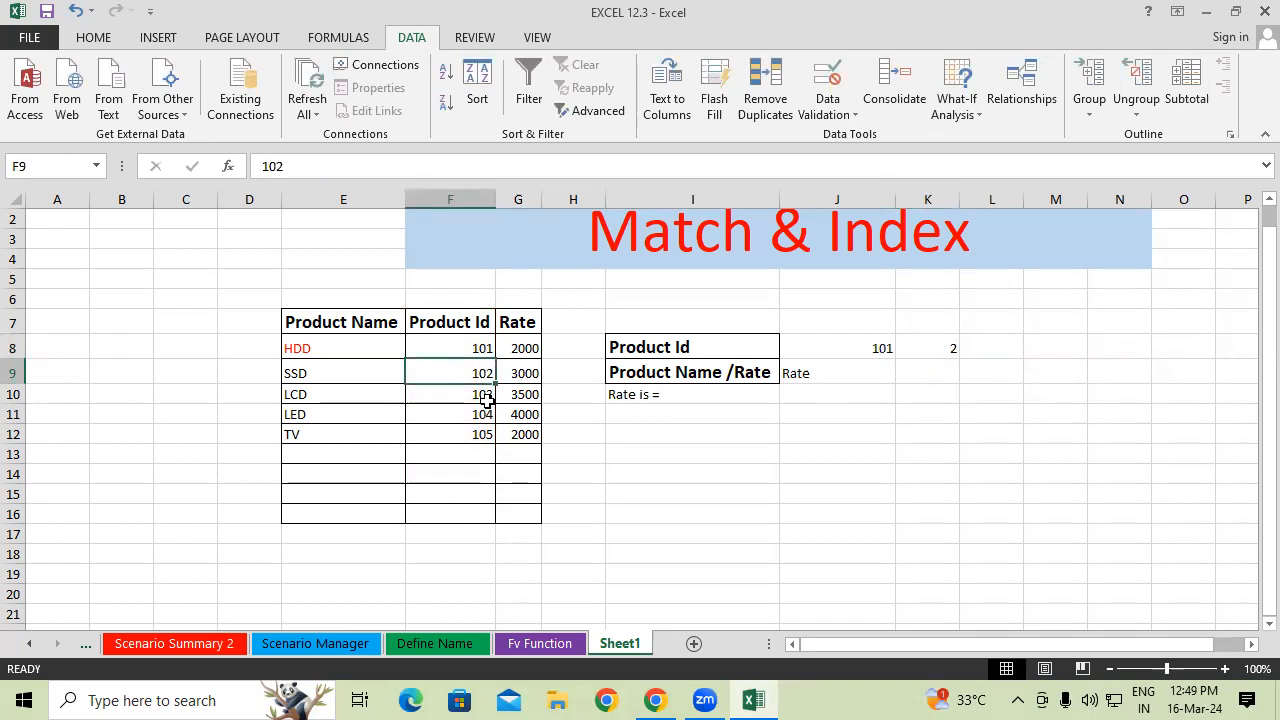
left_click(828, 346)
left_click(904, 348)
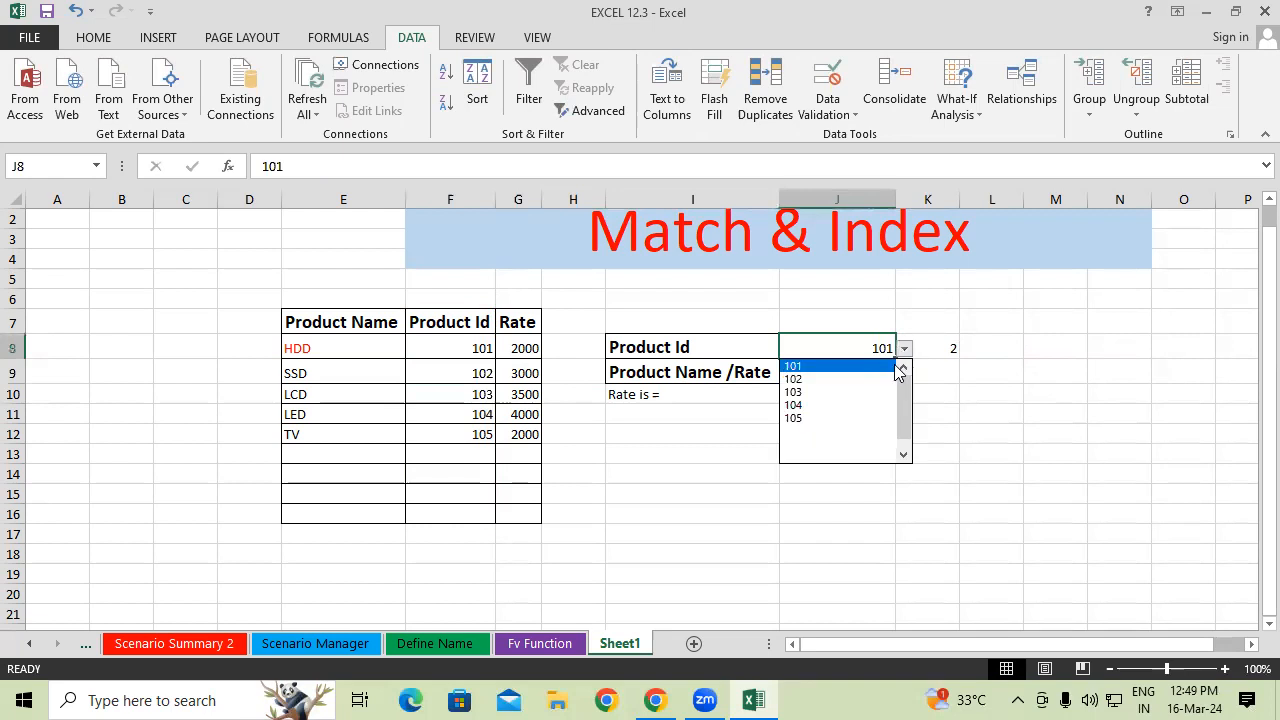
left_click(828, 456)
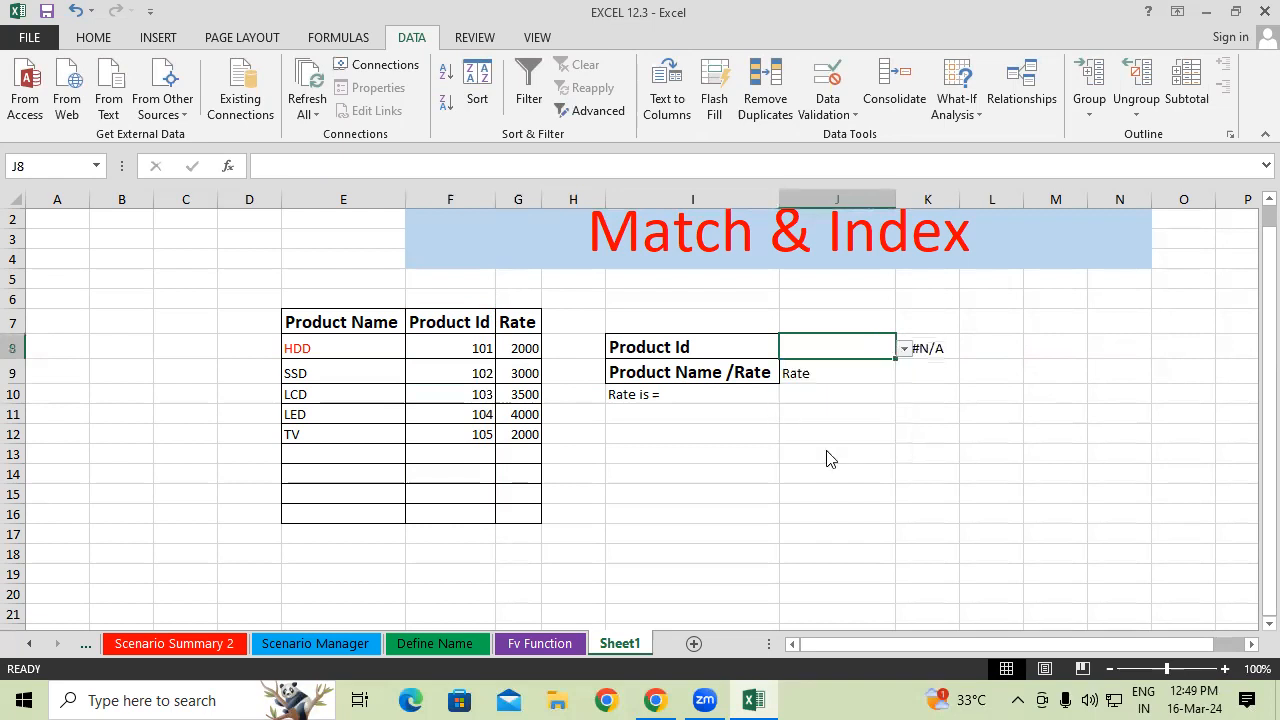
- Select 105 in the Product Id drop-down in J8, and add product ID 106 to the table in F13
left_click(903, 350)
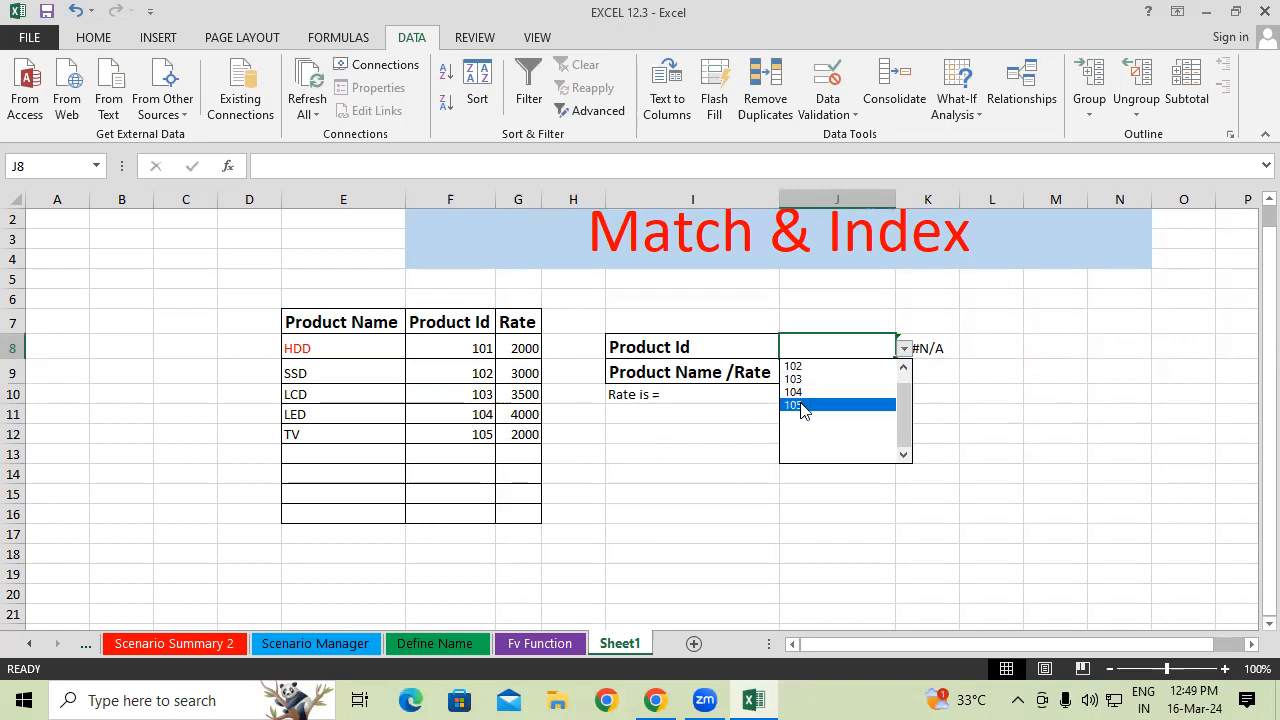
left_click(805, 405)
left_click(466, 452)
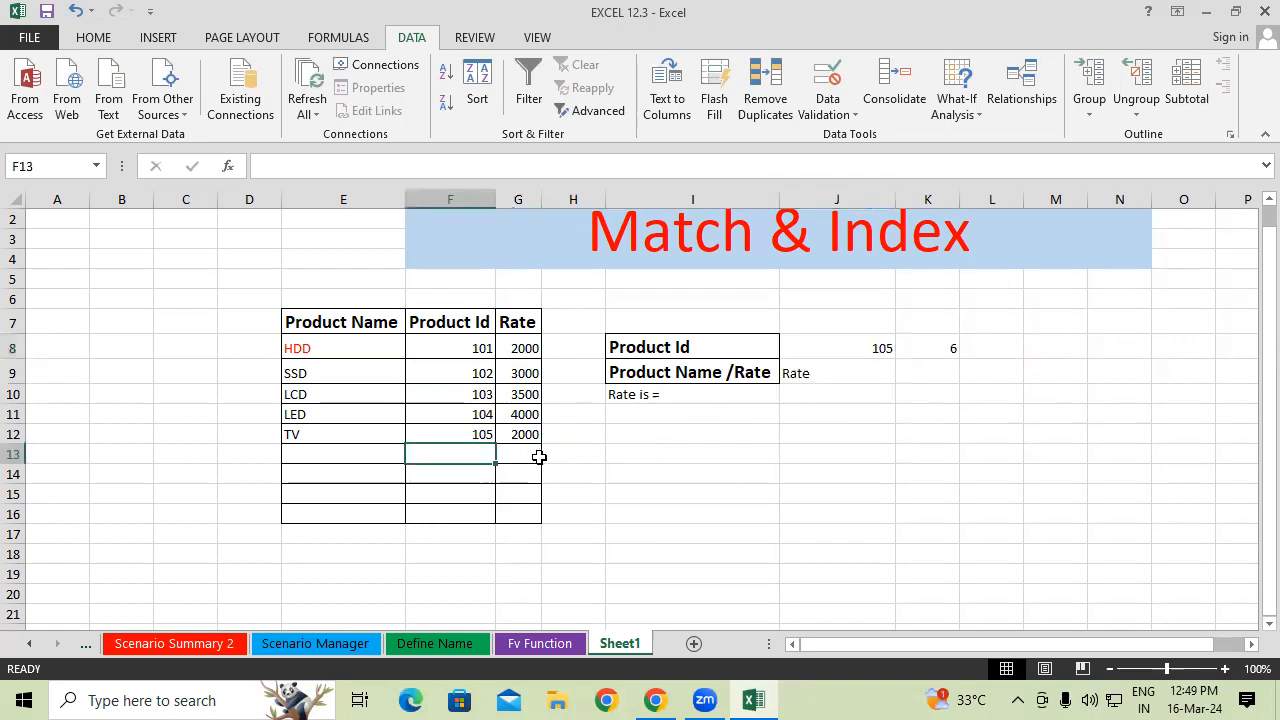
type("16")
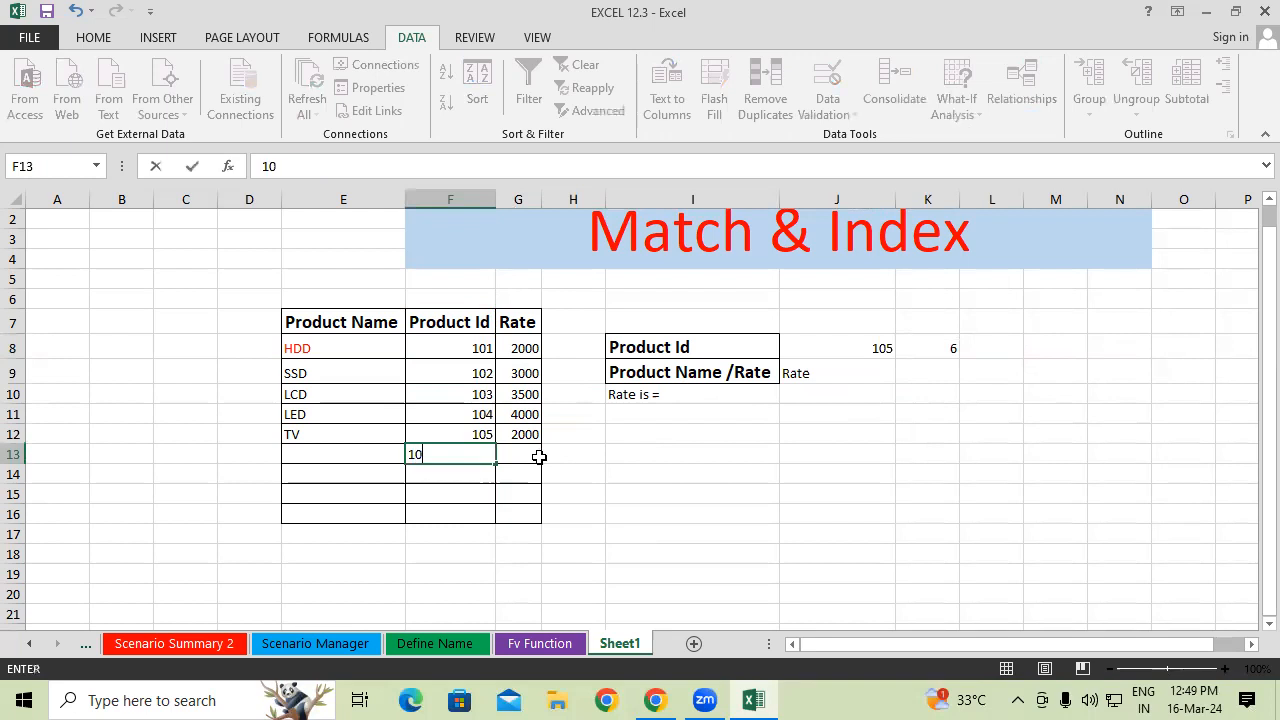
key("Return")
- Choose the newly added 106 from the Product Id drop-down in J8
left_click(885, 351)
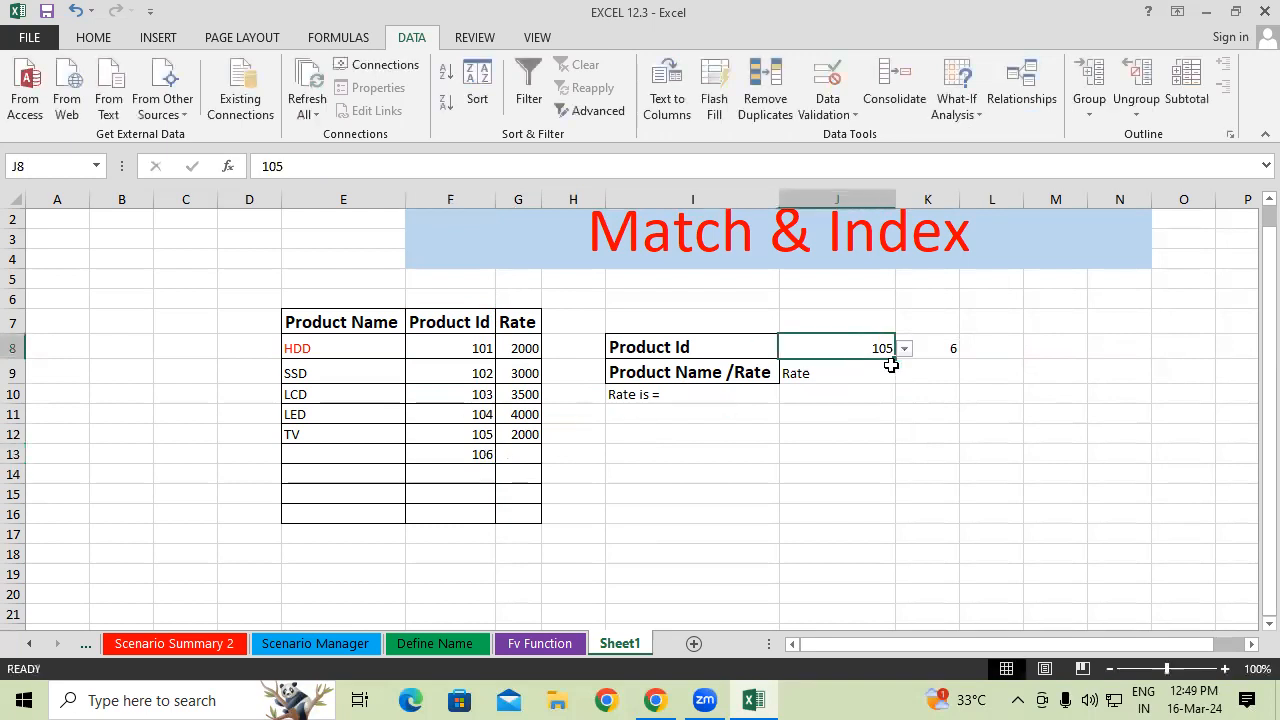
left_click(904, 348)
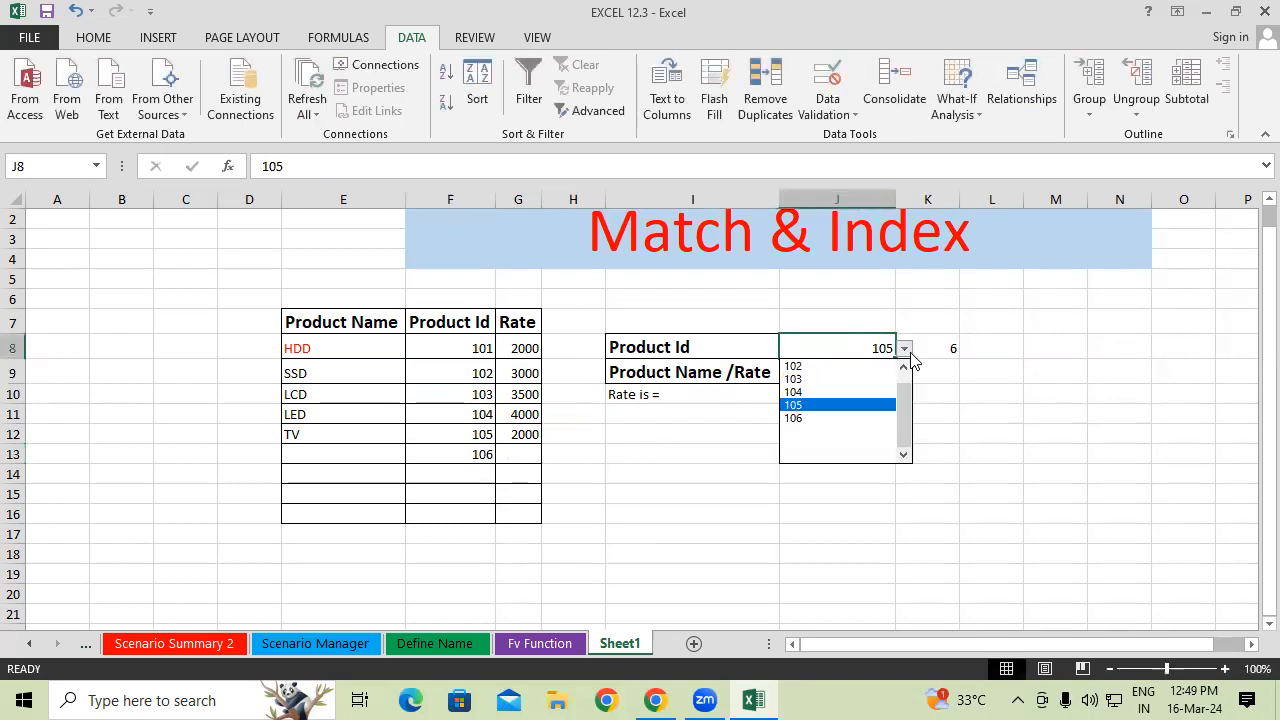
left_click(806, 419)
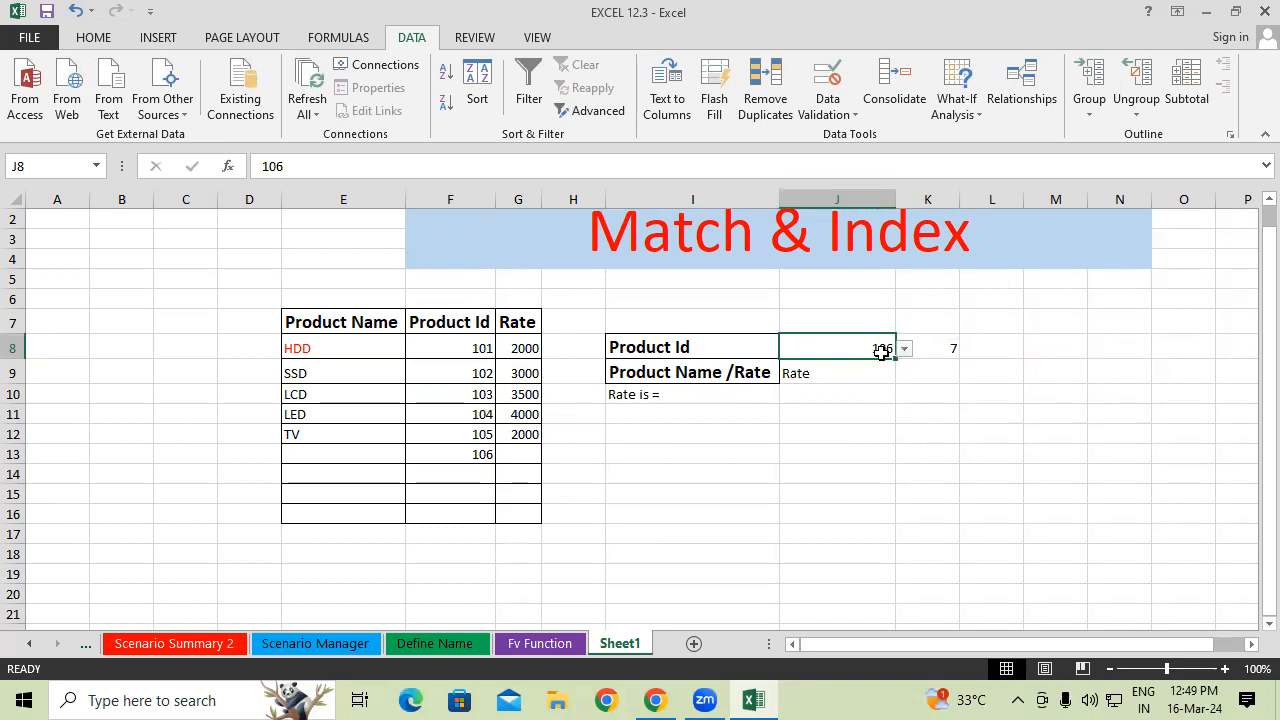
- Switch the header drop-down in J9 to Product Name
left_click(919, 371)
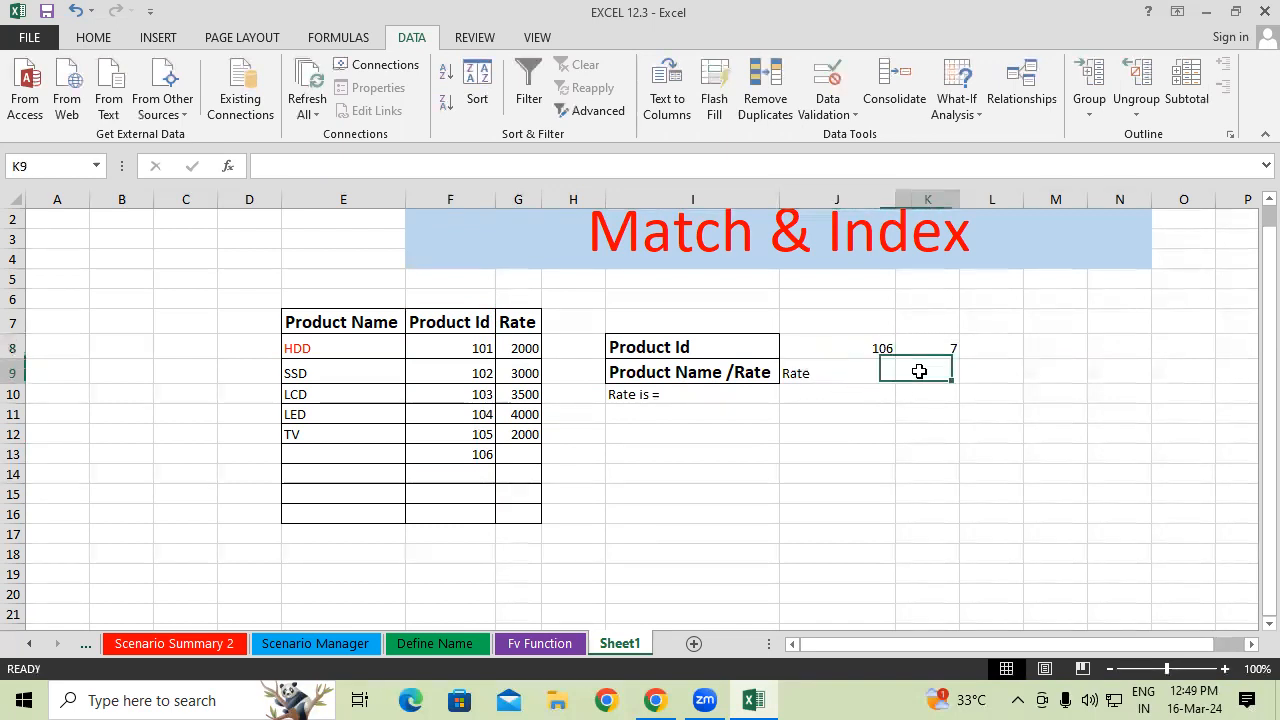
left_click_drag(343, 320, 525, 492)
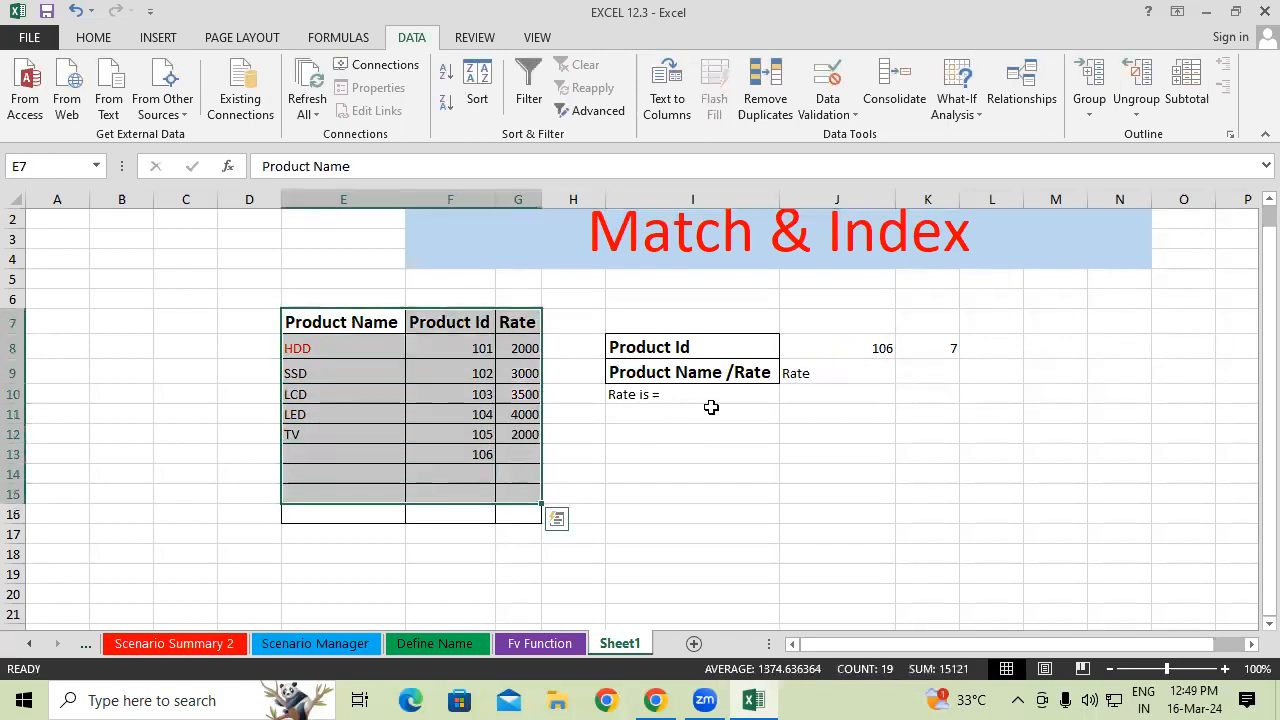
left_click(843, 375)
left_click(905, 377)
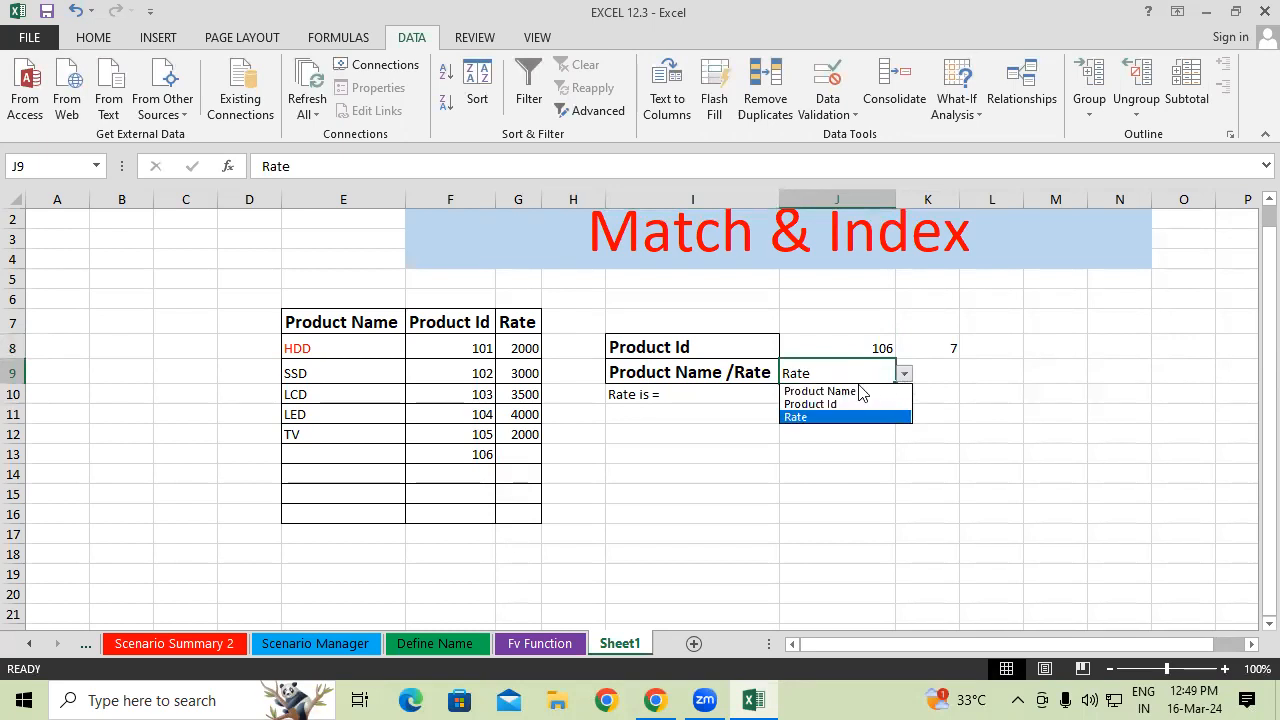
left_click(858, 392)
- Enter =MATCH(J9,E7:G7,0) in K9 to find the column position of the selected header
left_click(912, 374)
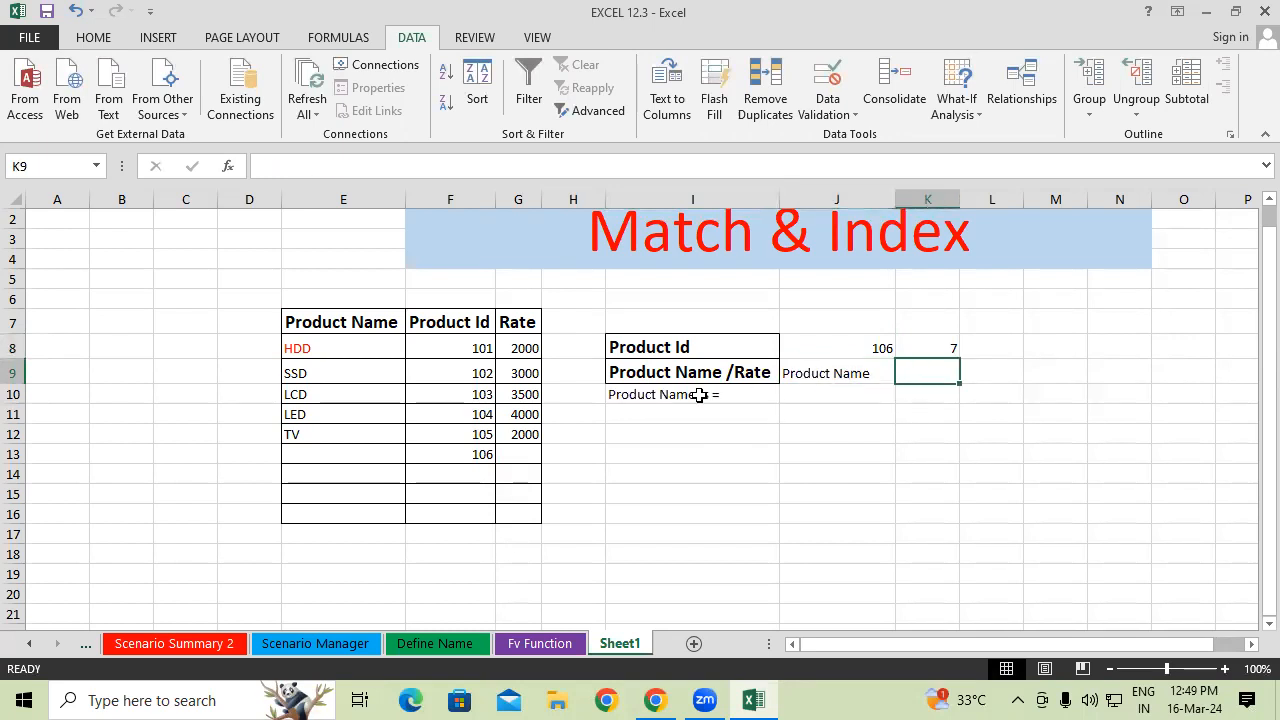
type("=")
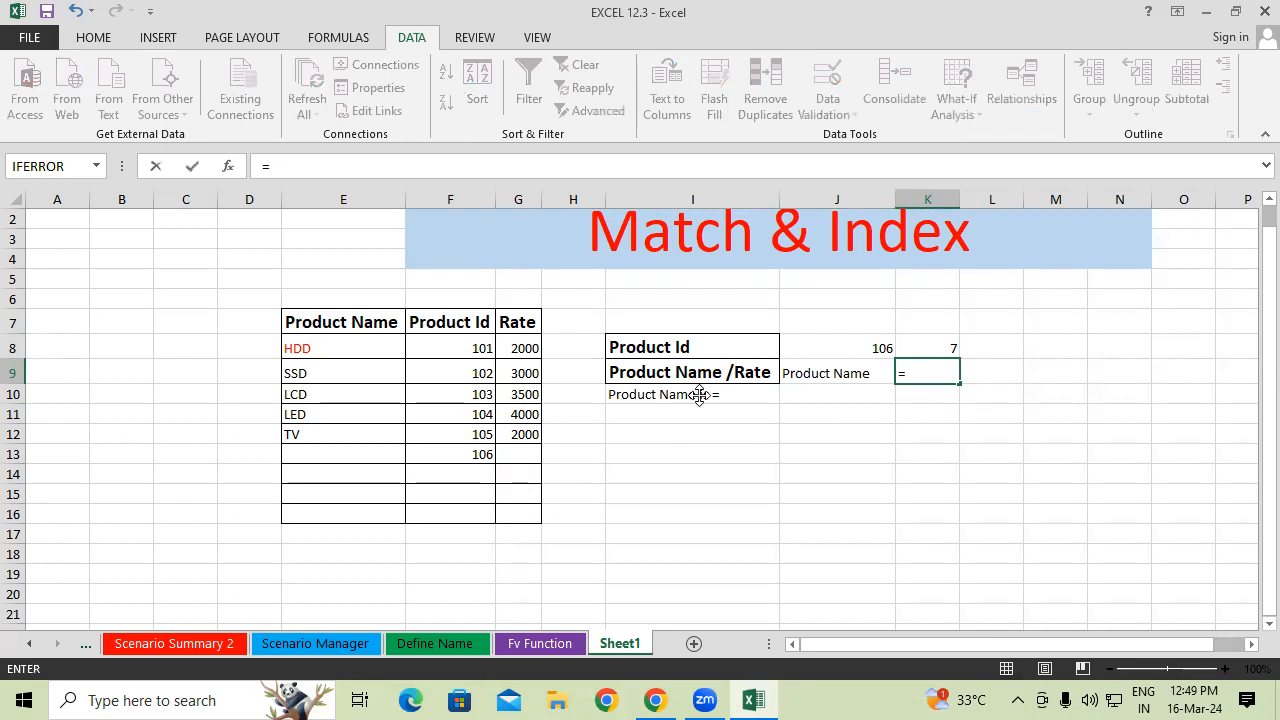
type("mat")
key("Tab")
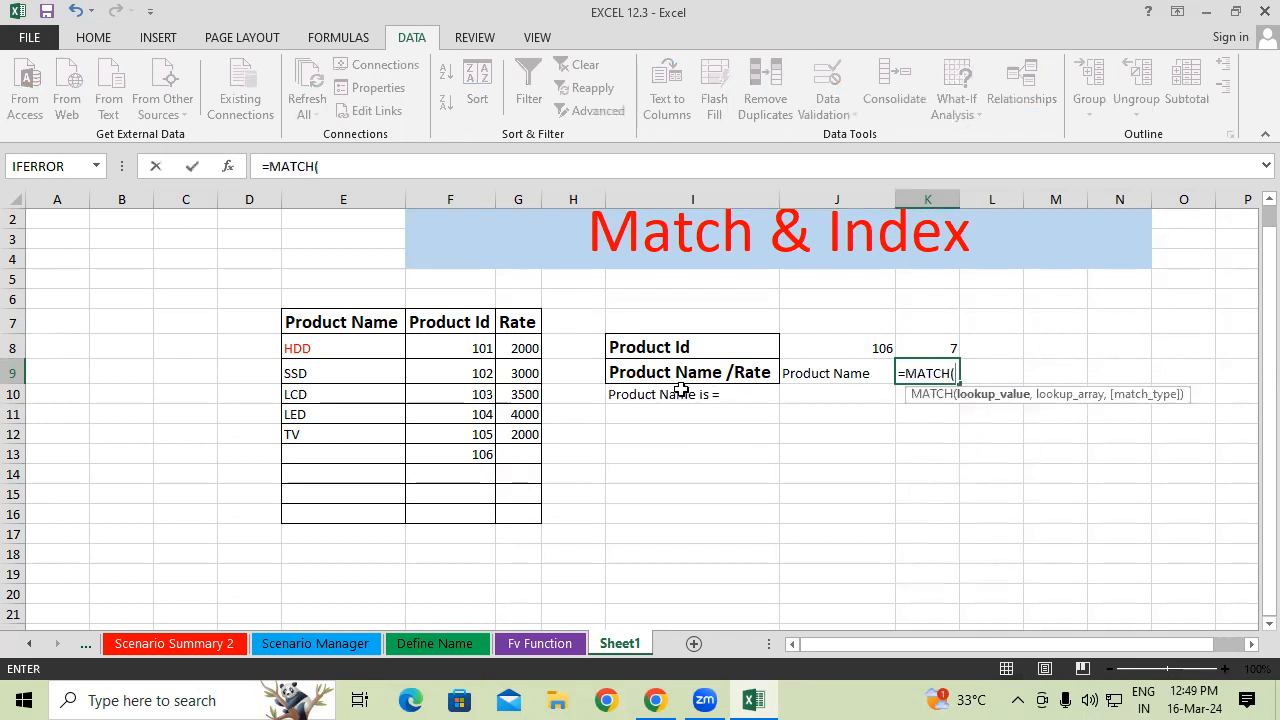
left_click(835, 374)
type(",")
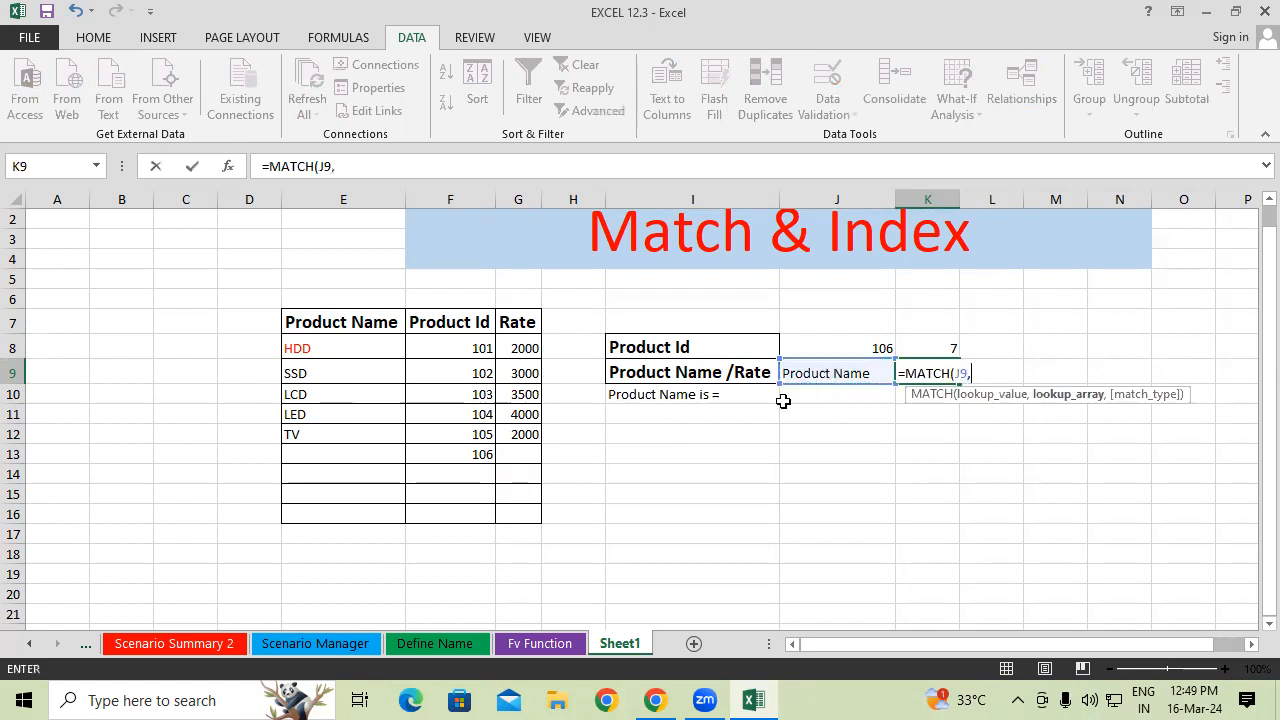
left_click_drag(325, 323, 536, 330)
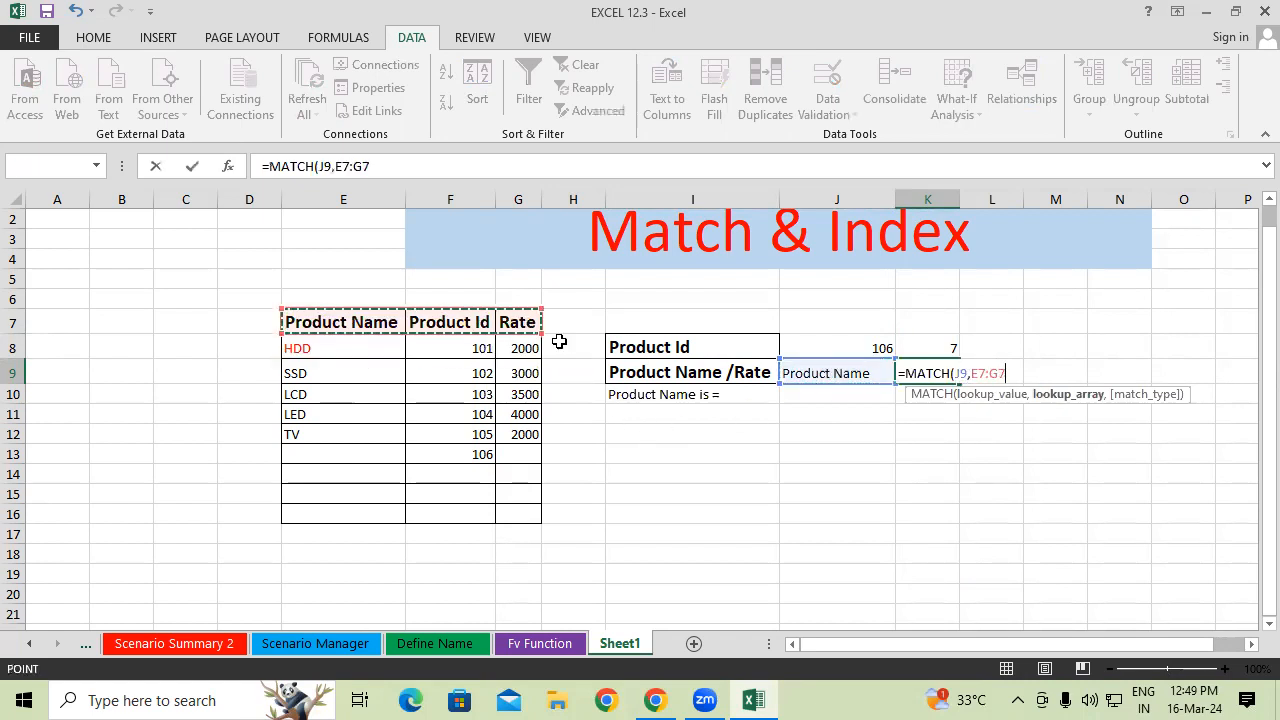
type(",0")
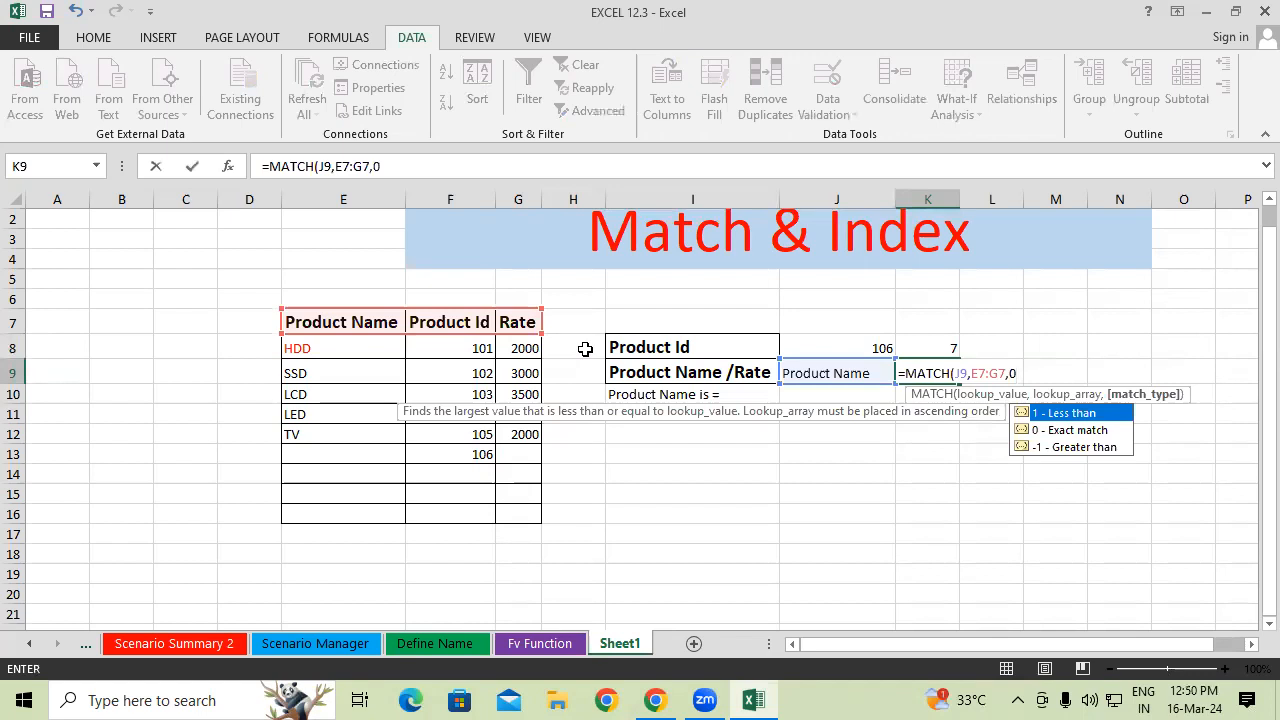
type(")")
key("Return")
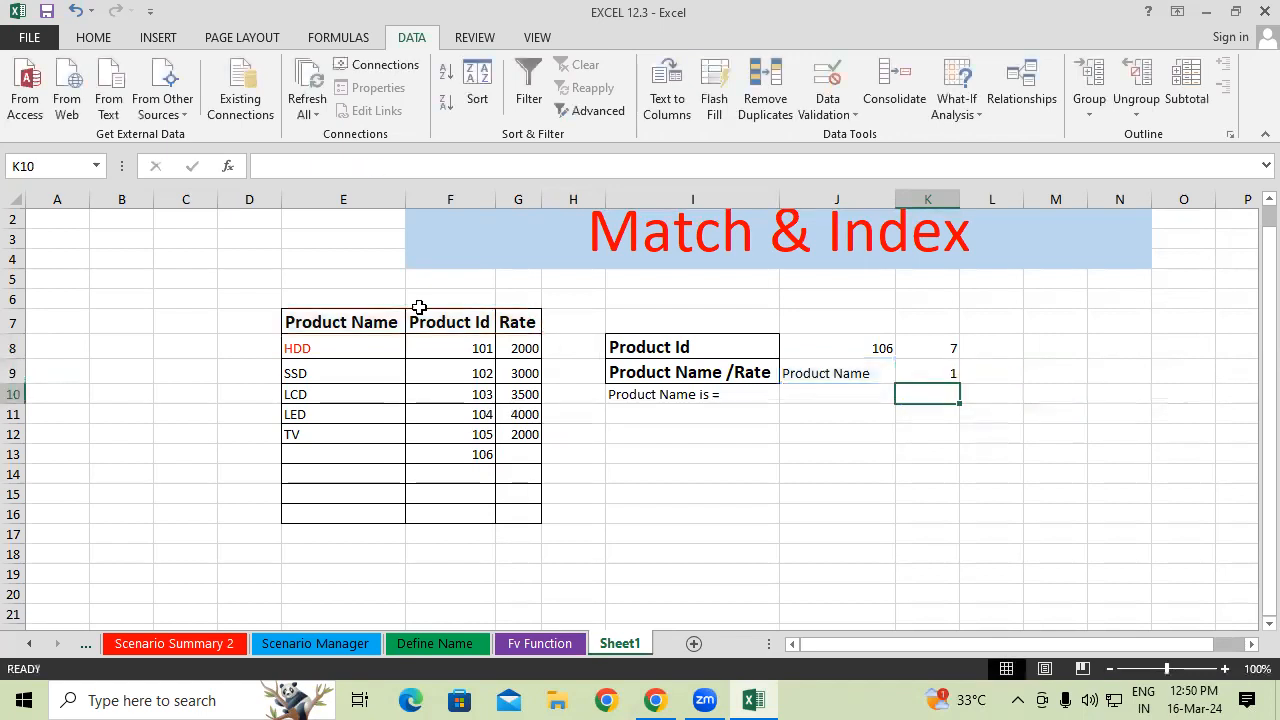
- Change the header selection in J9 to Rate to test the column MATCH formula
left_click(858, 370)
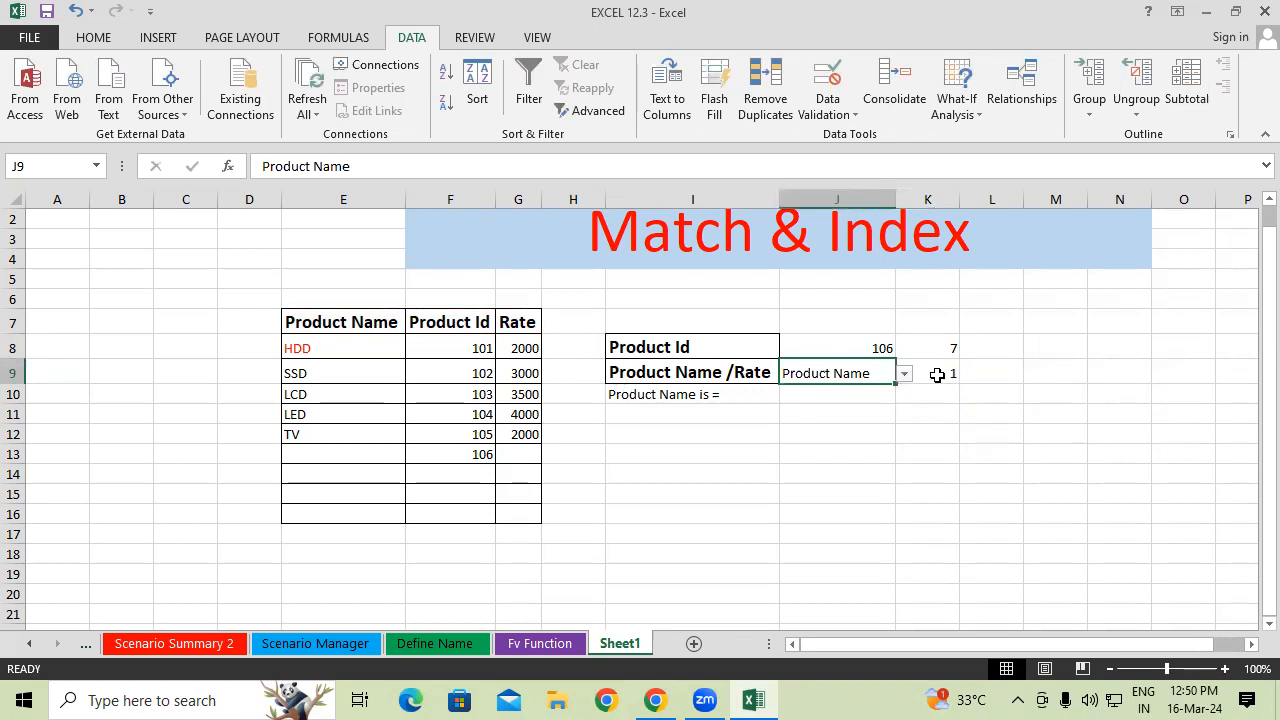
left_click(904, 374)
left_click(803, 416)
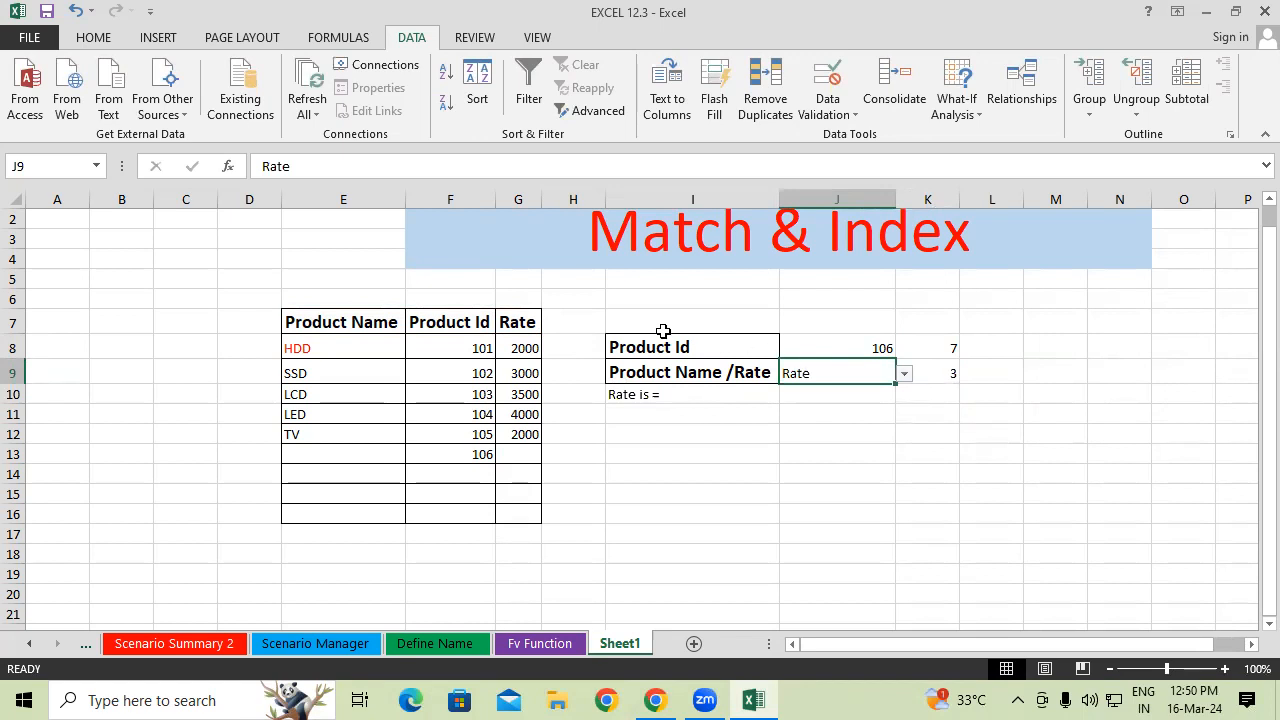
left_click(535, 326)
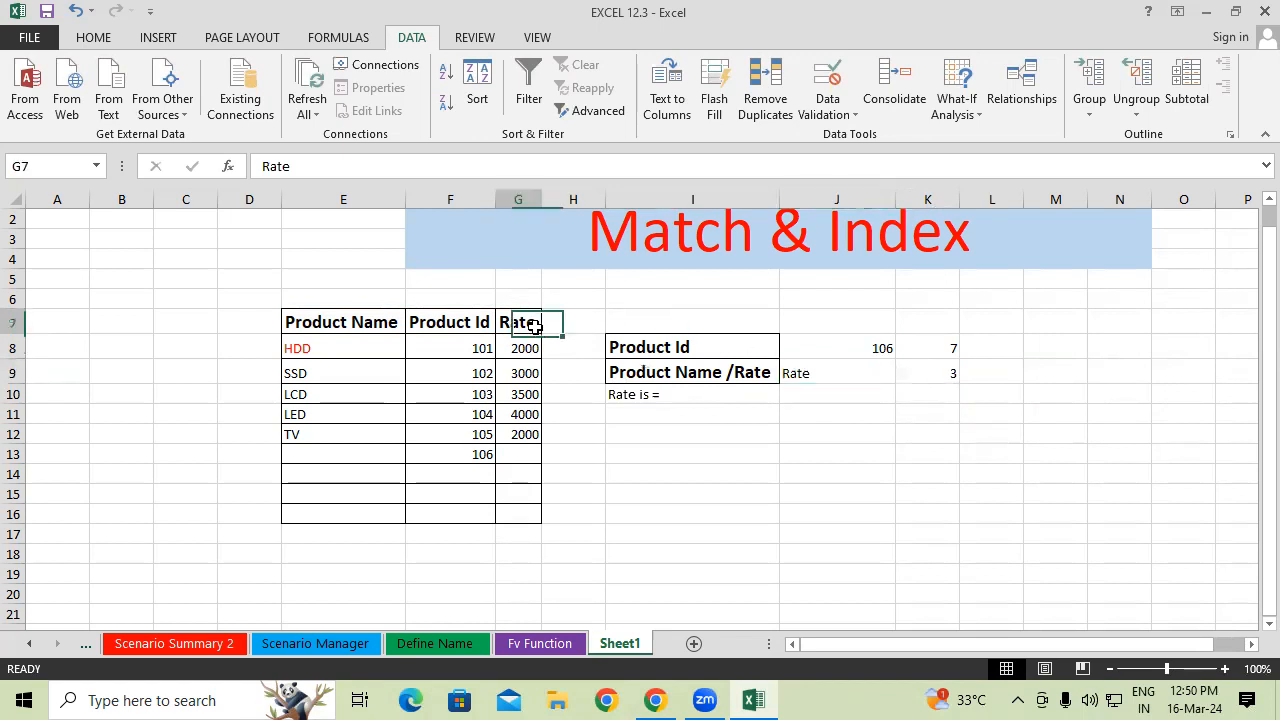
- Start an INDEX formula in J10 with the whole product table E7:G16 as its array
left_click(825, 399)
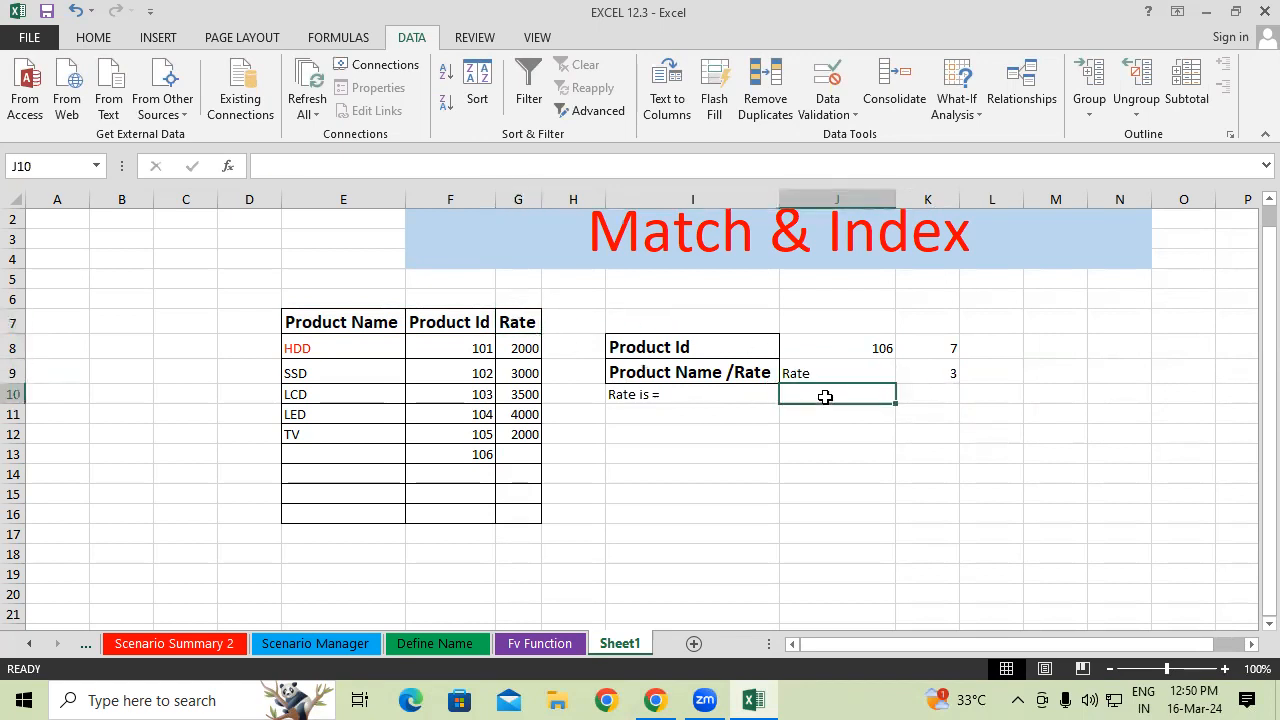
left_click_drag(930, 350, 933, 374)
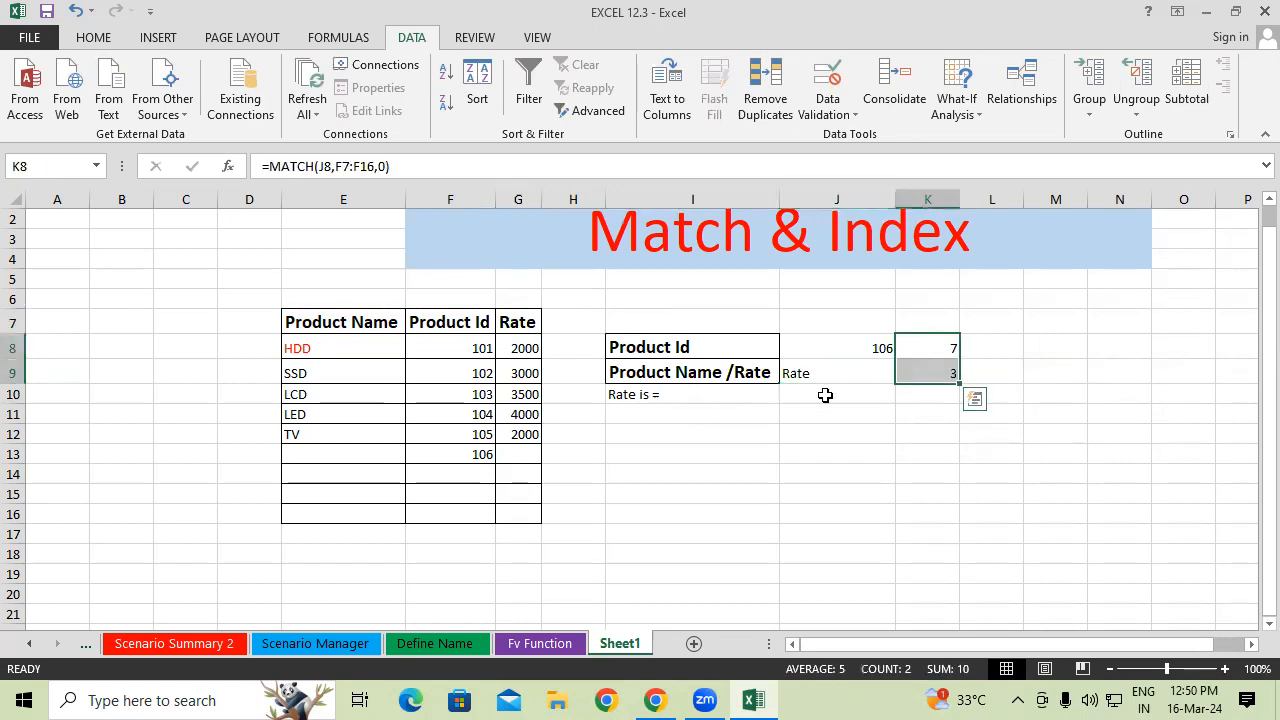
left_click(825, 395)
type("=index")
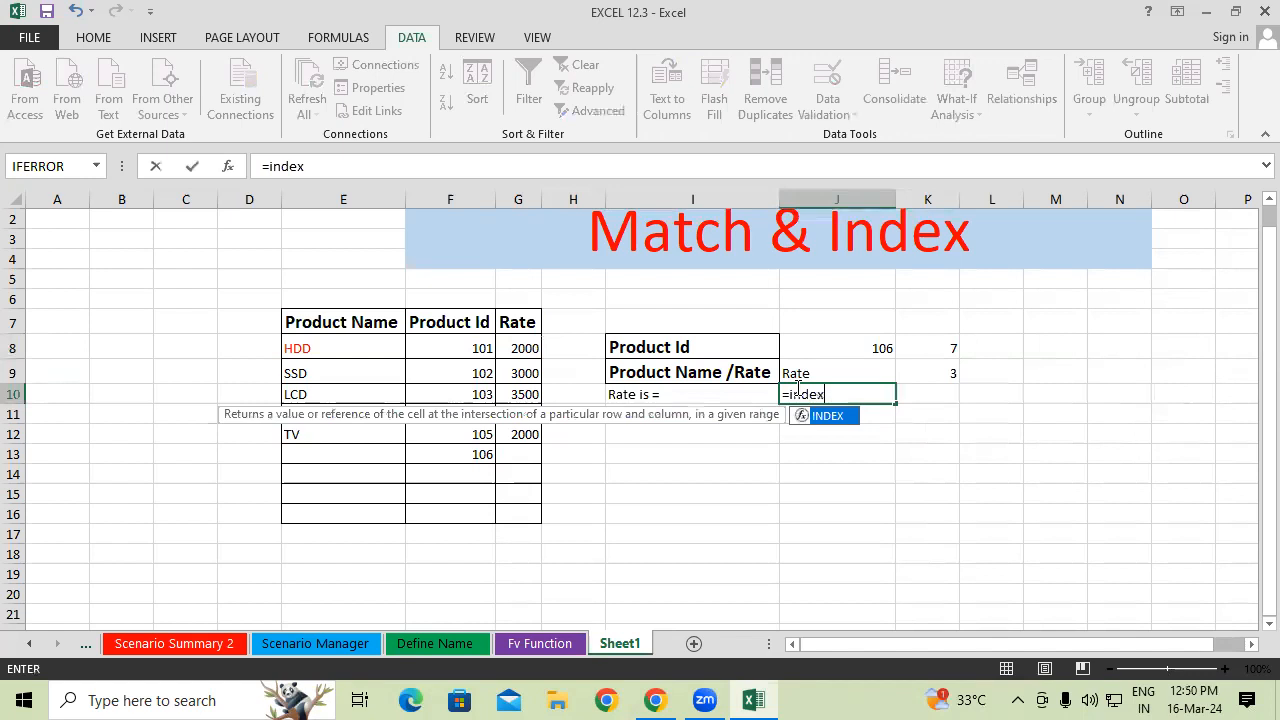
key("Tab")
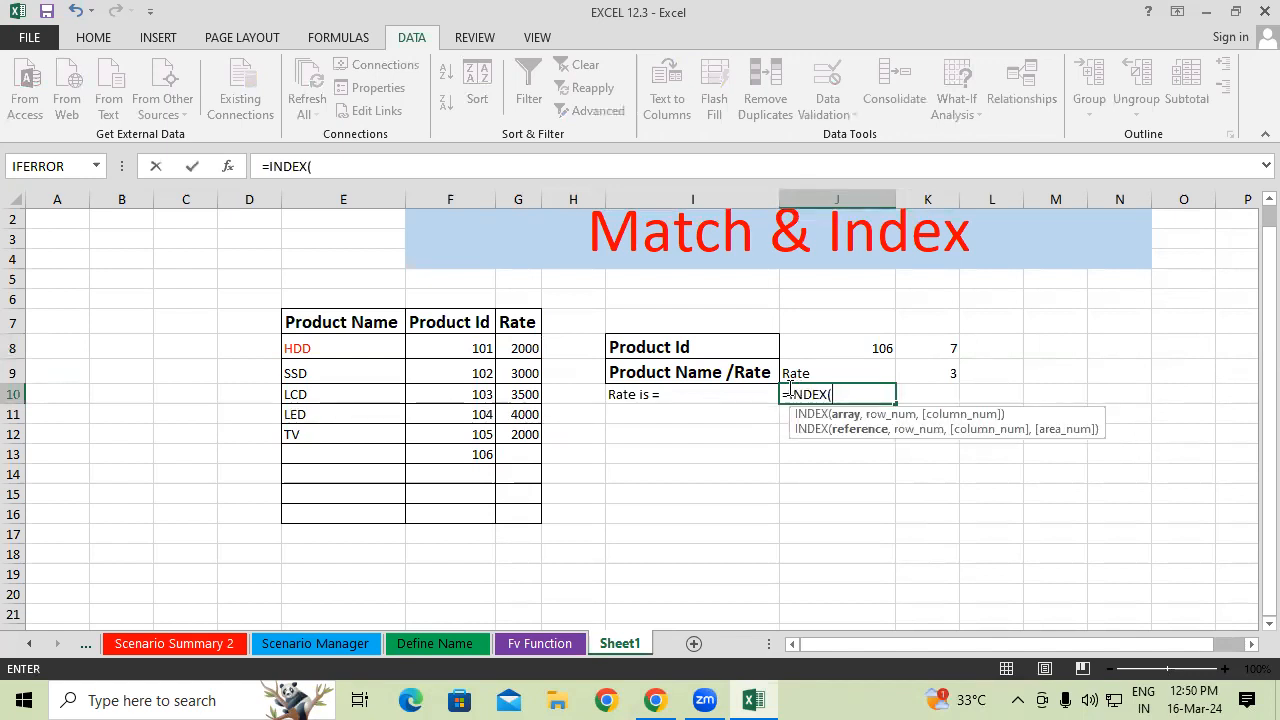
left_click_drag(340, 322, 517, 511)
type(",")
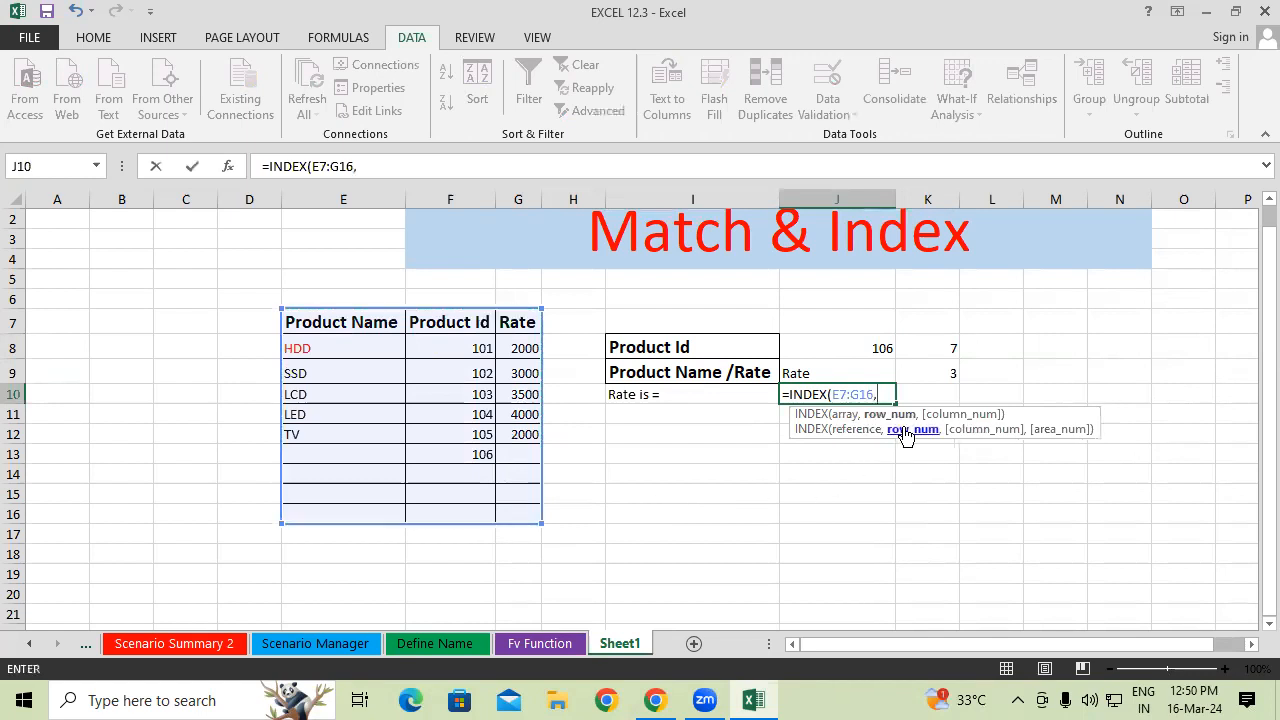
- Add MATCH(J8,F7:F16,0) as the row number argument of the INDEX formula in J10
type("ma")
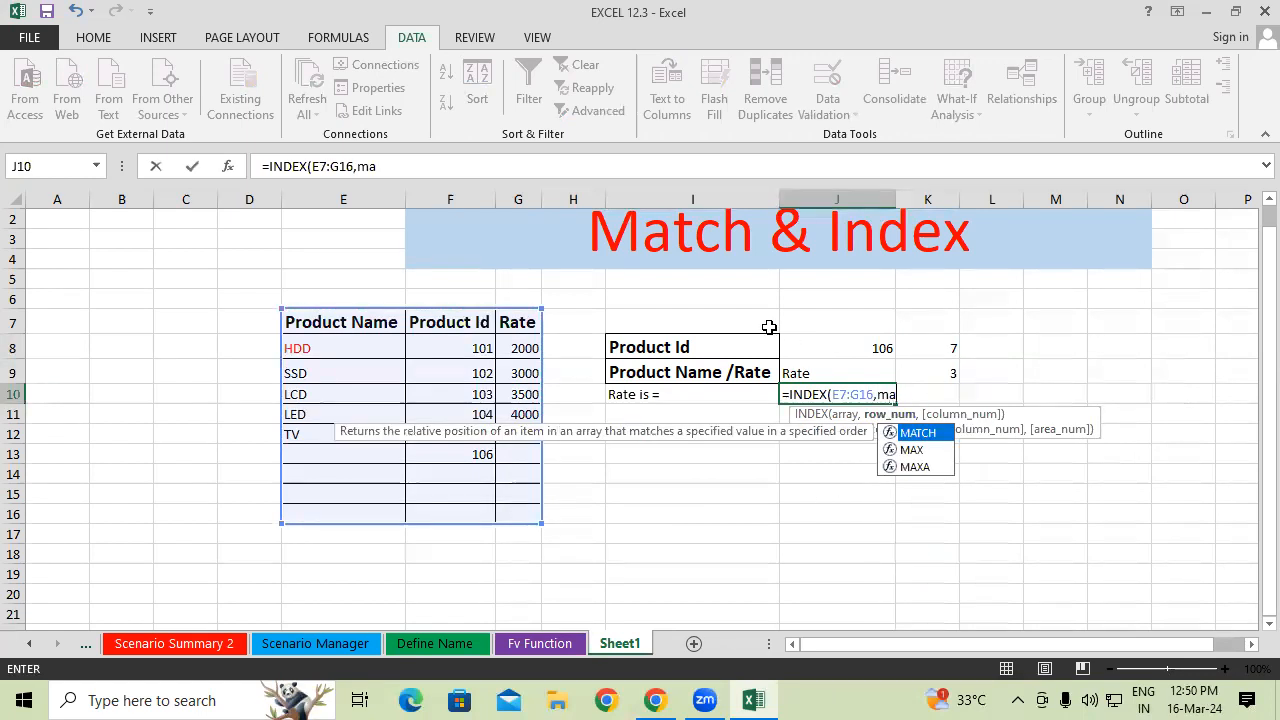
key("Tab")
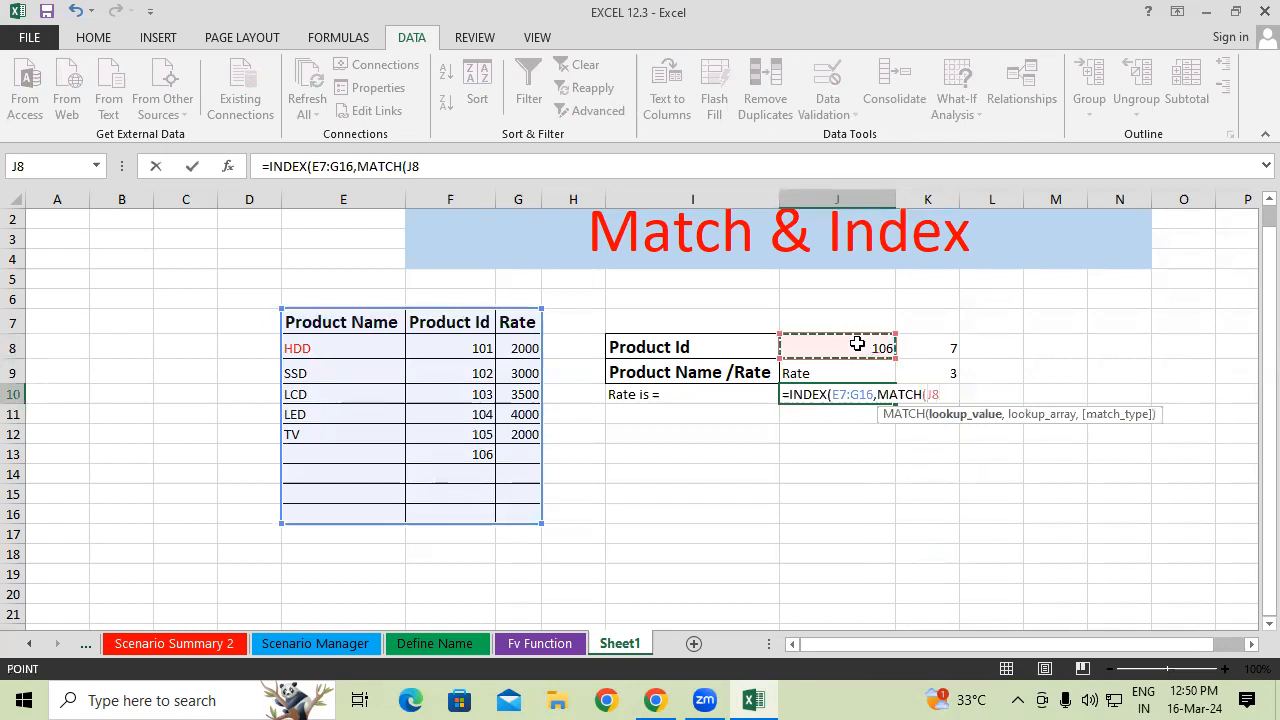
type(",")
left_click_drag(458, 320, 457, 515)
type(",0")
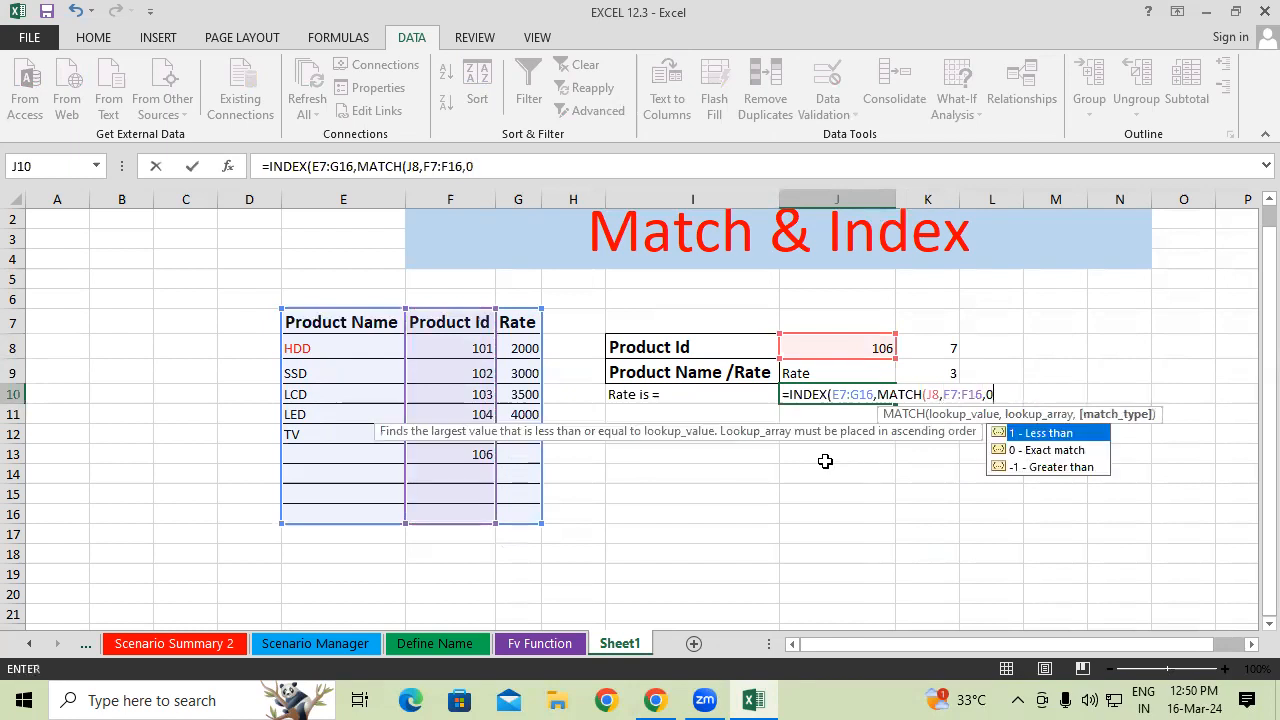
type(")")
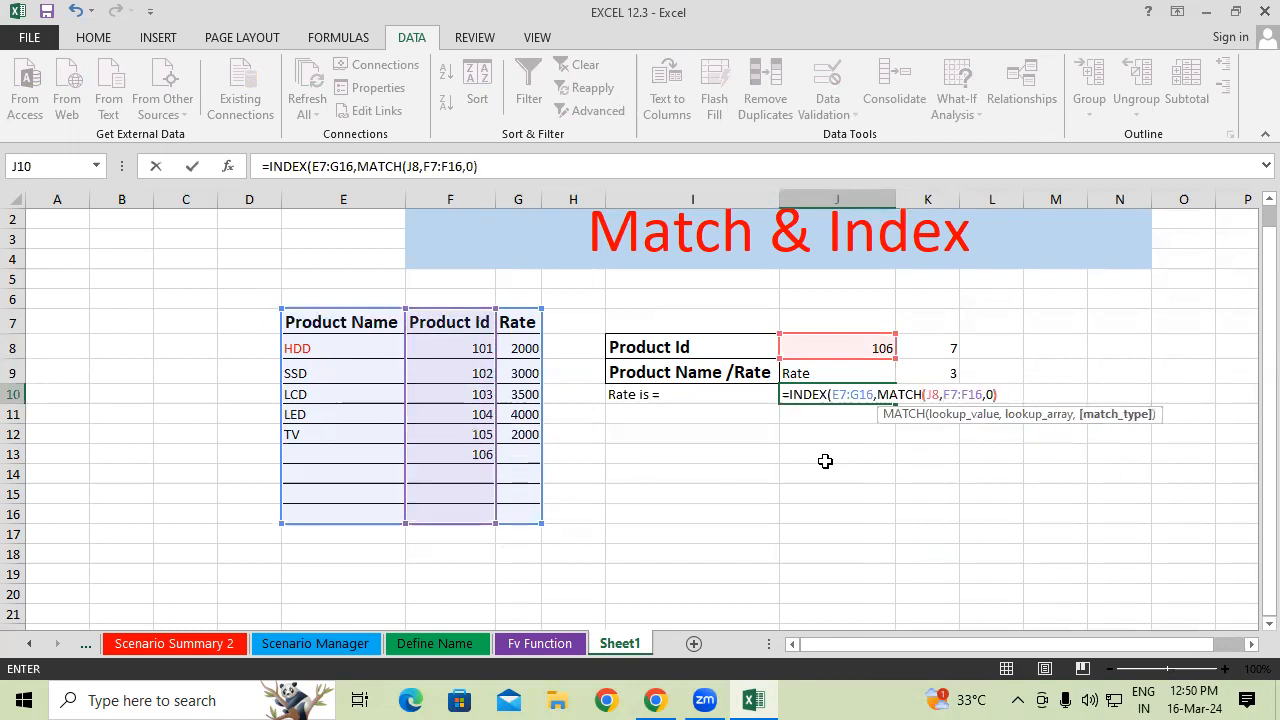
type(",")
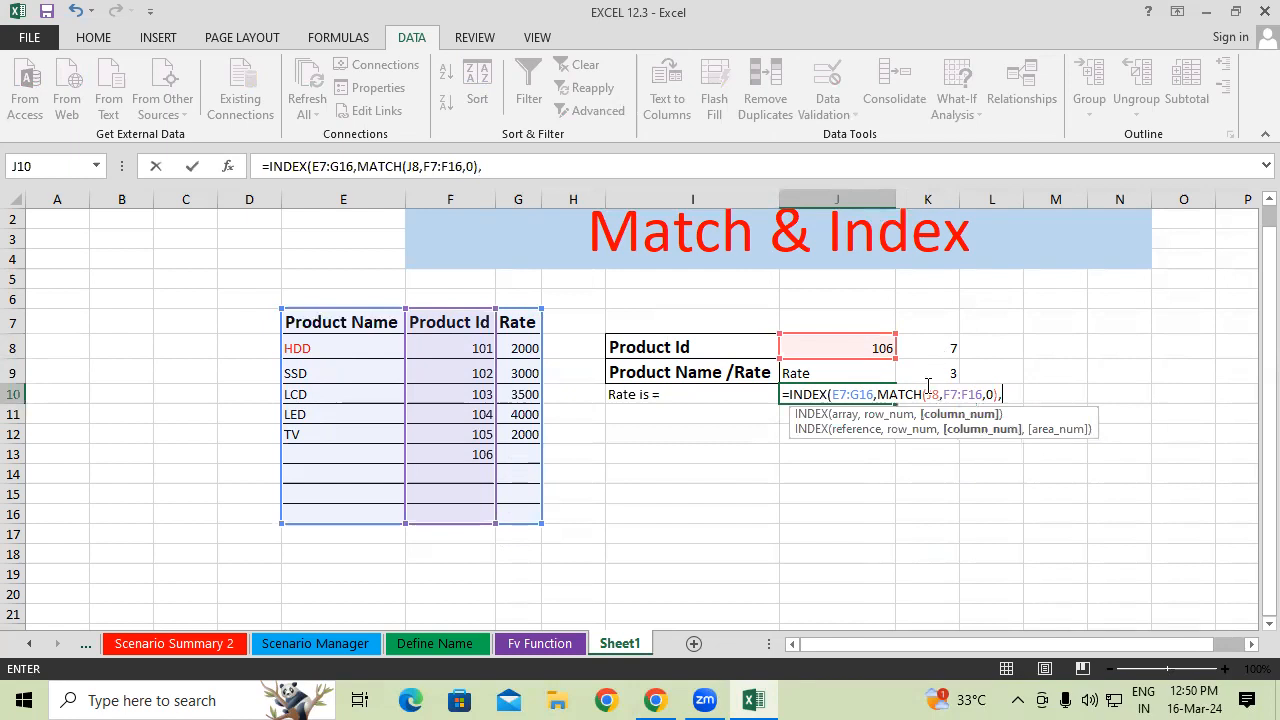
- Complete the INDEX formula in J10 with MATCH(J9,E7:G7,0) as the column number argument, and review the finished formula
type("mat")
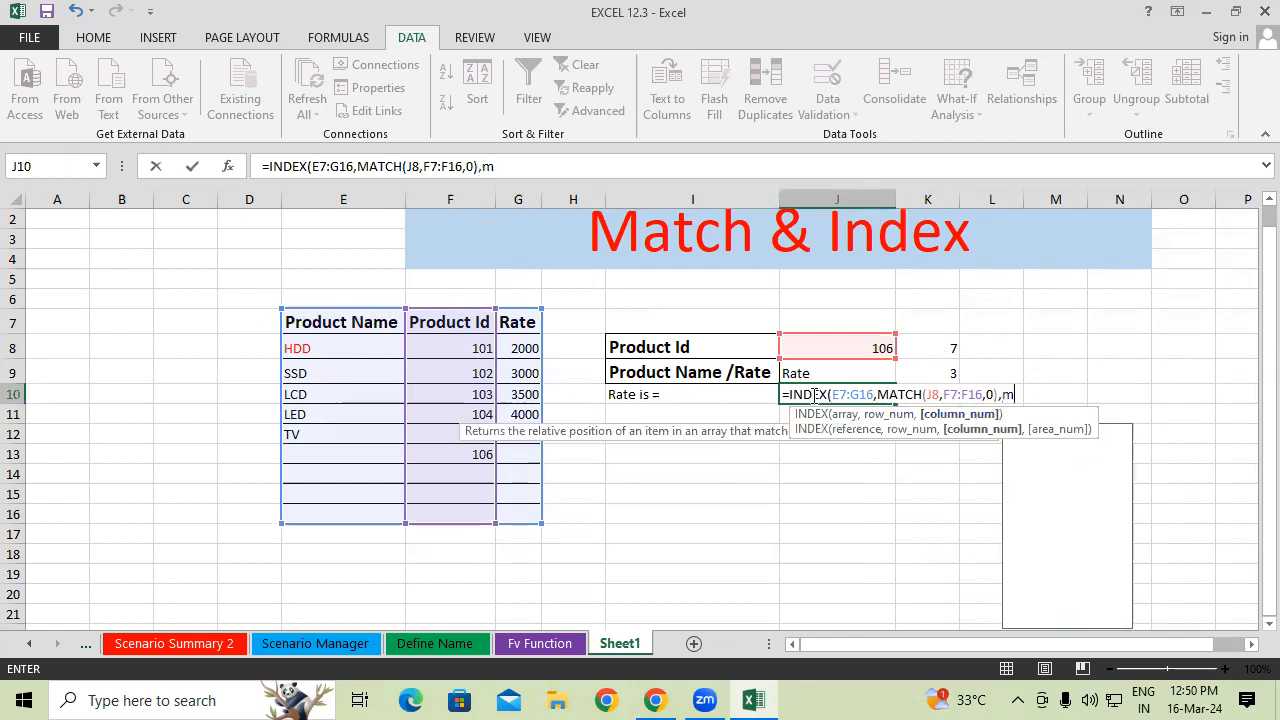
key("Tab")
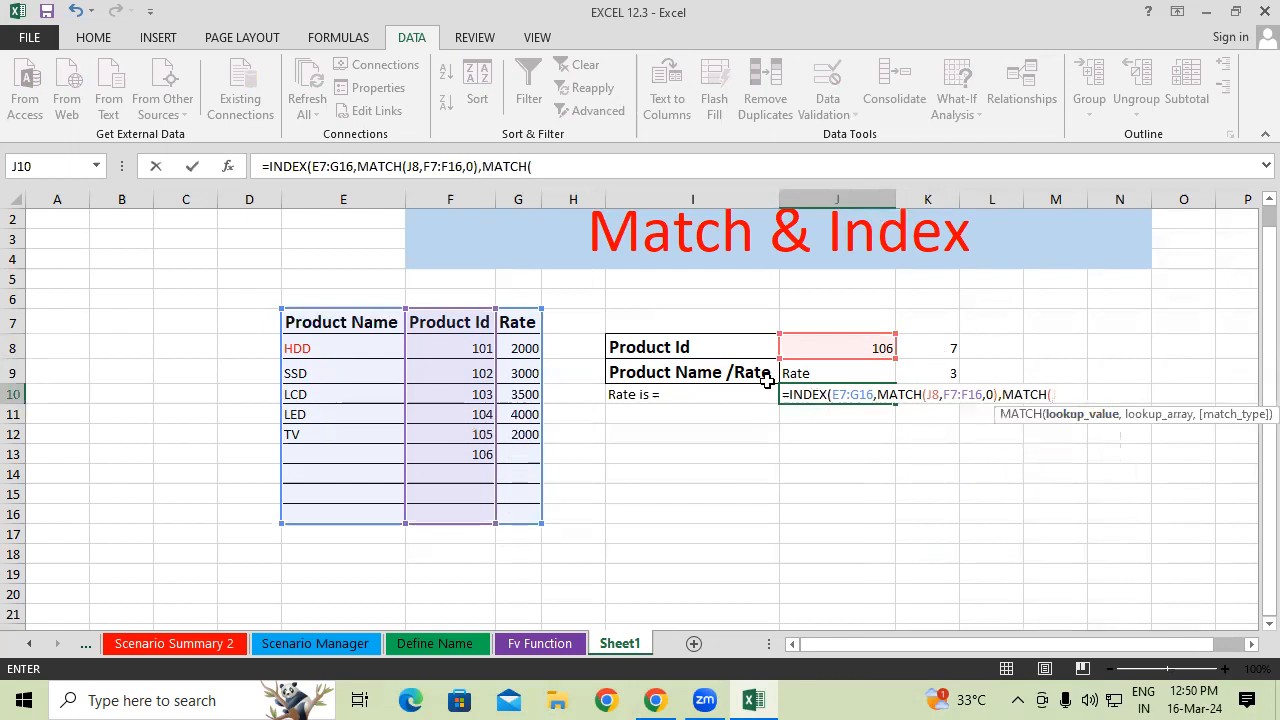
left_click(847, 370)
type(",")
left_click_drag(366, 322, 513, 322)
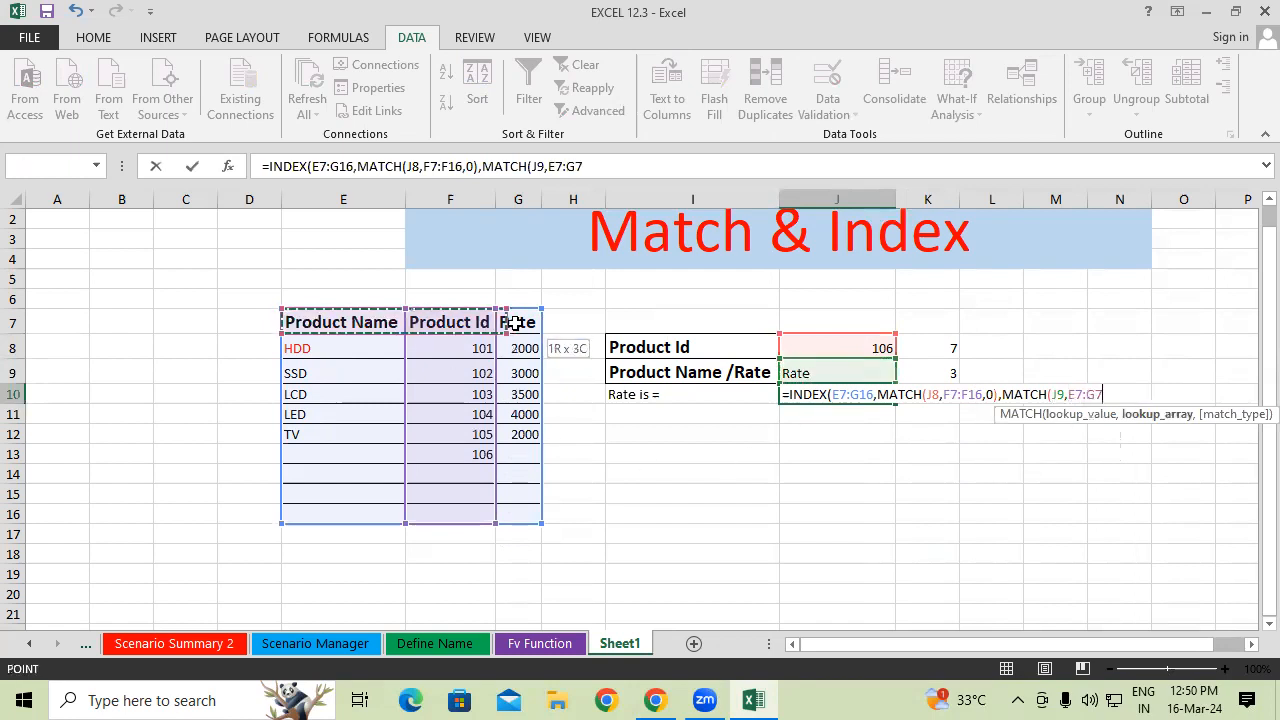
type(",0")
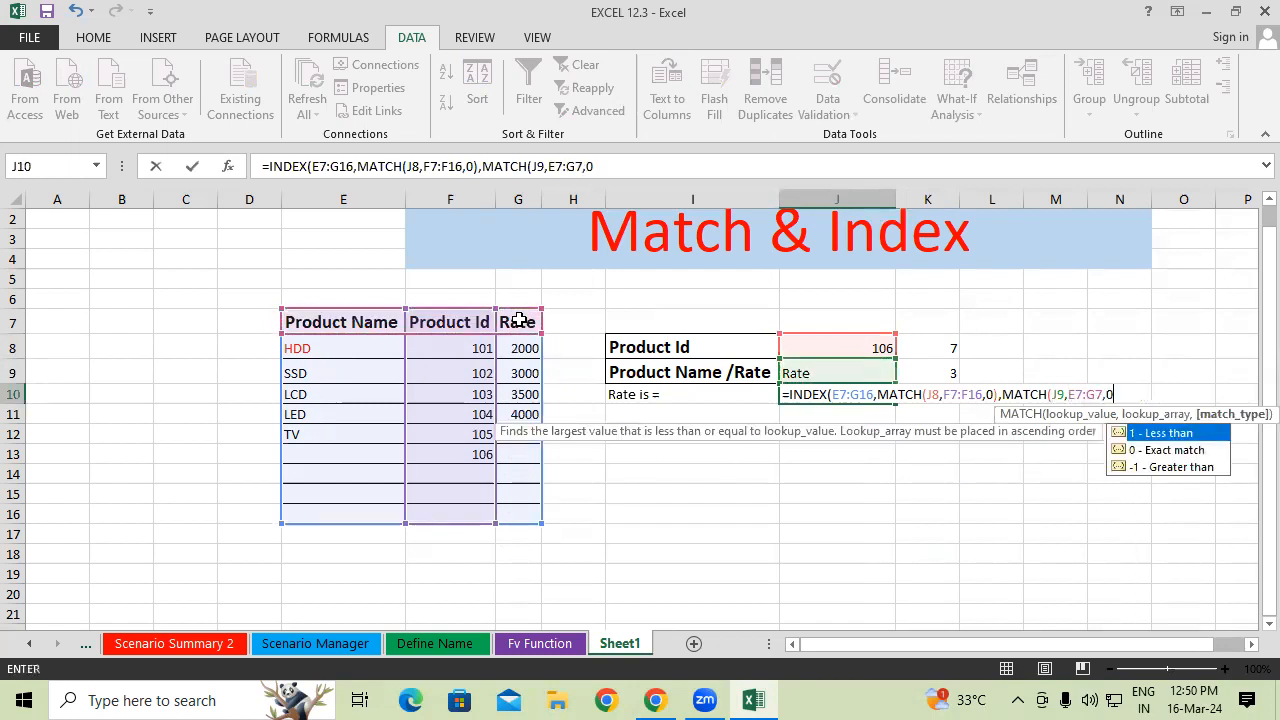
type("))")
key("Return")
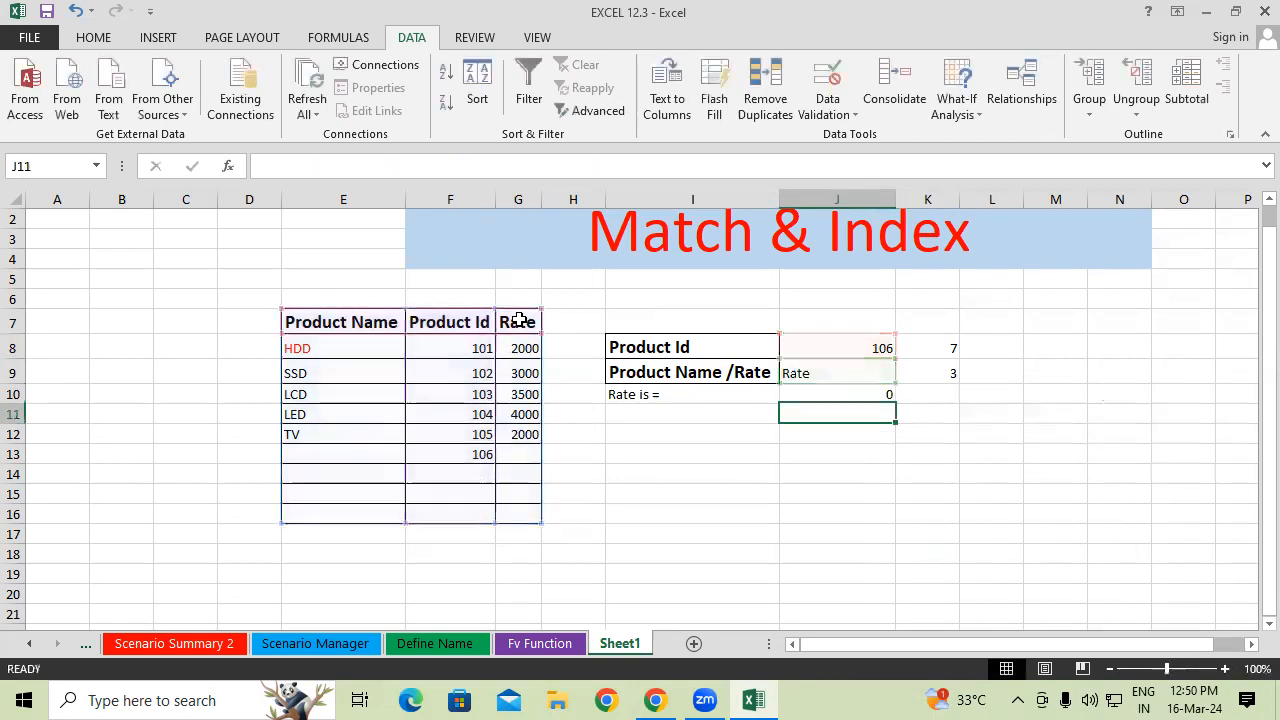
left_click(859, 342)
left_click(836, 390)
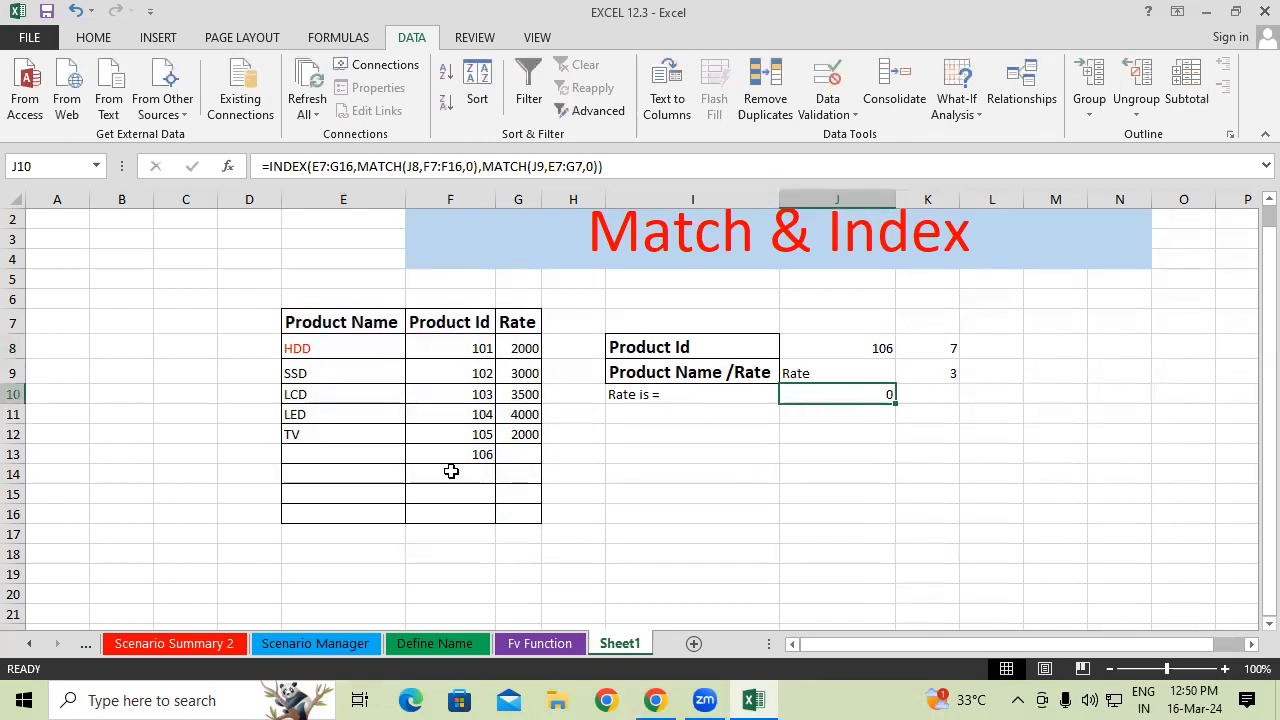
- Enter 3000 in G13 as the rate of product 106
left_click(531, 458)
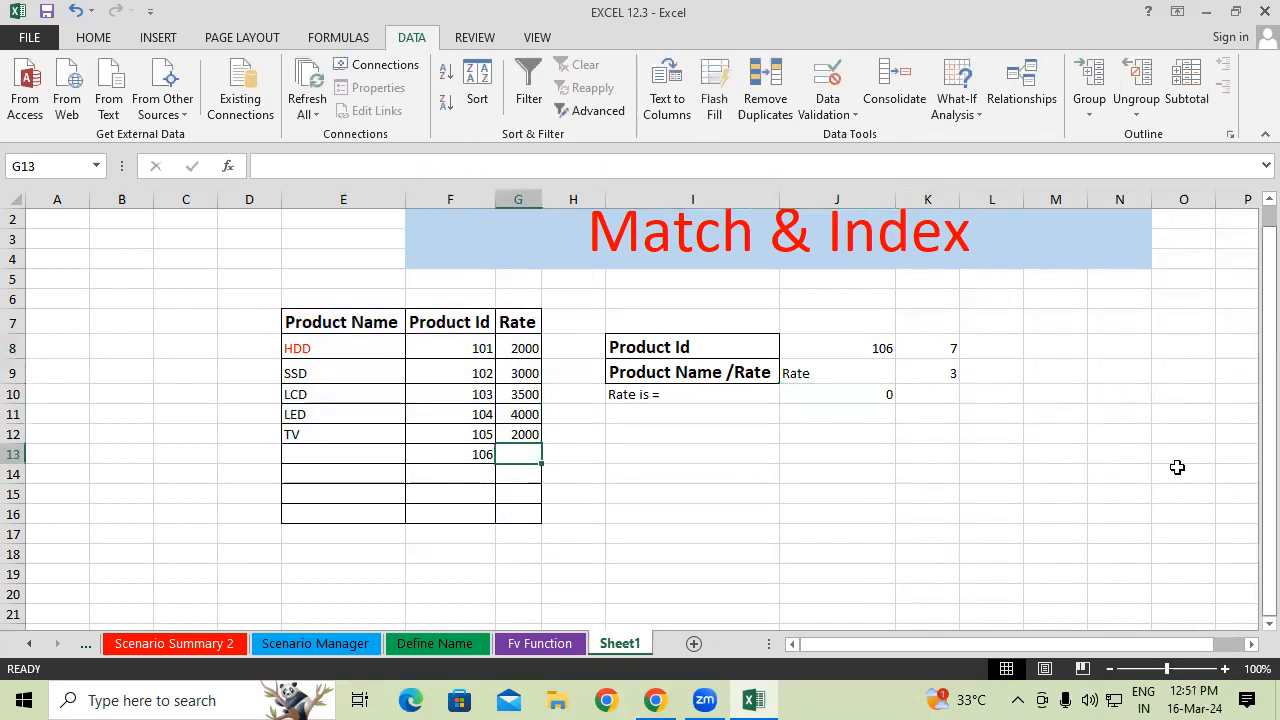
type("2")
key("BackSpace")
type("3000")
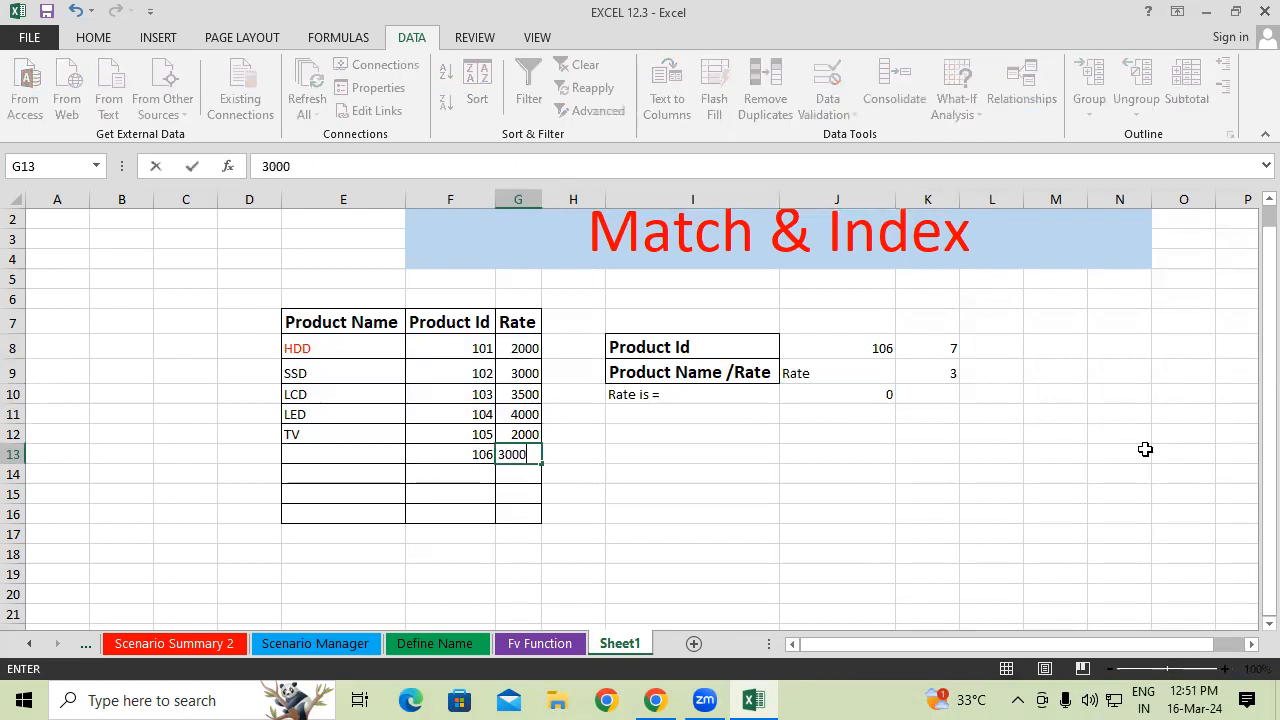
key("Return")
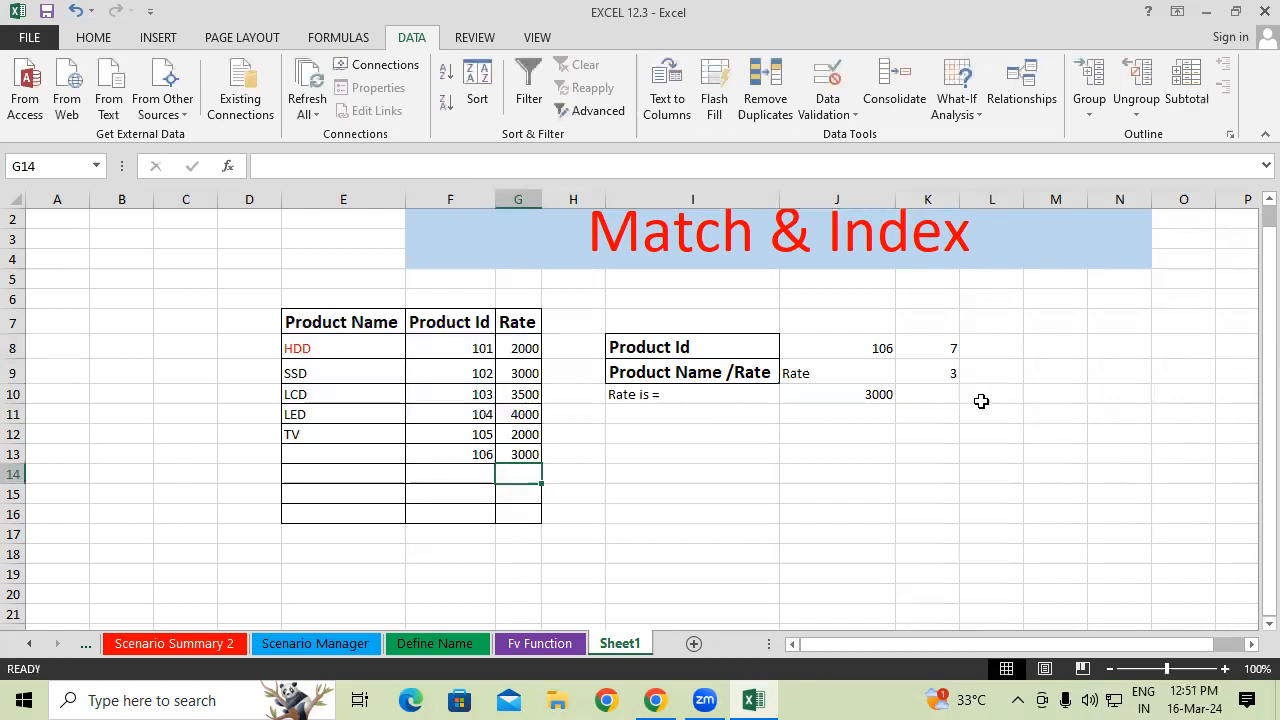
- Change the header selection in J9 to Product Name to test the lookup for product 106
left_click(875, 374)
left_click(893, 373)
left_click(888, 373)
left_click(904, 373)
left_click(848, 391)
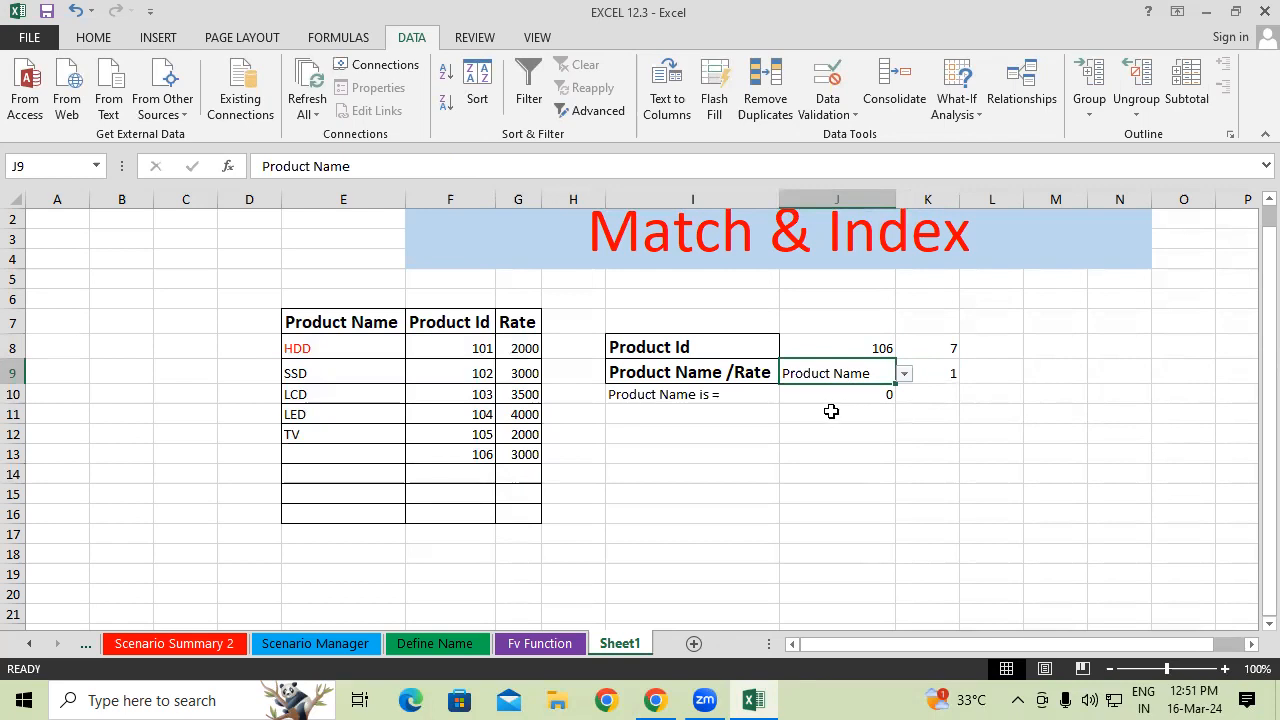
- Enter Smart Phone in E13 as the product name for product 106
left_click(333, 450)
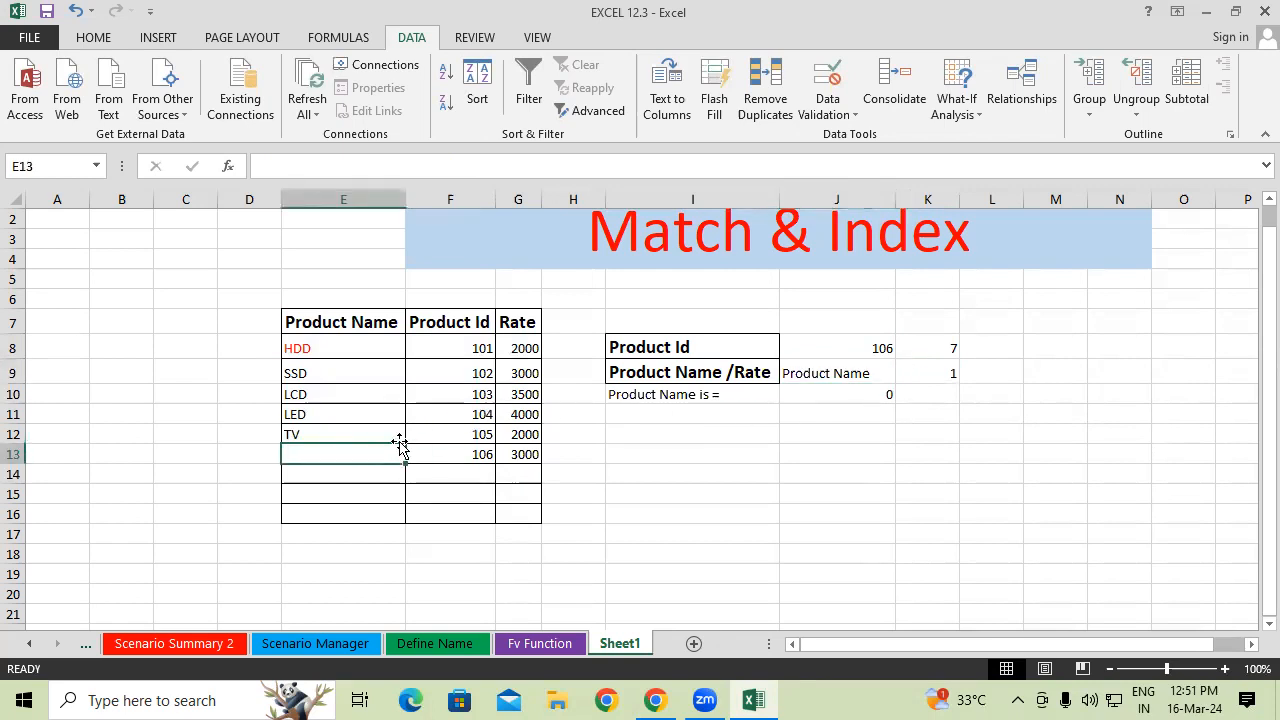
type("Sma")
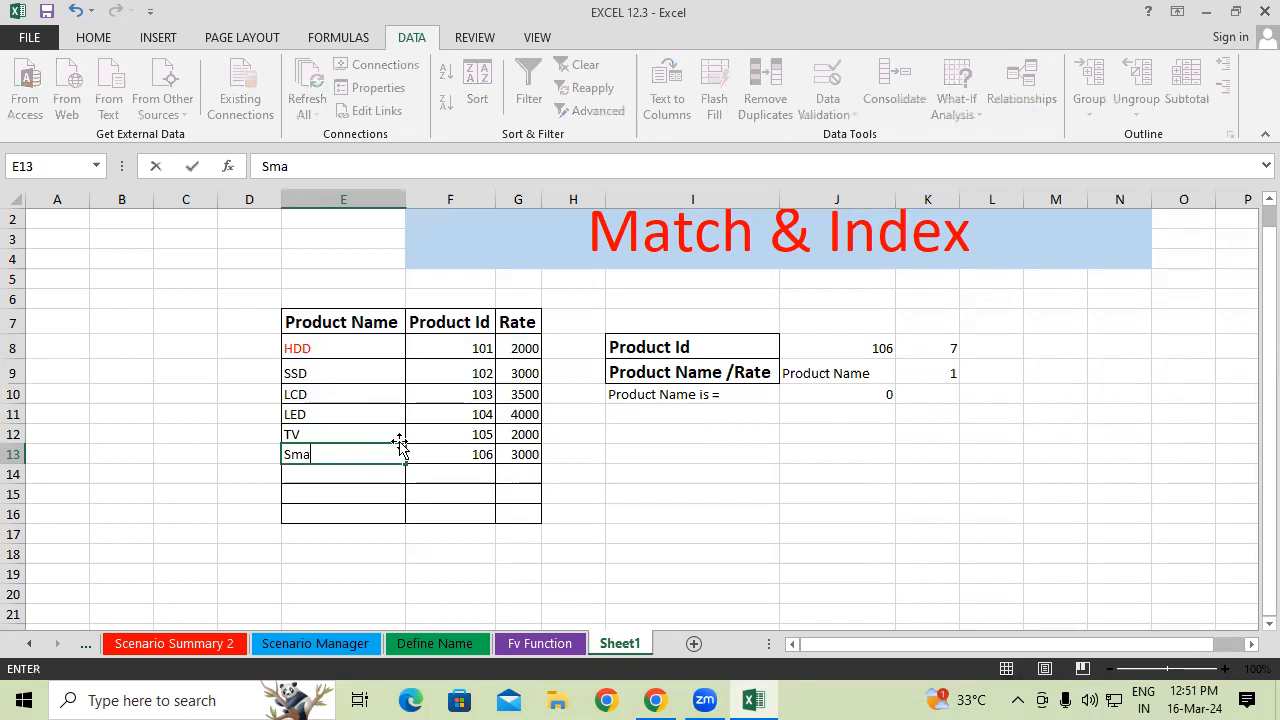
type("rt Phone")
key("Return")
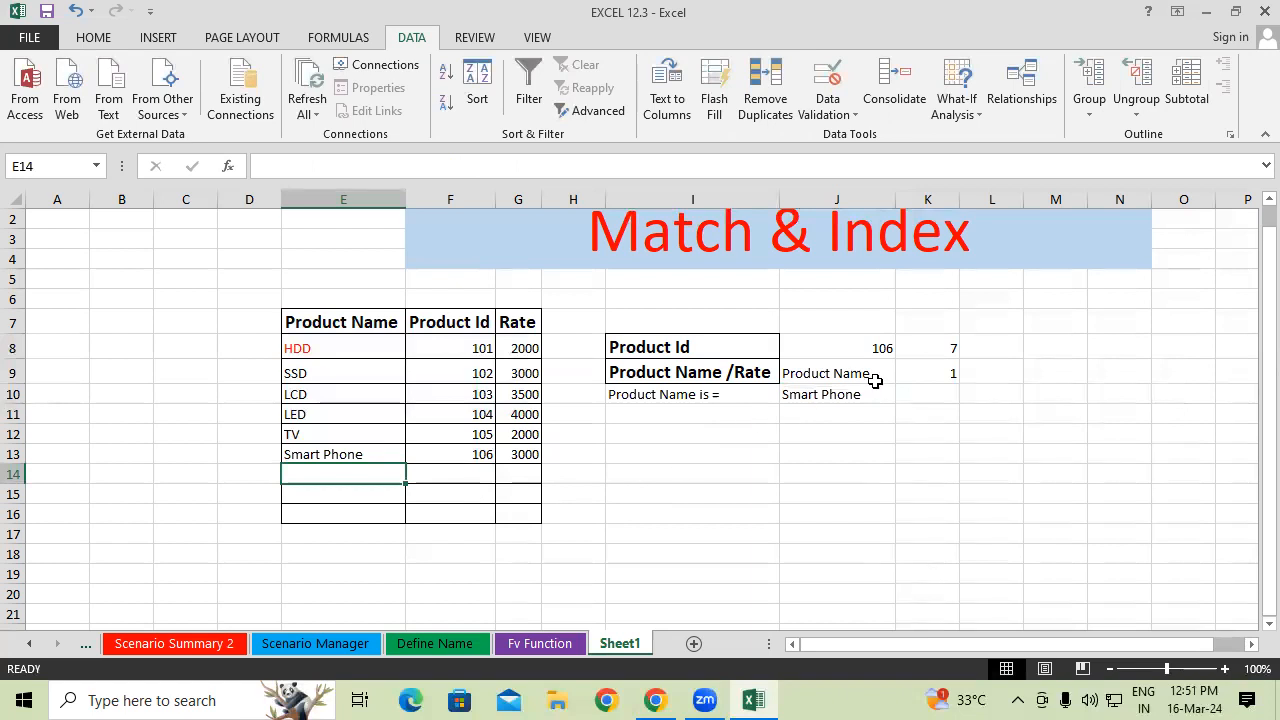
- Change the product ID selection in J8 to 103
left_click(871, 345)
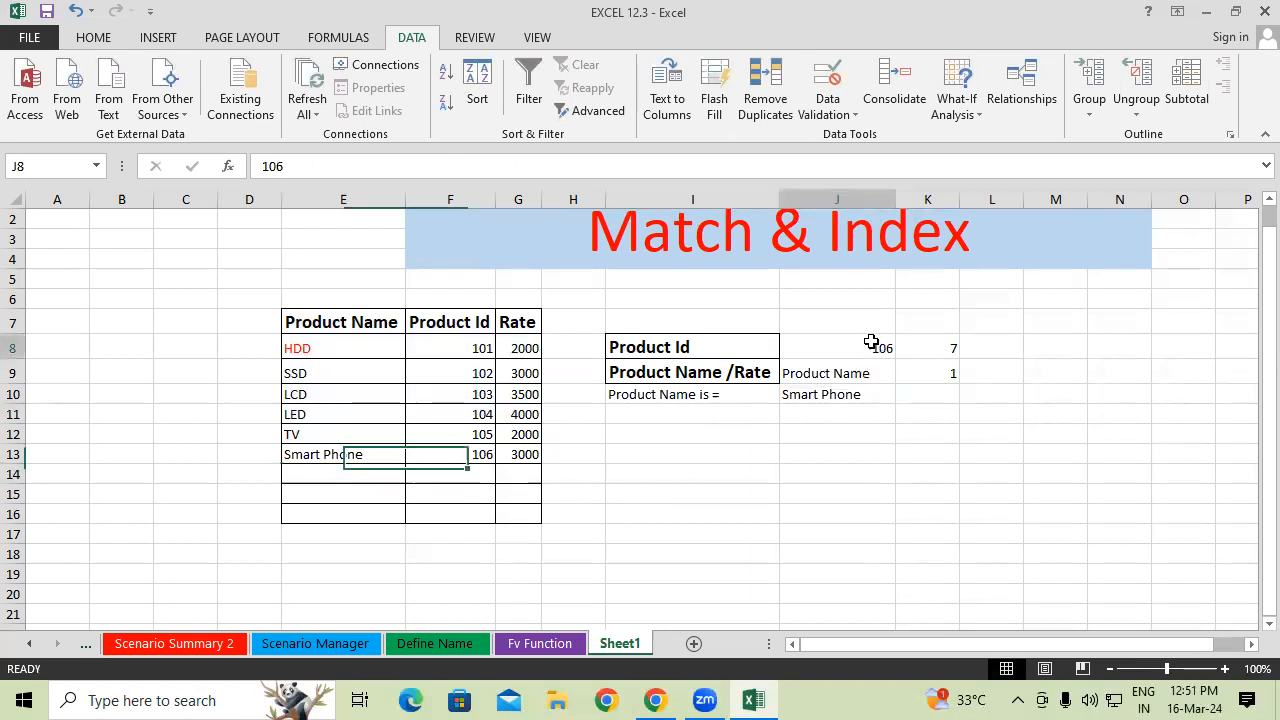
left_click(905, 349)
left_click(866, 379)
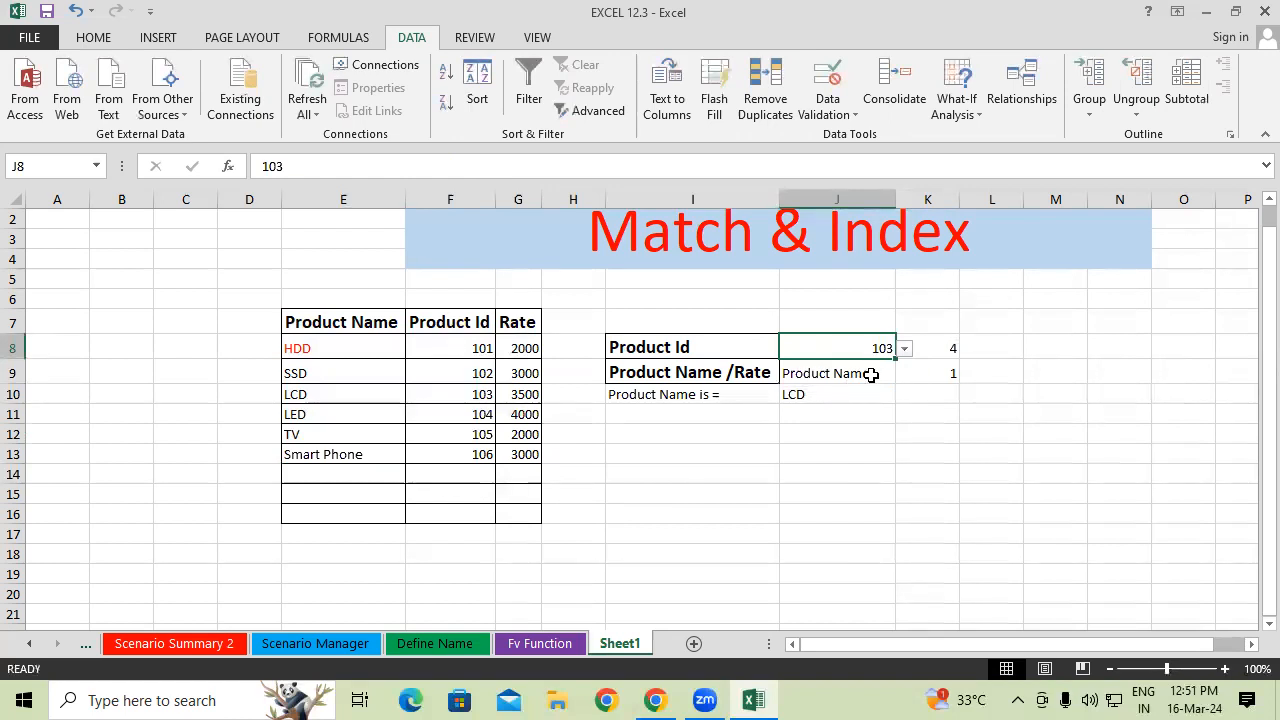
- Test the lookup for product 103 by switching the header selection in J9 to Rate, Product Name and finally Product Id
left_click(871, 374)
left_click(904, 373)
left_click(830, 417)
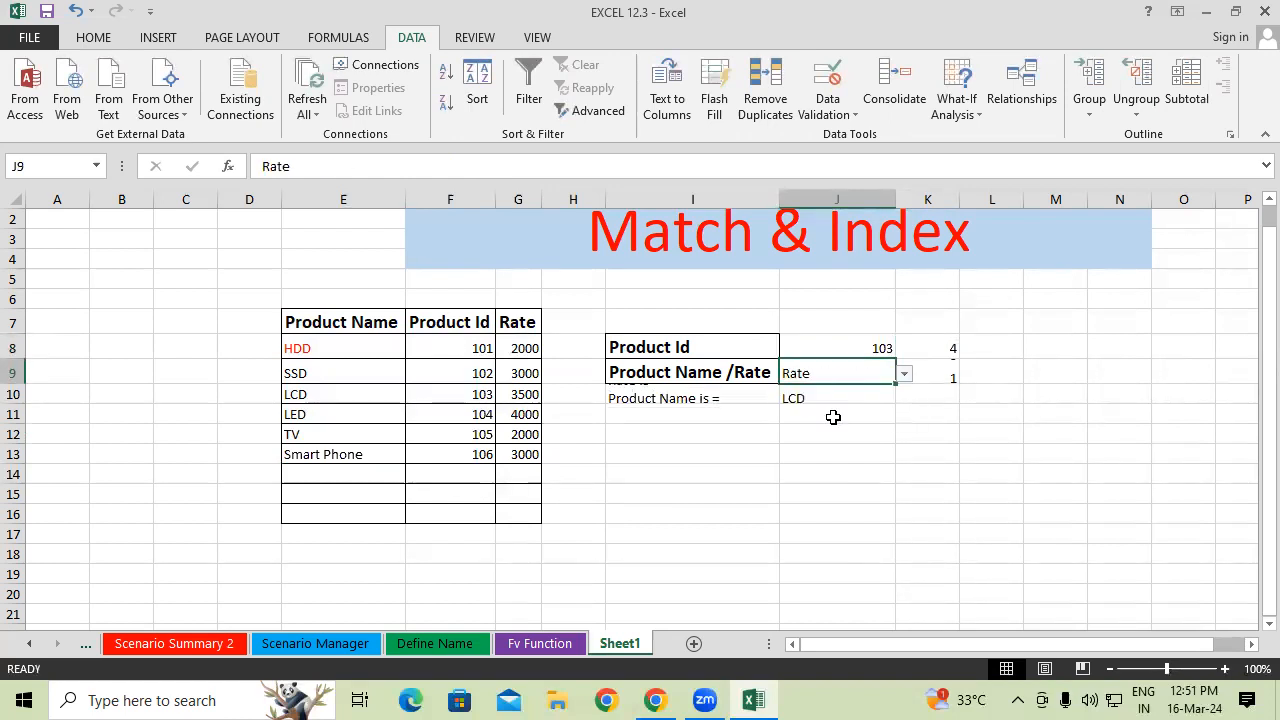
left_click(904, 373)
left_click(866, 388)
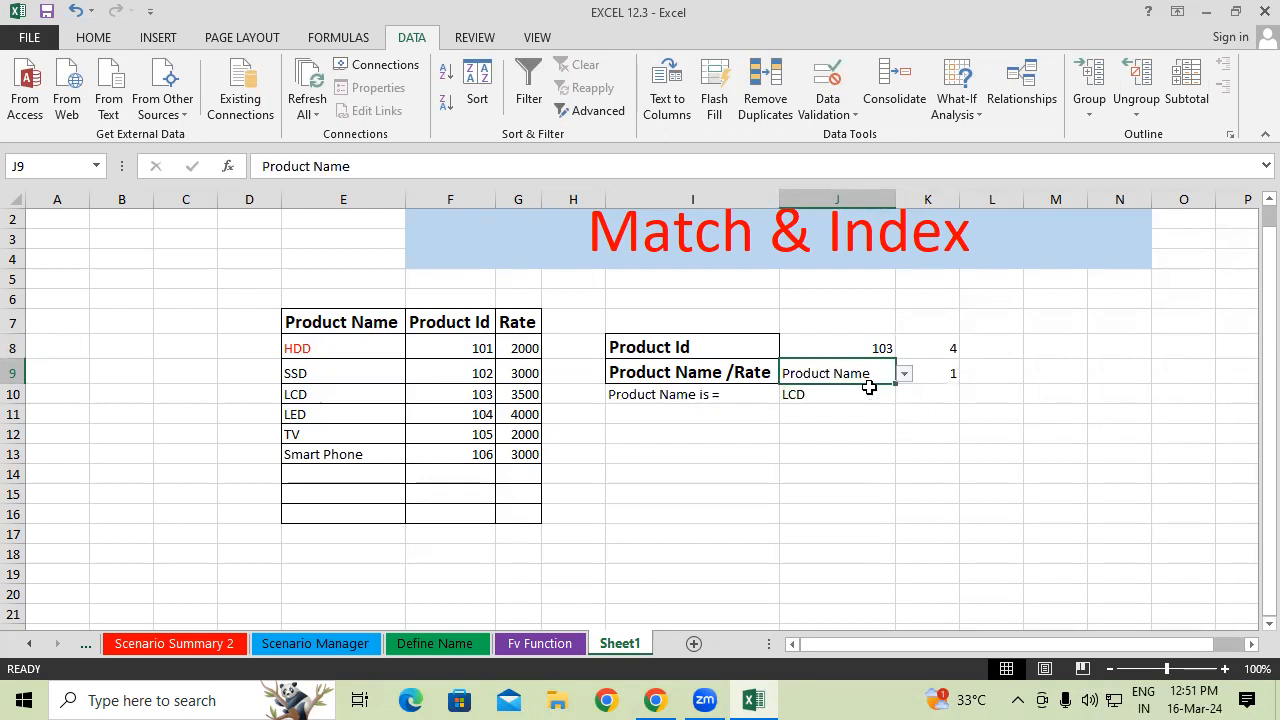
left_click(904, 374)
left_click(834, 404)
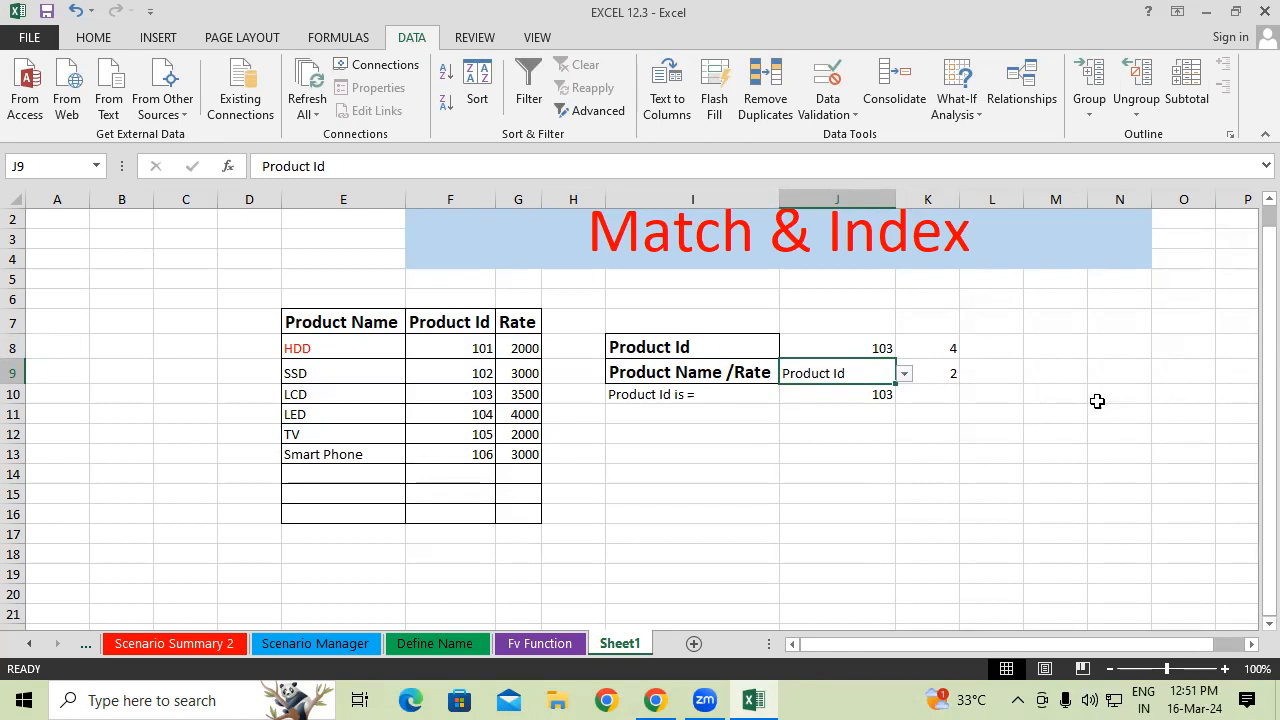
left_click_drag(245, 283, 991, 581)
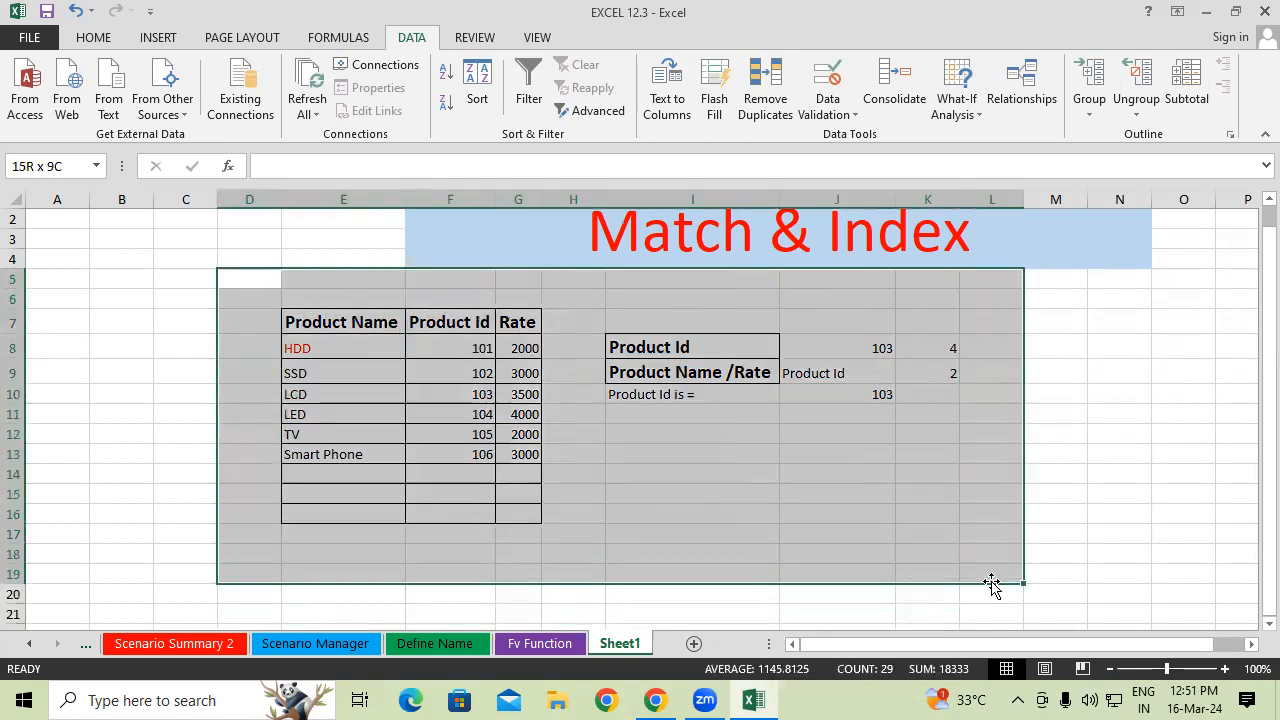
left_click(1066, 496)
left_click_drag(972, 644, 1060, 648)
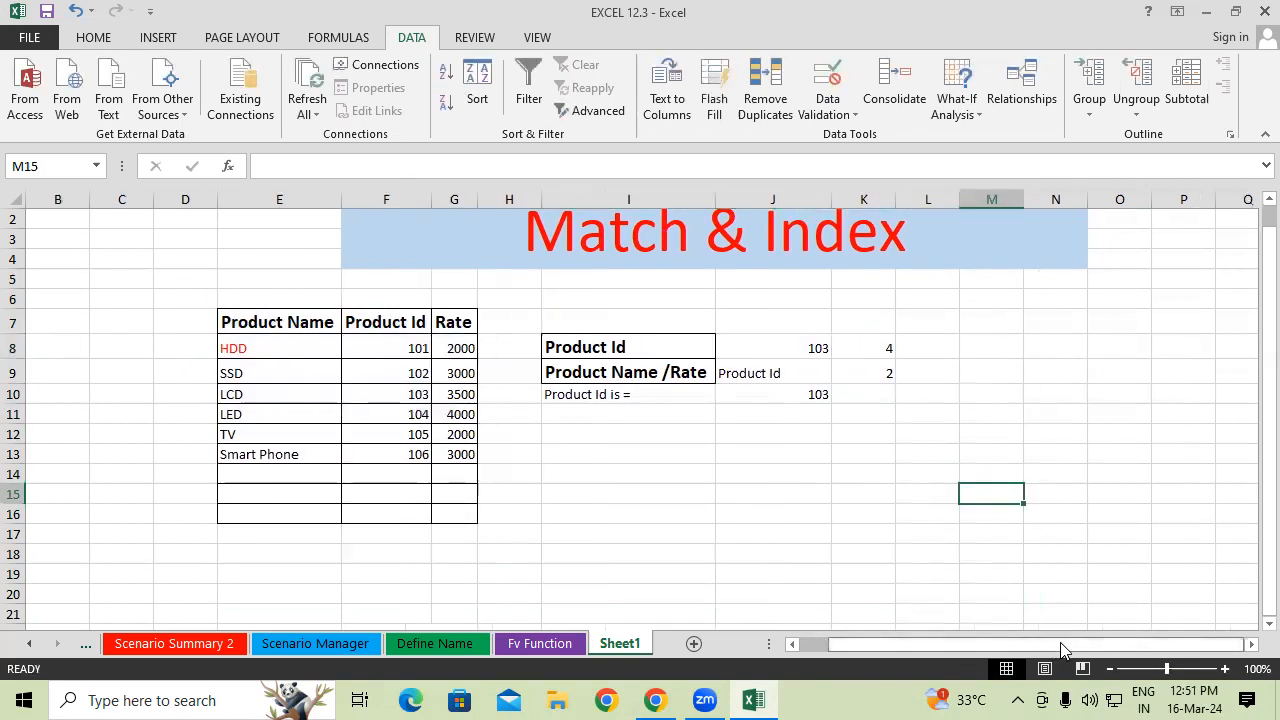
scroll(1060, 640, "up", 1)
left_click_drag(200, 296, 843, 500)
left_click(845, 494)
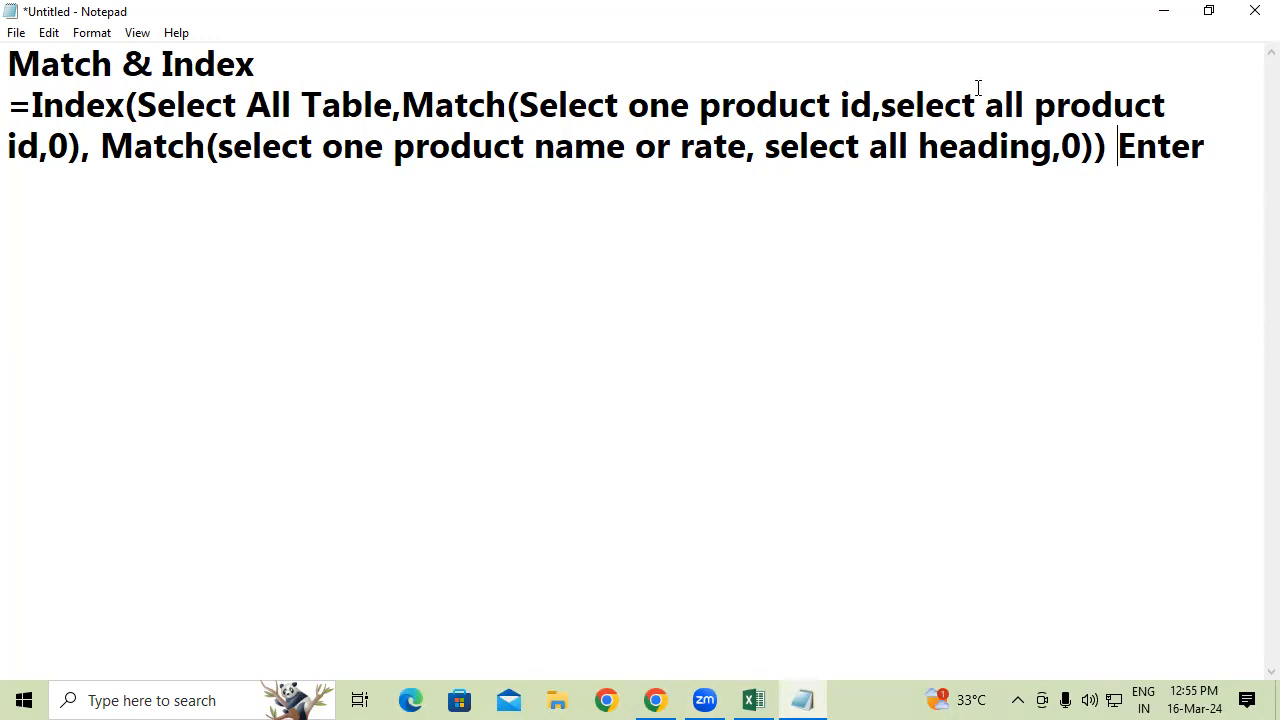
left_click(806, 362)
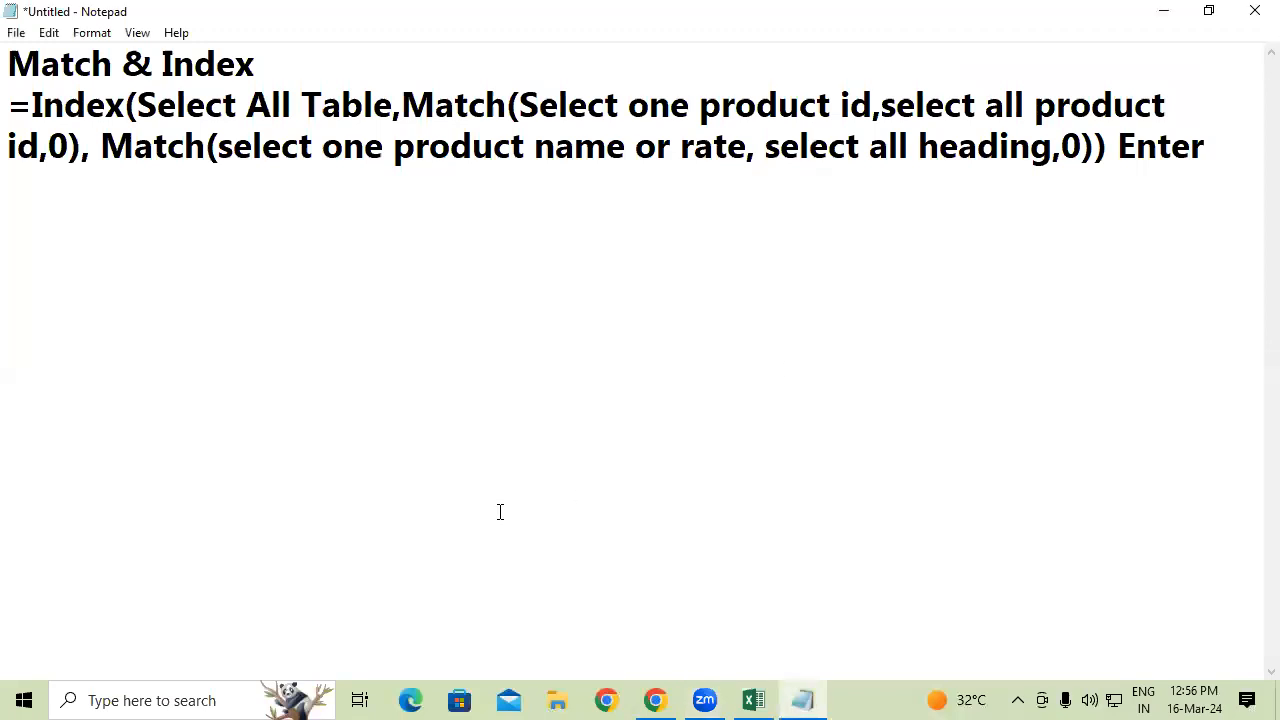